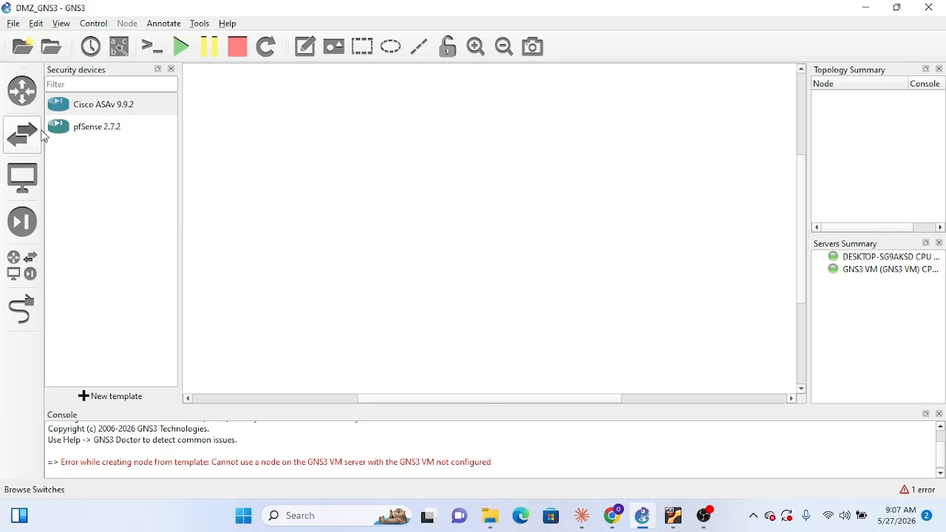
Add a Cisco 7200 153-3.XB12 router to the workspace and place it at the upper middle of the canvas
click(10, 108)
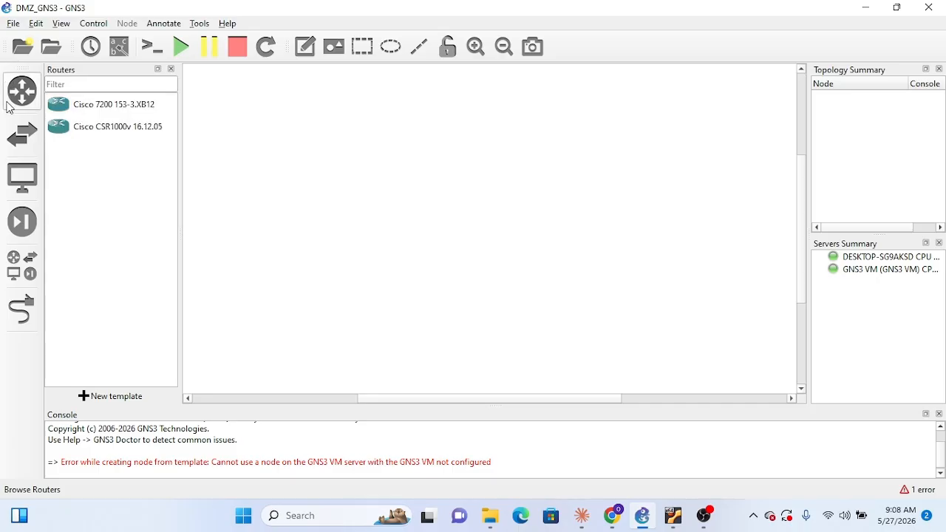
click(114, 109)
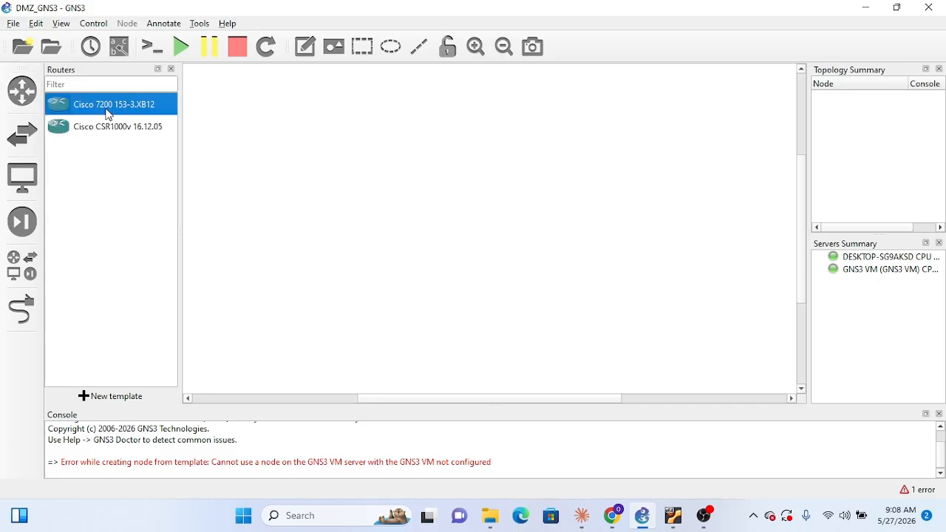
drag(108, 114, 233, 150)
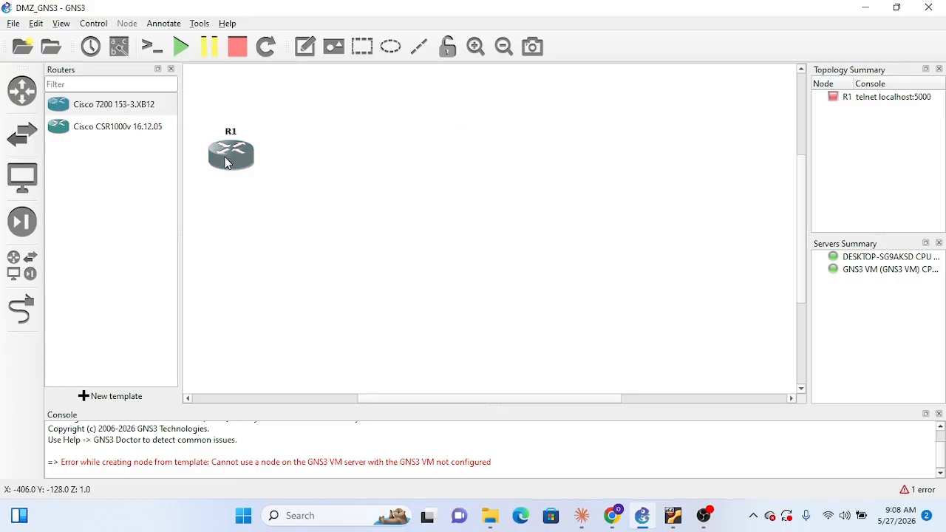
drag(228, 161, 461, 113)
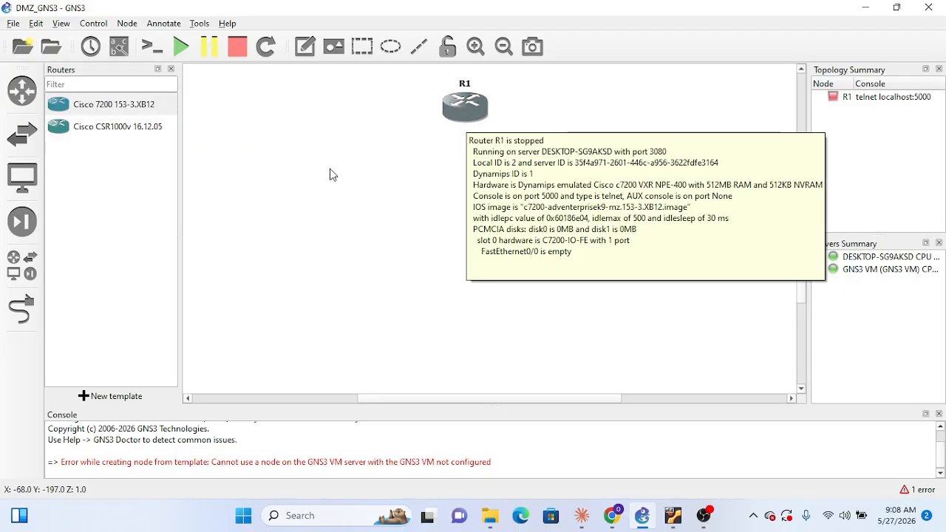
Add a Cisco ASAv 9.9.2 firewall to the topology and place it directly below router R1
click(24, 145)
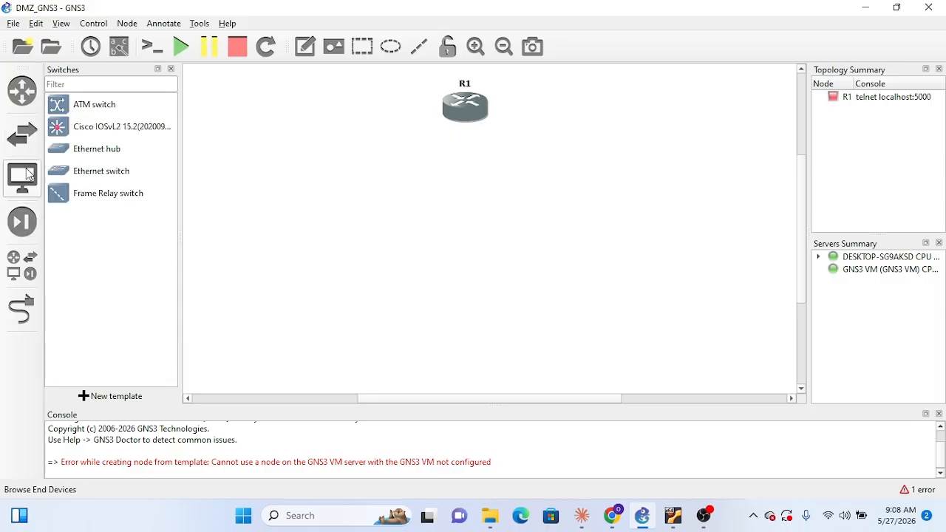
click(26, 229)
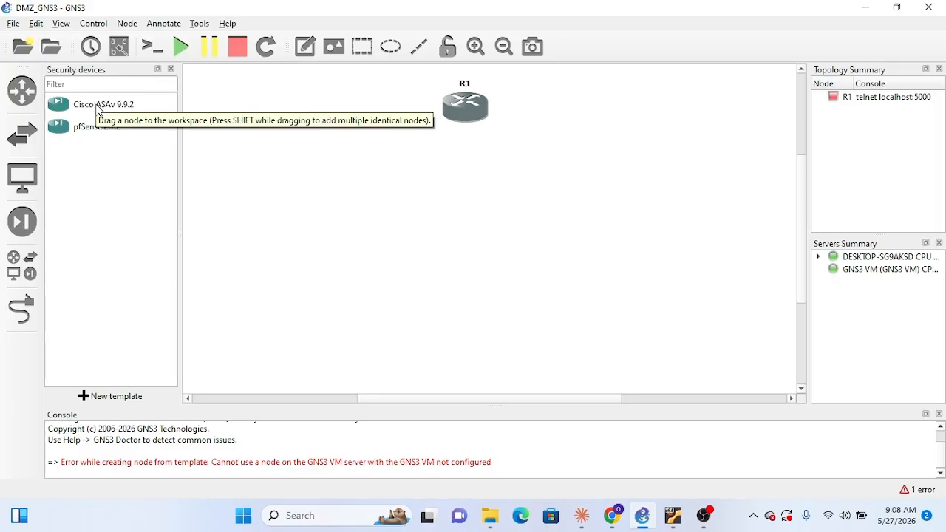
drag(97, 106, 459, 181)
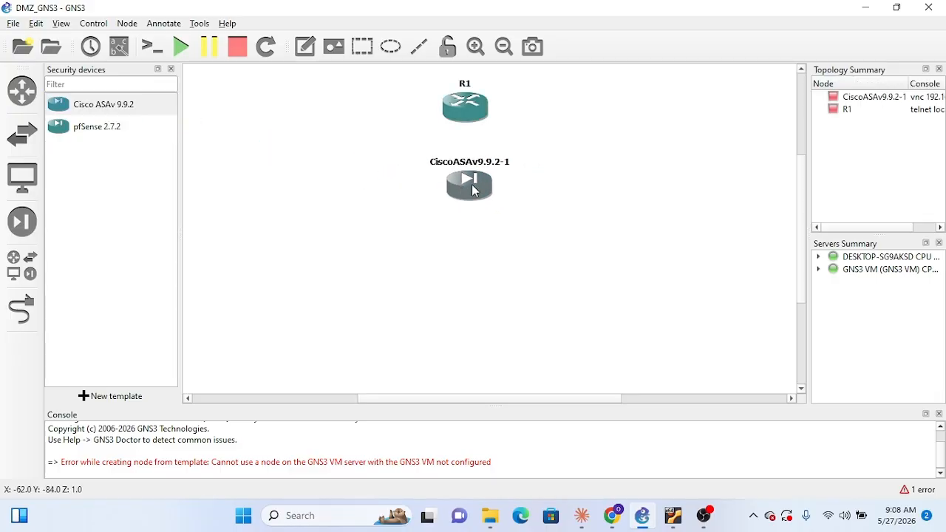
double_click(459, 182)
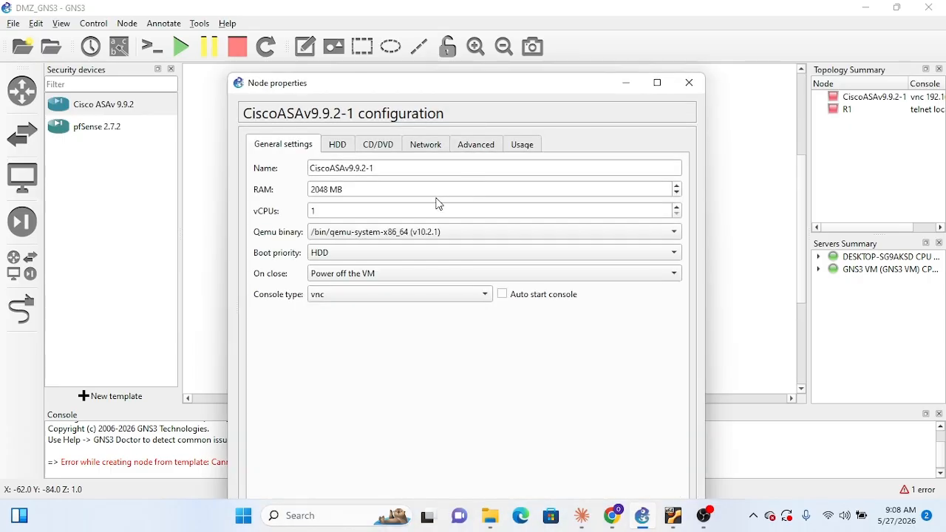
click(687, 87)
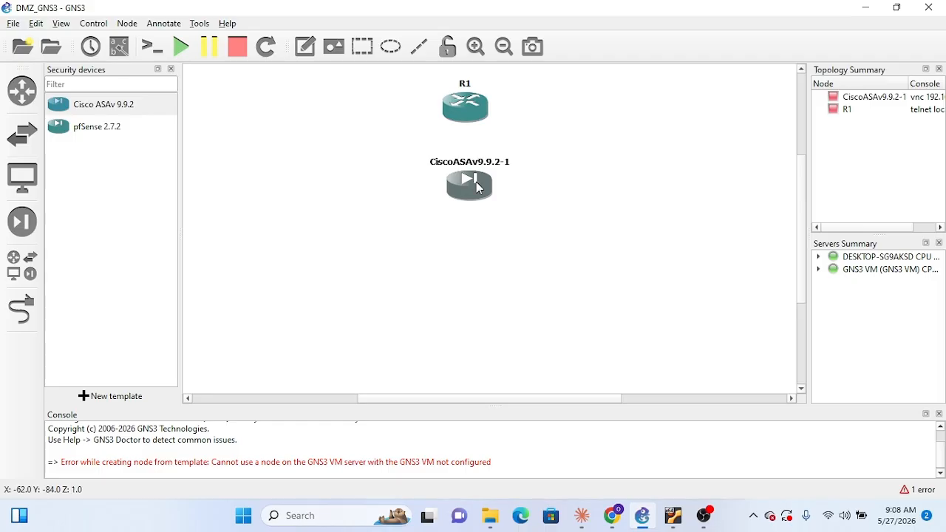
drag(475, 181, 469, 174)
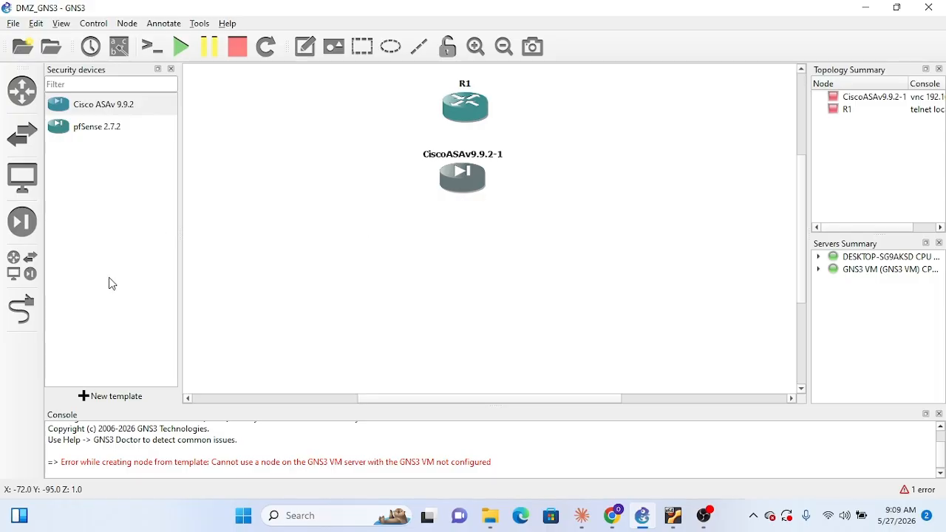
click(35, 133)
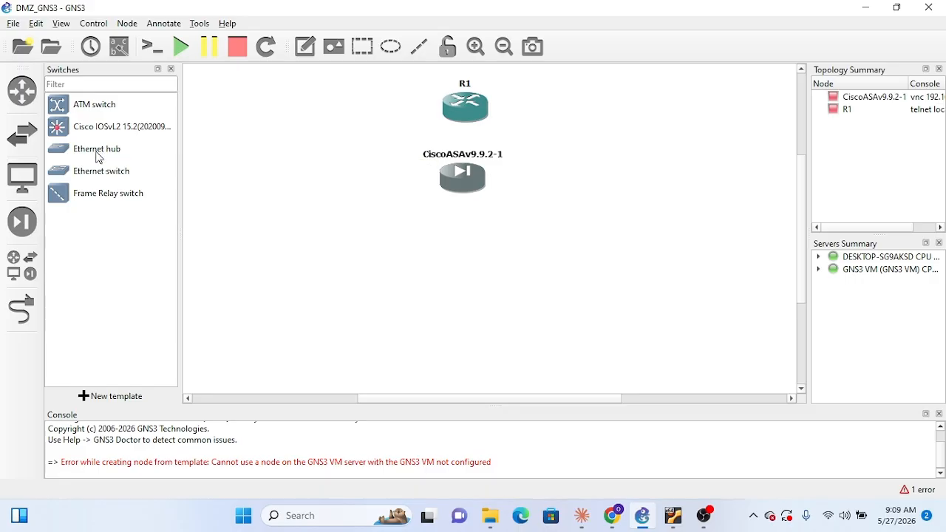
drag(98, 157, 371, 228)
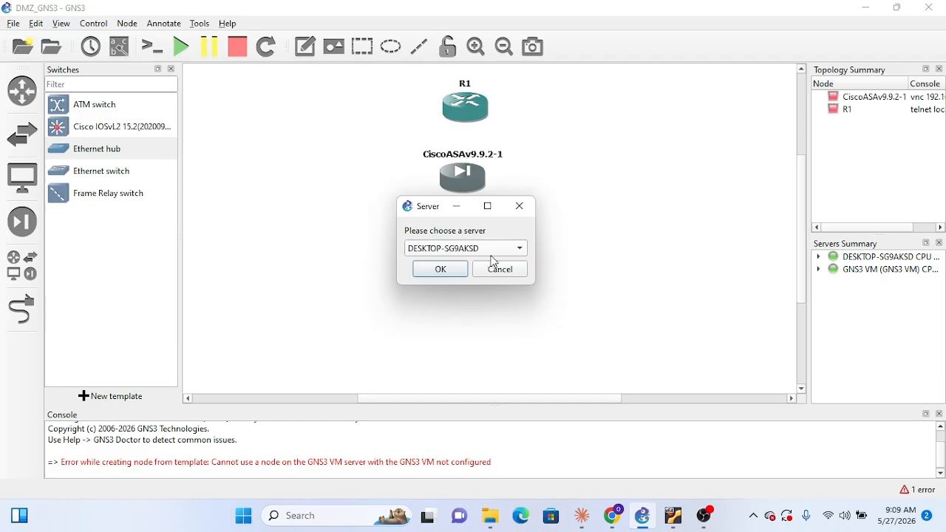
click(446, 270)
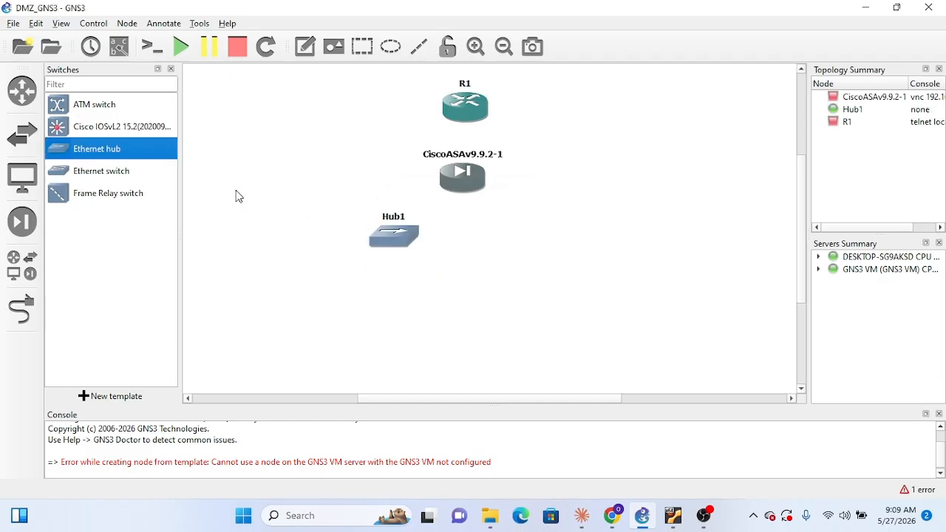
drag(399, 241, 370, 241)
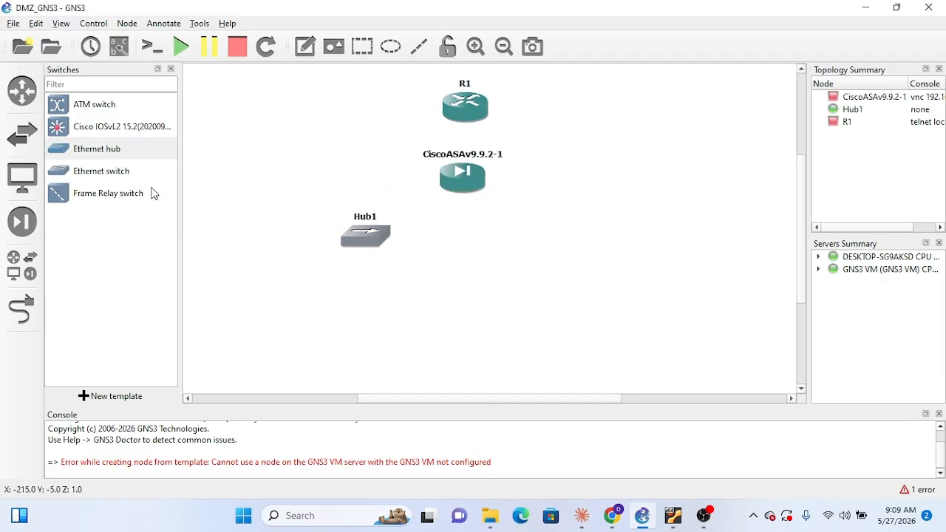
right_click(368, 238)
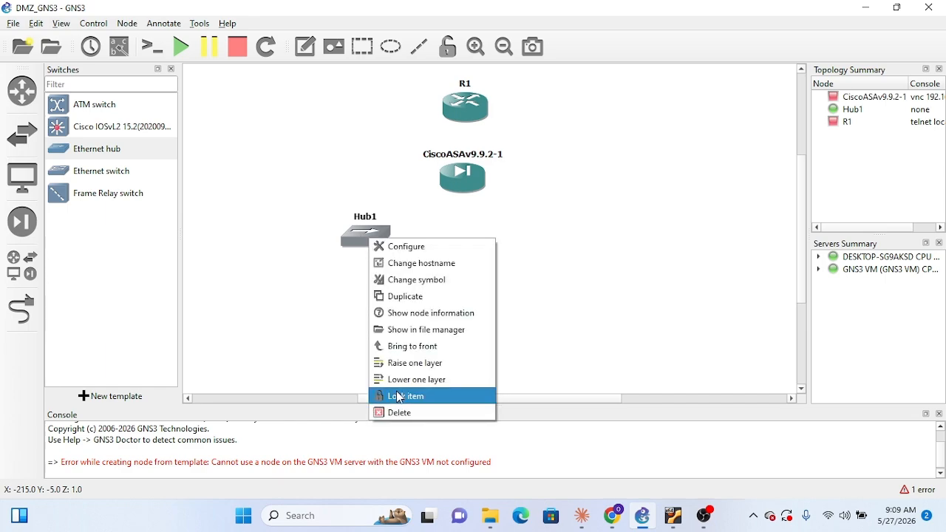
click(406, 413)
click(478, 270)
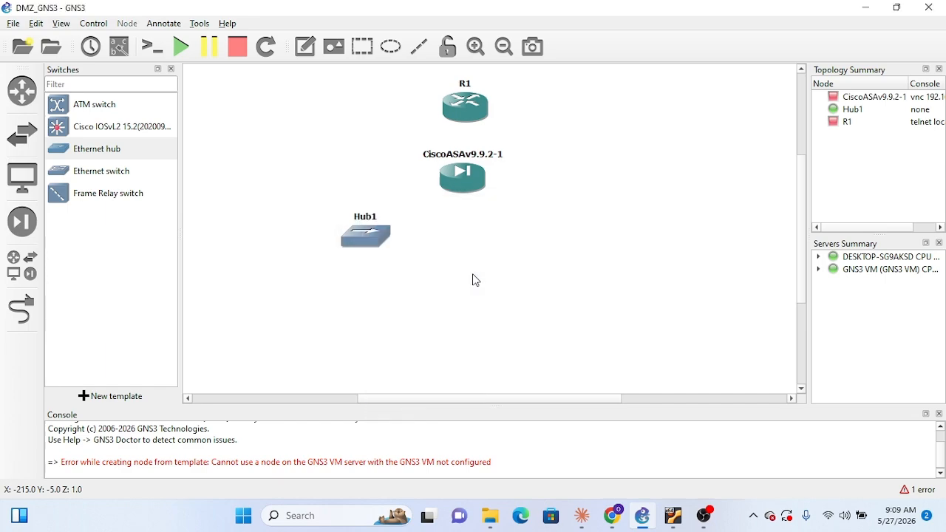
Add two Ethernet switches on the DESKTOP-SG9AKSD server below the firewall and space them apart on either side of it
drag(116, 173, 357, 247)
click(439, 268)
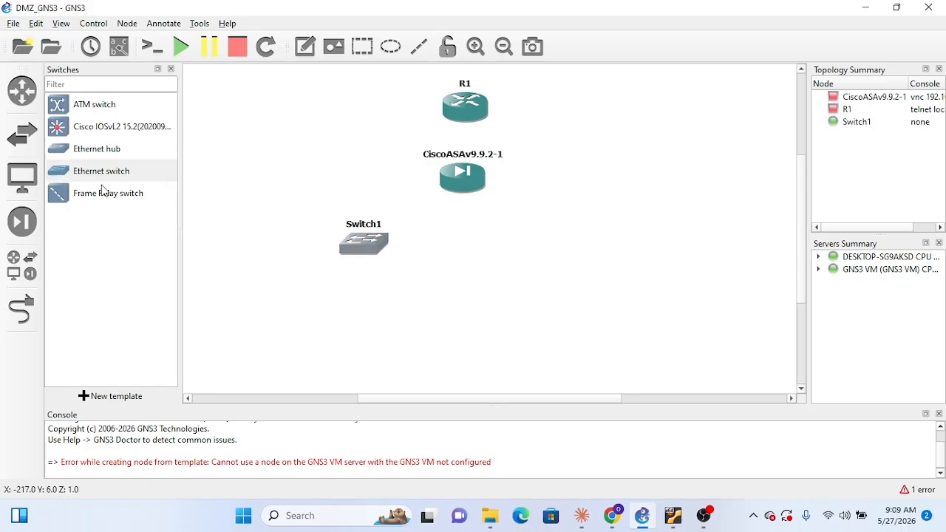
drag(111, 175, 554, 245)
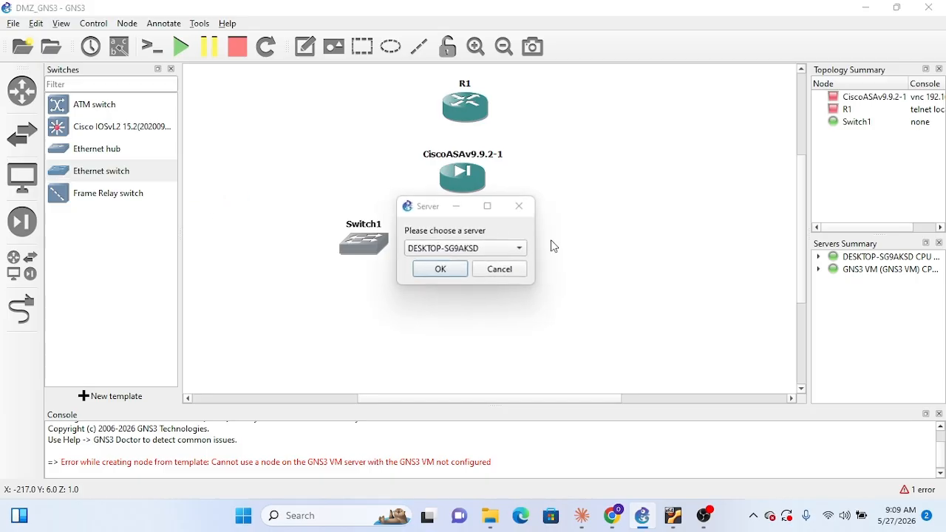
click(440, 269)
drag(240, 212, 565, 240)
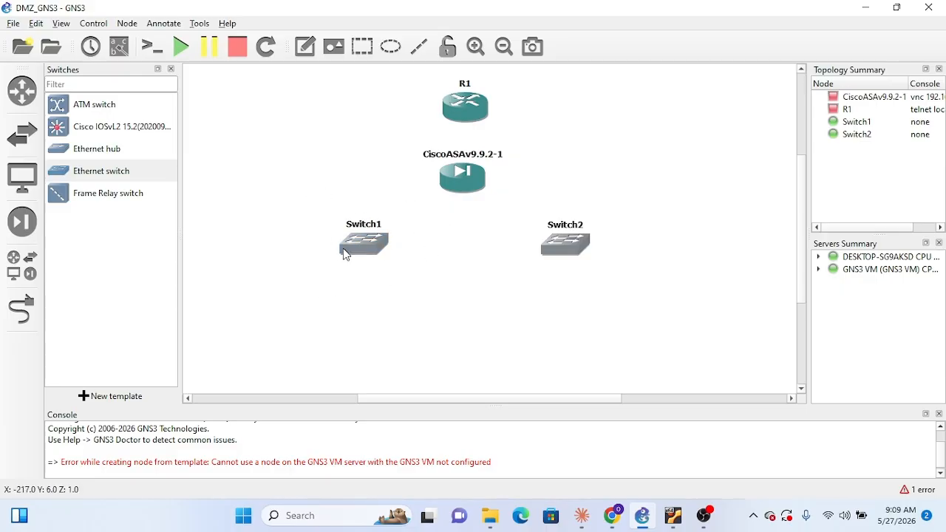
mouse_move(354, 243)
drag(579, 247, 594, 243)
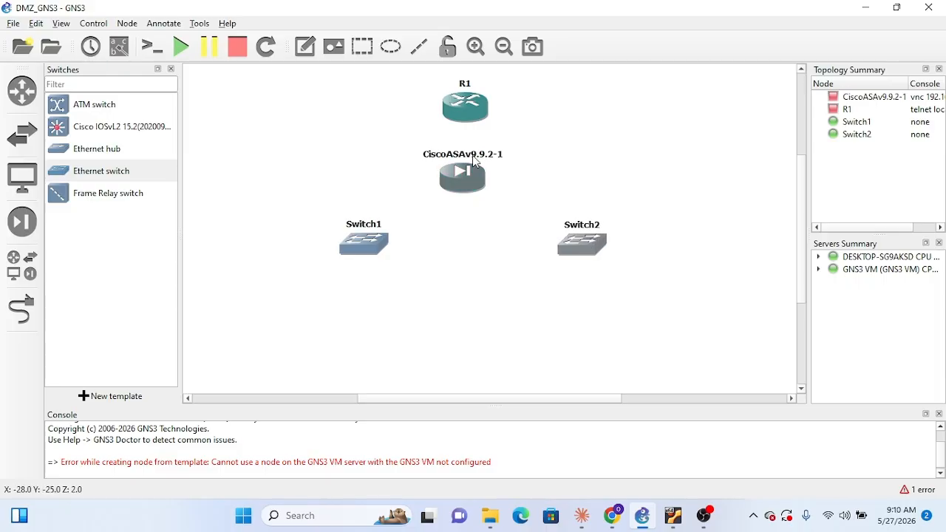
drag(370, 230, 334, 238)
click(361, 46)
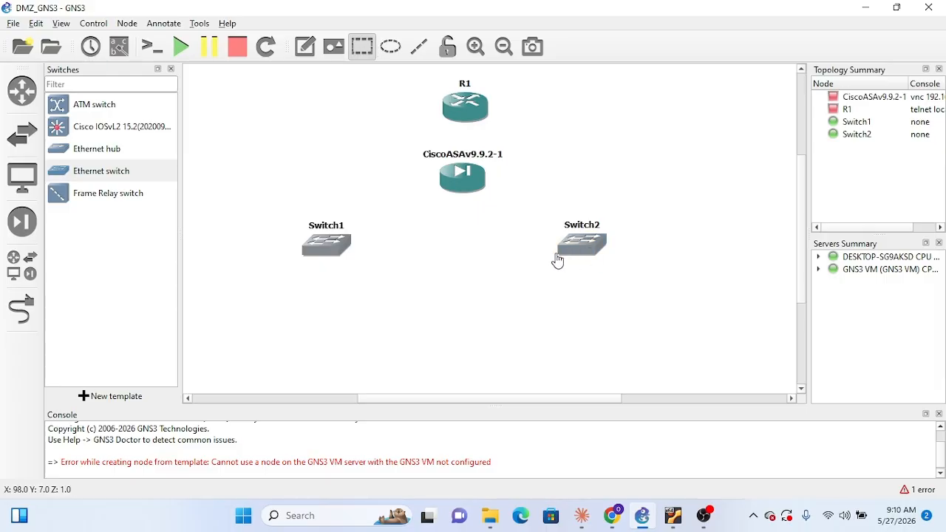
click(515, 190)
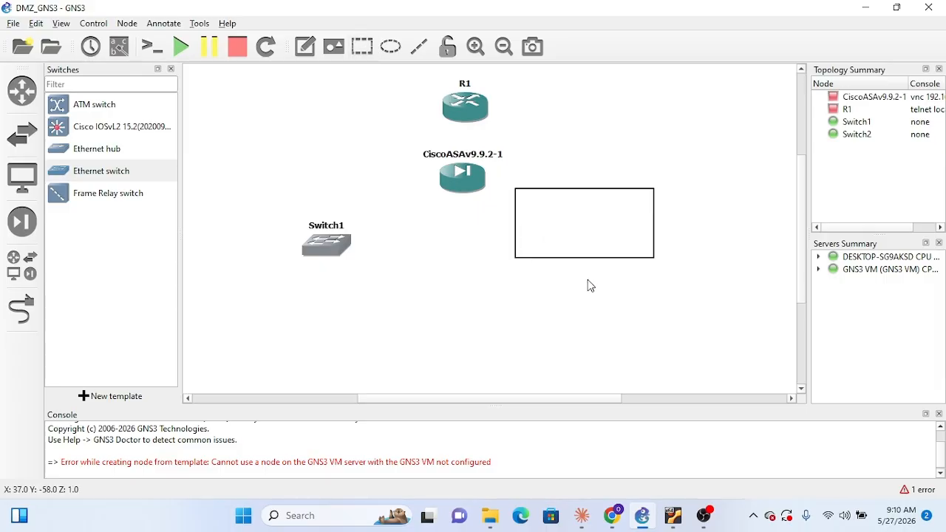
right_click(583, 224)
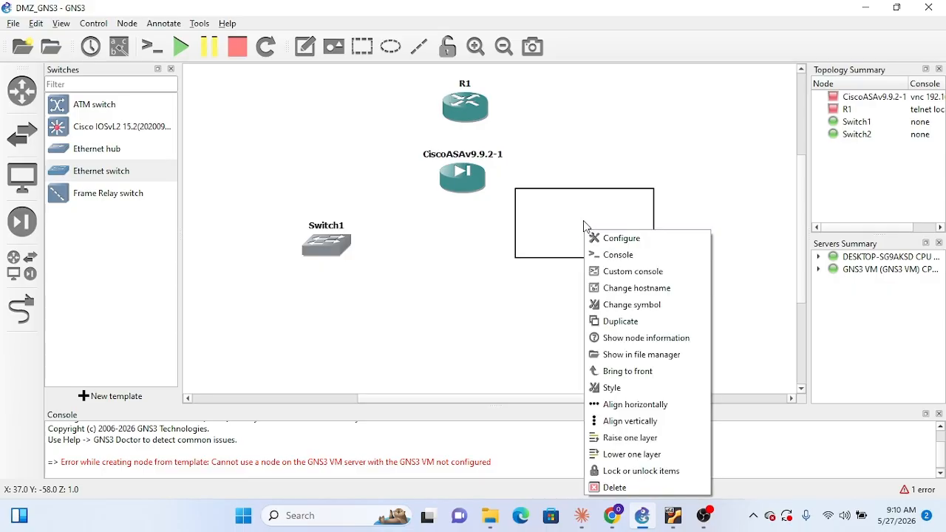
click(590, 220)
drag(591, 217, 582, 305)
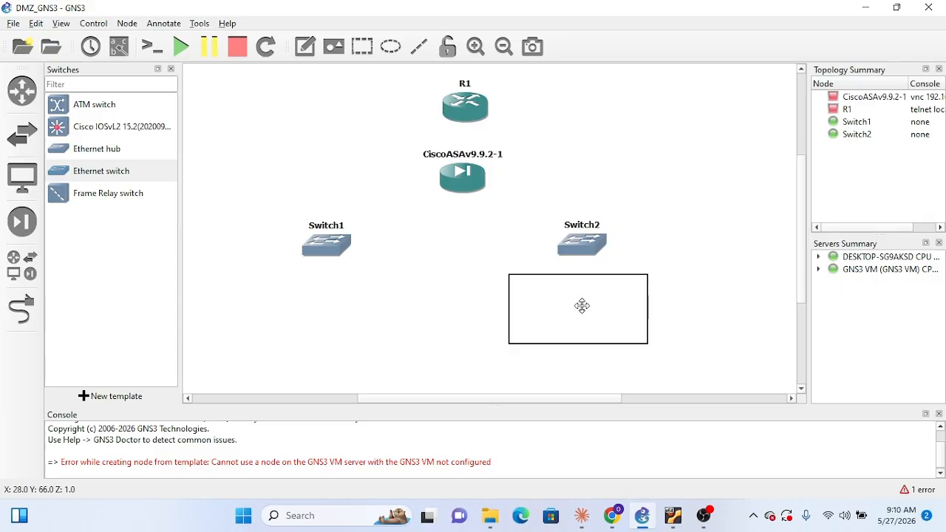
key(Delete)
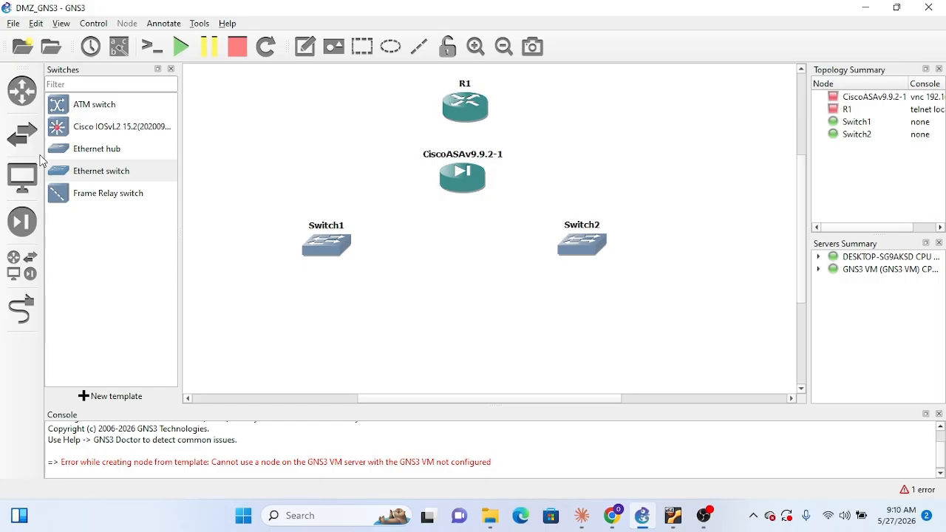
Add a VPCS end device to the topology below and to the left of Switch1
click(24, 179)
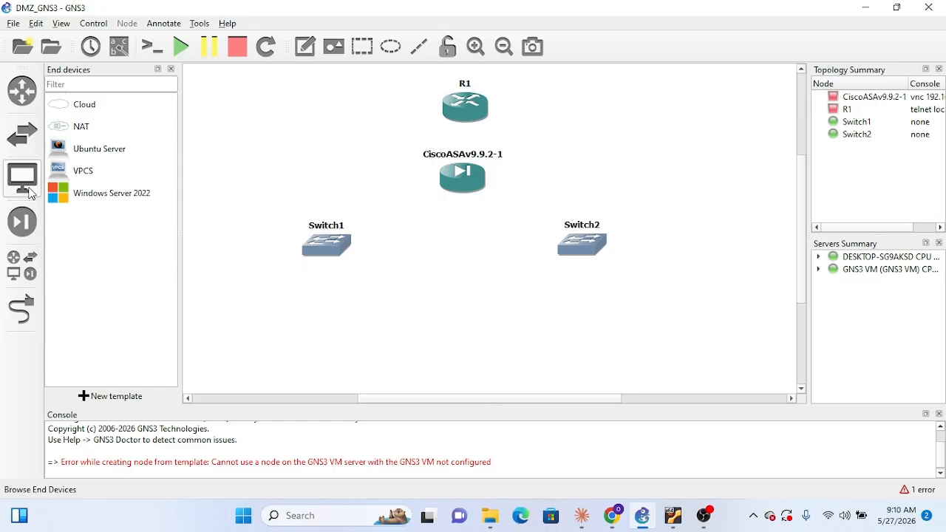
click(82, 176)
drag(82, 178, 218, 317)
click(454, 271)
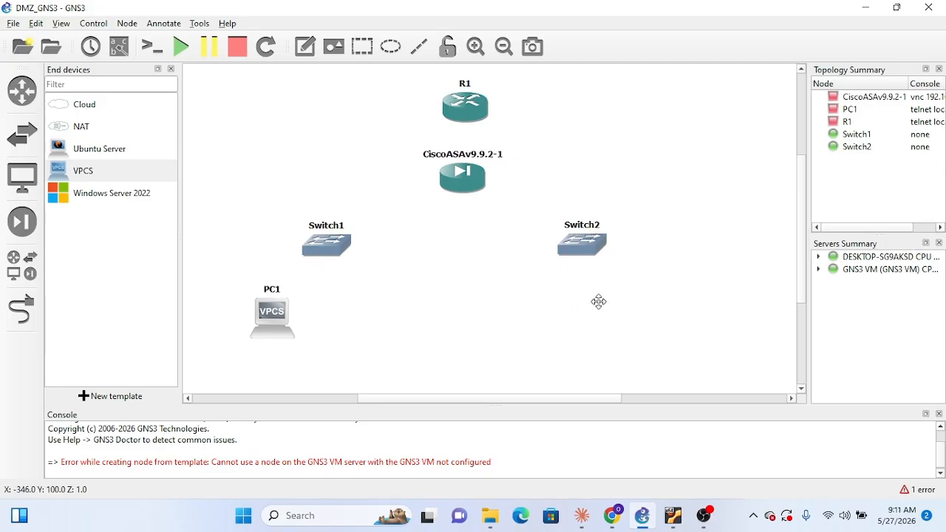
Duplicate PC1 once and arrange the two PCs side by side below Switch1
right_click(272, 319)
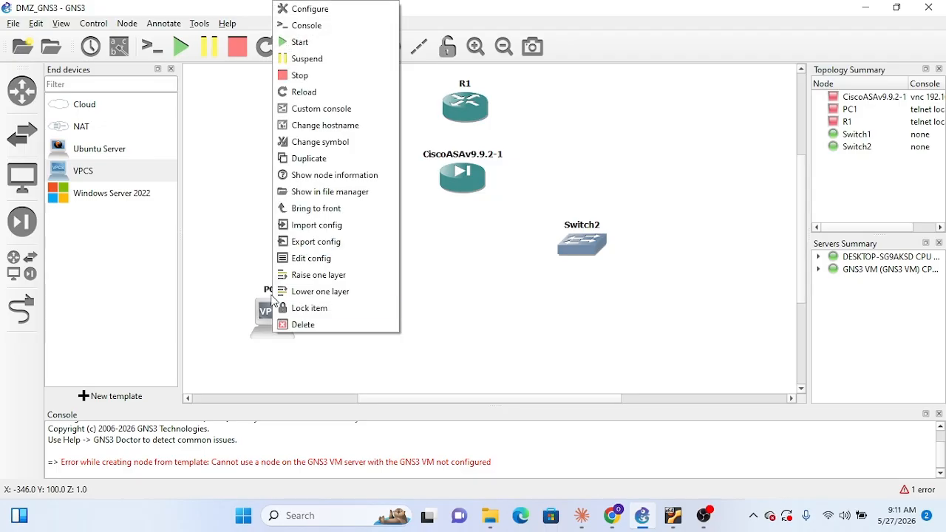
click(295, 158)
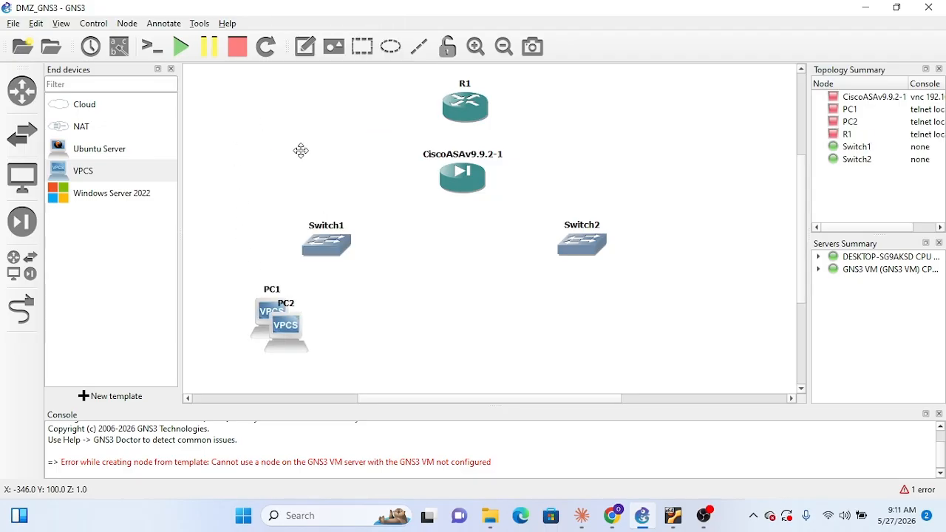
drag(291, 344, 351, 335)
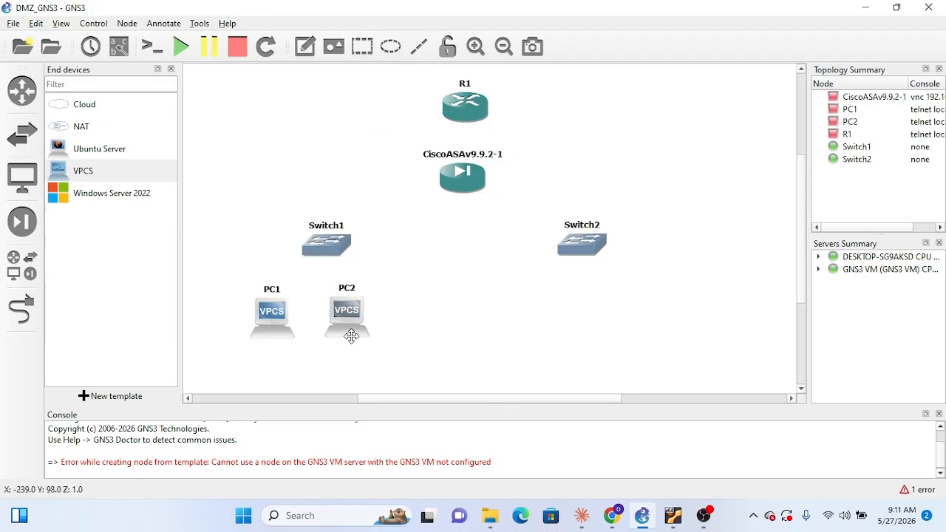
drag(270, 323, 247, 322)
drag(345, 318, 315, 318)
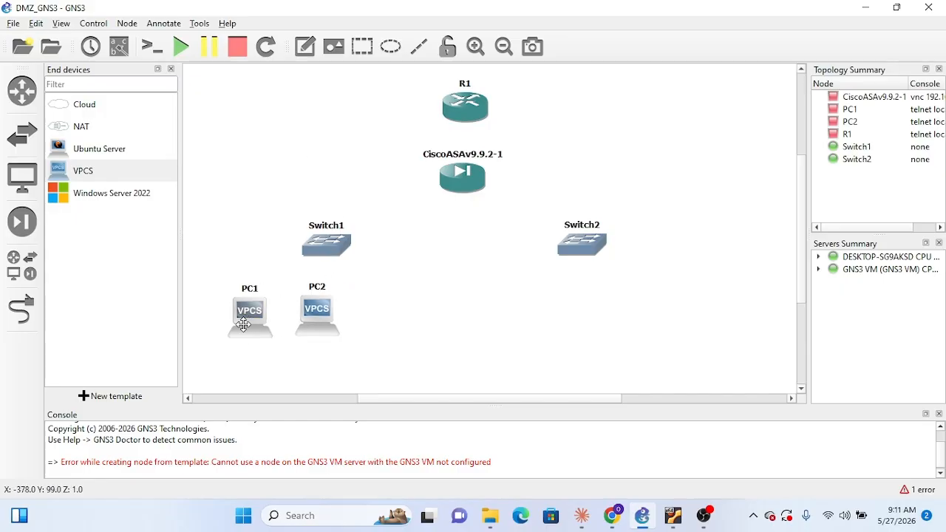
Duplicate PC1 and PC2 together, line up all four PCs in a row, and shift Switch1 over the row's middle
right_click(316, 316)
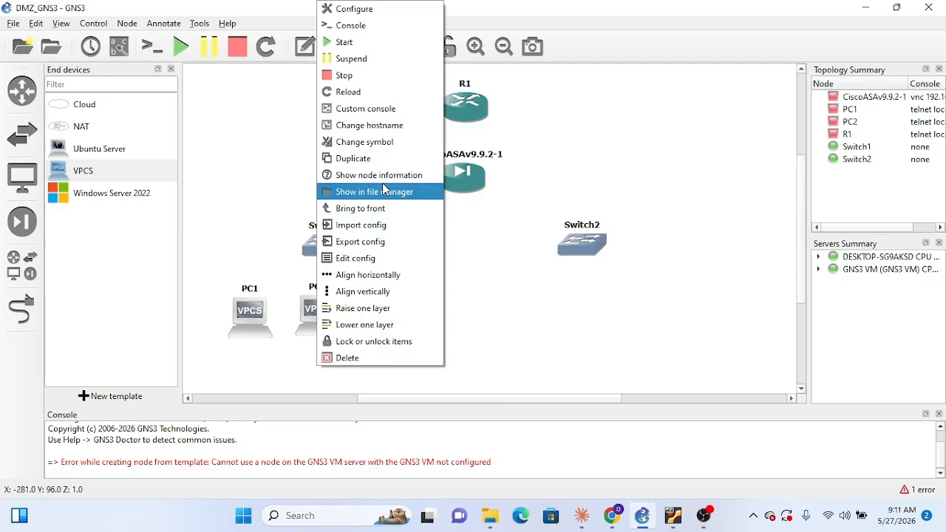
click(369, 158)
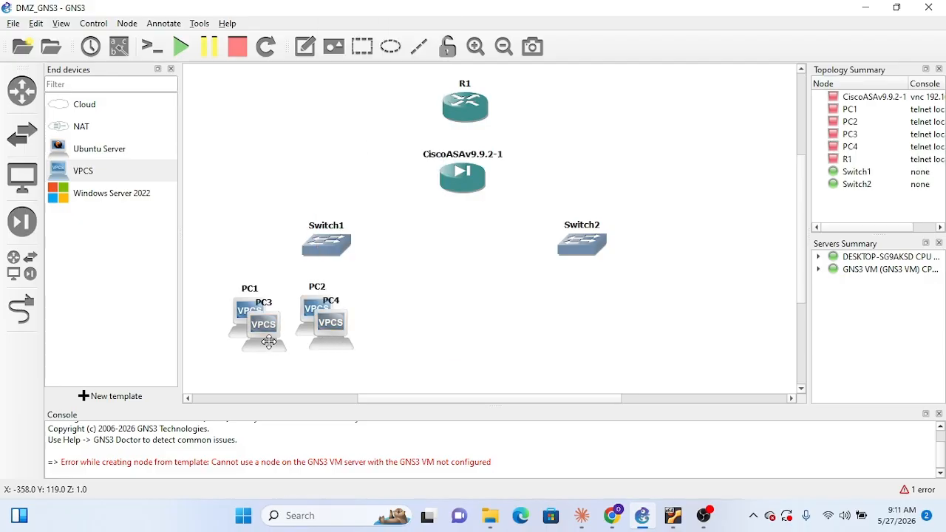
drag(342, 346, 441, 317)
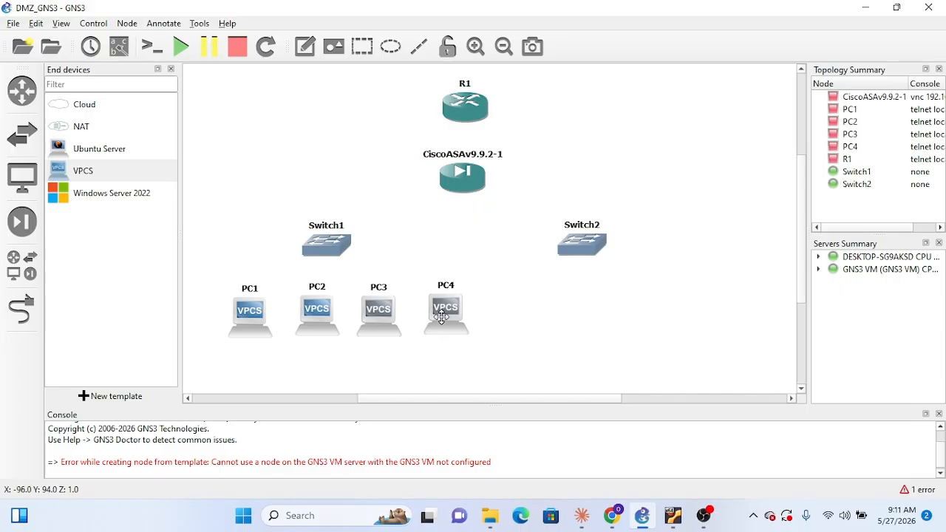
drag(328, 248, 348, 249)
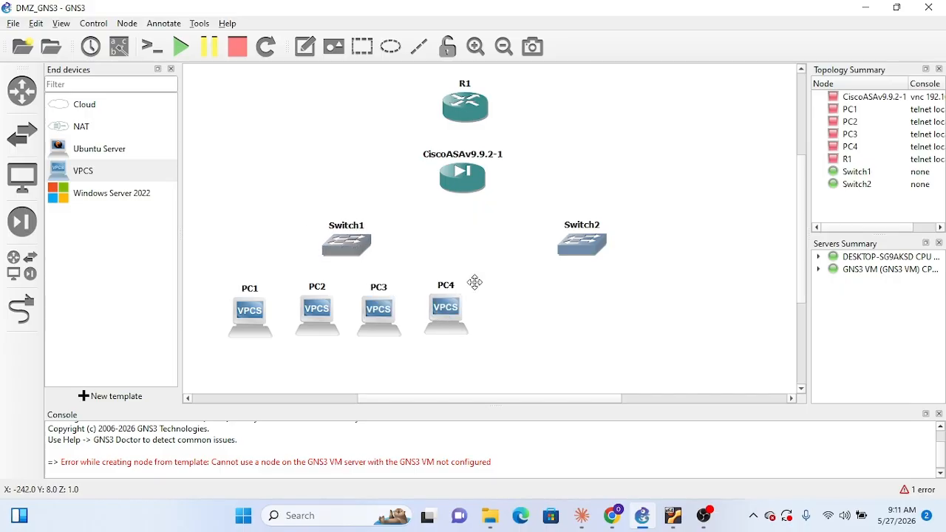
Duplicate PC3 and PC4 together and move the two copies to the area below Switch2
click(374, 319)
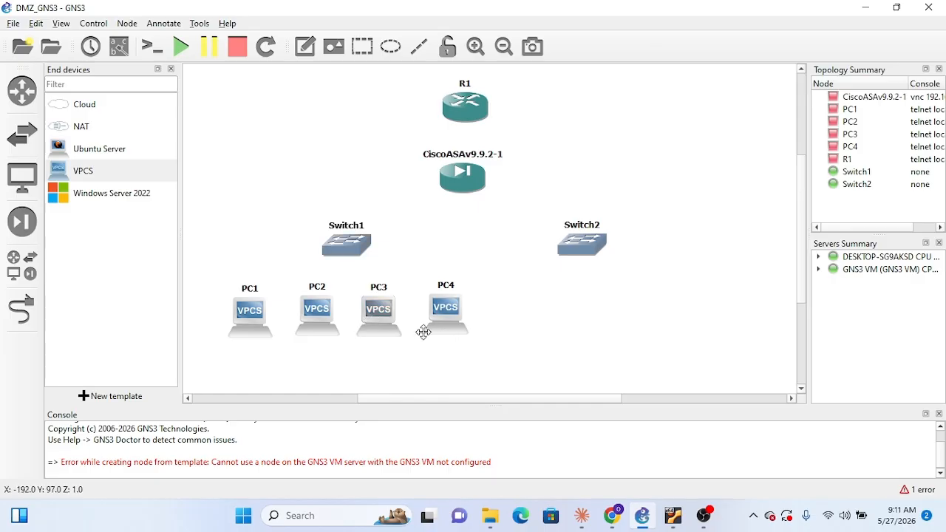
click(461, 327)
right_click(460, 326)
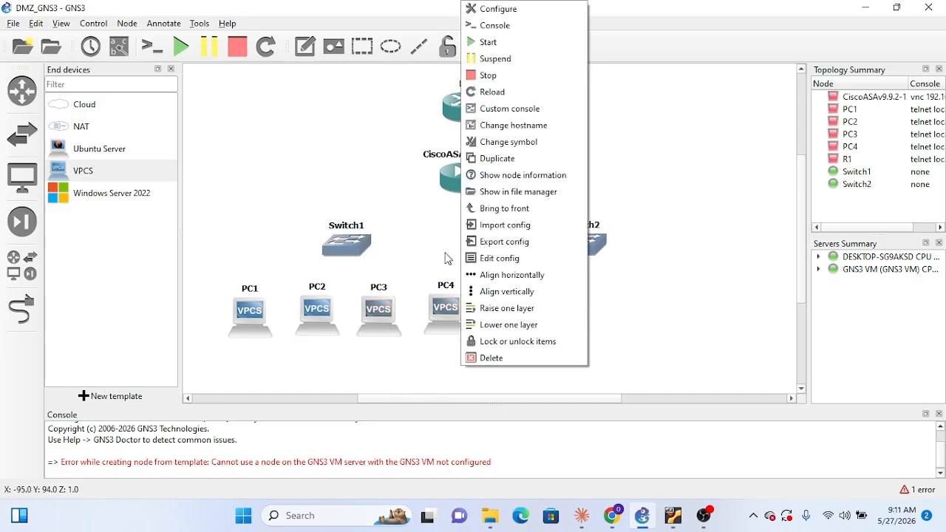
click(488, 156)
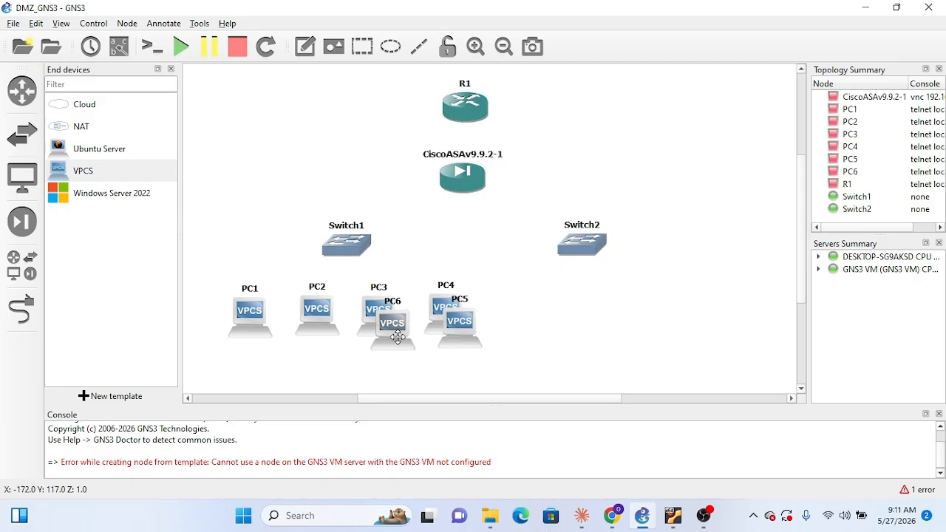
drag(468, 339, 624, 329)
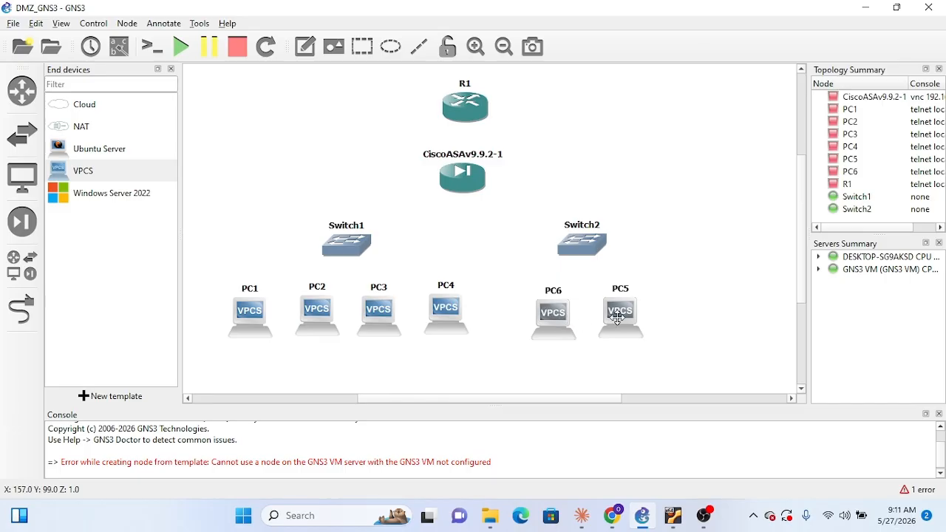
Arrange PC5 and PC6 in a spaced row below Switch2, with PC5 to the left of PC6
double_click(555, 320)
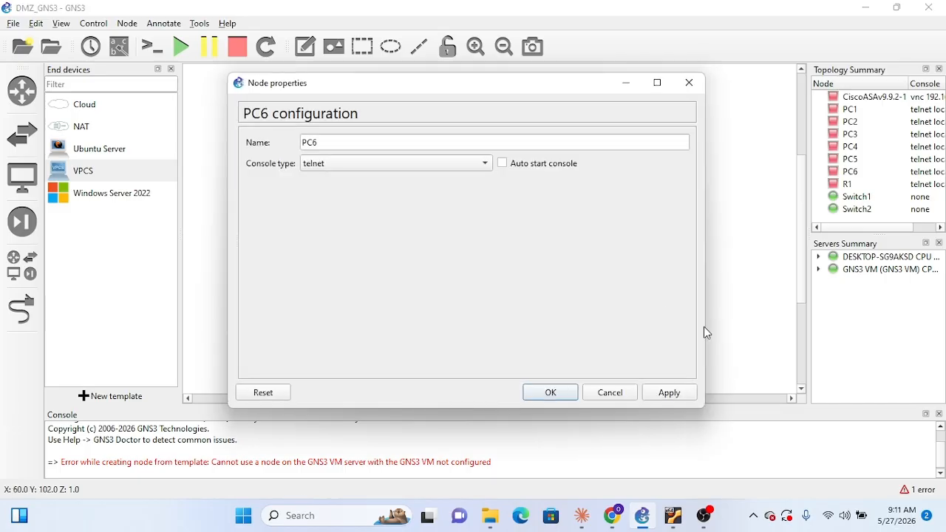
click(688, 82)
drag(553, 319, 703, 322)
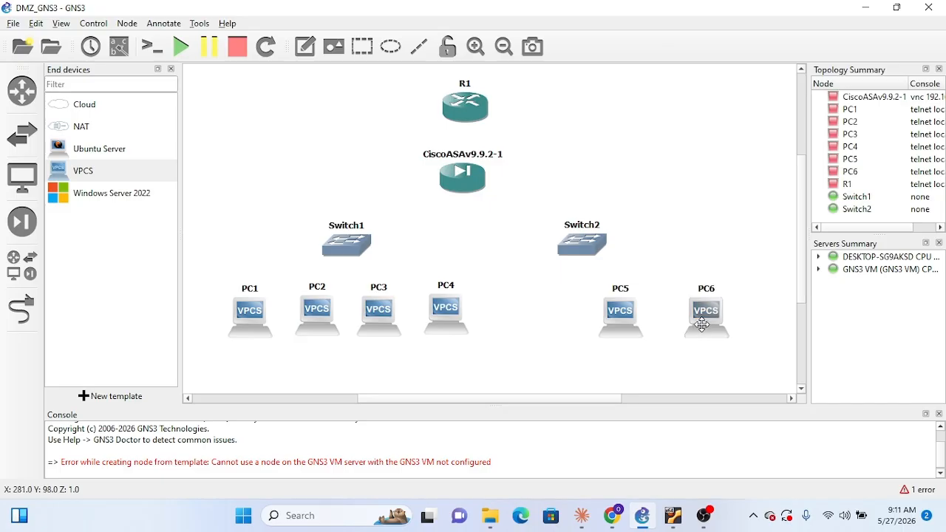
drag(624, 332, 546, 341)
drag(703, 327, 652, 328)
drag(554, 327, 563, 331)
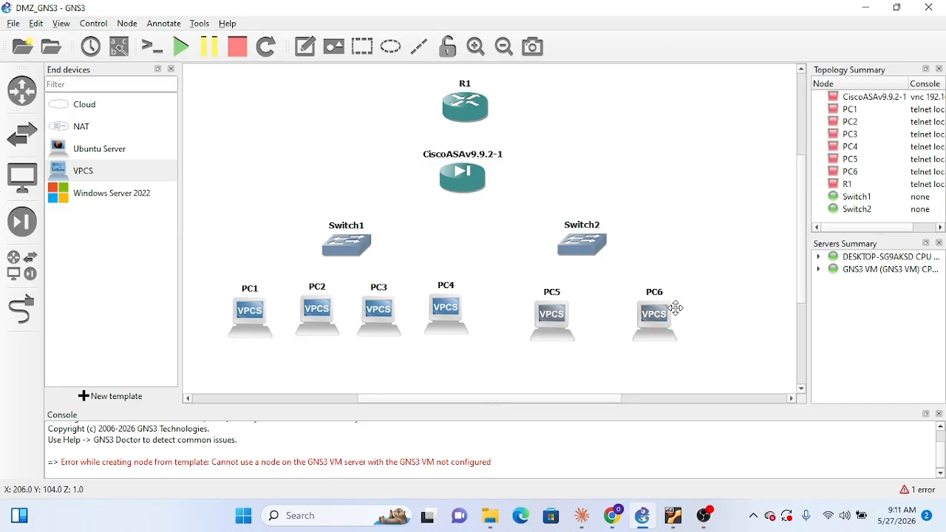
drag(668, 314, 662, 312)
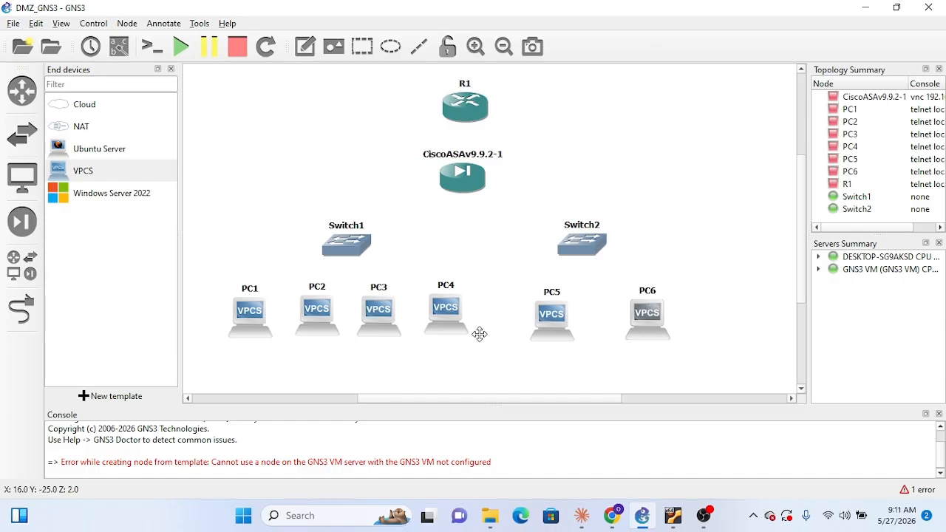
click(22, 309)
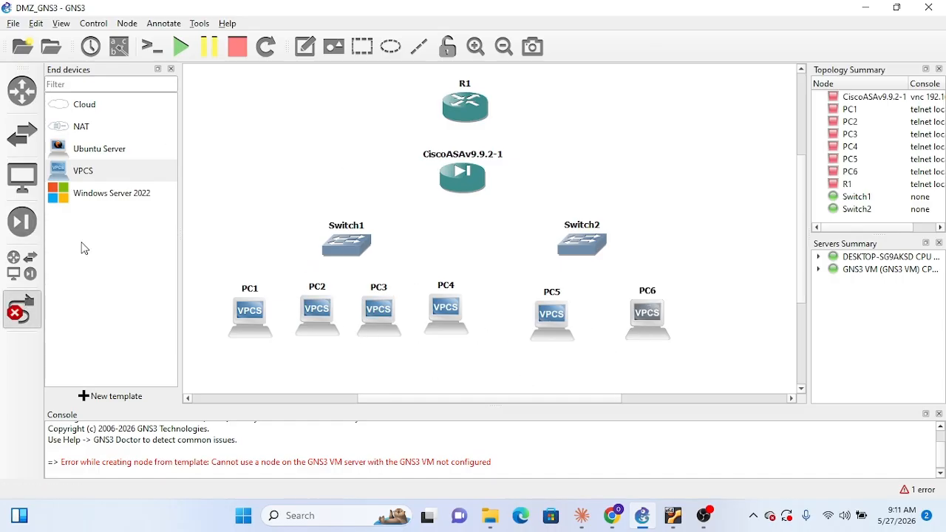
click(474, 109)
click(261, 209)
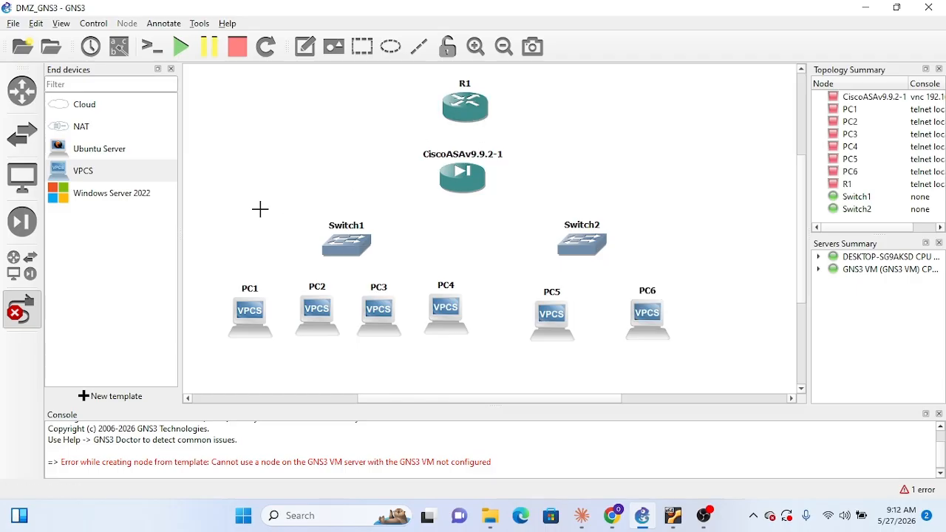
key(Escape)
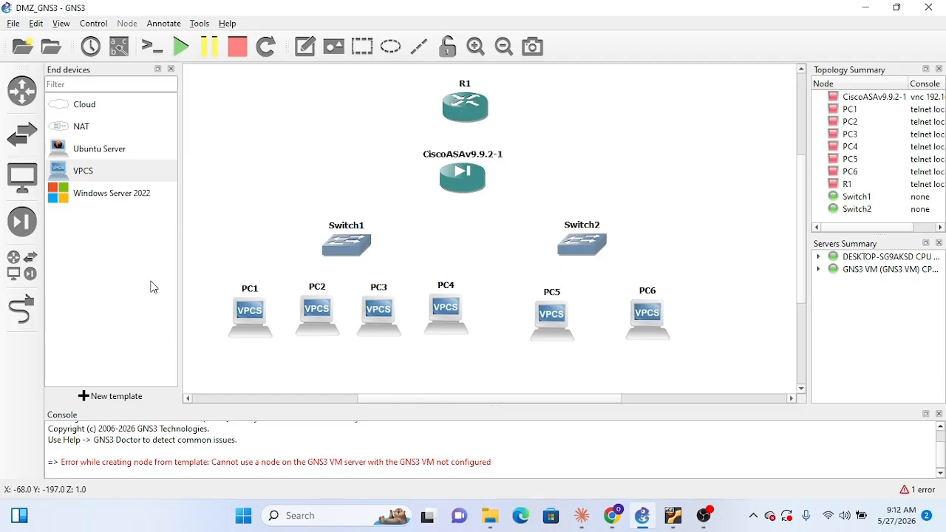
Configure R1's adapters with PA-2FE-TX in slot 1 and PA-FE-TX in slot 2, and apply the changes
double_click(452, 126)
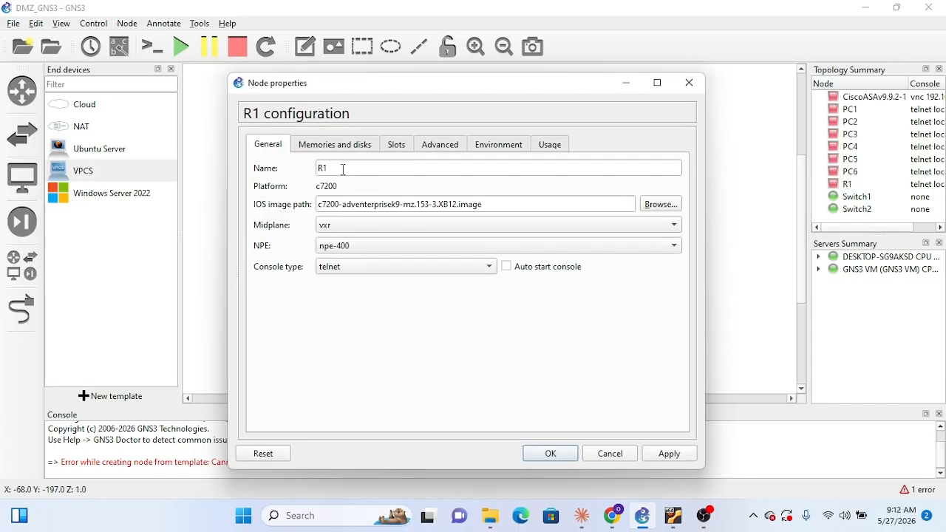
click(397, 145)
click(355, 211)
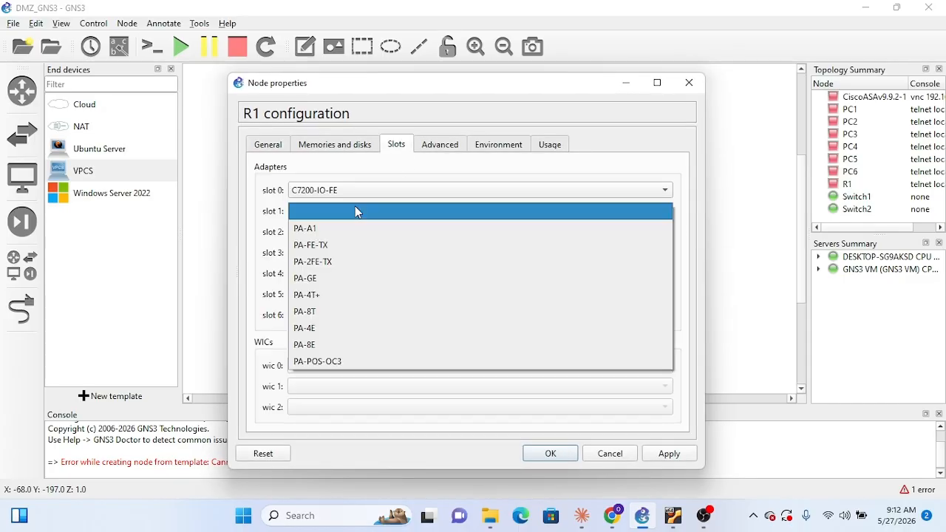
click(349, 260)
click(458, 232)
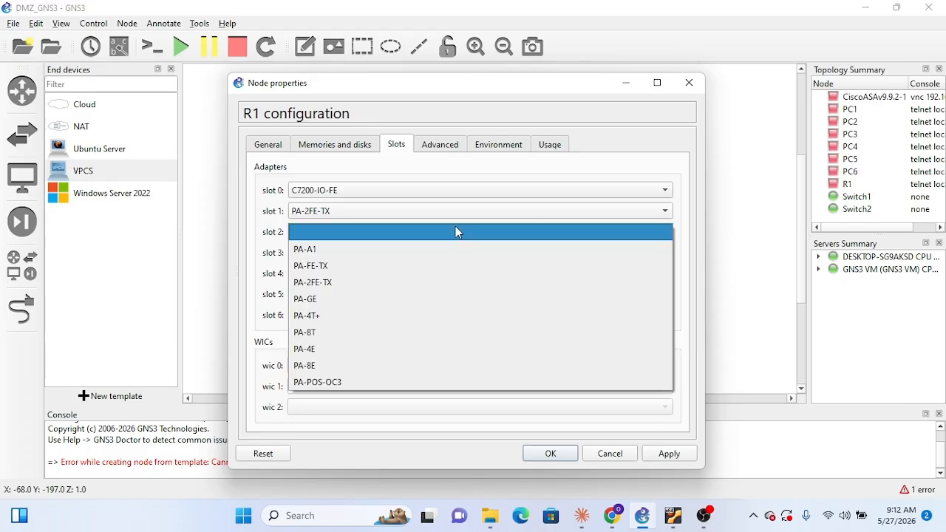
click(359, 266)
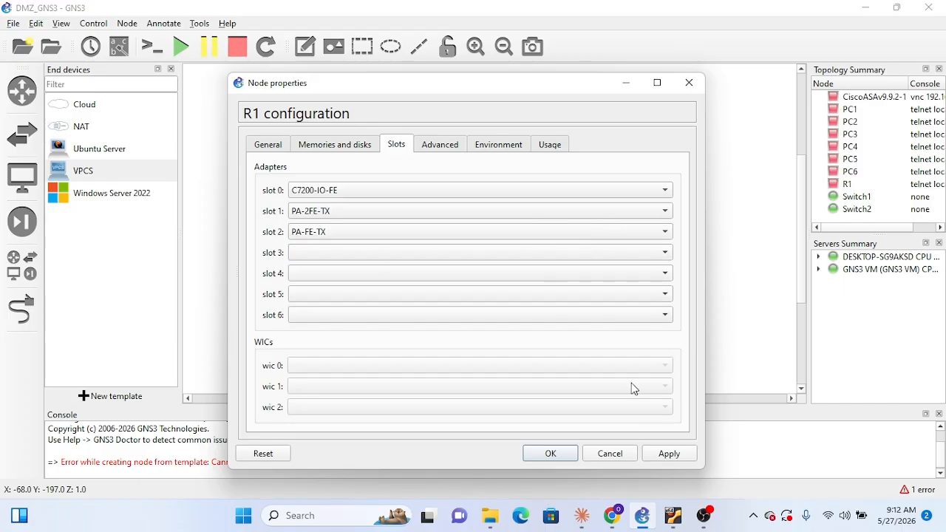
click(481, 255)
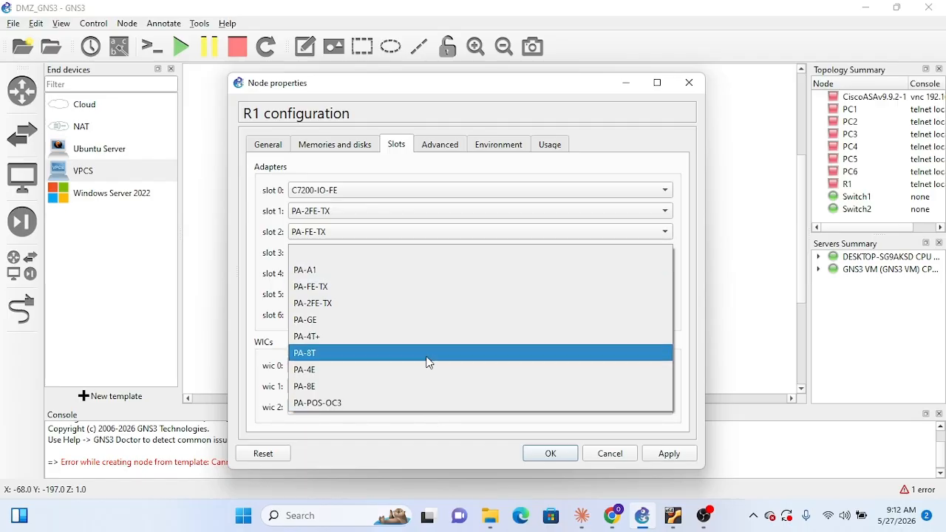
click(661, 458)
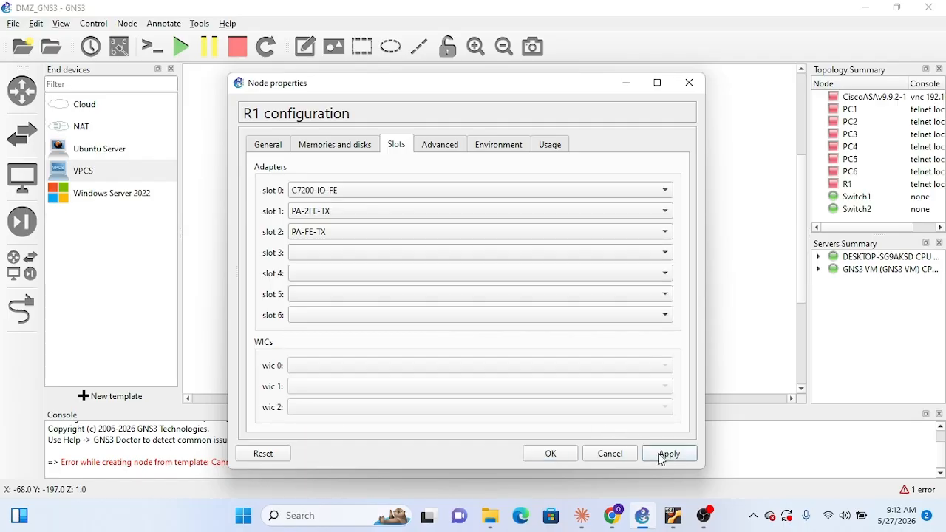
click(551, 454)
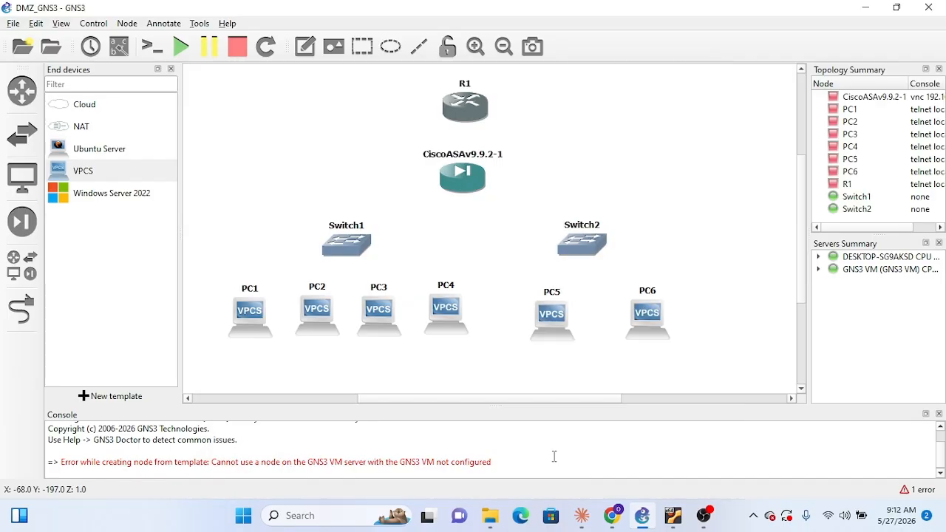
Check which interfaces R1 offers for a new link, without connecting anything
click(21, 308)
click(459, 120)
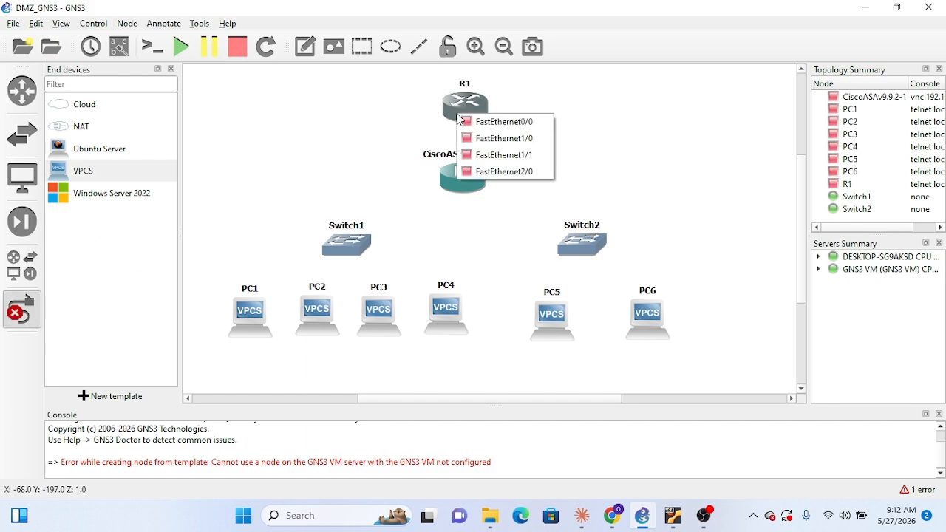
click(408, 127)
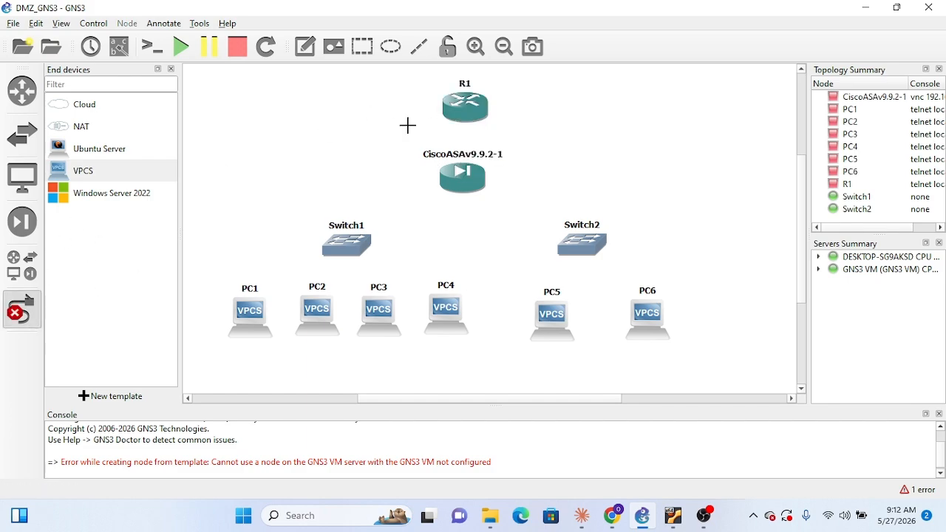
right_click(368, 130)
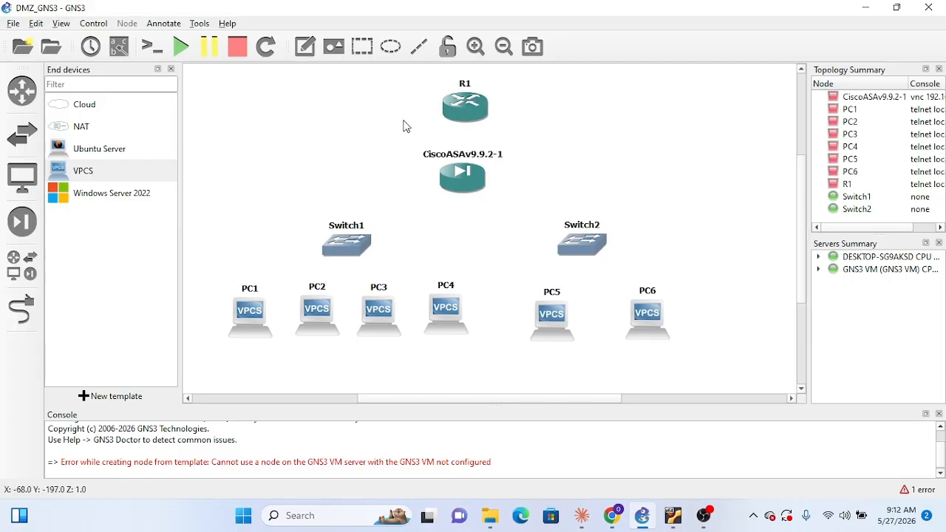
Set R1's slot 1 and slot 2 adapters to PA-GE and apply the configuration
double_click(455, 115)
click(392, 148)
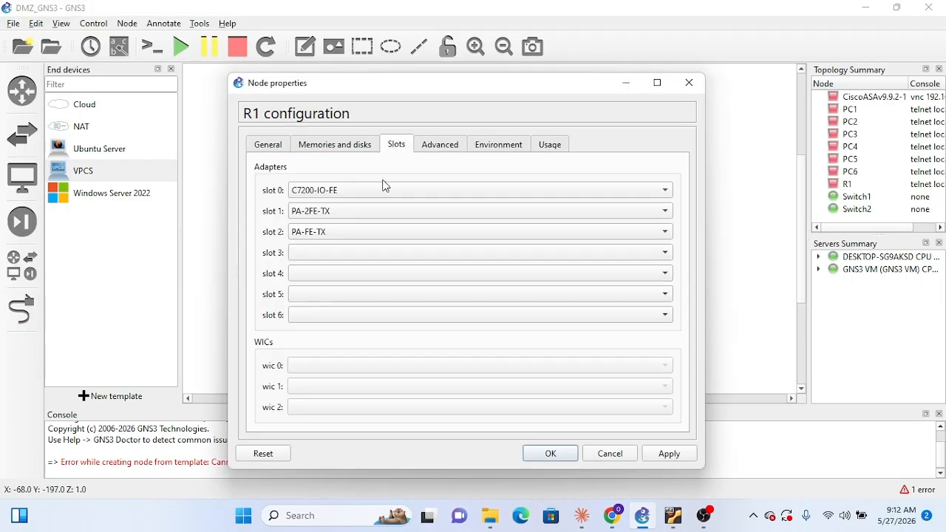
click(353, 212)
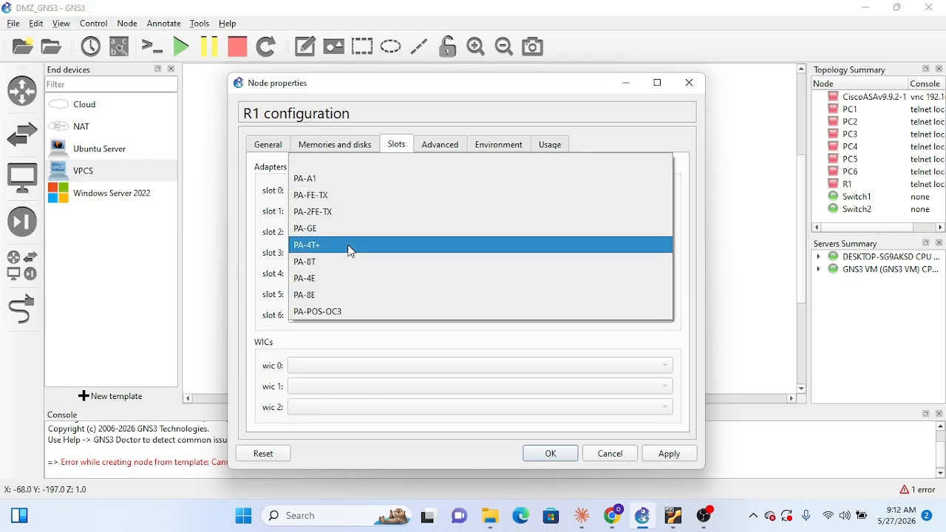
click(343, 232)
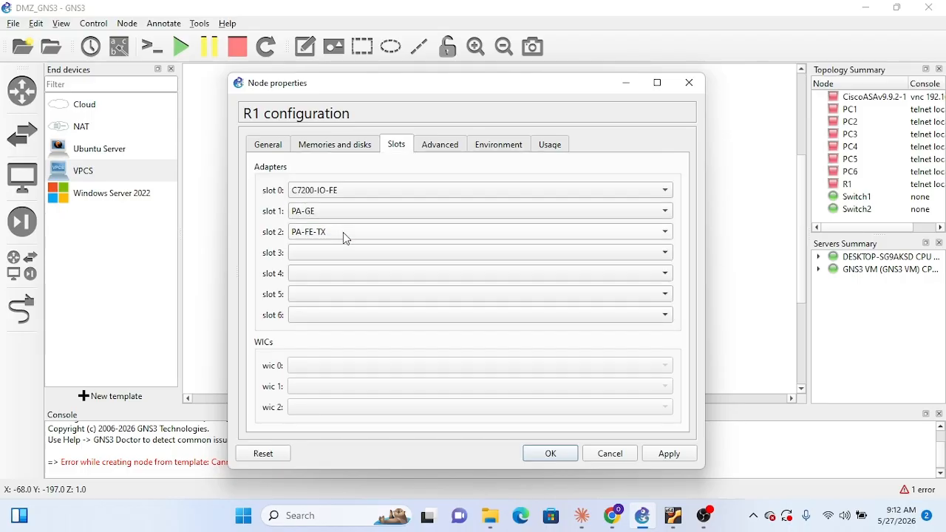
click(344, 233)
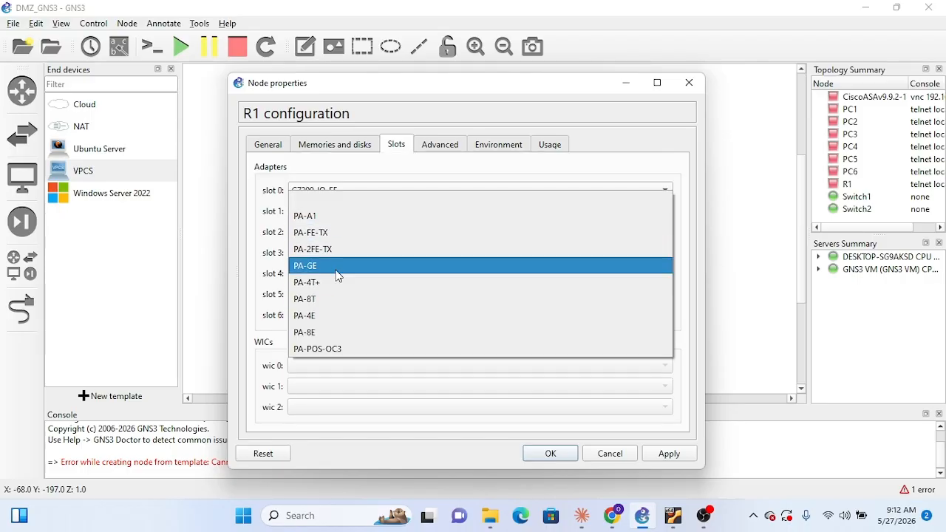
click(338, 266)
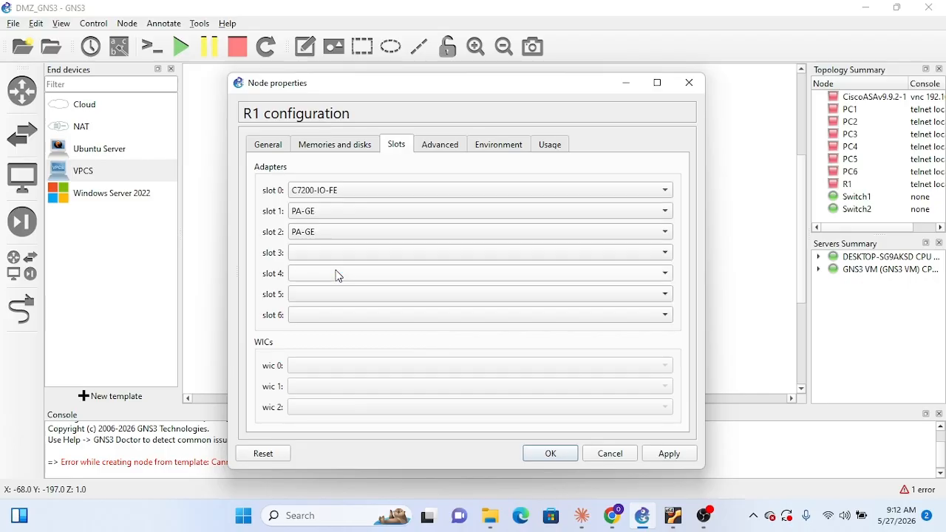
click(667, 454)
click(552, 454)
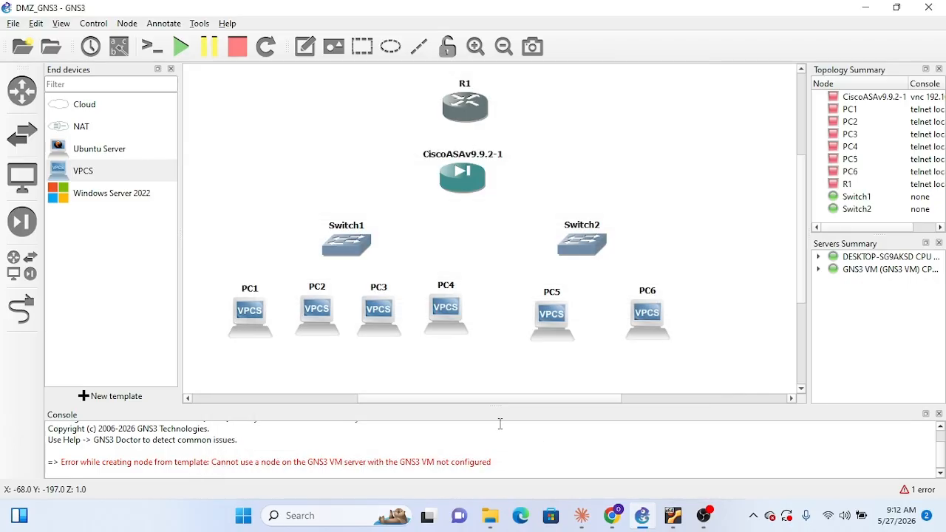
Review R1's list of linkable ports with the PA-GE adapters installed, and leave link creation
click(21, 311)
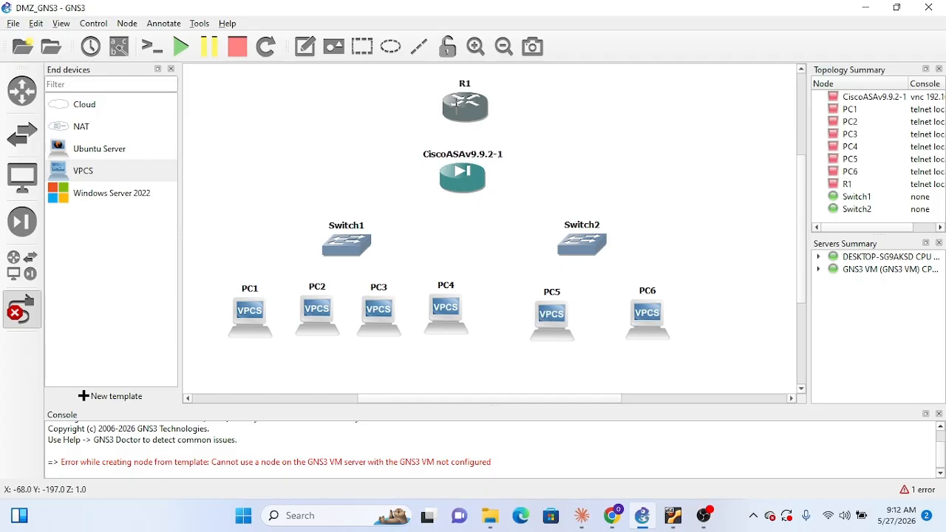
click(459, 109)
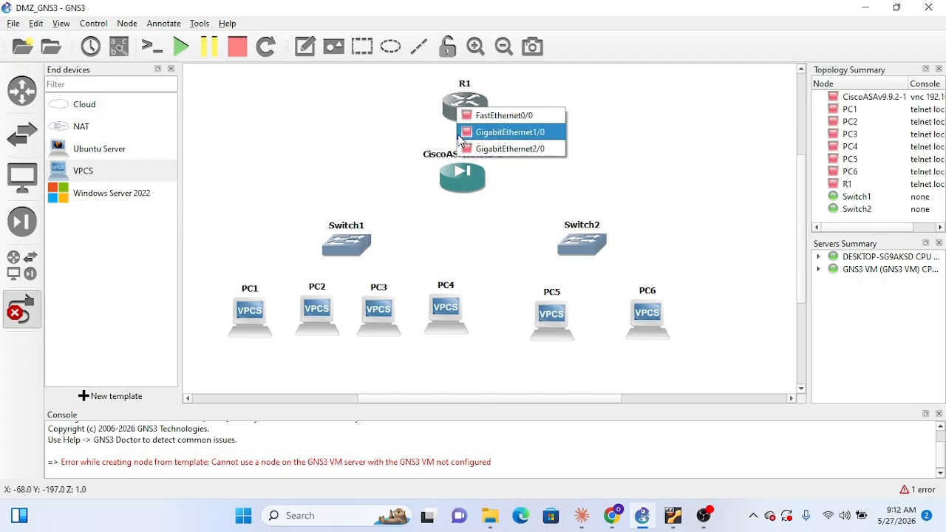
click(564, 63)
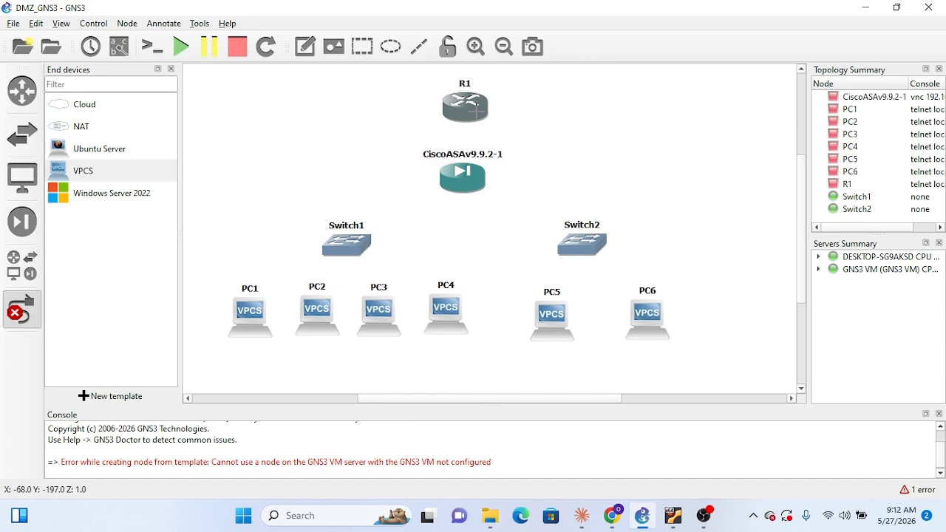
click(480, 118)
click(548, 99)
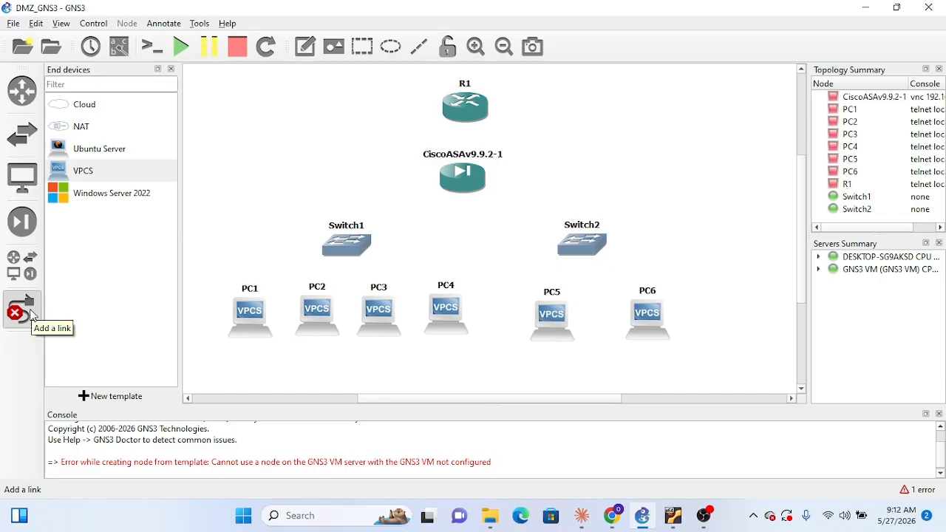
key(Escape)
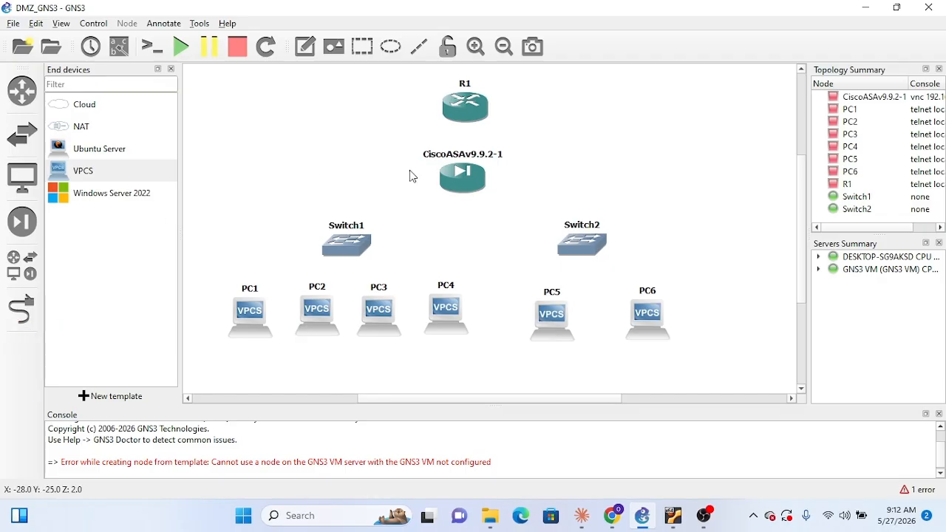
Set R1's slot 0 adapter to C7200-IO-GE-E and slot 3 to PA-GE, and apply the configuration
double_click(473, 106)
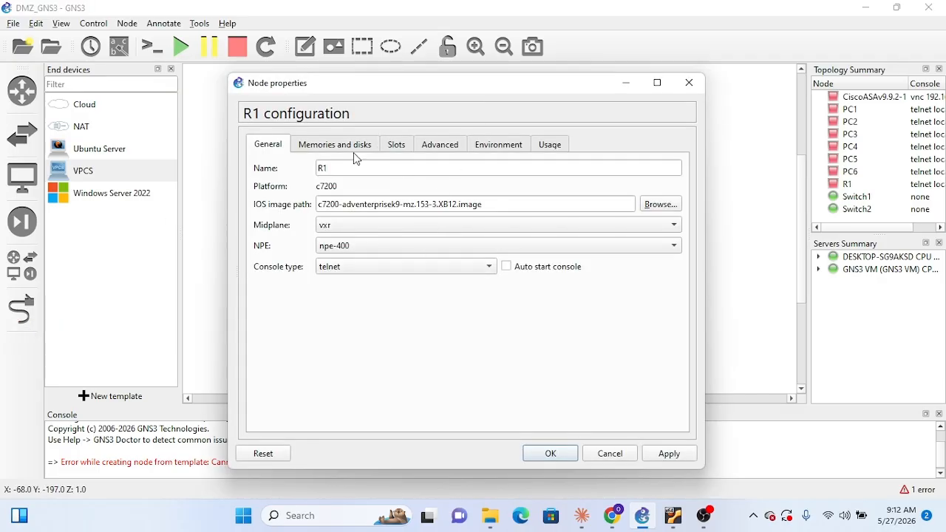
click(391, 146)
click(657, 198)
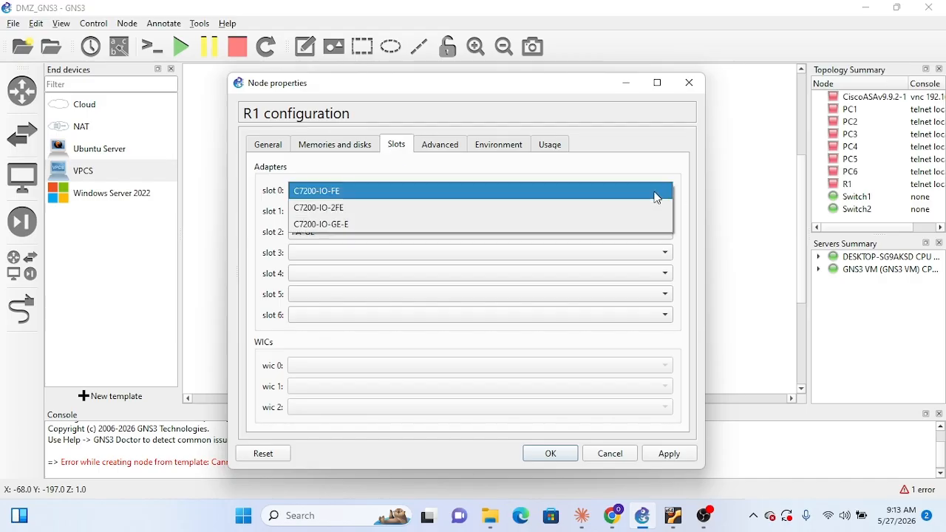
click(627, 225)
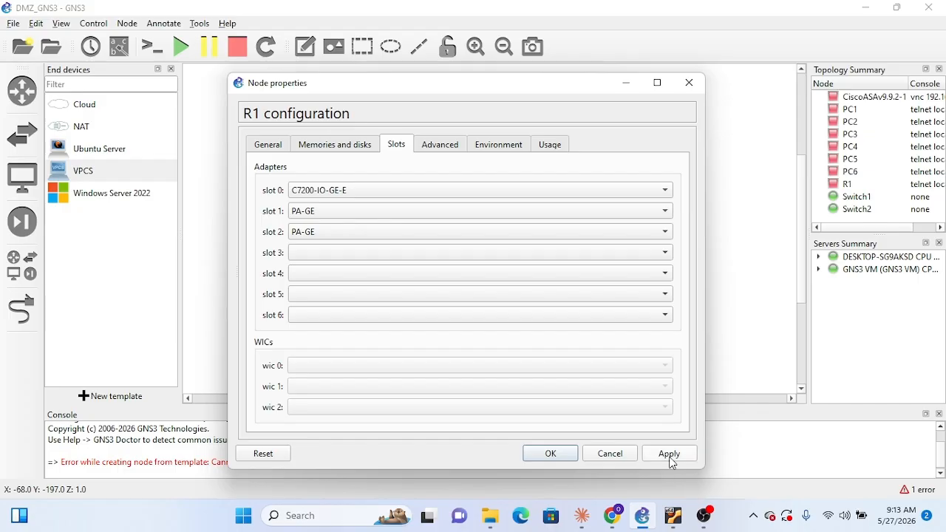
click(664, 255)
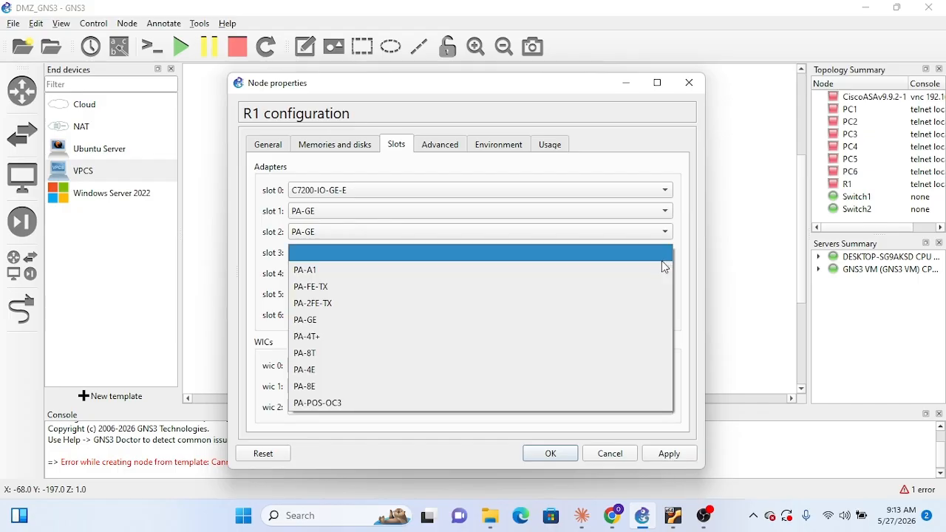
click(474, 321)
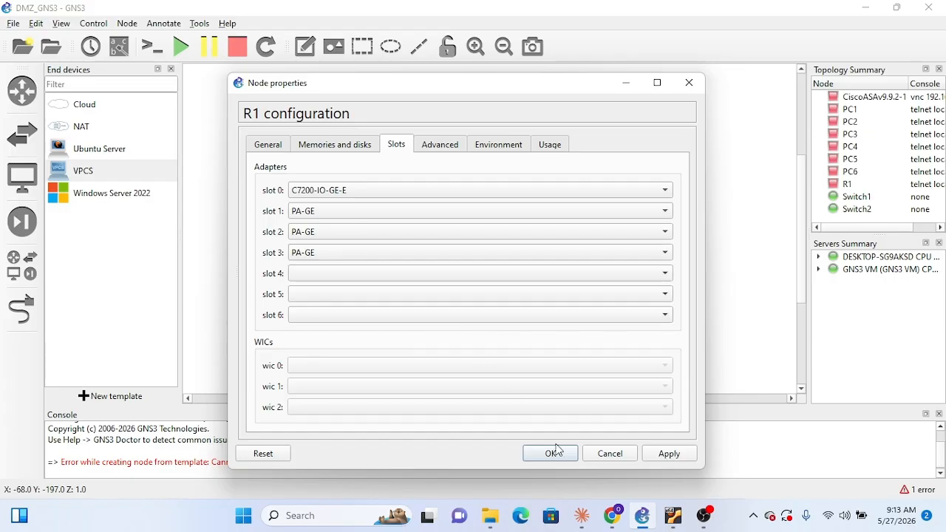
click(685, 457)
click(552, 452)
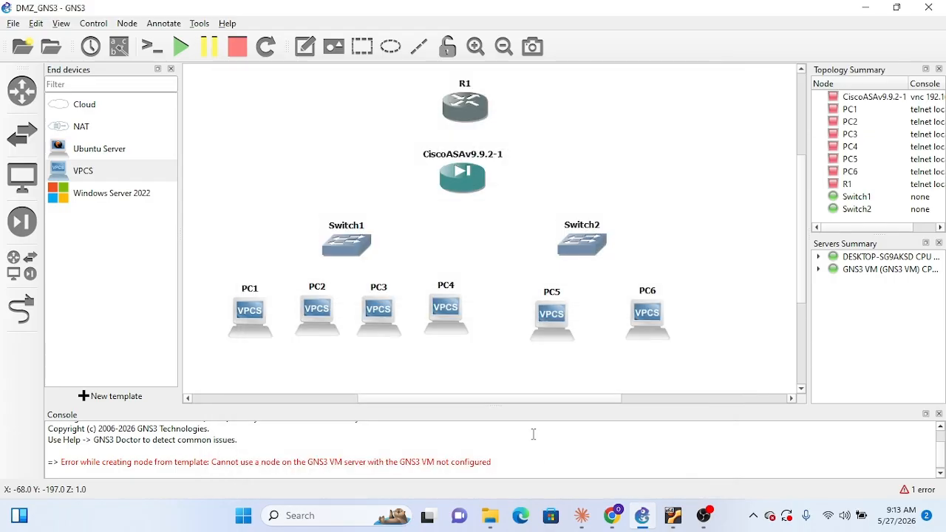
Link R1's GigabitEthernet0/0 to Gi0/0 on the CiscoASAv9.9.2-1 firewall
click(21, 309)
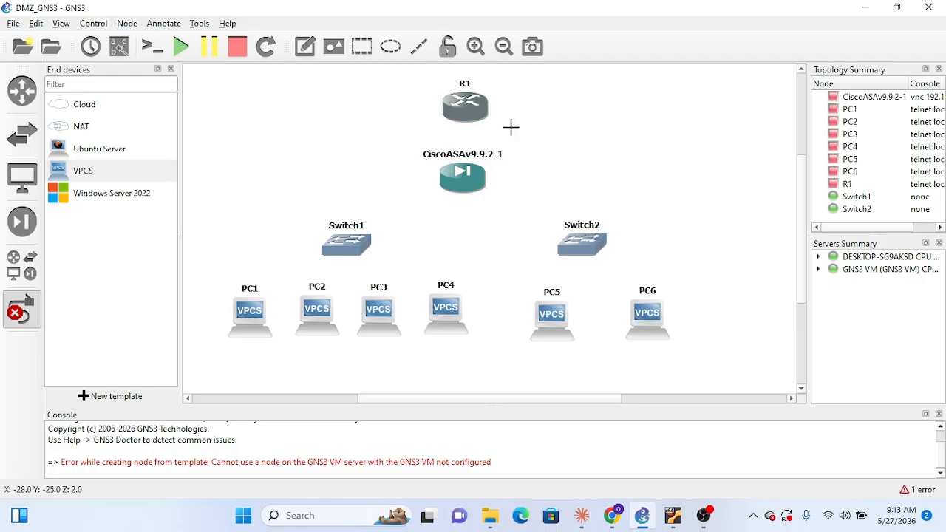
click(465, 112)
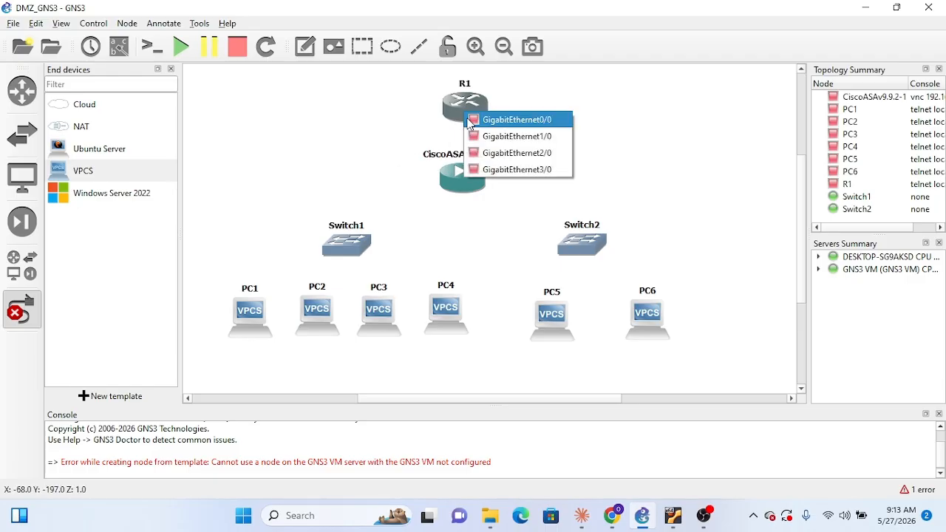
click(515, 122)
click(463, 173)
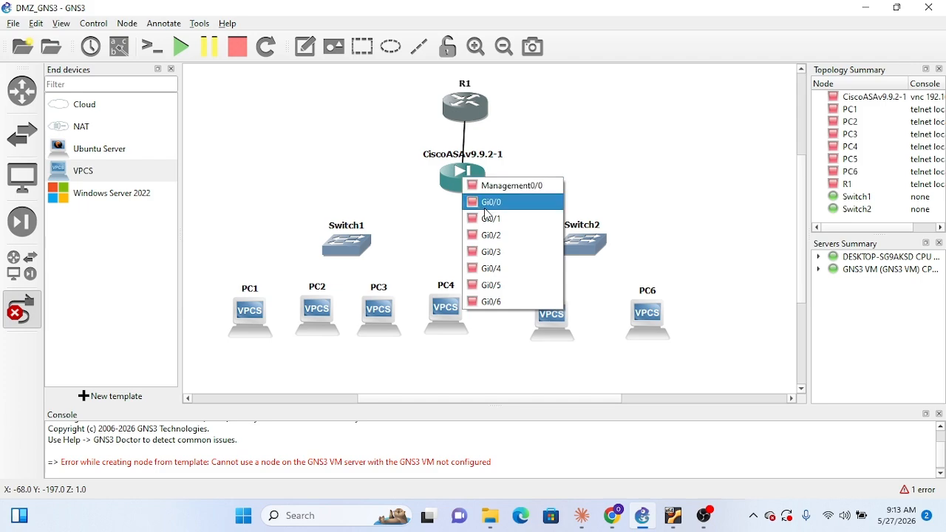
click(487, 206)
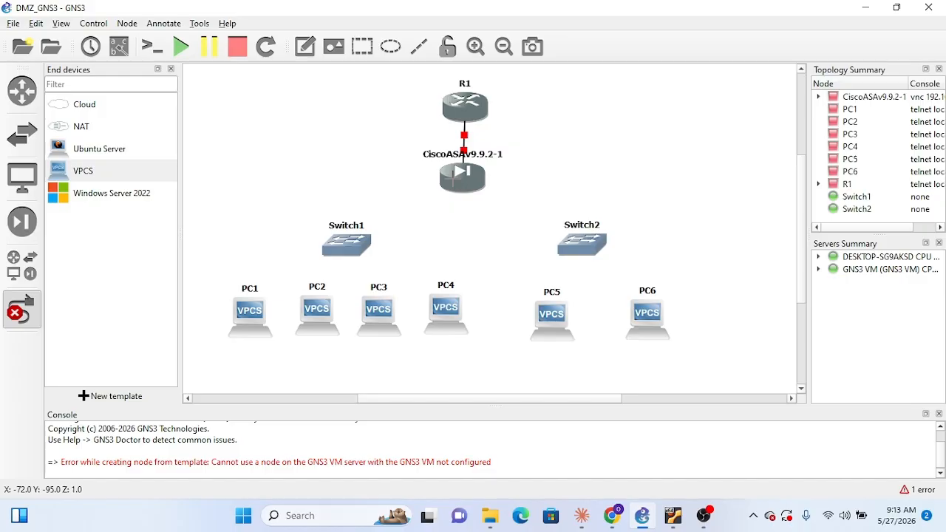
Link the firewall's Gi0/1 interface to Ethernet0 on Switch1
click(457, 181)
click(479, 220)
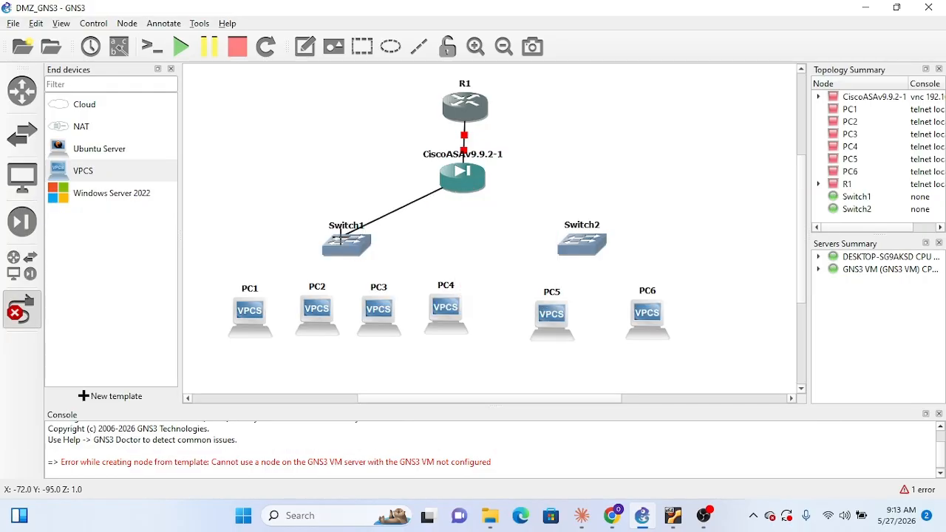
click(346, 249)
click(363, 255)
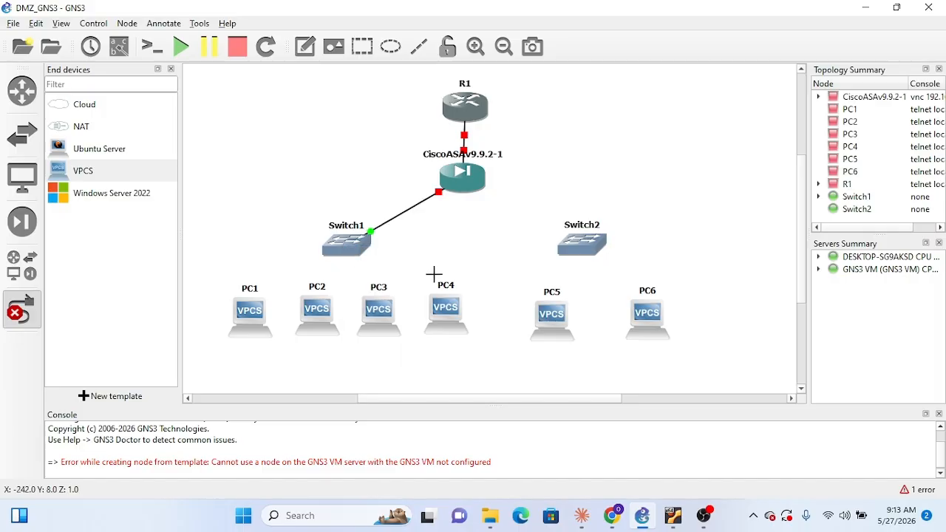
Link the firewall's Gi0/2 interface to Ethernet0 on Switch2 and leave link creation
click(472, 182)
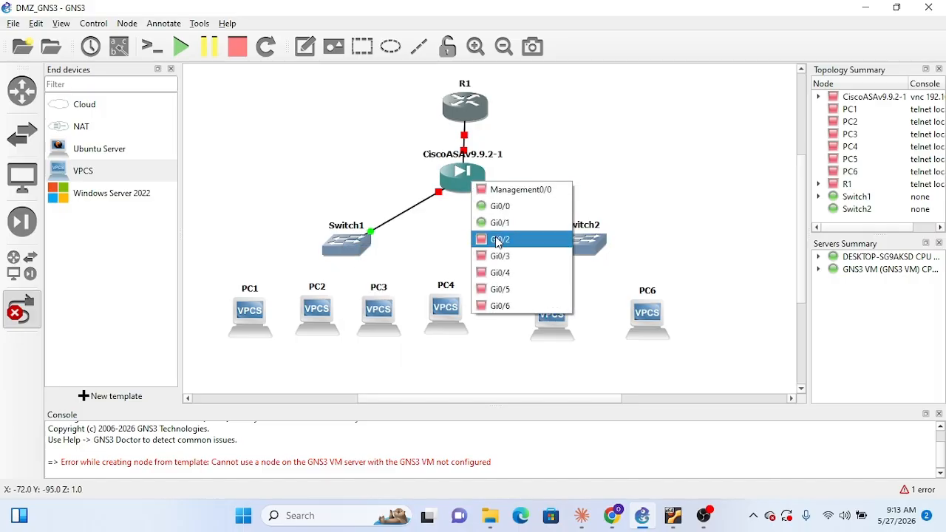
click(496, 239)
click(584, 245)
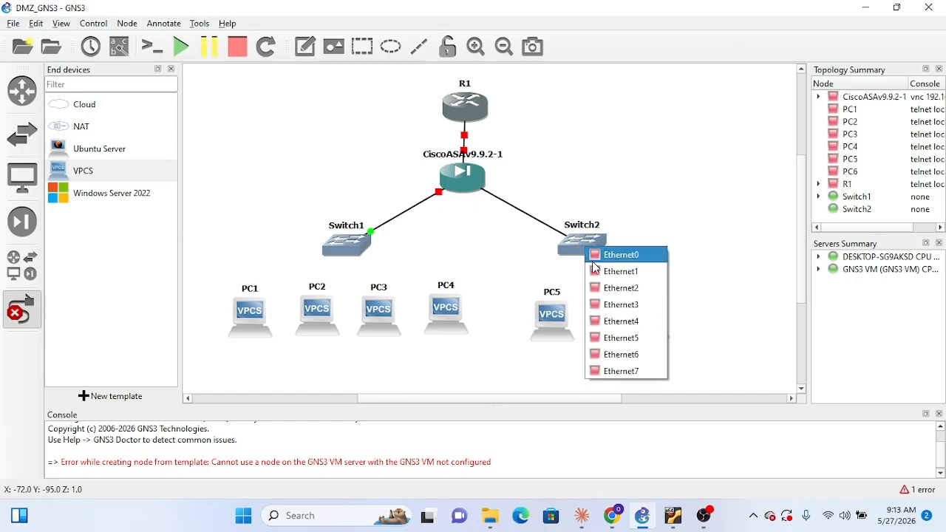
click(596, 254)
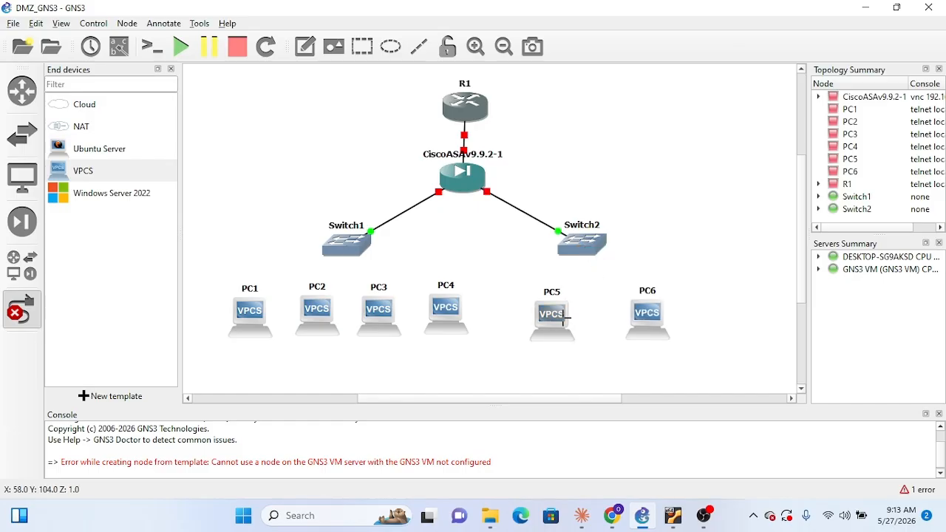
right_click(530, 318)
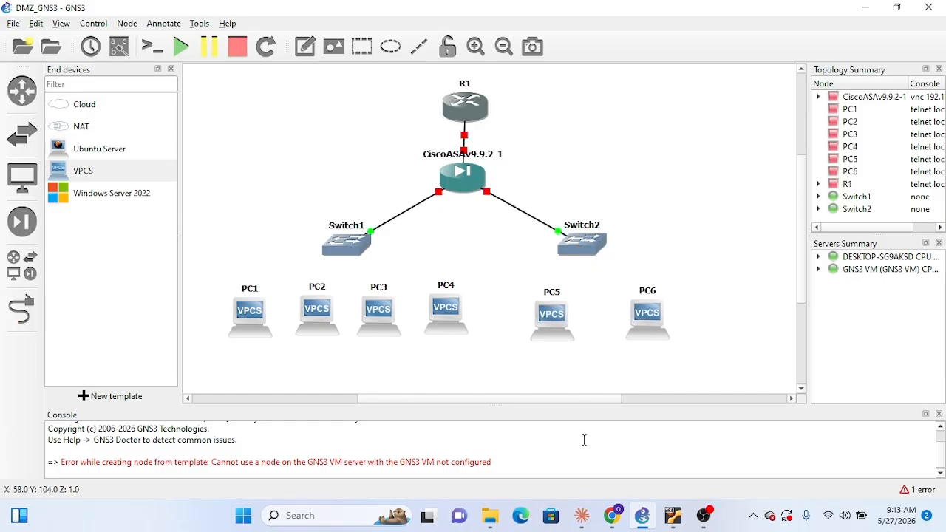
Switch to the Claude chat, review the DMZ network topology diagram from R1 down to the VPCs, and return to GNS3
click(582, 515)
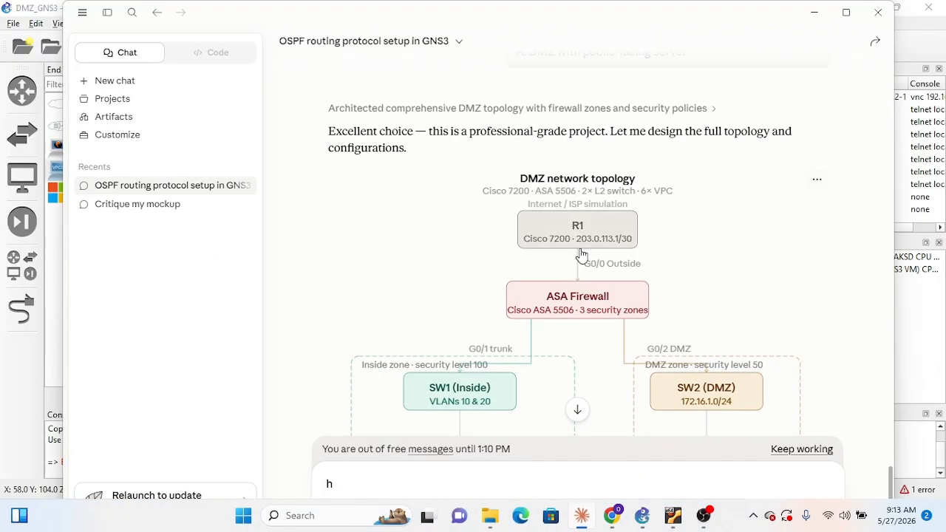
scroll(584, 317, down, 3)
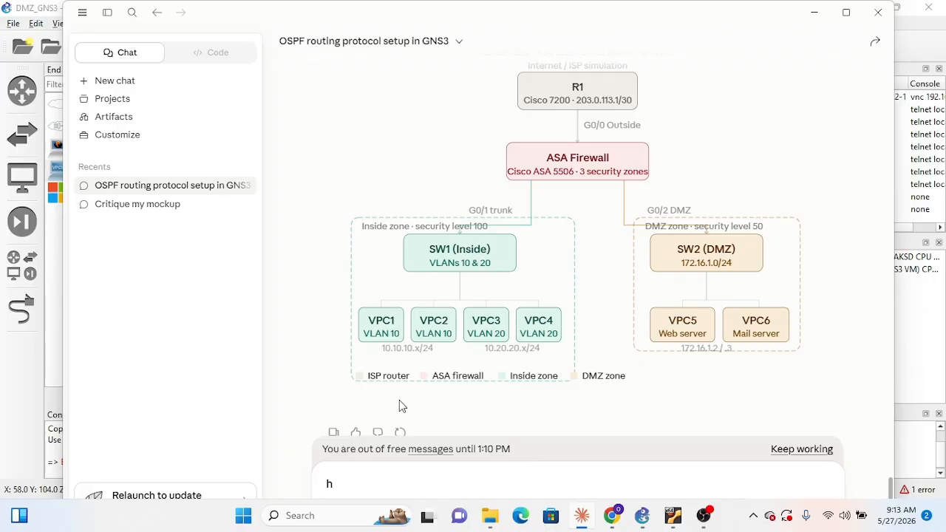
scroll(556, 205, up, 2)
scroll(602, 328, up, 2)
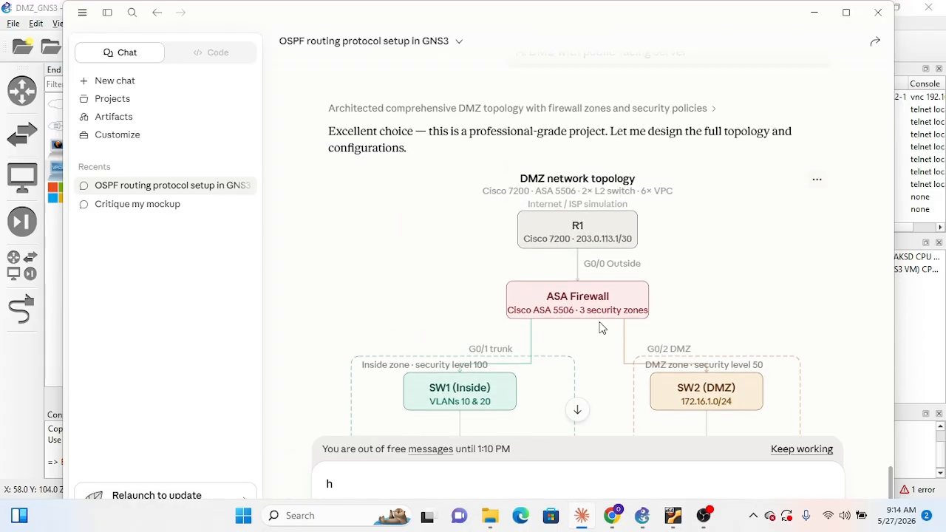
click(816, 21)
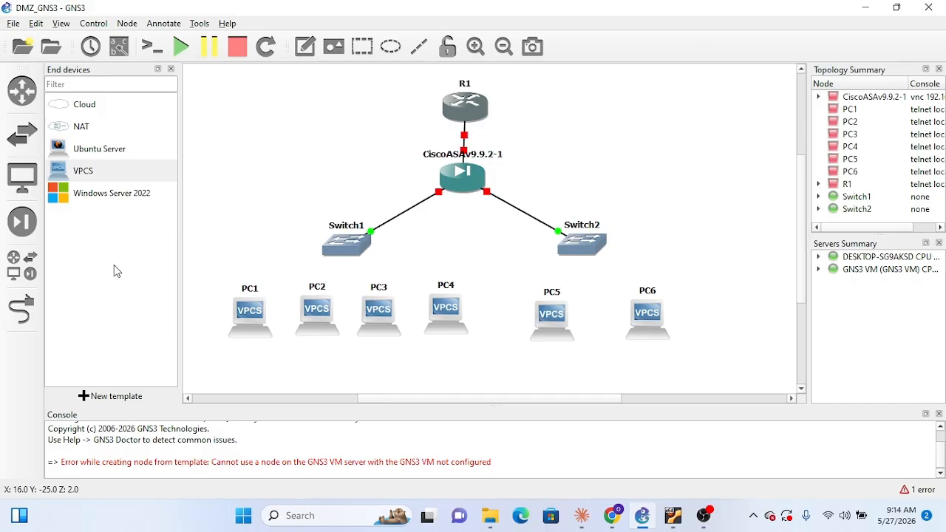
Link Switch1's Ethernet1 to PC1's Ethernet0 and Switch1's Ethernet2 to PC2's Ethernet0
click(22, 309)
click(334, 242)
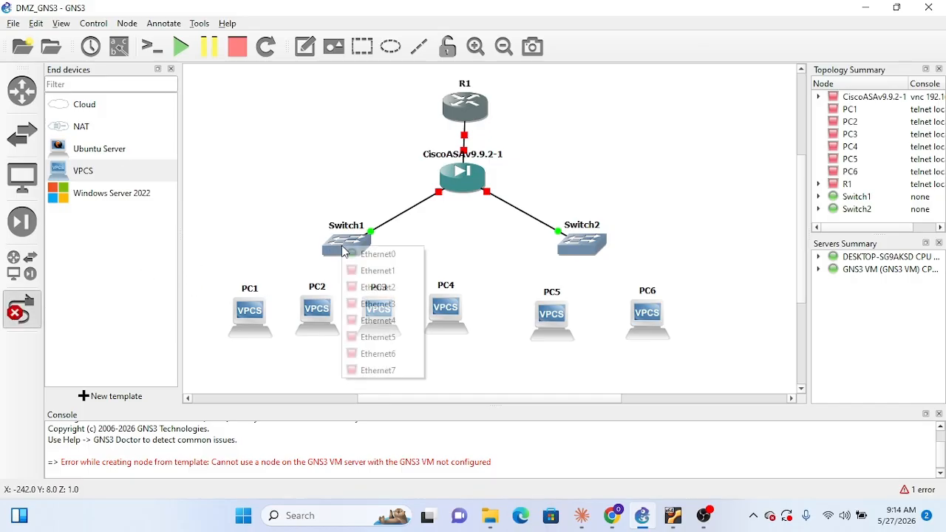
click(376, 271)
click(257, 320)
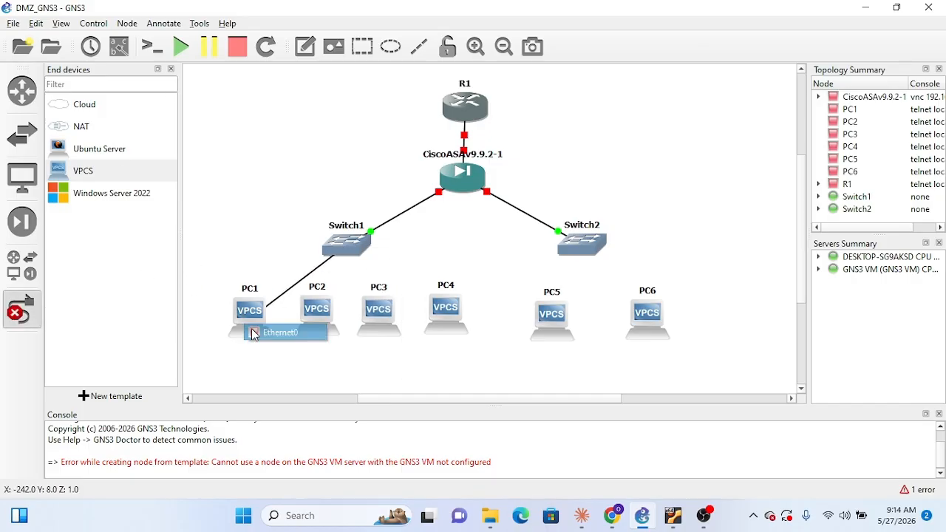
click(284, 329)
click(355, 247)
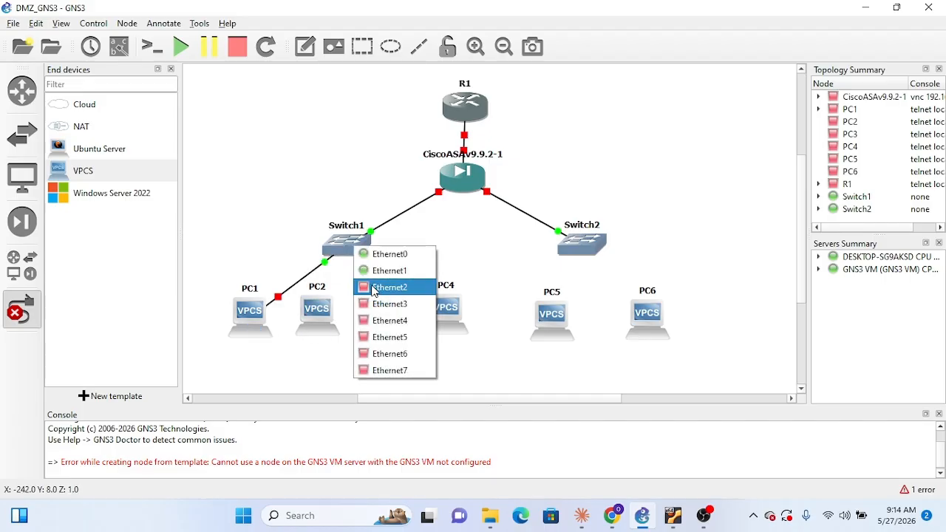
click(376, 287)
click(362, 317)
click(371, 327)
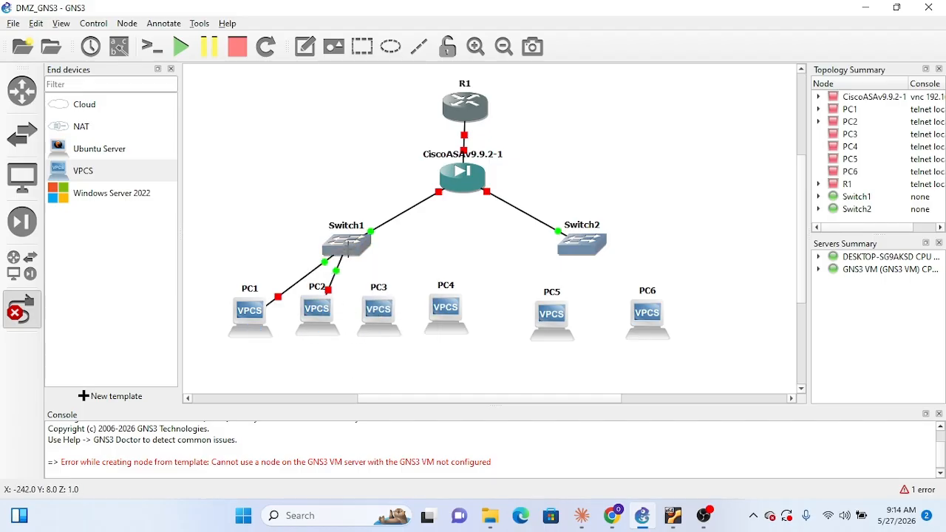
Link Switch1's Ethernet3 to PC3's Ethernet0 and Switch1's Ethernet4 to PC4's Ethernet0
click(349, 243)
click(381, 307)
click(381, 310)
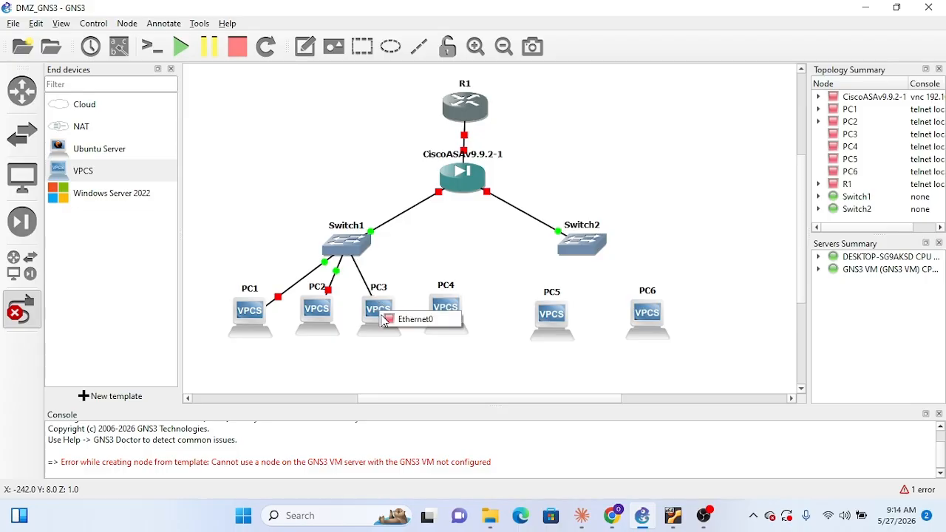
click(387, 318)
click(346, 245)
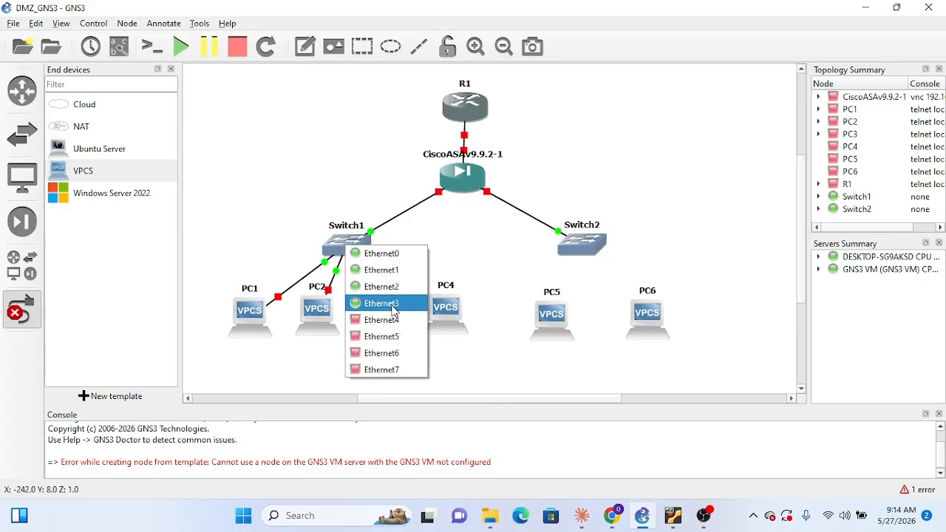
click(381, 320)
click(448, 316)
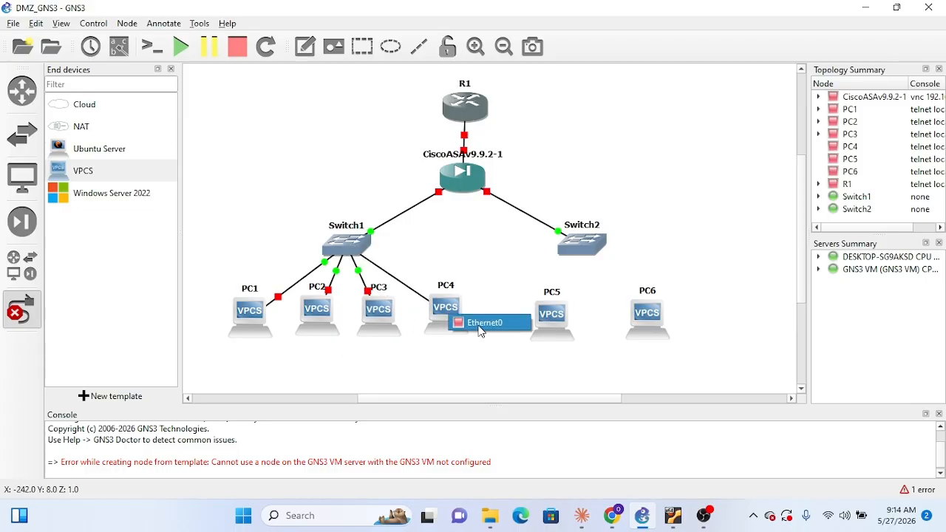
click(484, 326)
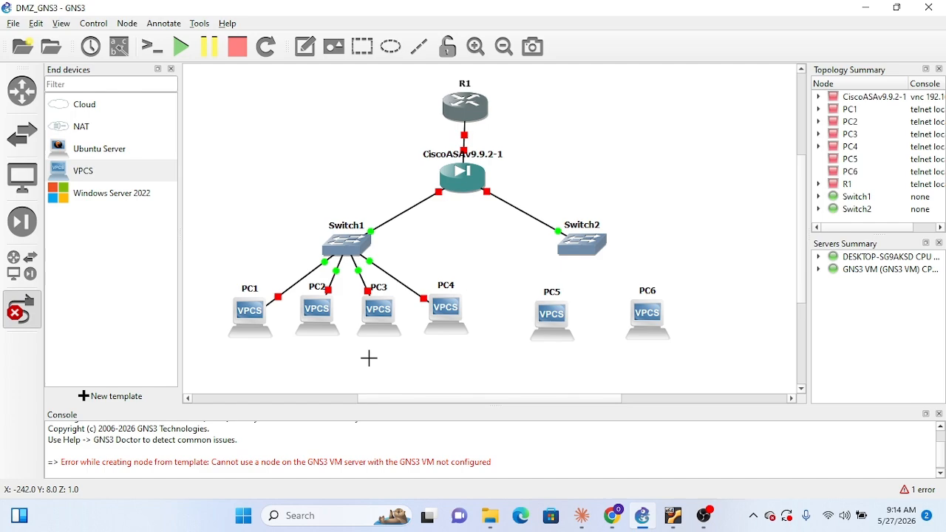
Link Switch2's Ethernet1 to PC5's Ethernet0 and Ethernet2 to PC6's Ethernet0, and leave link creation
click(582, 251)
click(617, 269)
click(556, 314)
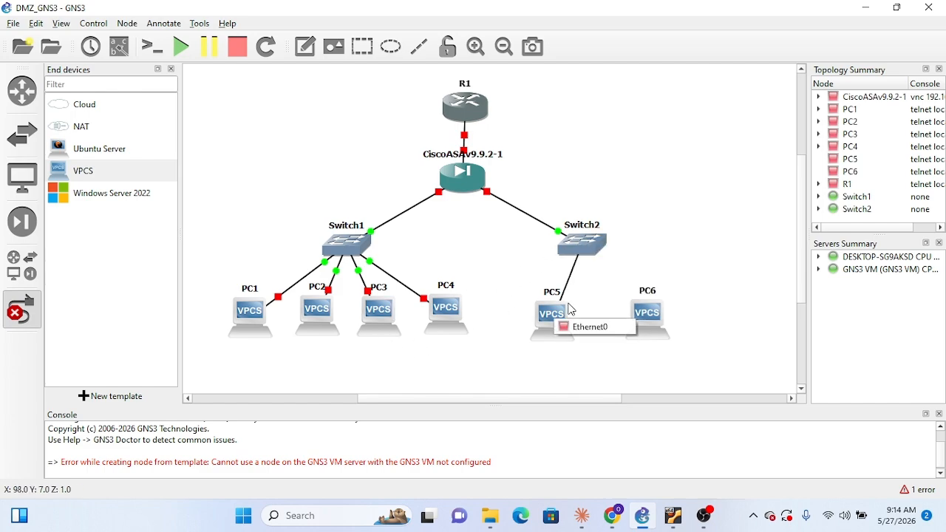
click(599, 326)
click(588, 242)
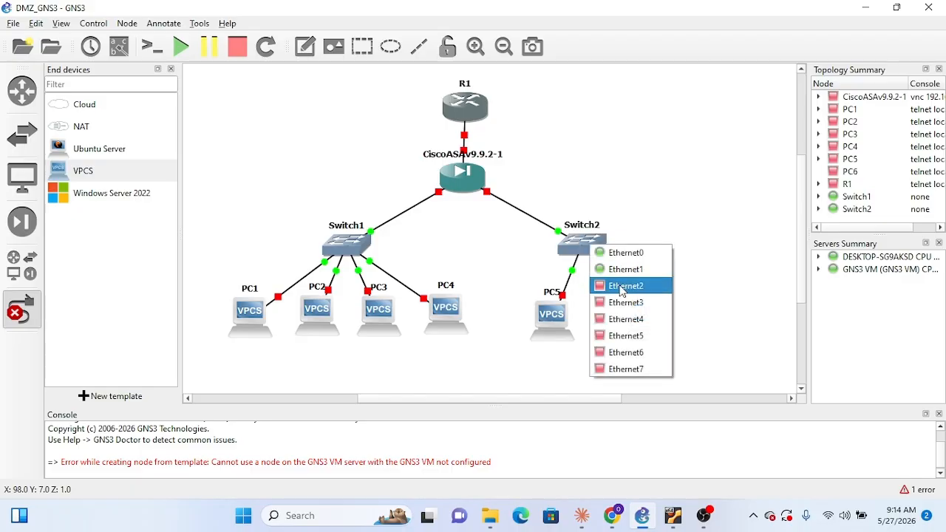
click(622, 283)
click(647, 314)
click(686, 323)
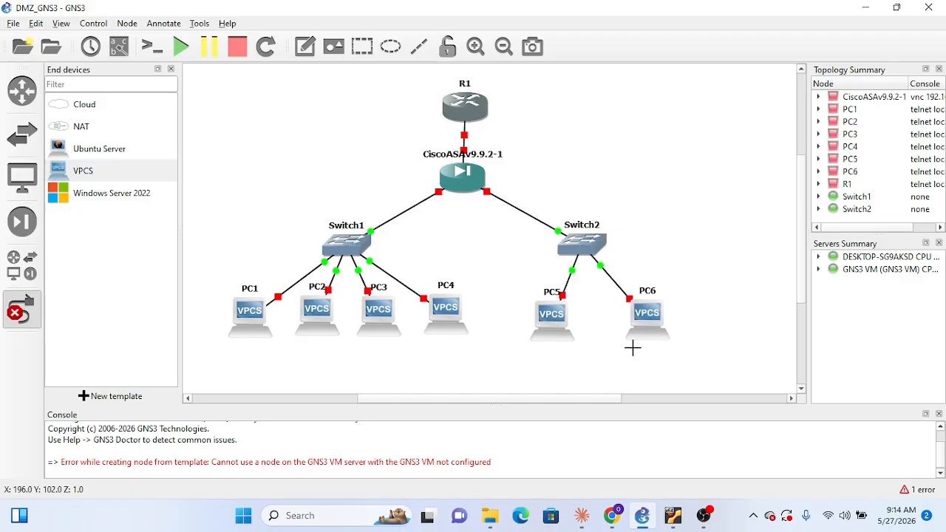
key(Escape)
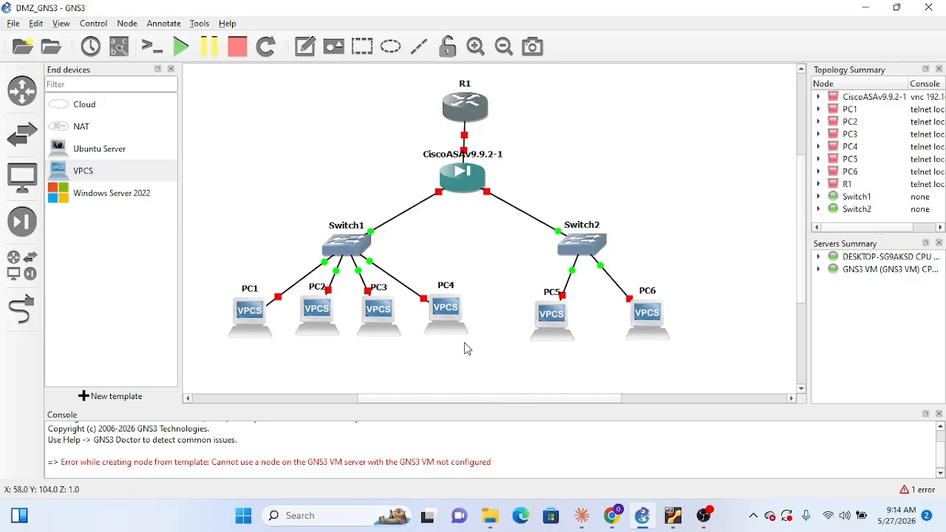
Move PC1 through PC6 slightly lower on the canvas so they sit in one roughly even row beneath their switches
drag(447, 323, 448, 333)
drag(387, 326, 381, 344)
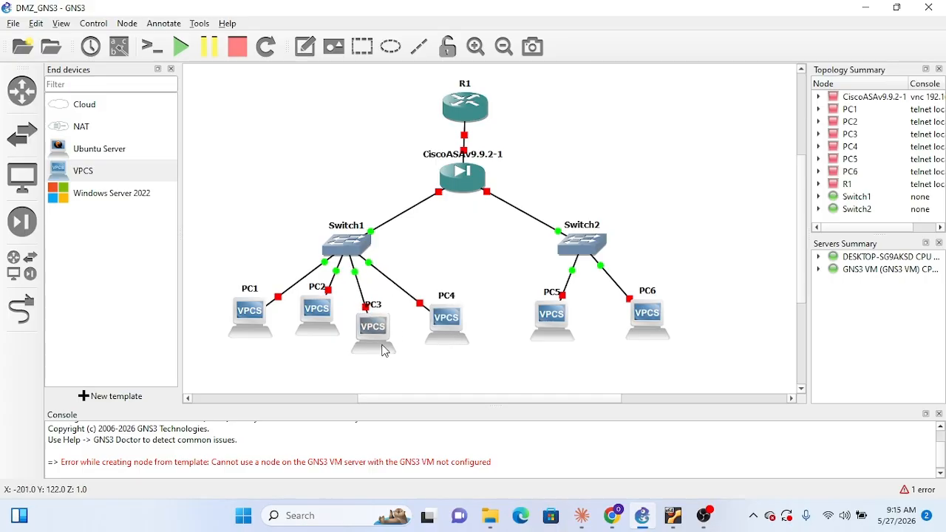
drag(439, 332, 443, 340)
drag(328, 332, 320, 347)
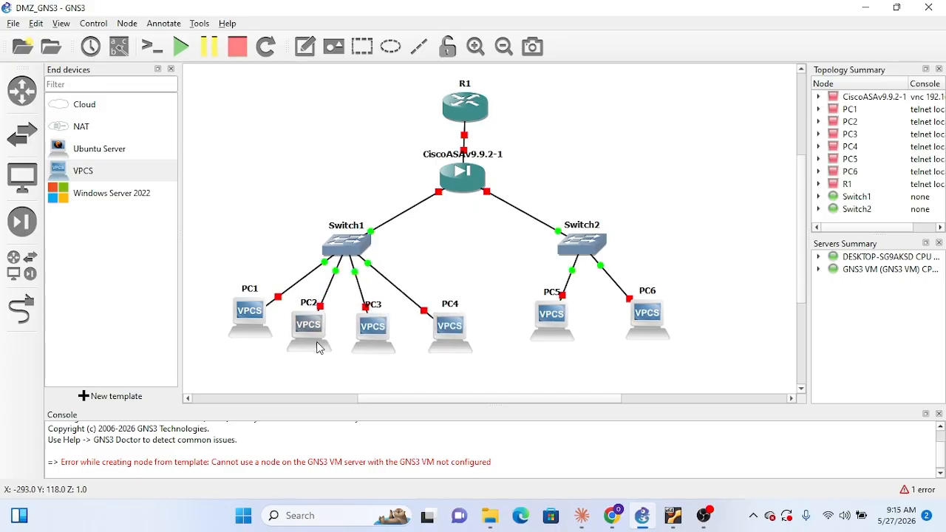
drag(256, 326, 249, 343)
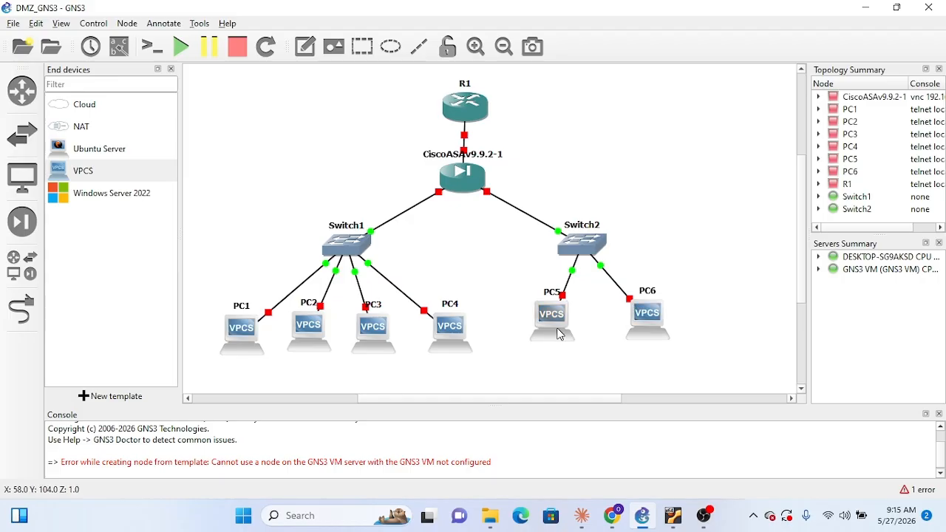
drag(559, 332, 557, 345)
drag(665, 334, 669, 349)
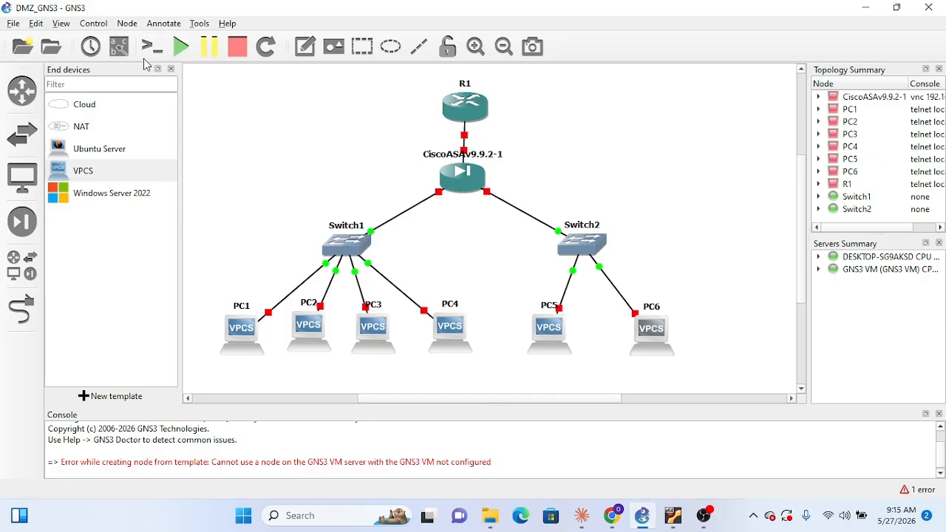
Show the interface labels on the topology and start router R1 and the CiscoASAv9.9.2-1 firewall
click(118, 47)
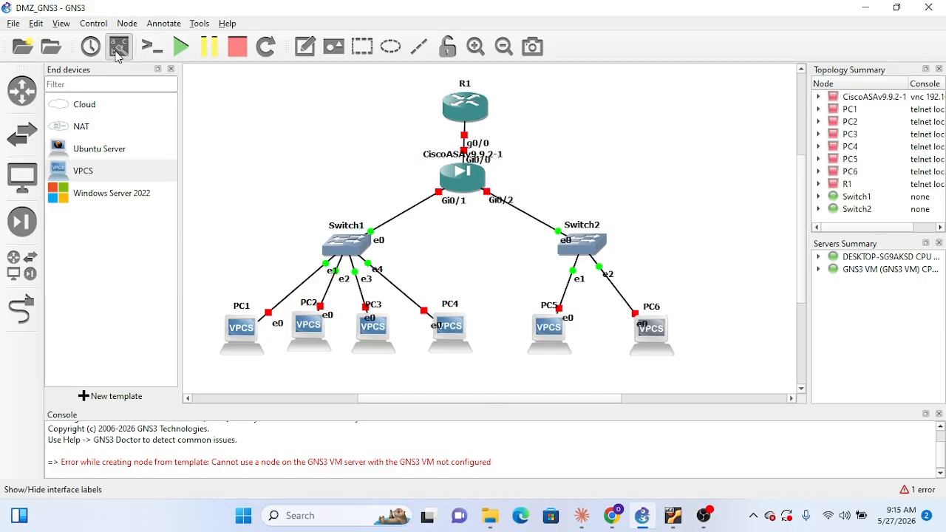
right_click(461, 109)
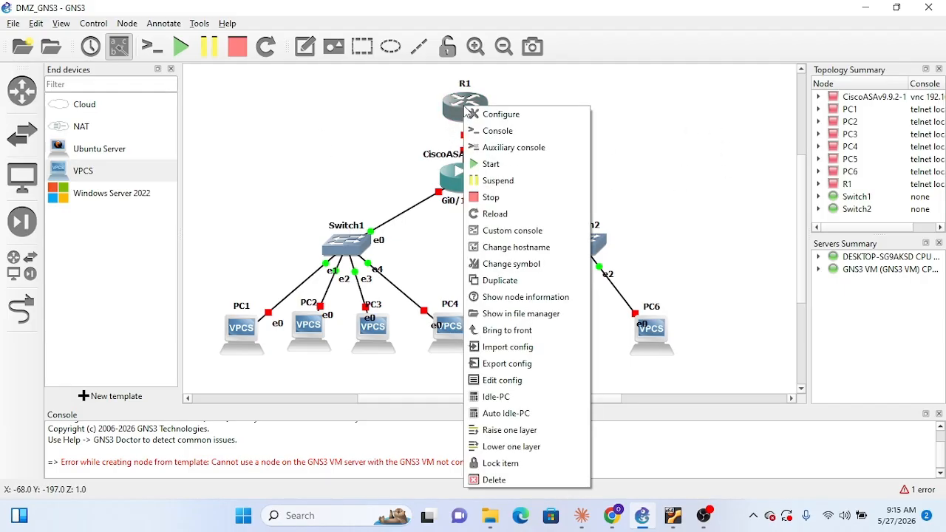
click(491, 164)
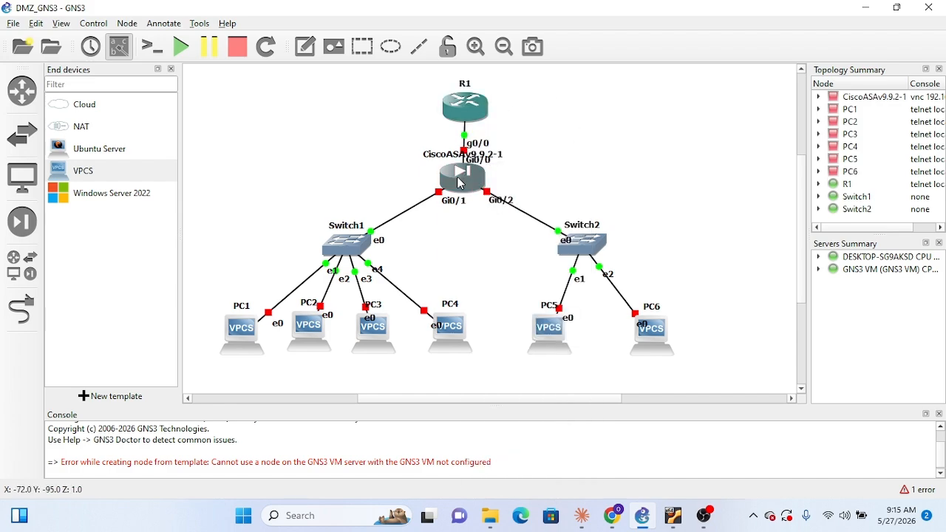
right_click(460, 182)
click(490, 220)
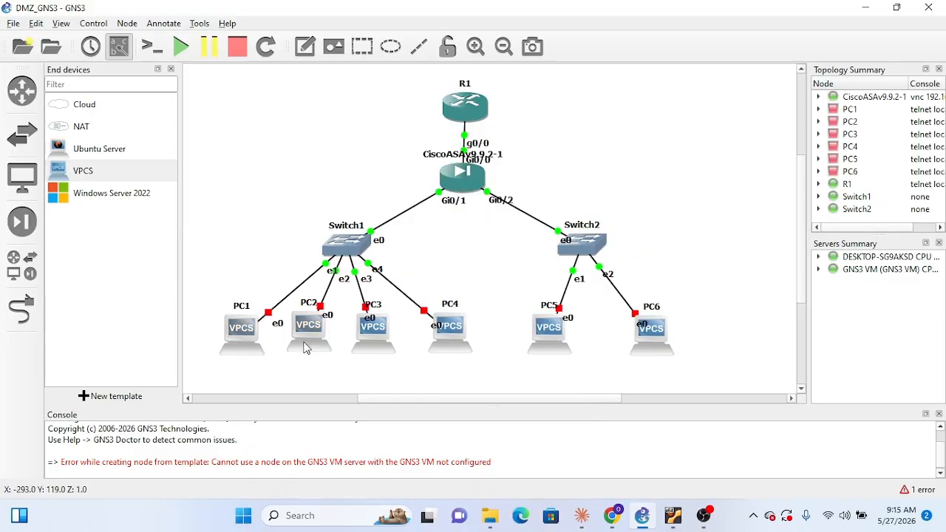
Start all six PCs, PC1 through PC6, and move the ASAv firewall slightly lower beneath R1
right_click(450, 355)
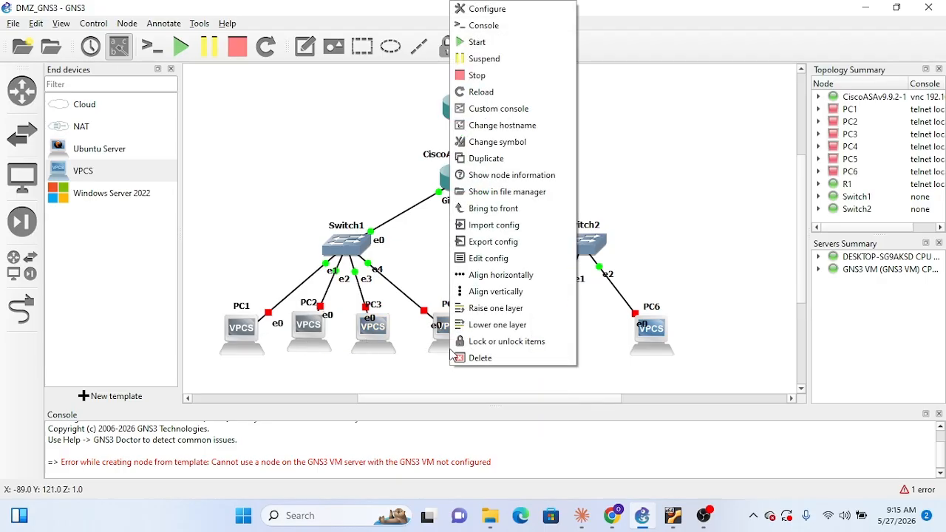
click(502, 45)
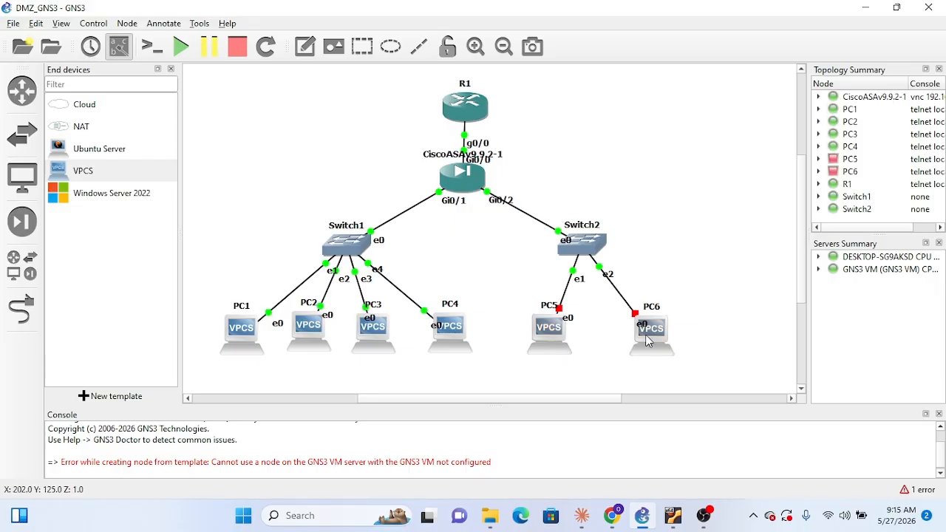
right_click(647, 340)
click(658, 45)
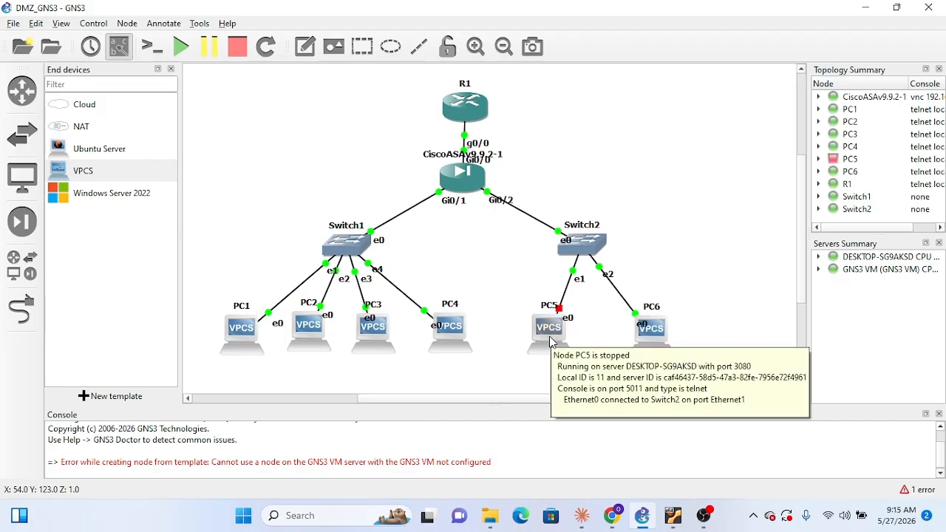
right_click(550, 342)
click(585, 48)
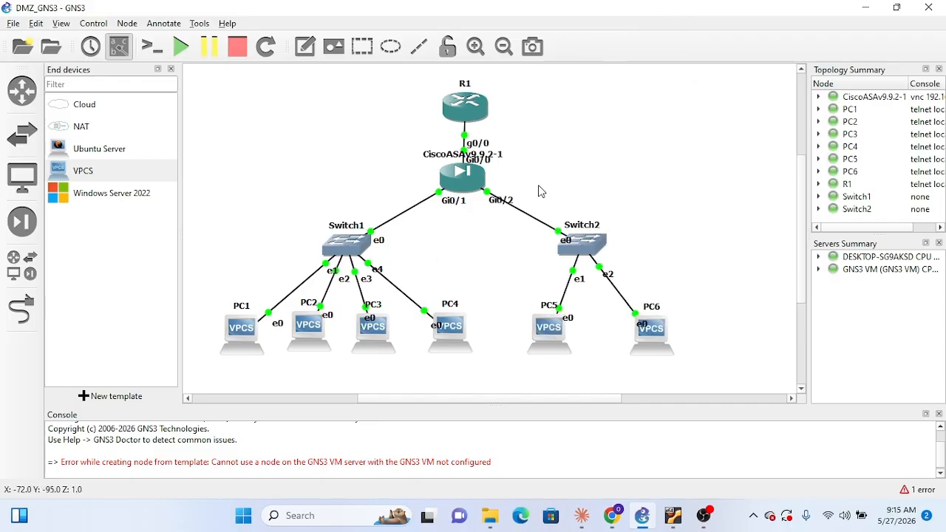
drag(466, 188, 466, 206)
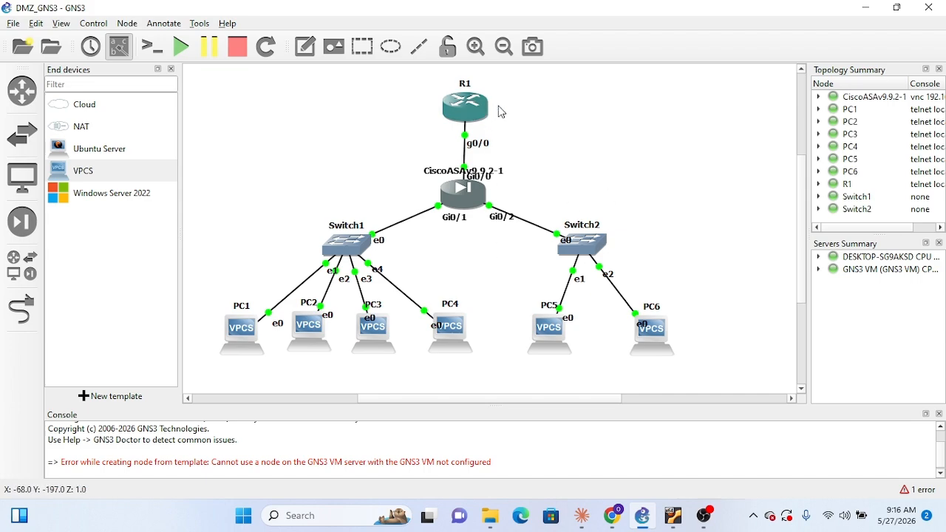
View Switch1's configuration and close it unchanged, and try to open the consoles of Switch1 and Switch2
double_click(352, 250)
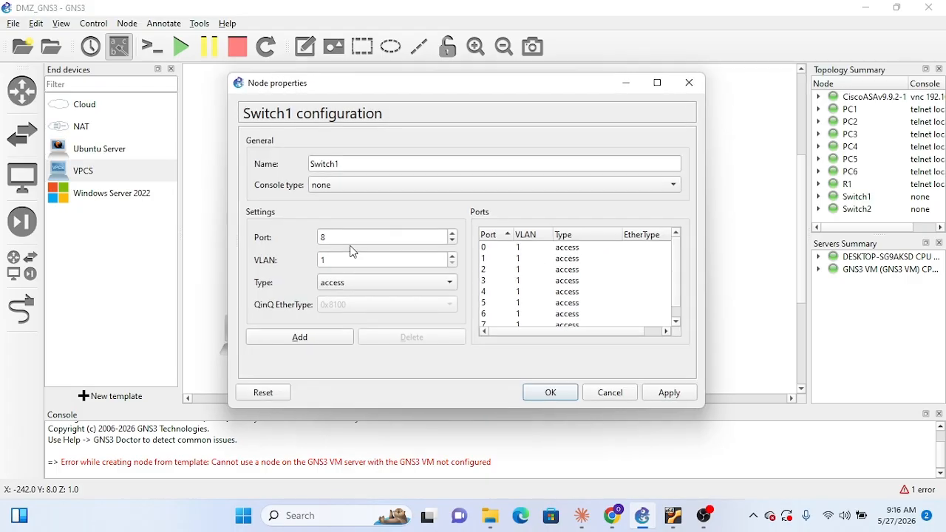
click(689, 83)
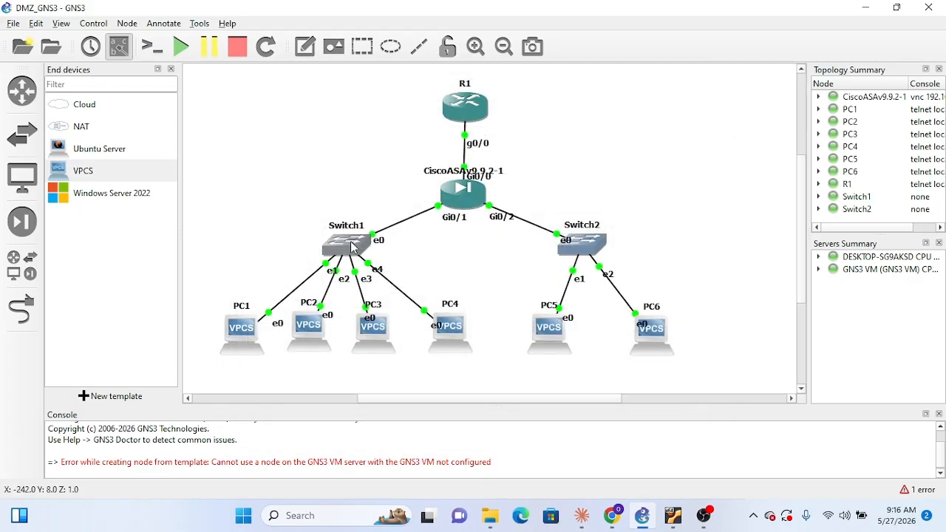
right_click(353, 245)
click(388, 271)
right_click(590, 242)
click(620, 266)
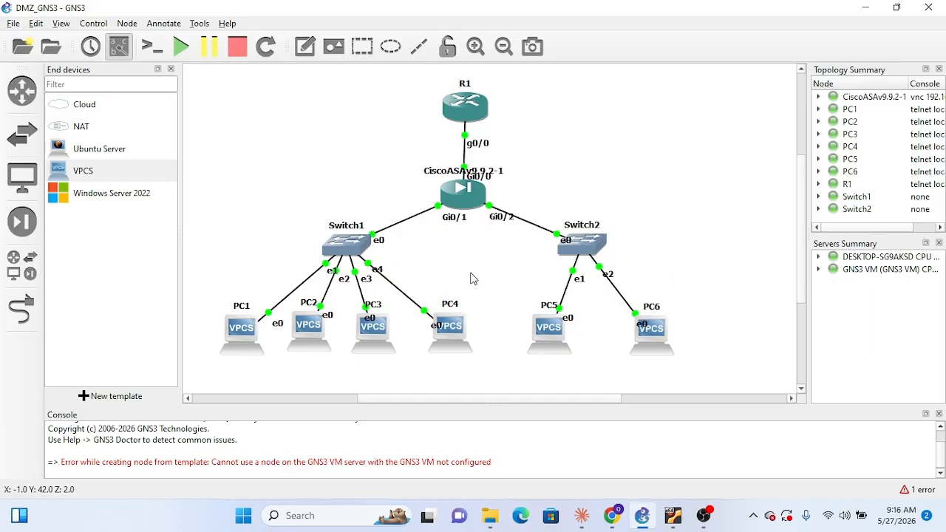
Bring up the GNS3 web interface in Chrome, check the GNS3 VM's information screen in VirtualBox, and minimize the VM window
mouse_move(617, 527)
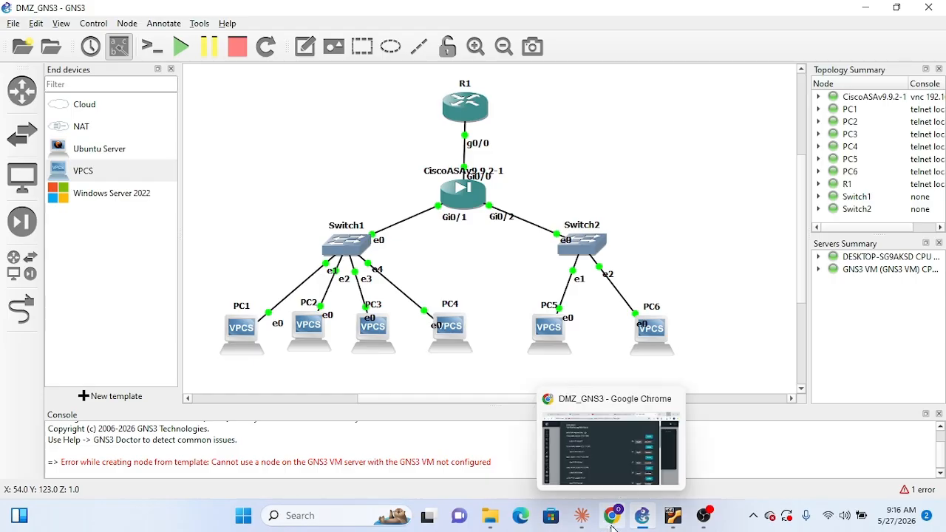
mouse_move(676, 520)
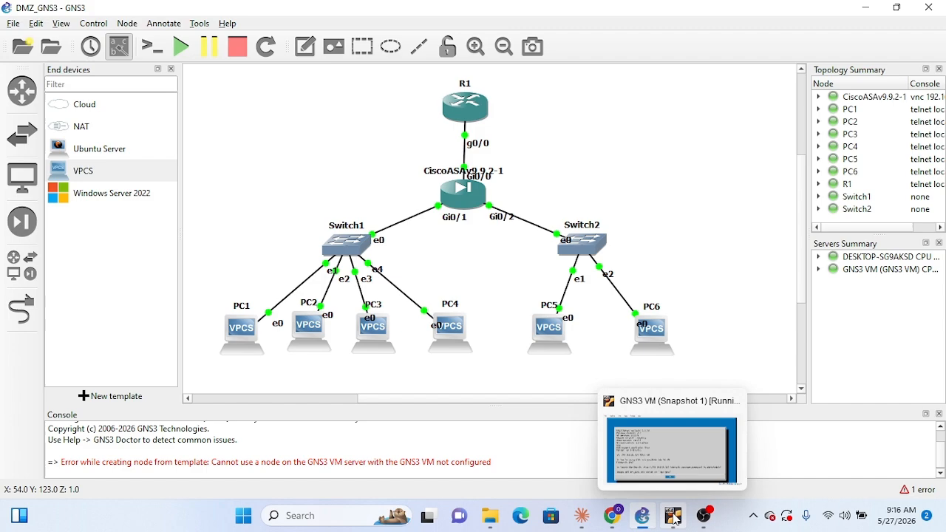
click(612, 523)
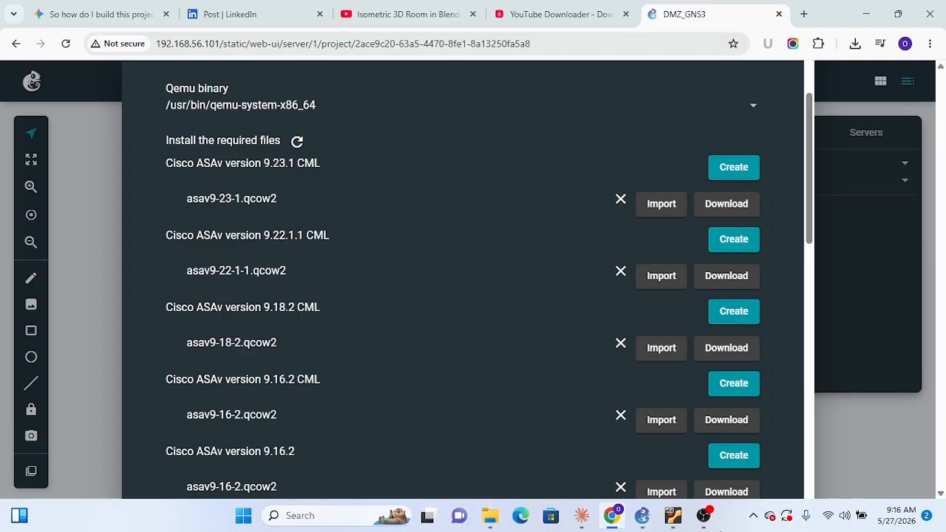
click(672, 515)
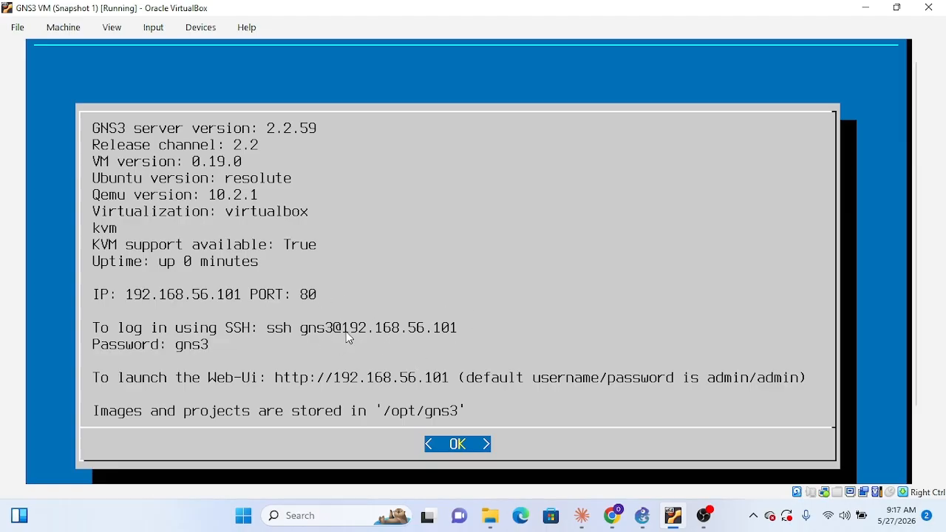
click(866, 8)
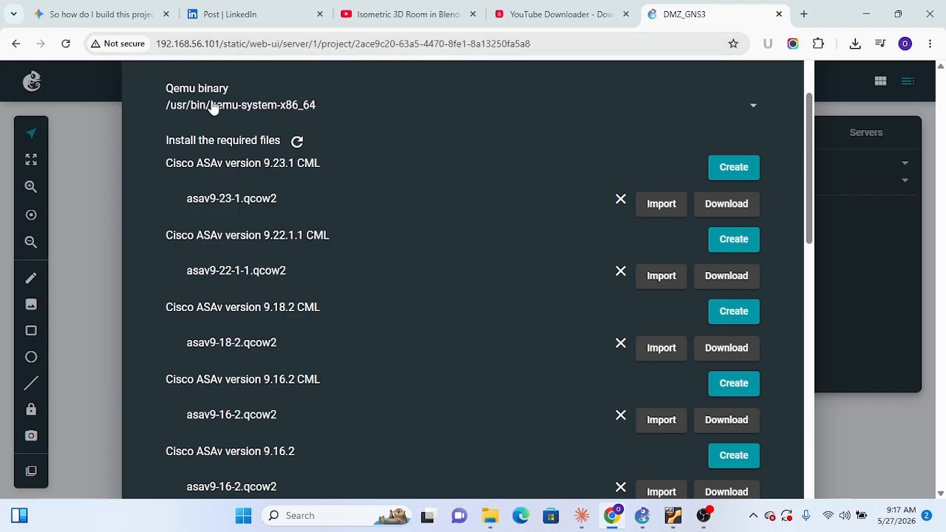
Look through the server type, Qemu binary and required Cisco ASAv image files in the new template's appliance settings
scroll(395, 218, up, 2)
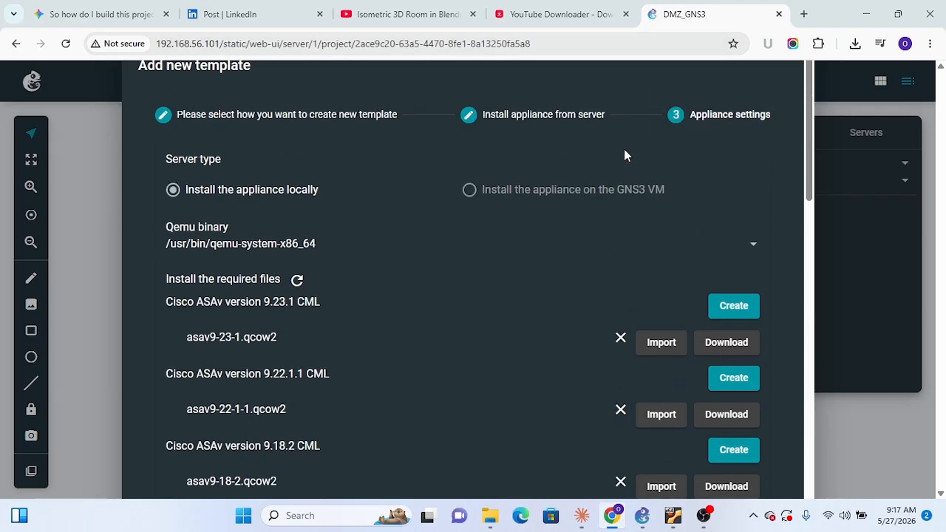
scroll(745, 288, down, 4)
scroll(751, 268, down, 7)
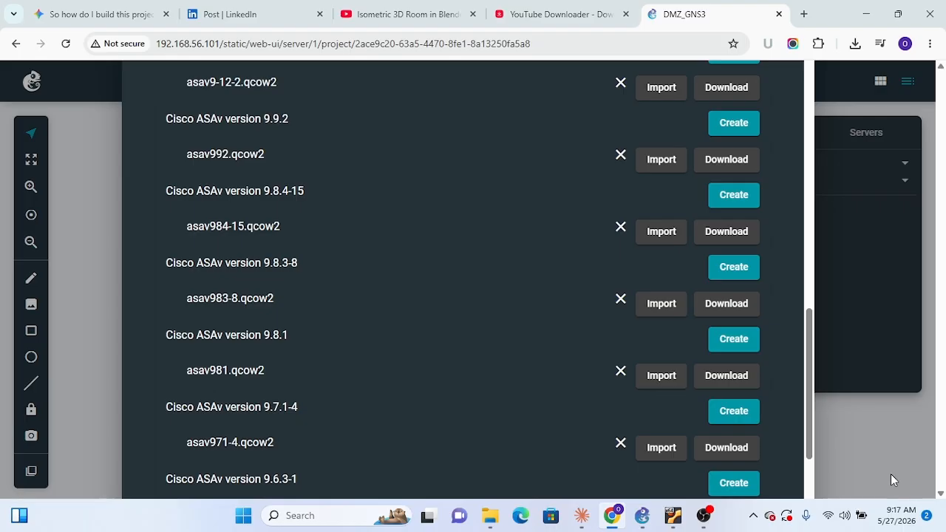
scroll(809, 349, up, 10)
scroll(809, 349, down, 1)
scroll(802, 331, up, 2)
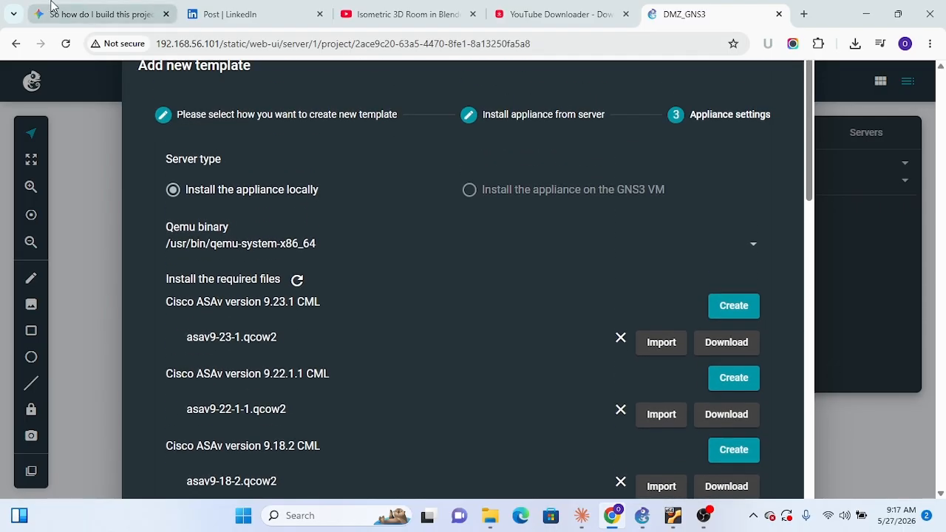
Return to the web interface's project list, decline closing the project, reopen DMZ_GNS3, and check its servers and map topology
click(11, 45)
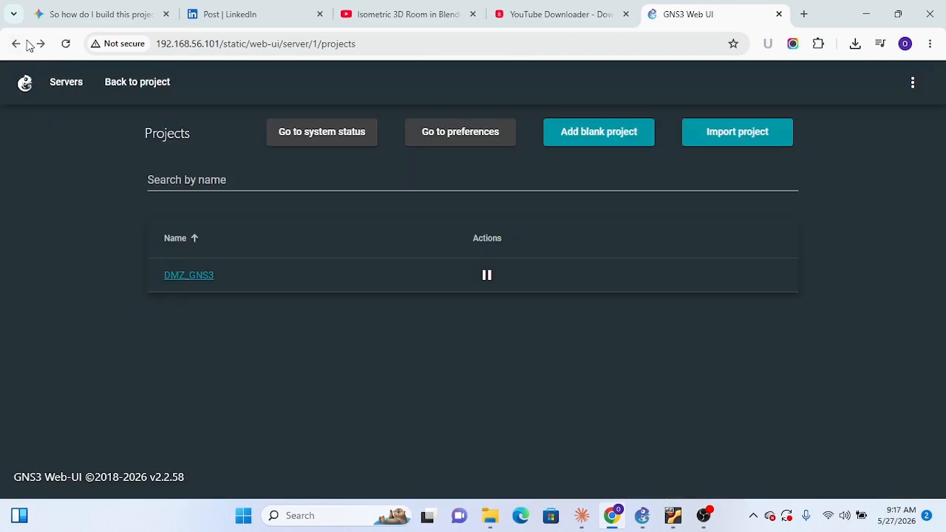
click(486, 275)
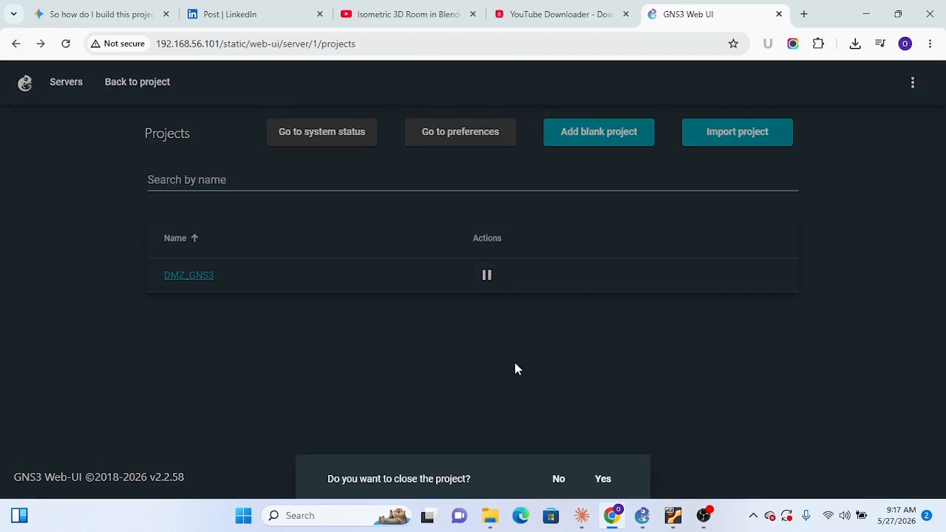
click(564, 485)
click(210, 277)
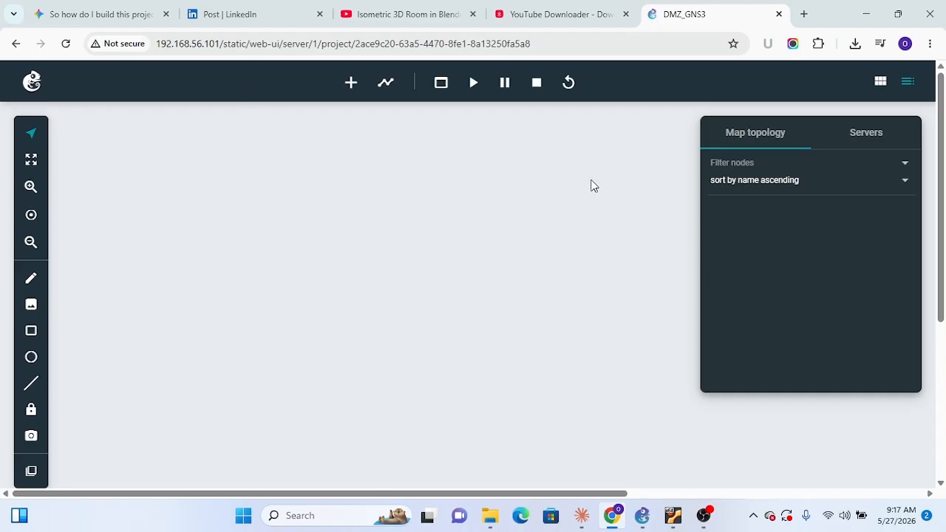
click(879, 138)
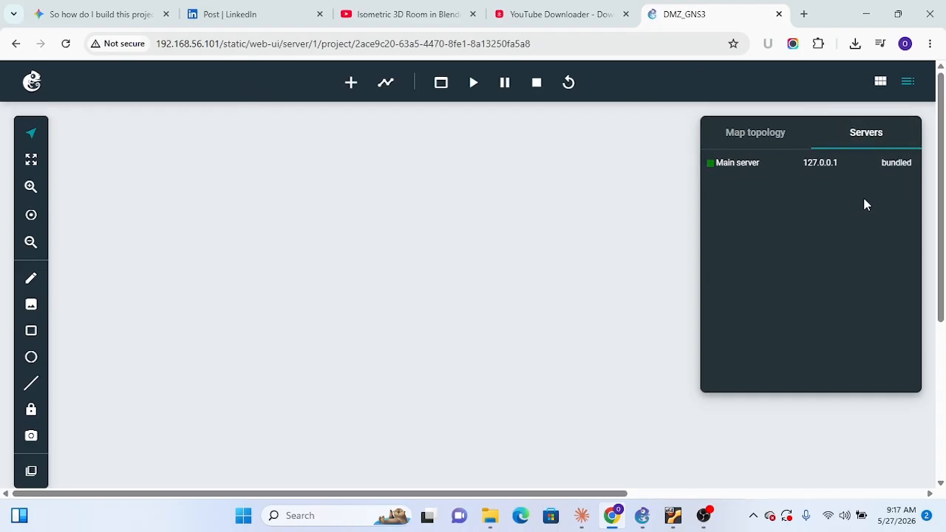
click(748, 140)
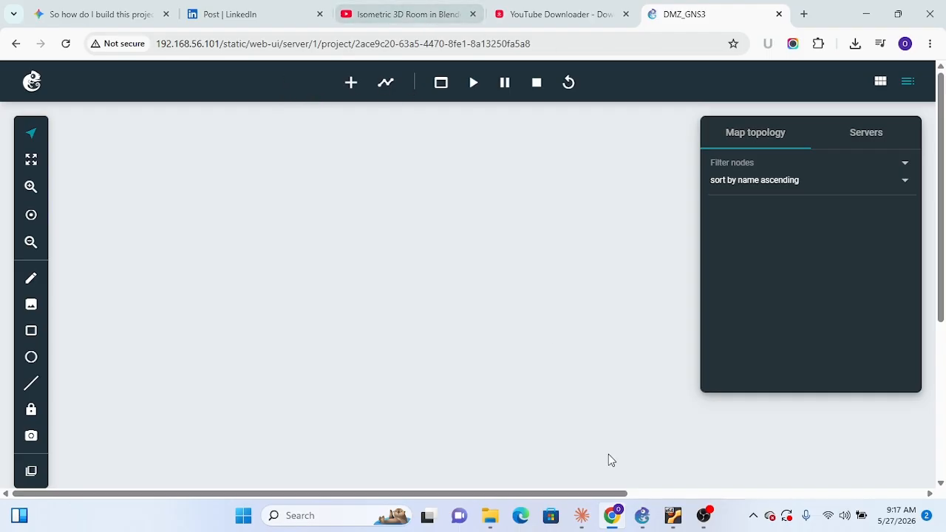
Switch back to the GNS3 desktop application and try Switch1's console and Switch2's custom console
click(642, 516)
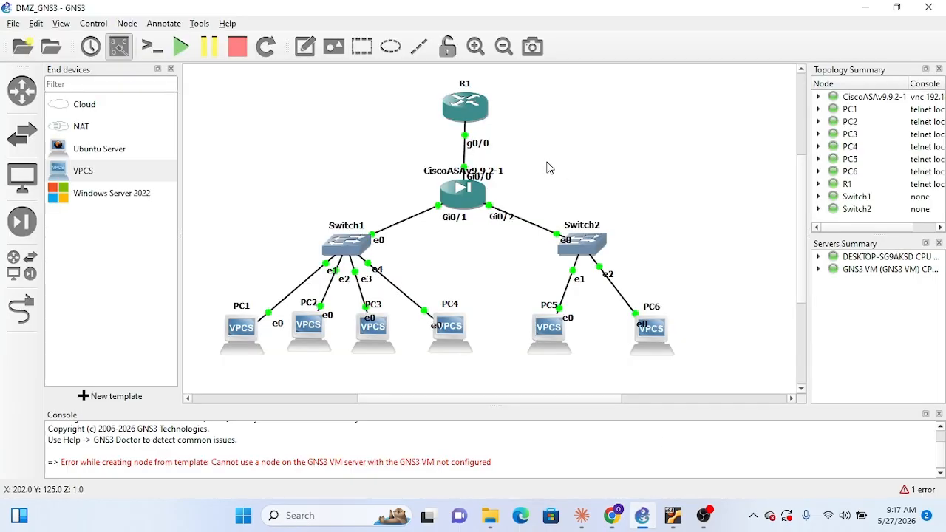
right_click(346, 246)
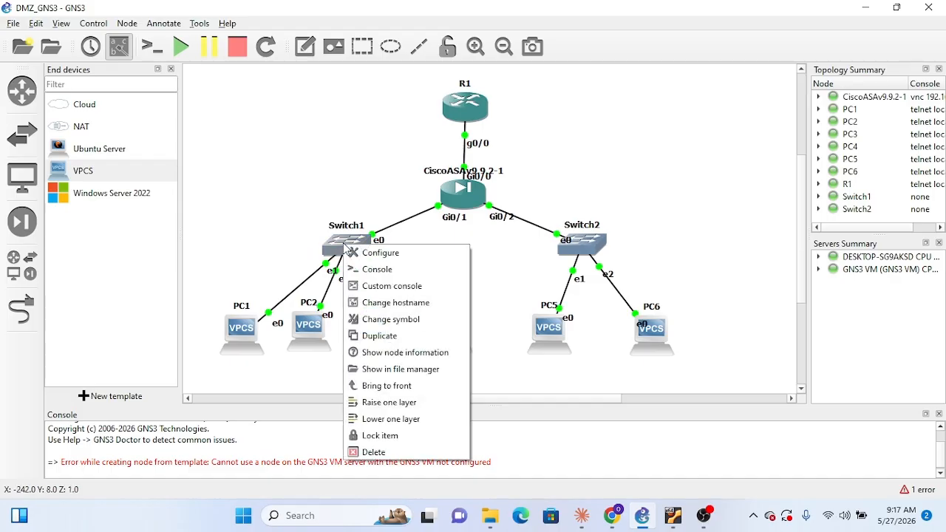
click(375, 270)
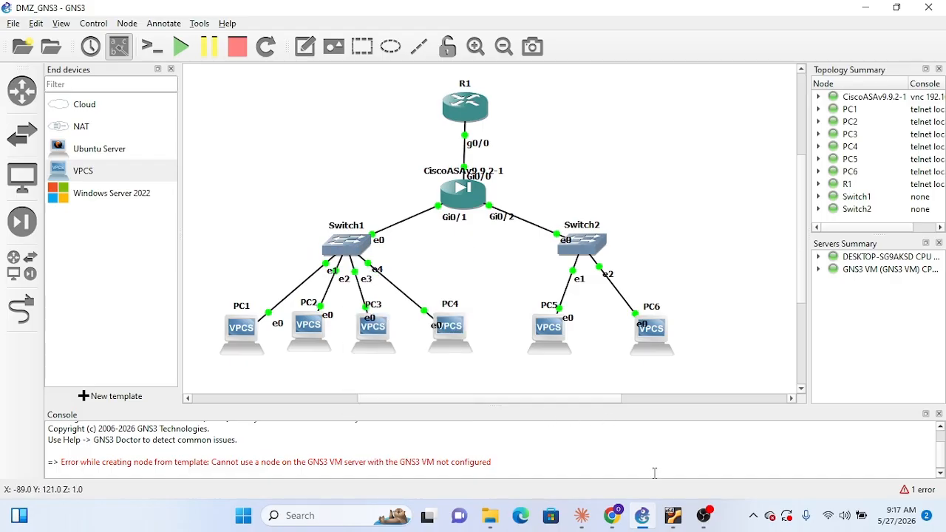
right_click(587, 249)
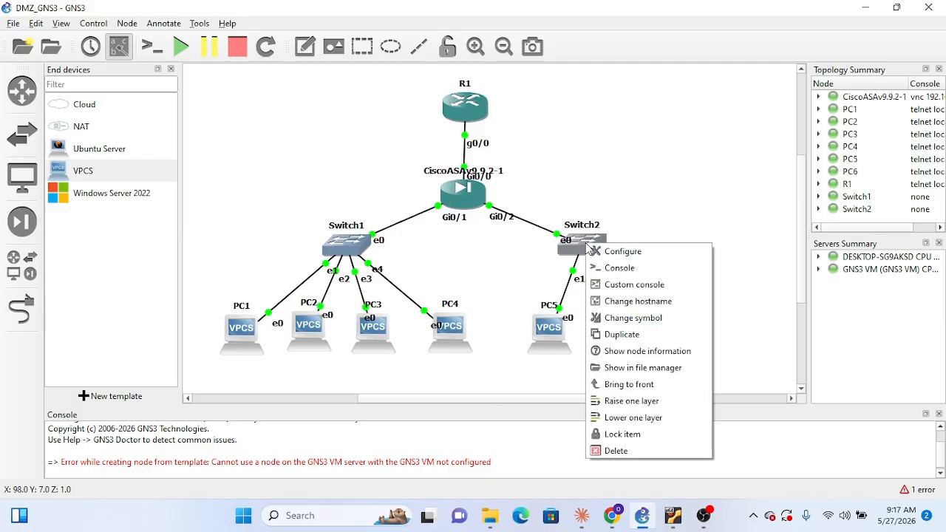
click(639, 294)
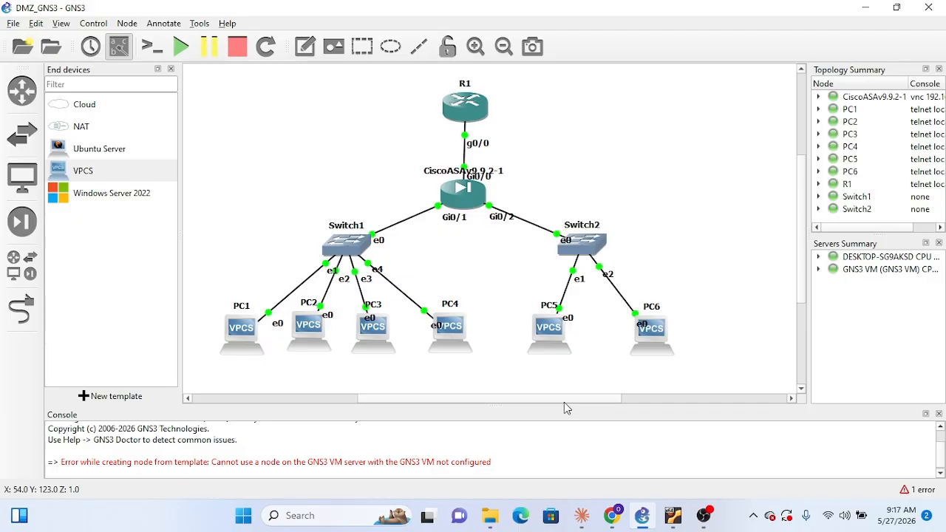
Switch to the GNS3 VM in VirtualBox, ignore the Guru Meditation error, and minimize the VM window
mouse_move(671, 520)
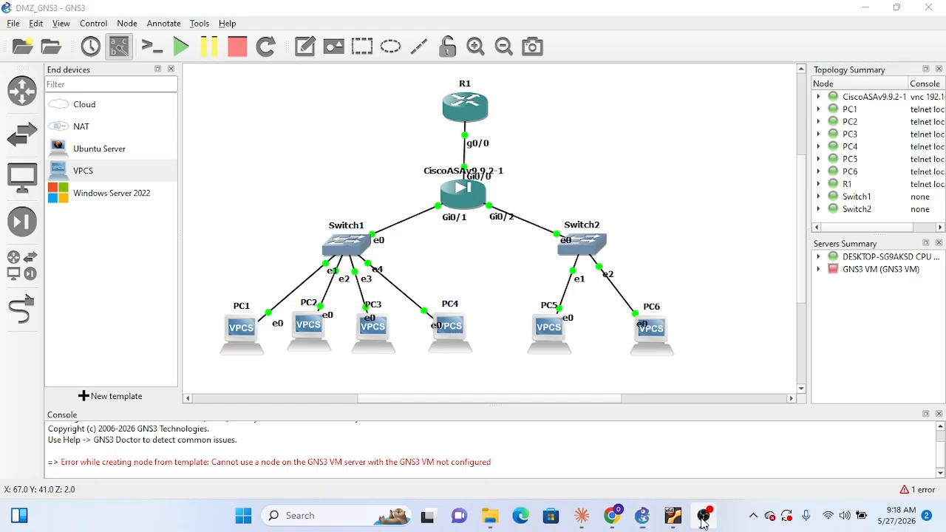
click(703, 517)
click(703, 518)
click(671, 519)
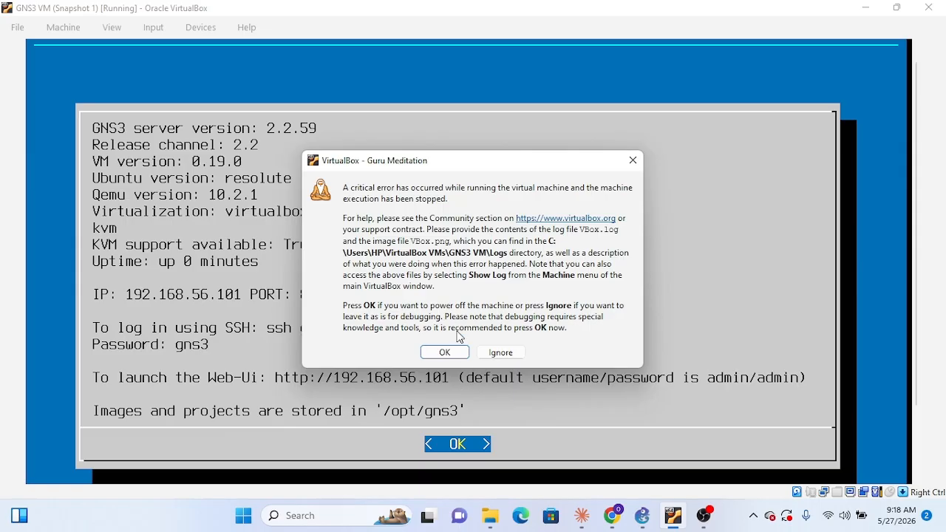
click(504, 358)
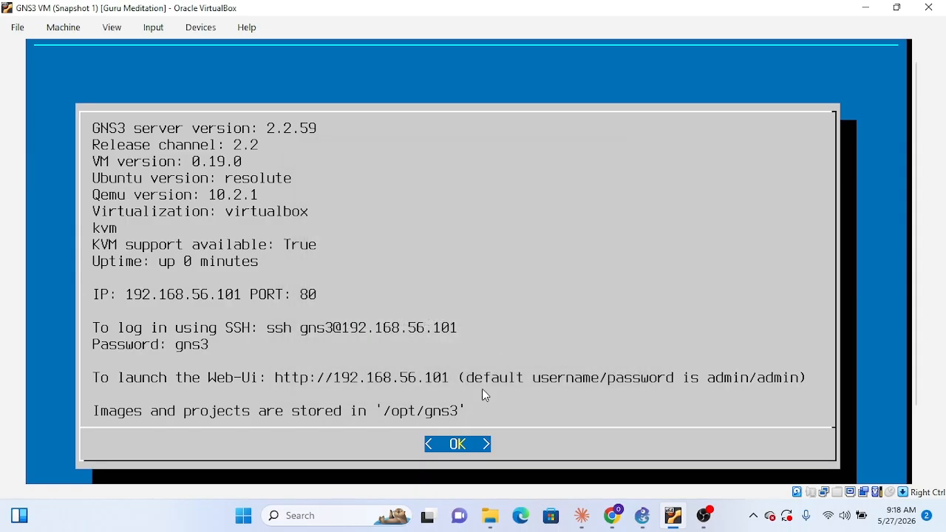
click(865, 9)
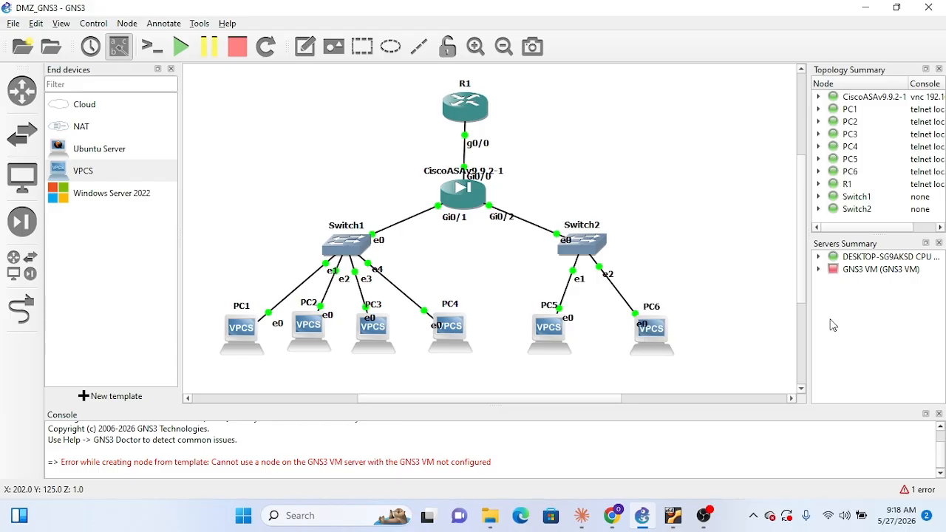
Expand the DESKTOP-SG9AKSD server in the servers summary to review the nodes it runs, and collapse it again
click(818, 260)
click(818, 259)
click(818, 259)
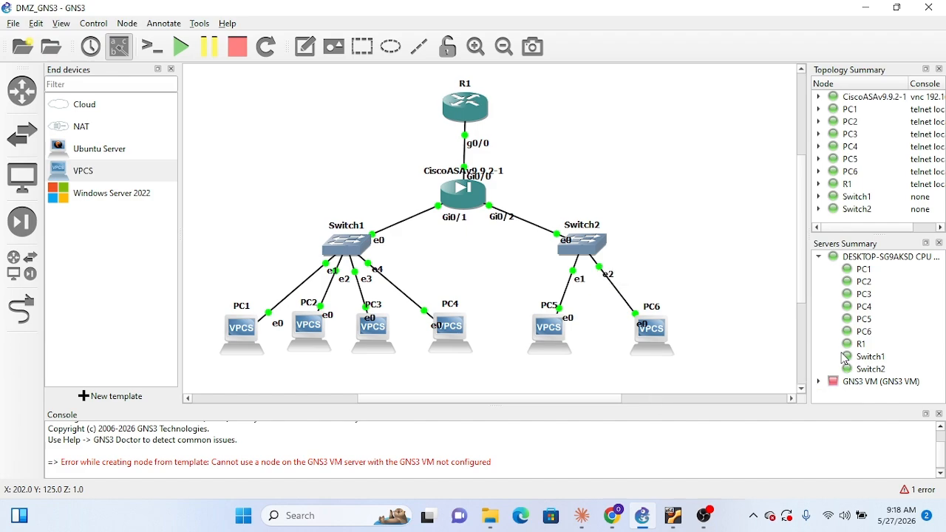
click(820, 258)
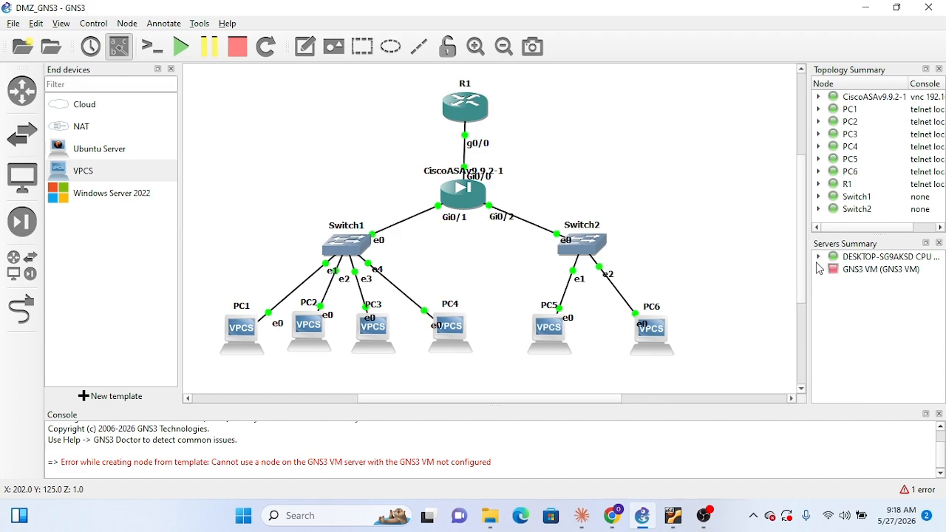
Review the node running on the GNS3 VM in the servers summary, and close the GNS3 VM window in VirtualBox
click(818, 270)
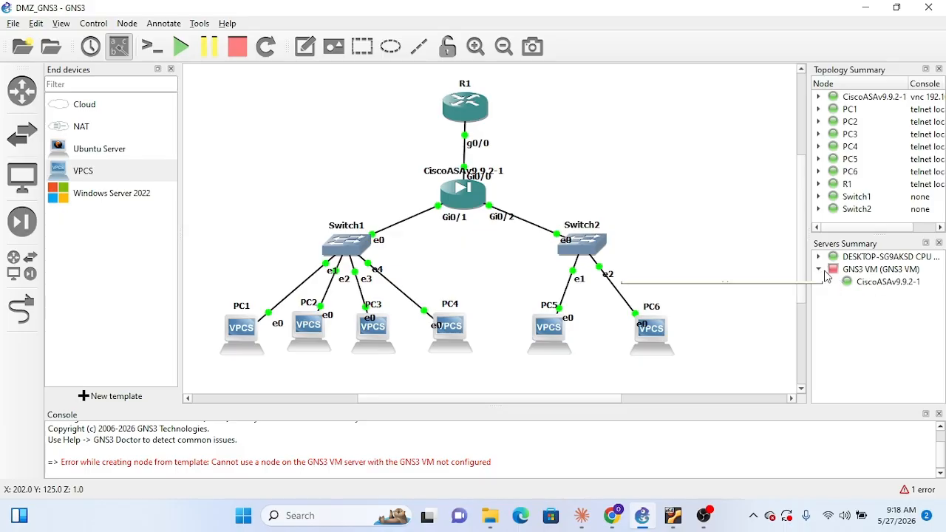
click(821, 271)
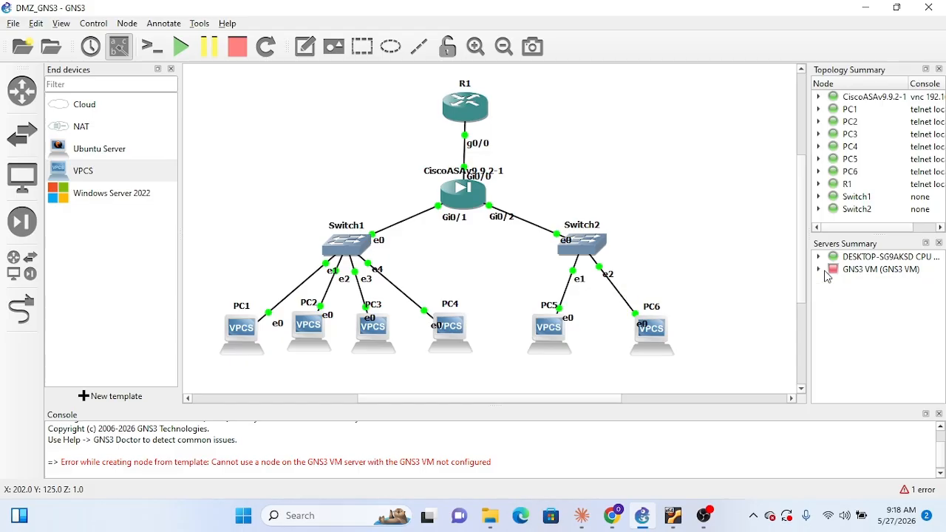
click(673, 515)
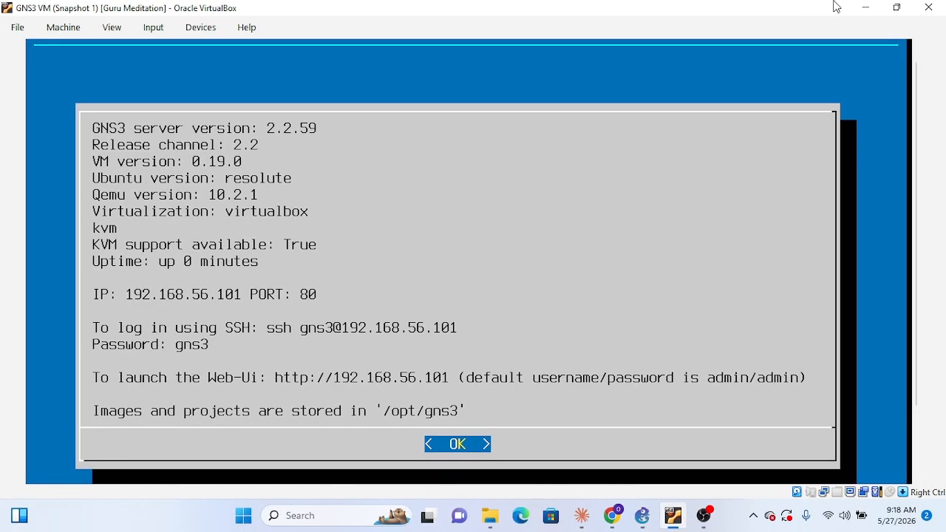
click(928, 6)
click(428, 303)
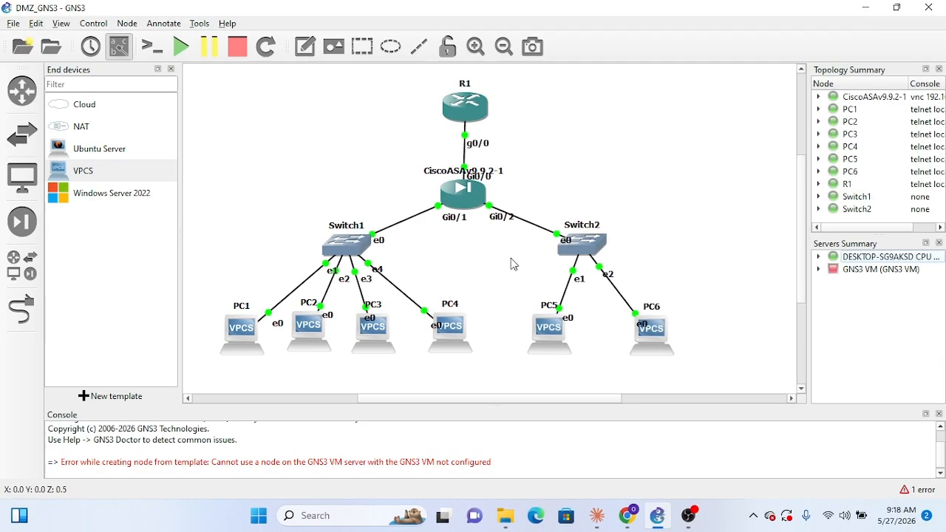
Check the GNS3 VM entry in the servers summary again and try to open Switch1's console
click(818, 269)
click(818, 270)
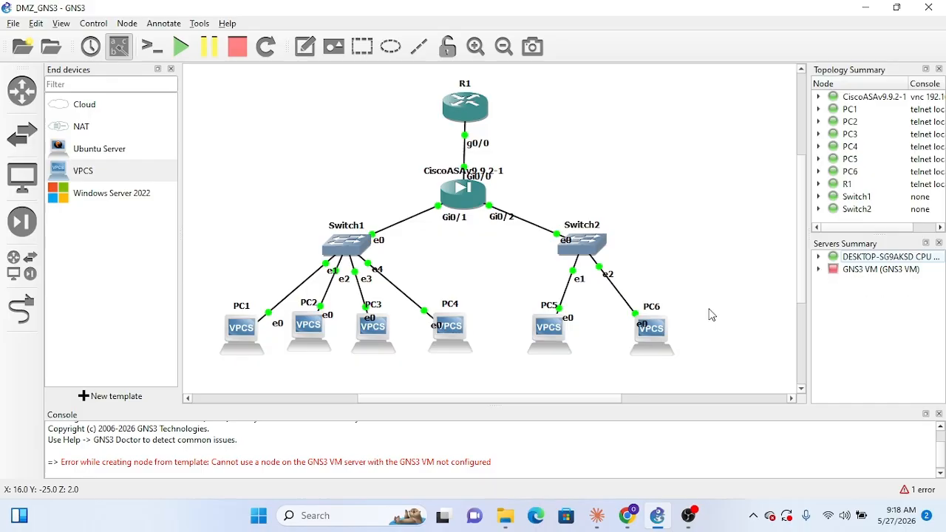
right_click(352, 241)
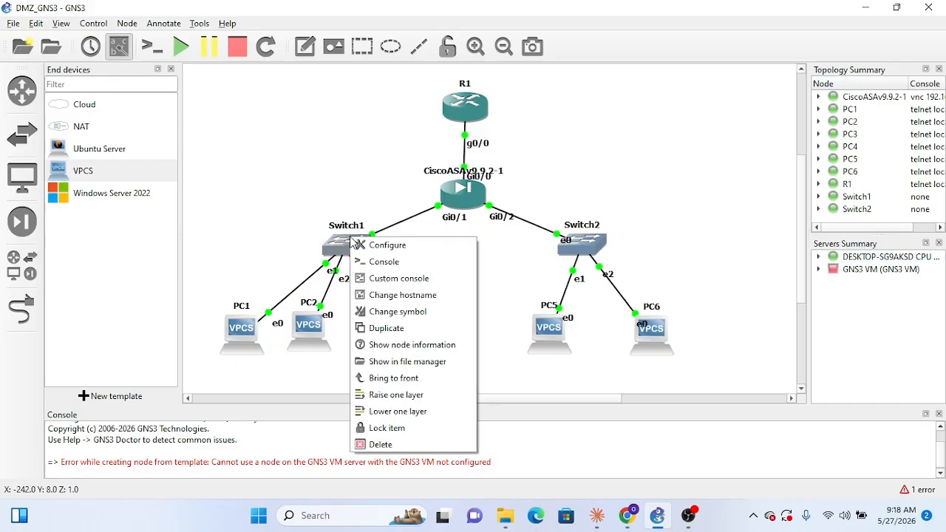
click(383, 264)
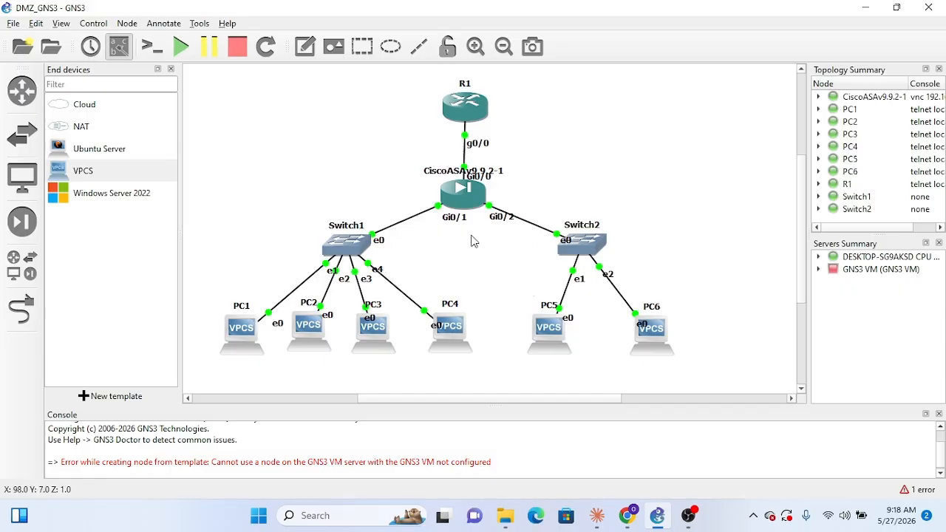
Browse the available switch devices and select the Cisco IOSvL2 15.2 template
click(23, 133)
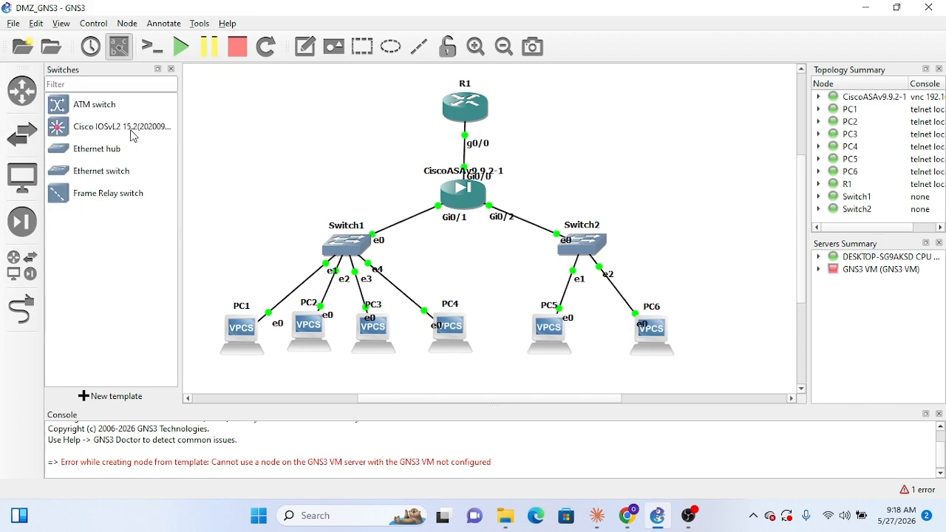
right_click(351, 249)
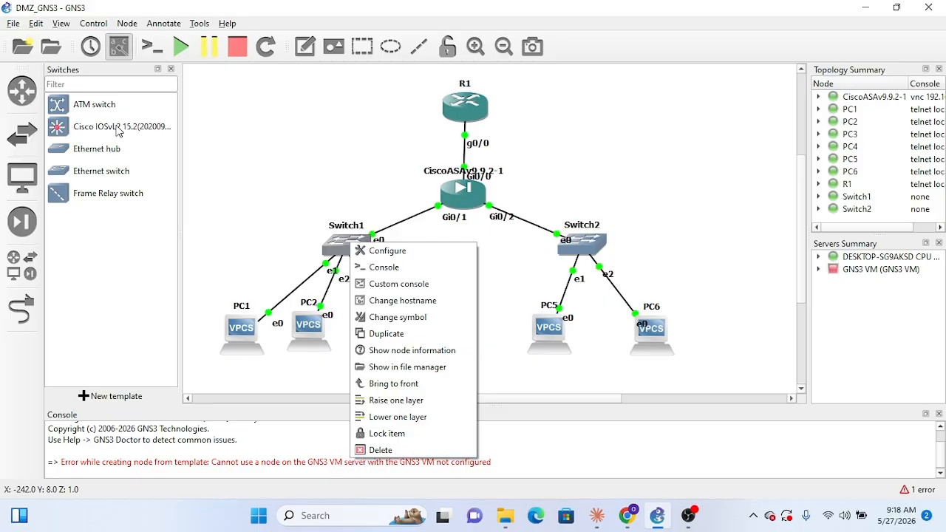
drag(118, 128, 246, 160)
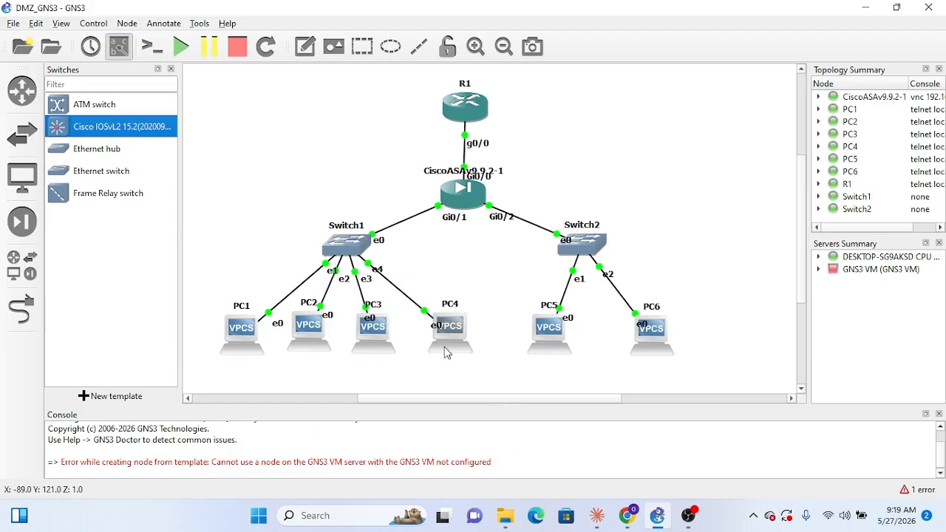
scroll(479, 440, up, 1)
scroll(477, 433, down, 1)
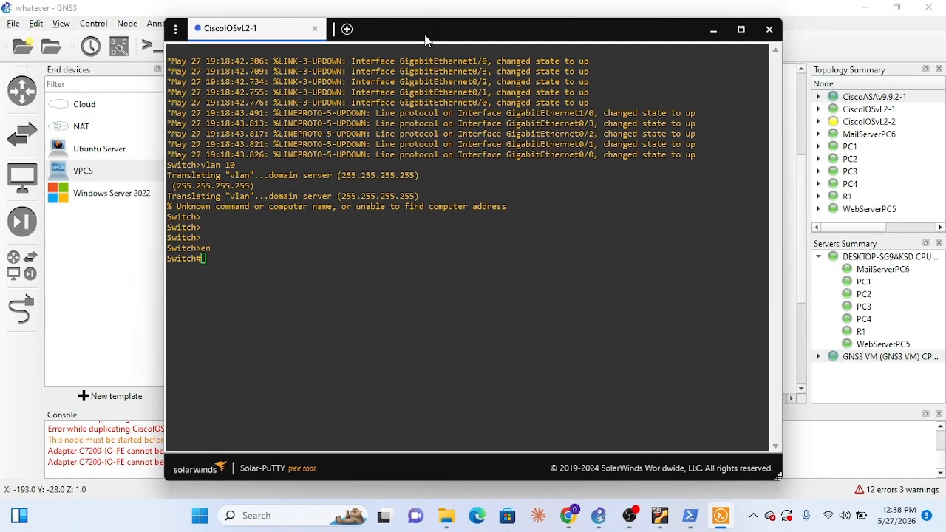
Move the CiscoIOSvL2-1 console window aside to view the switch in the topology, and move it back
drag(424, 37, 693, 86)
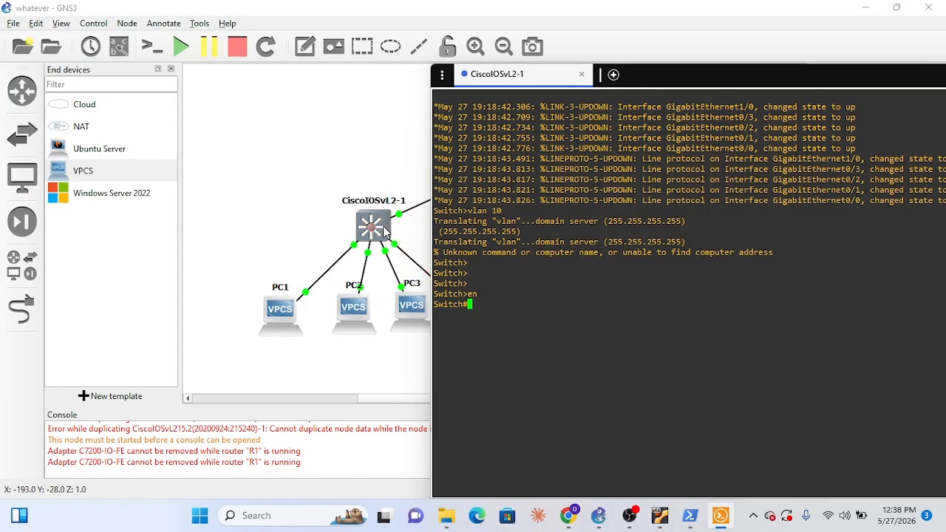
drag(688, 66, 392, 26)
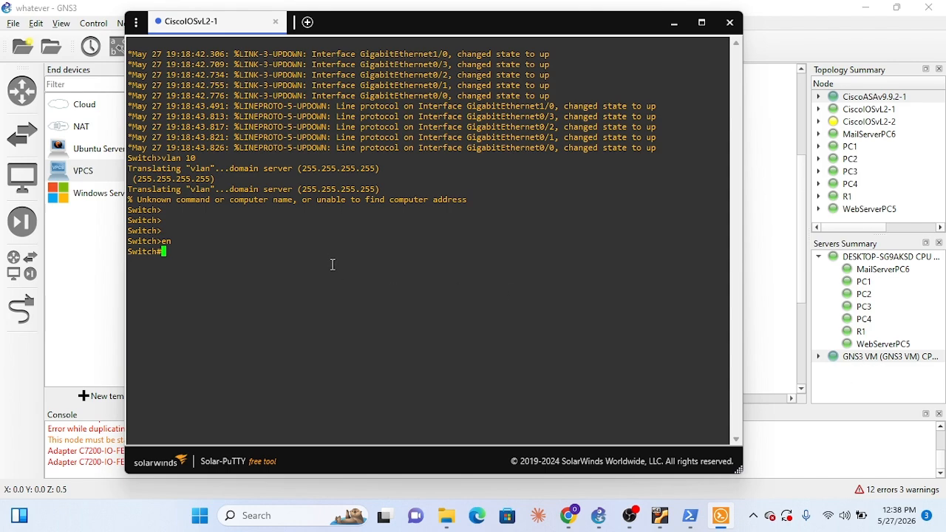
drag(406, 33, 447, 41)
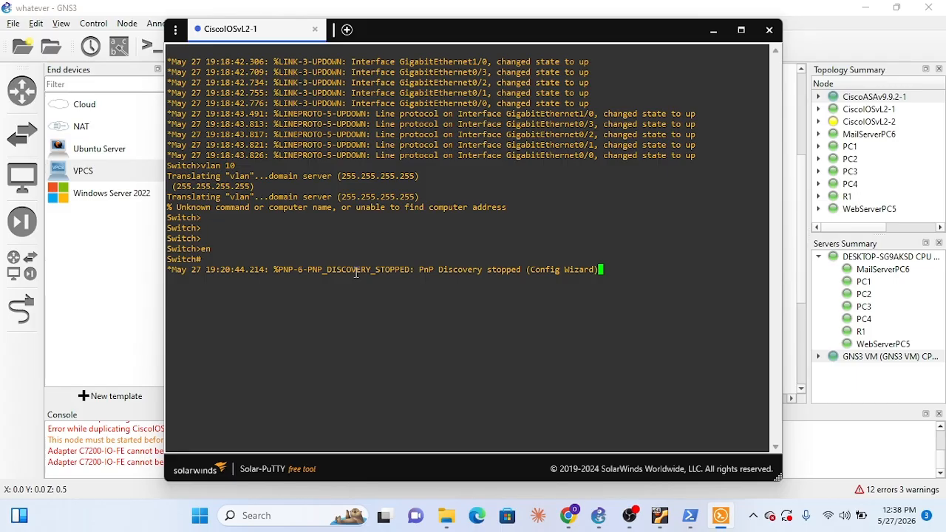
Enter global configuration mode on CiscoIOSvL2-1 and create VLAN 10
key(Return)
text(conf t)
key(Return)
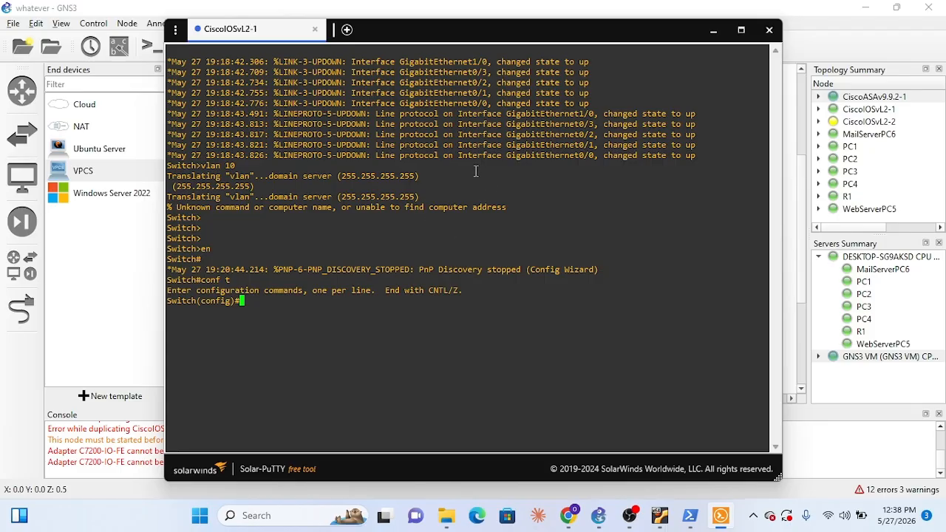
text(vlan 10)
key(Return)
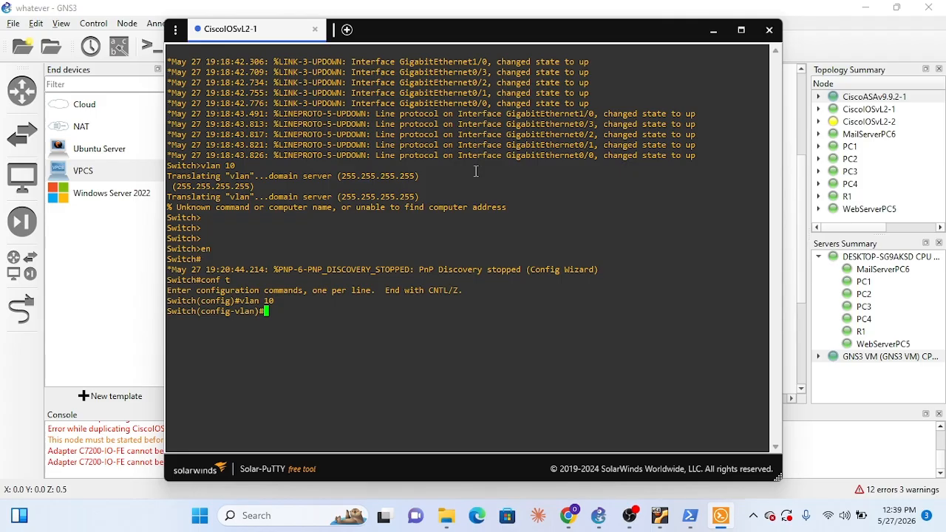
Name VLAN 10 Inside_VLAN10 and return to global configuration mode
text(name Inside_VLAN10)
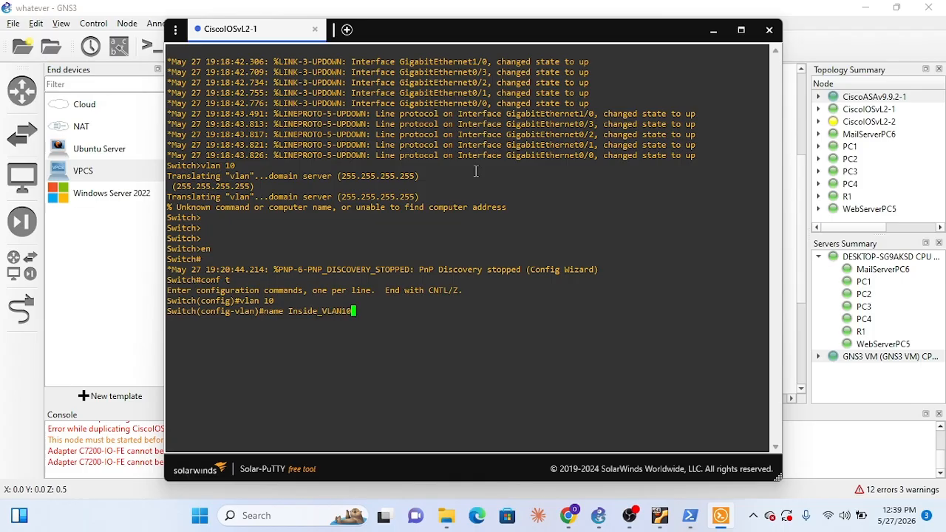
key(Return)
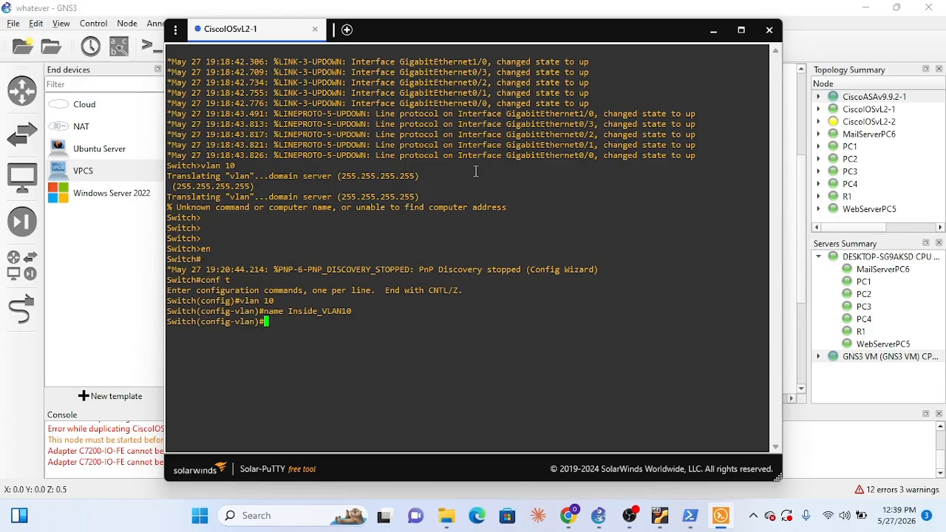
text(exit)
key(Return)
key(Return)
key(Return)
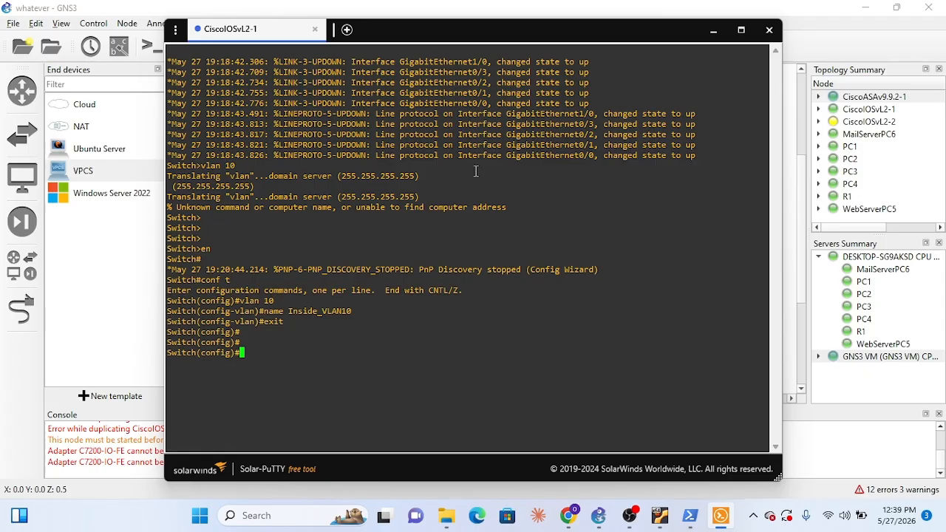
Create VLAN 20 with the name Inside_VLAN20 and return to global configuration mode
text(vlan 20)
key(Return)
text(n)
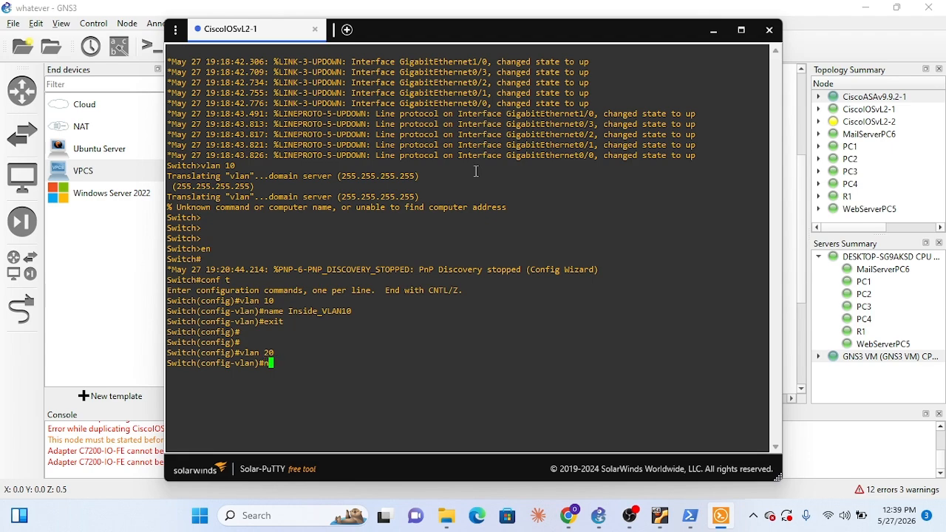
text(ame Inside)
text(_VLAN20)
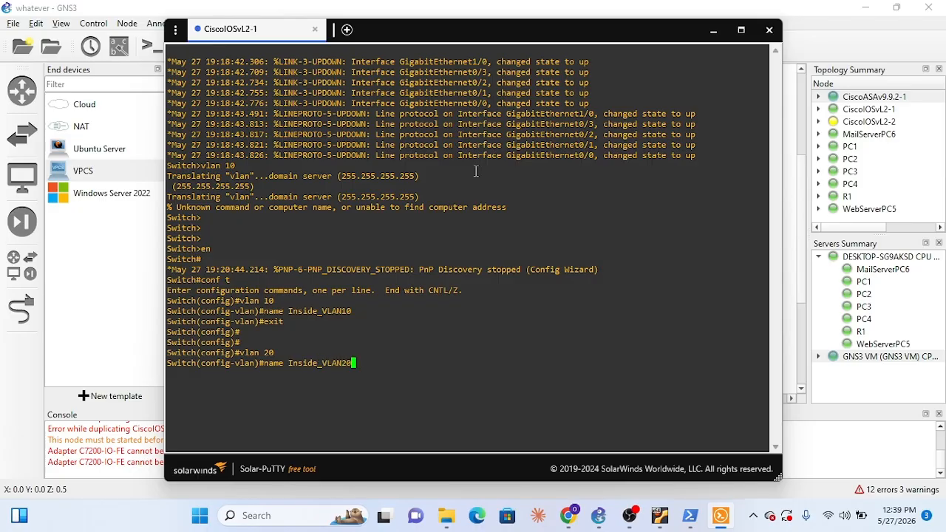
key(Return)
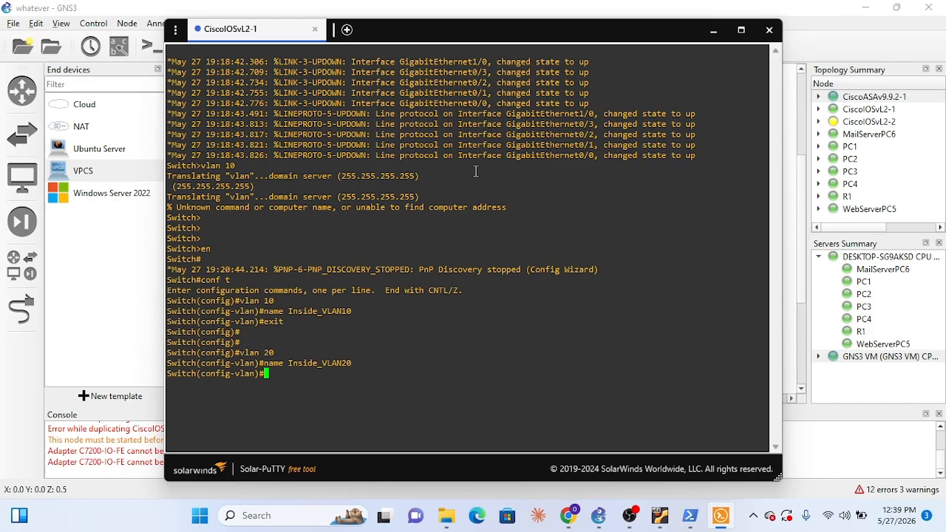
text(exit)
key(Return)
View the topology behind the console, check the GNS3 VM details in the OpenSSH SSH client, and minimize that window
click(713, 30)
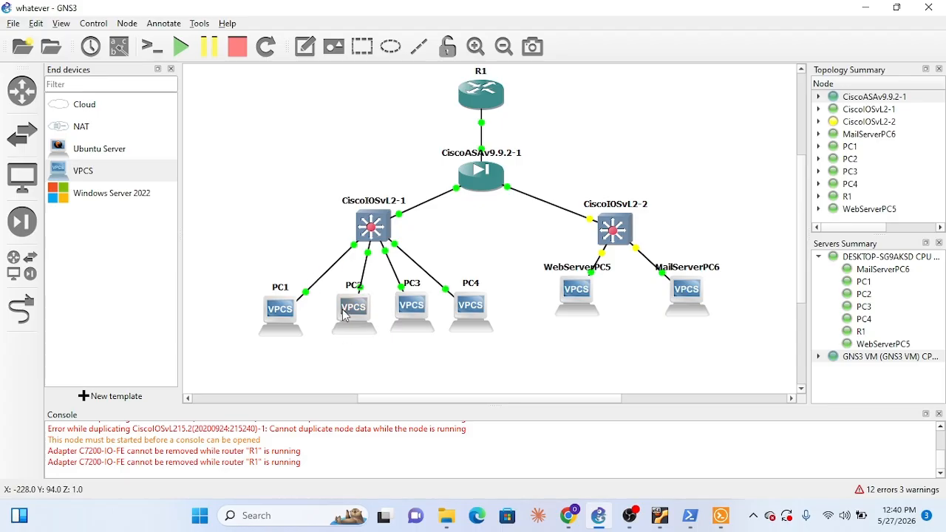
click(720, 515)
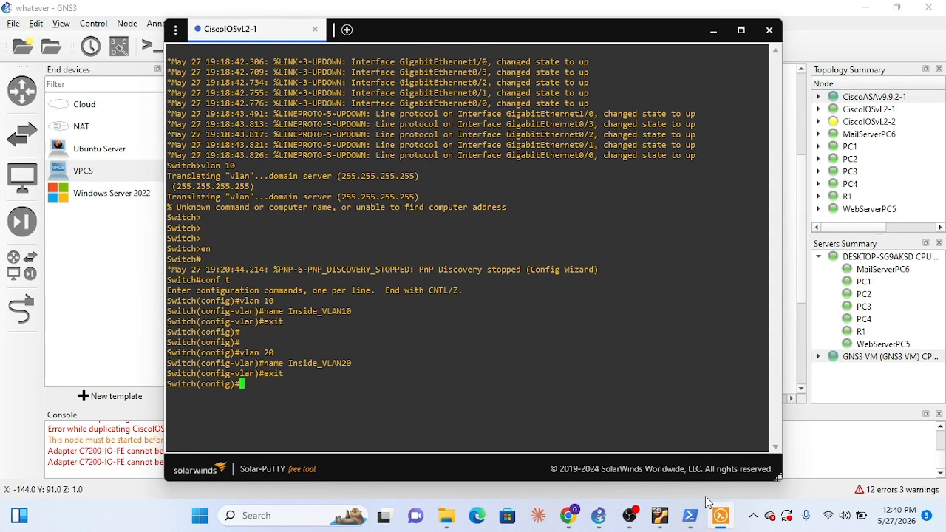
click(690, 515)
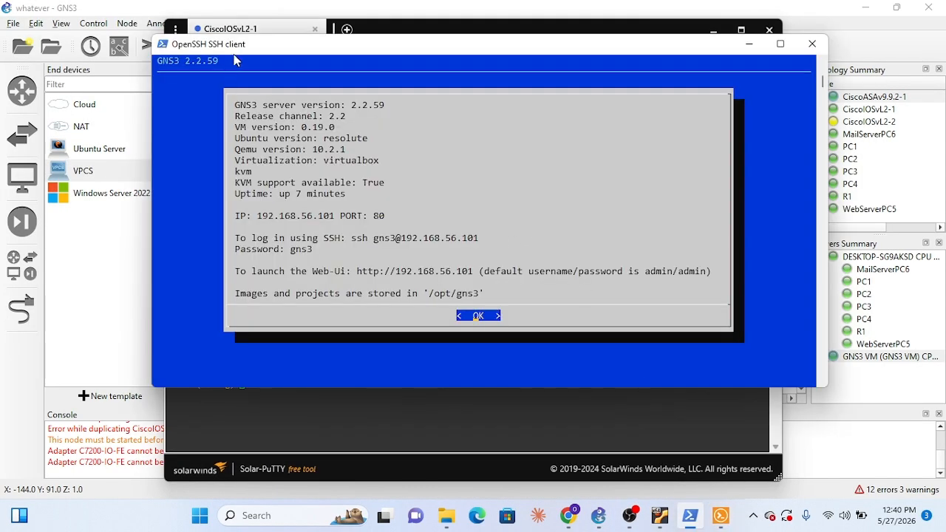
drag(281, 47, 328, 78)
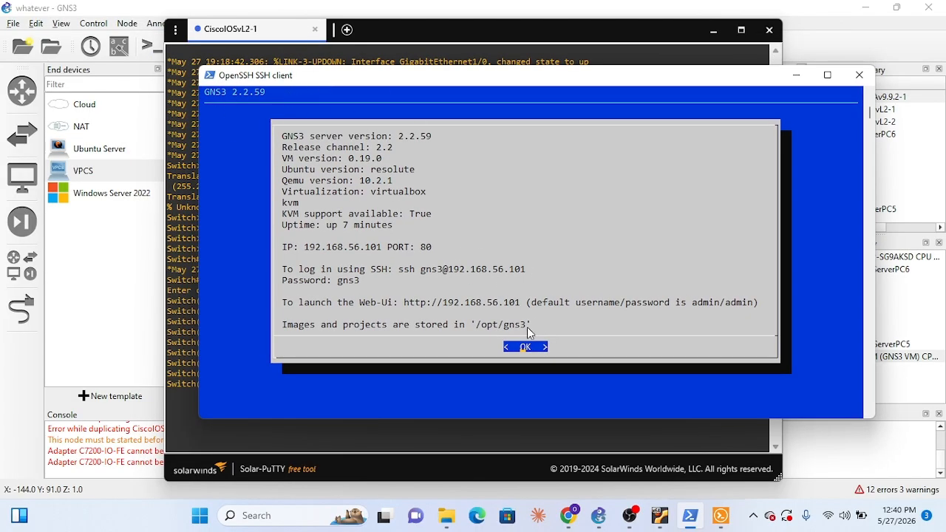
click(795, 76)
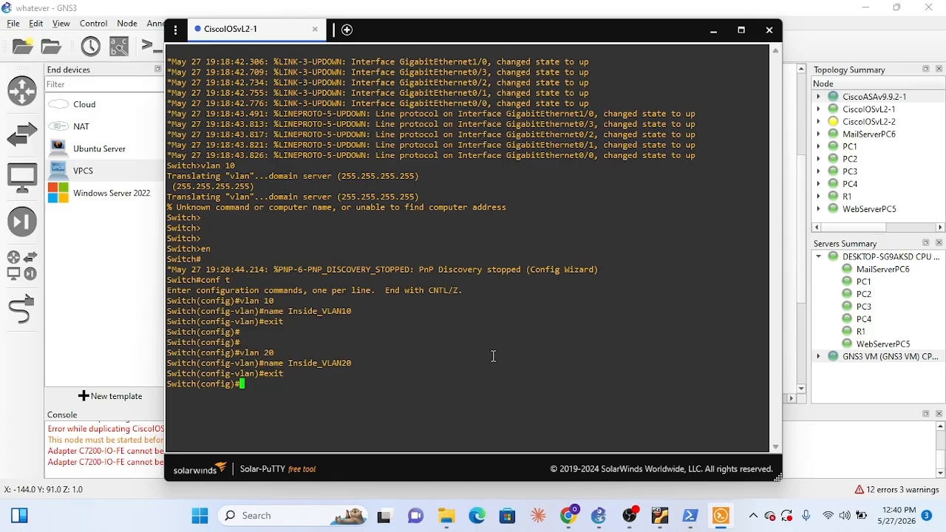
Show the interface labels on the topology to check the switch ports, and return to the CiscoIOSvL2-1 console
click(713, 30)
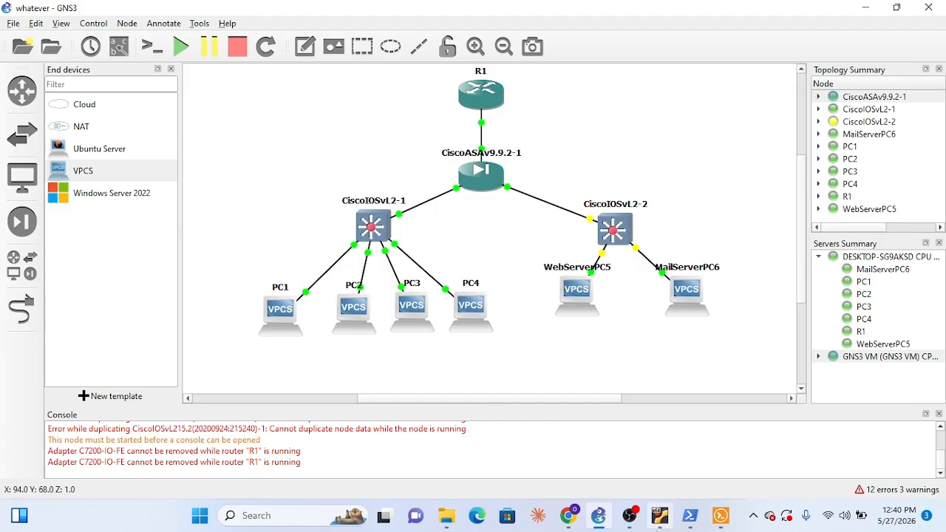
click(720, 515)
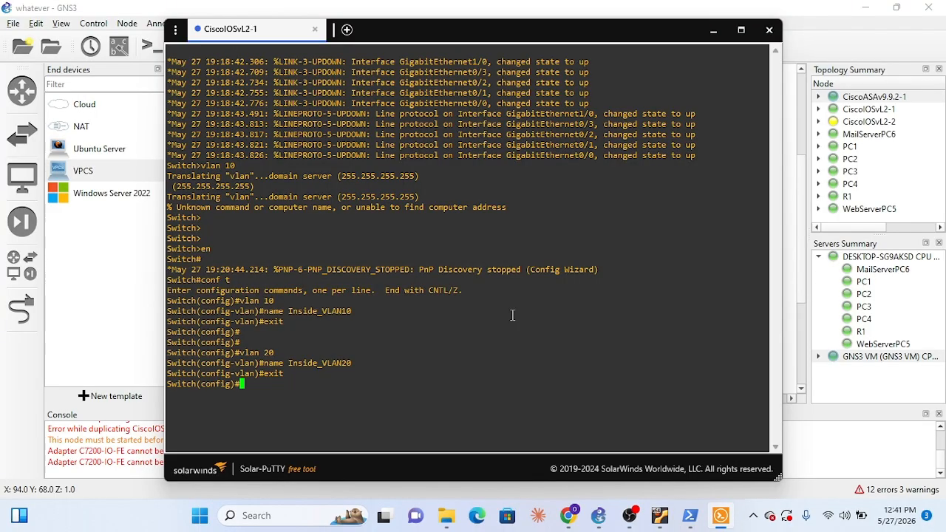
click(711, 33)
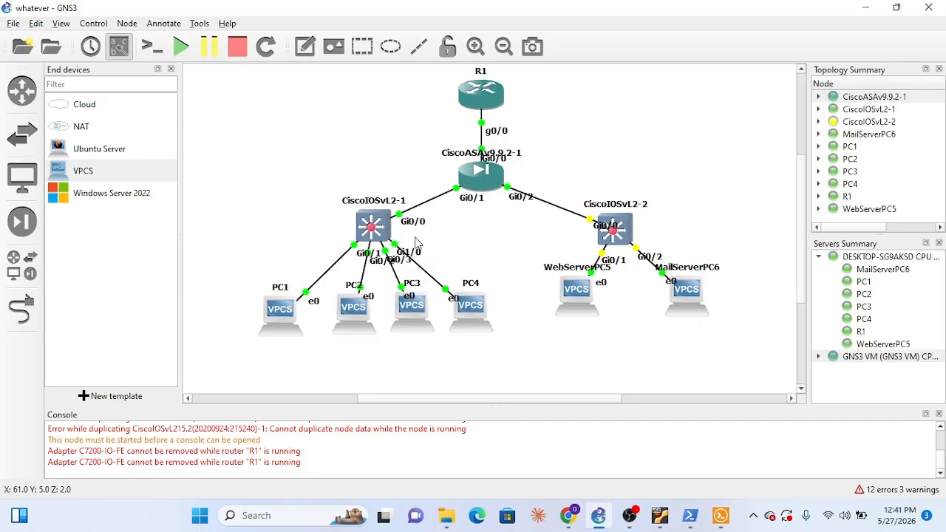
click(721, 516)
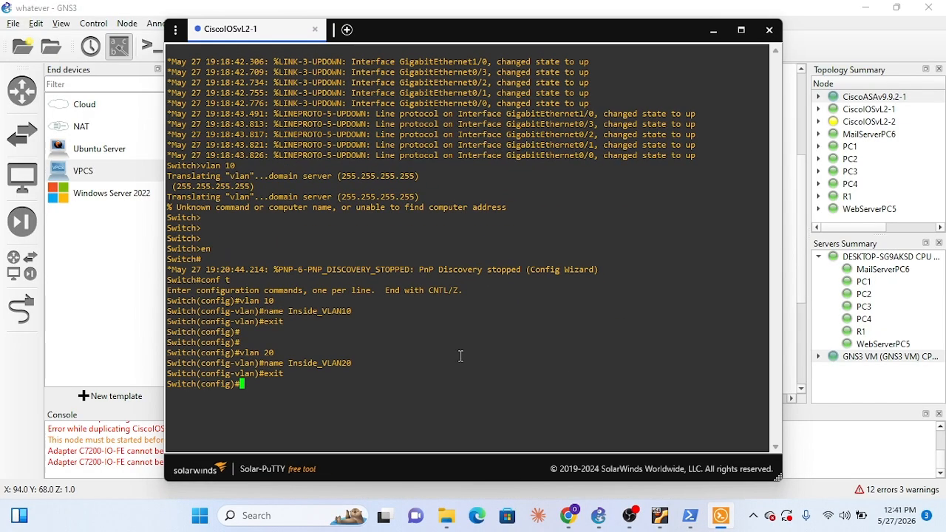
Enter interface Gi0/0 on CiscoIOSvL2-1 and set its trunk encapsulation to dot1q
text(int Gi0/0)
key(Return)
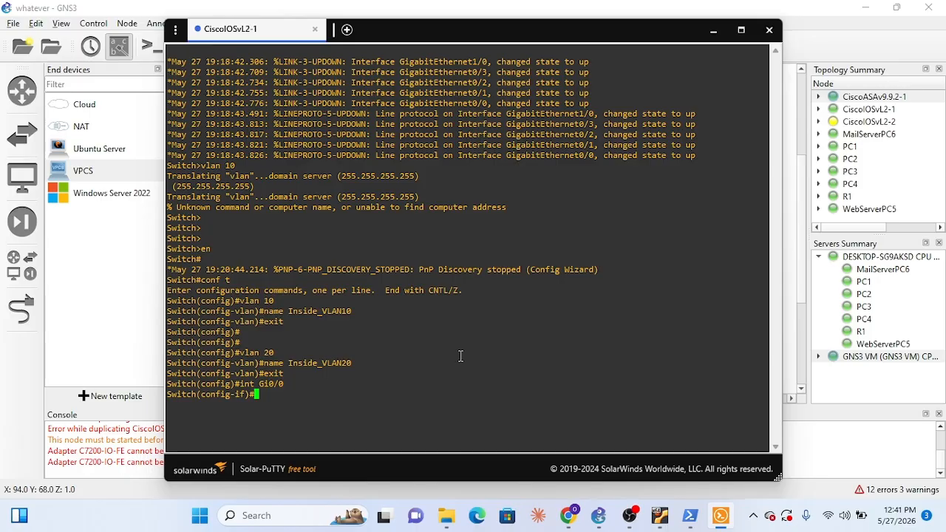
text(switchport trunk)
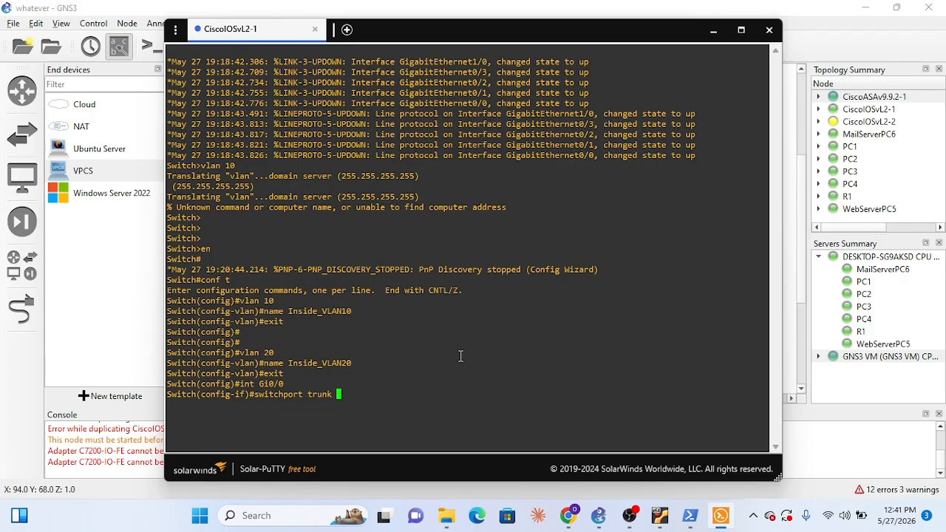
text( encapsulation dot1)
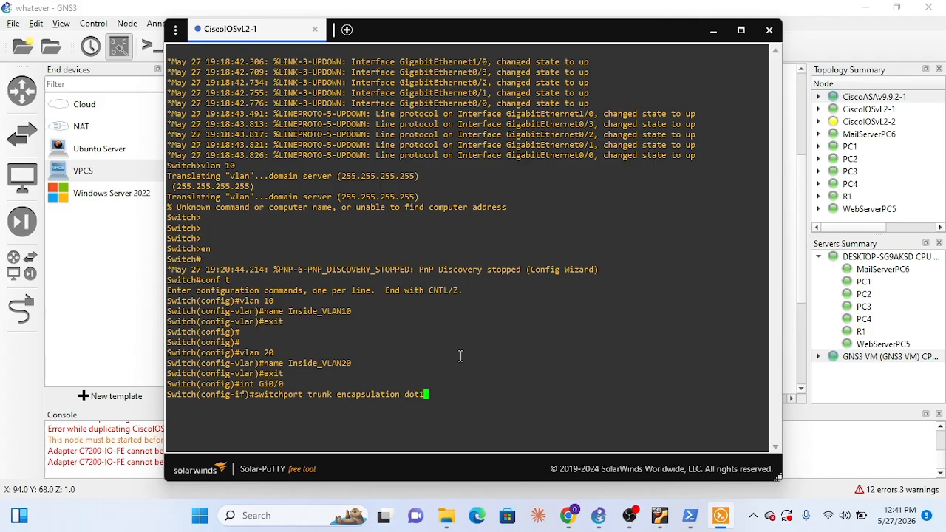
text(q)
key(Return)
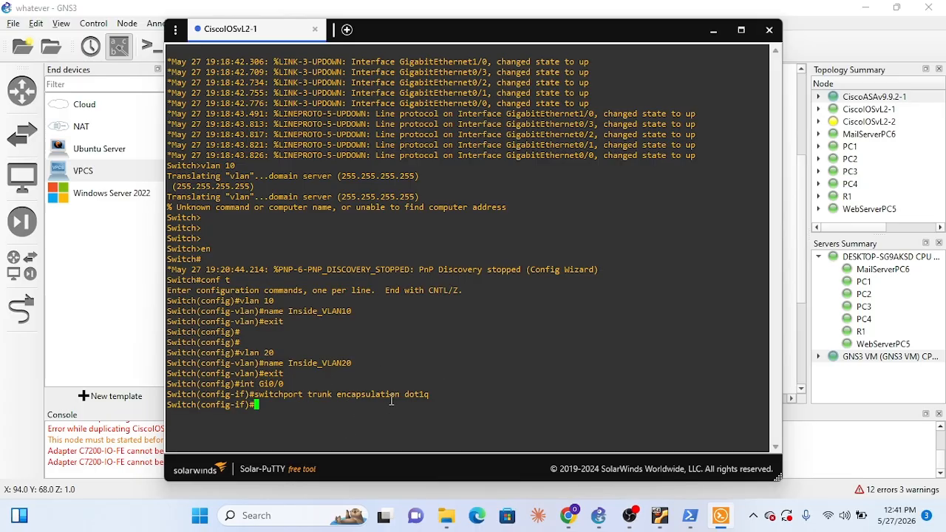
Set interface Gi0/0 on CiscoIOSvL2-1 to trunk mode with switchport mode trunk
text(switchport mode trunk)
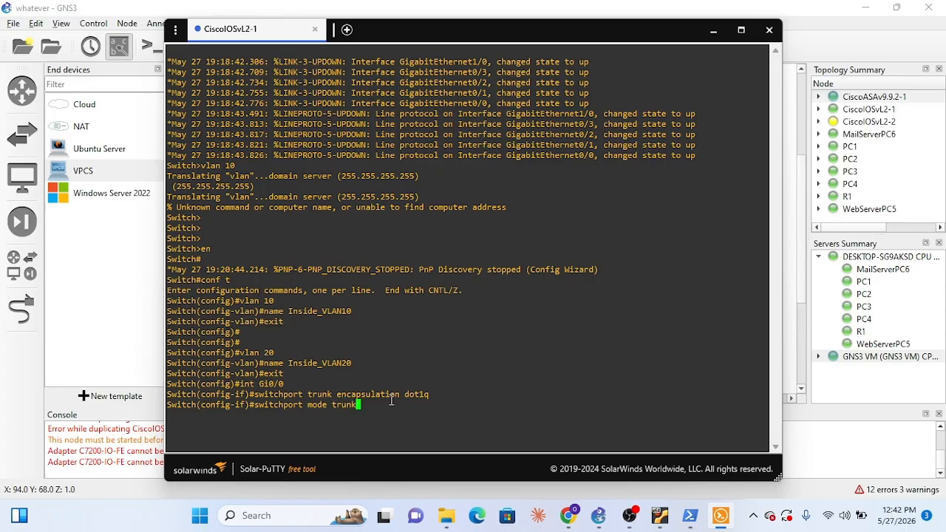
key(Return)
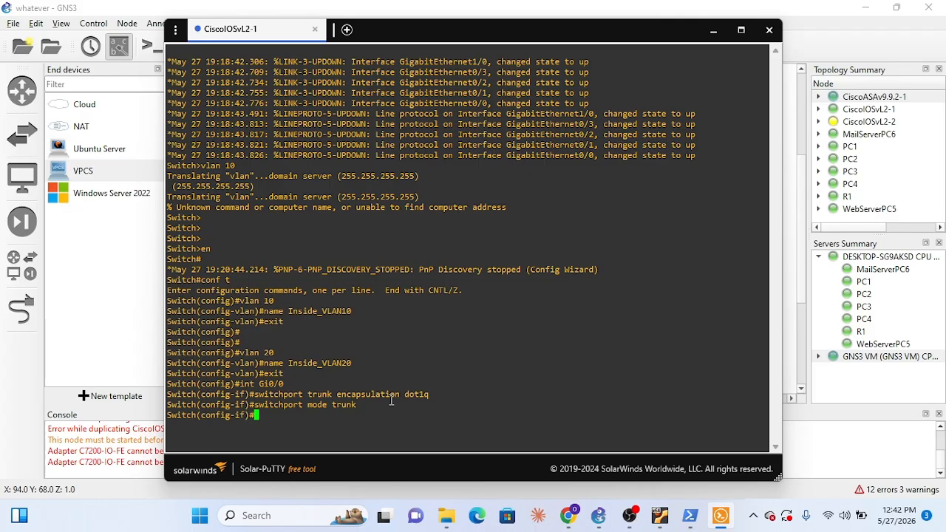
Try to allow VLANs 10 and 20 on the Gi0/0 trunk in one command, as "10, 20" and as "10 20"
text(switchport)
text(trunk allowed)
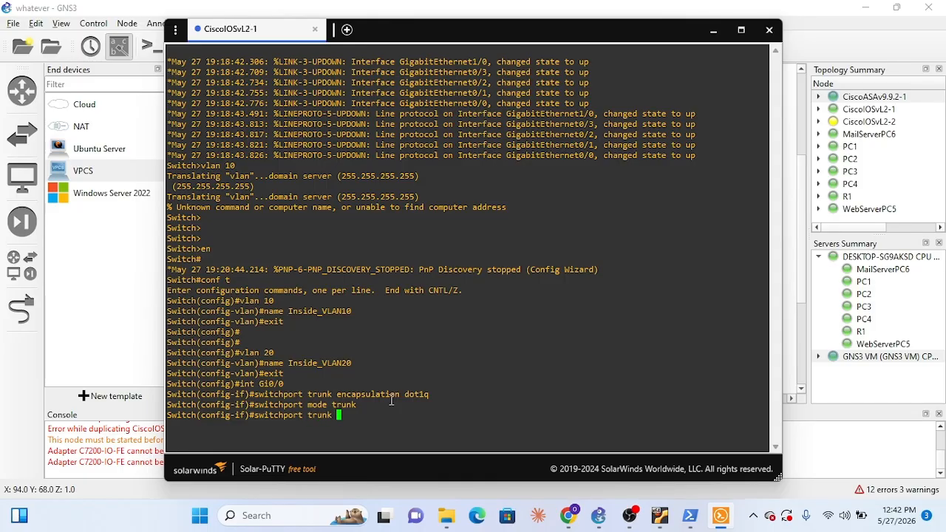
text( vlan 10, 20)
key(Return)
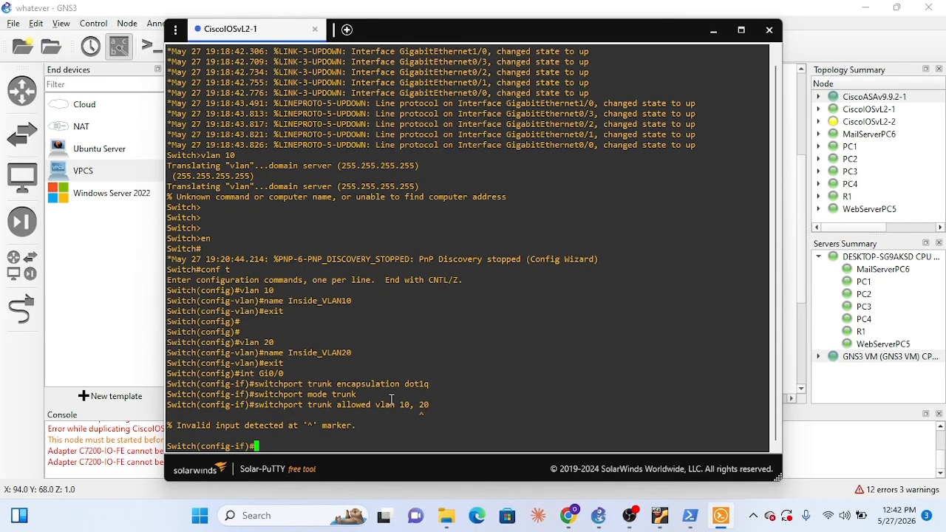
key(Up)
key(Left)
key(Left)
key(Left)
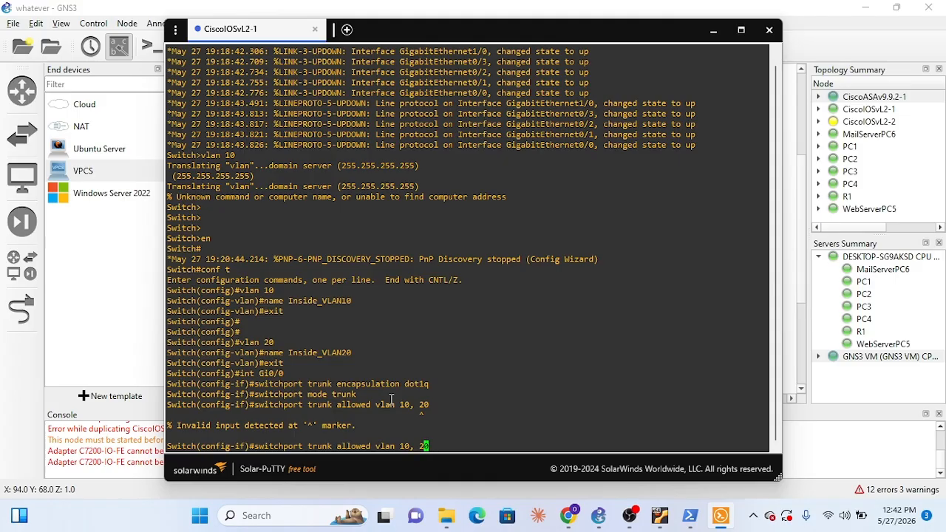
key(BackSpace)
key(Return)
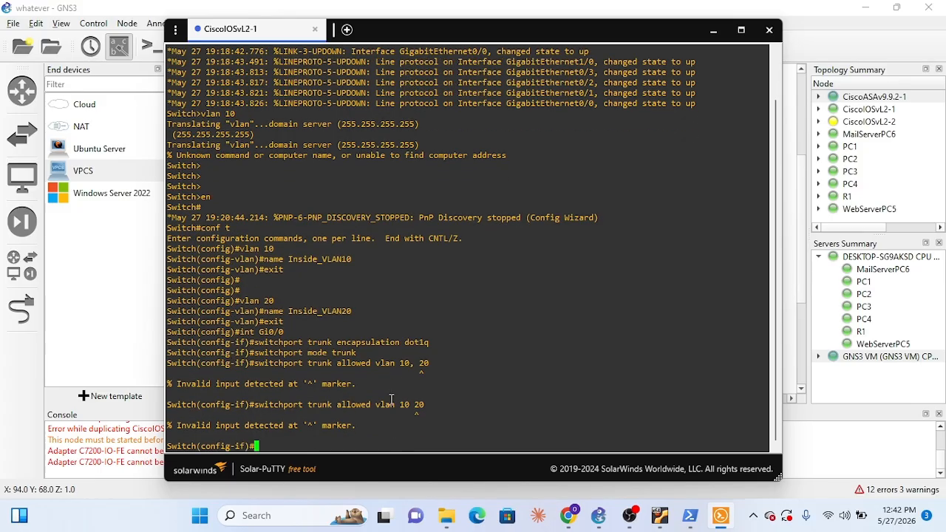
Issue separate switchport trunk allowed vlan commands on Gi0/0, first for VLAN 10 and second for VLAN 20
key(Up)
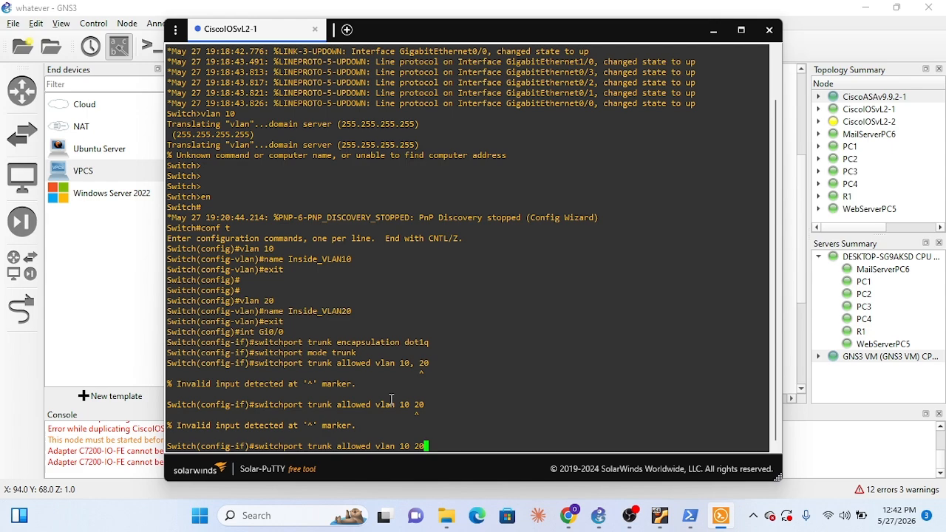
key(BackSpace)
key(BackSpace)
key(Return)
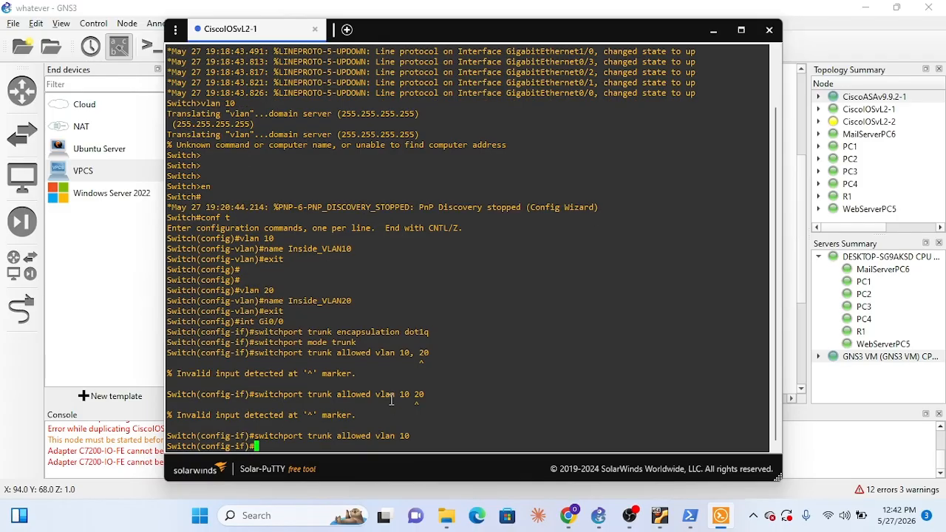
key(Up)
key(Left)
key(Left)
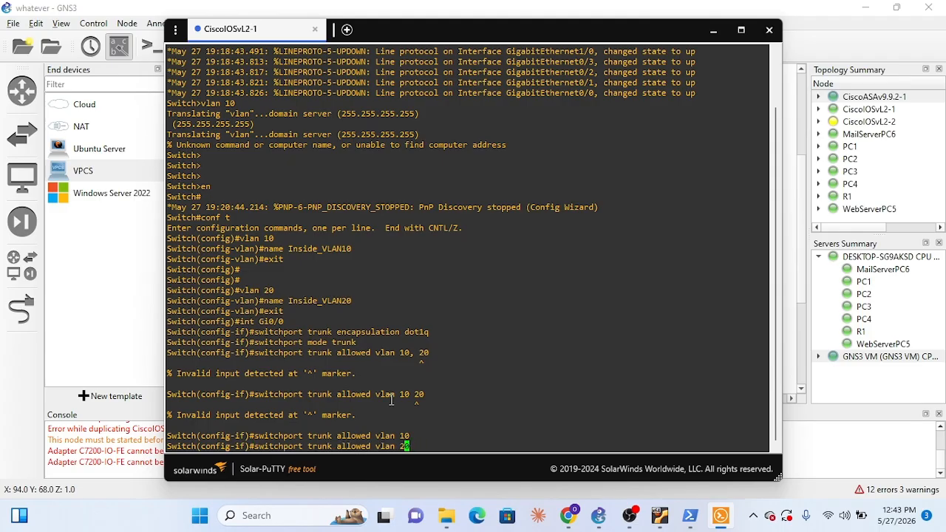
key(Return)
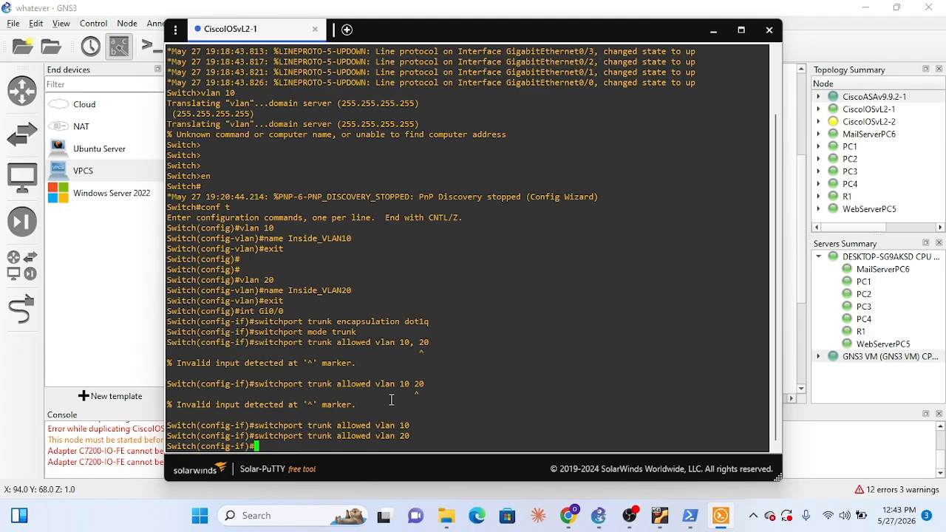
Enable interface Gi0/0 with no shutdown
text(no shutdown)
key(Return)
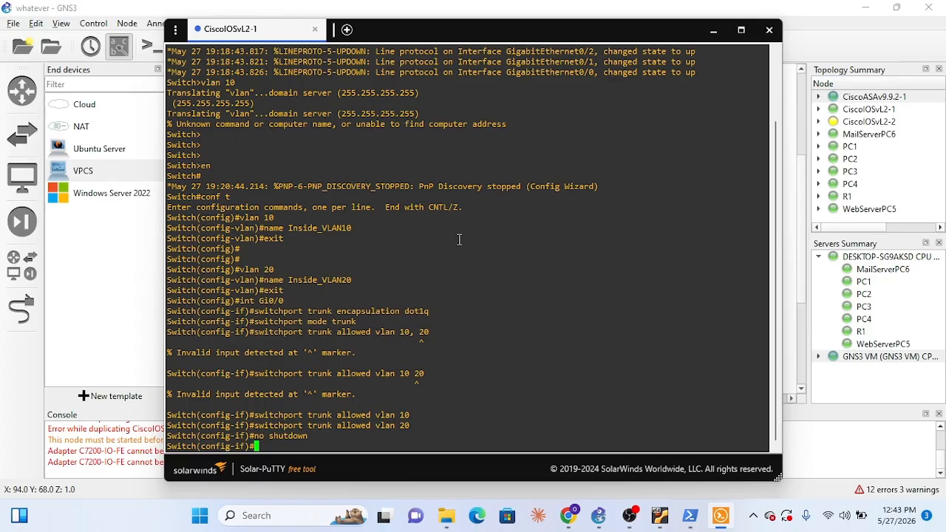
Minimize the console and spread out CiscoIOSvL2-1, PC1 and PC2 on the topology so their links are apart
click(713, 30)
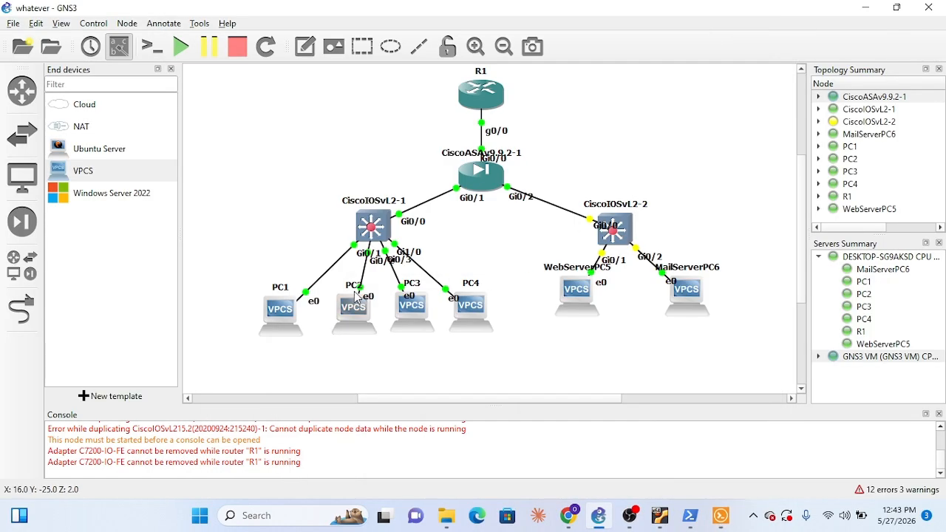
drag(357, 317, 357, 349)
mouse_move(372, 218)
mouse_down()
mouse_move(352, 214)
mouse_move(361, 221)
mouse_up()
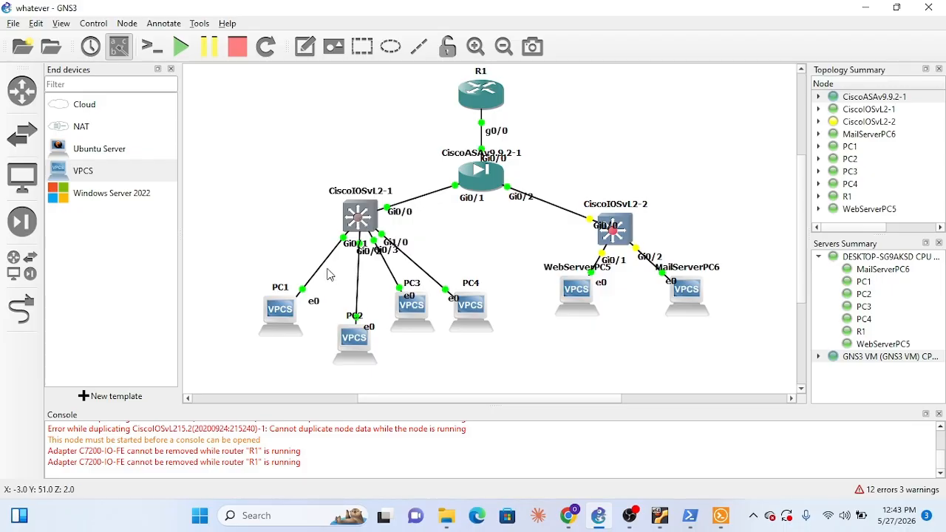
drag(292, 310, 255, 257)
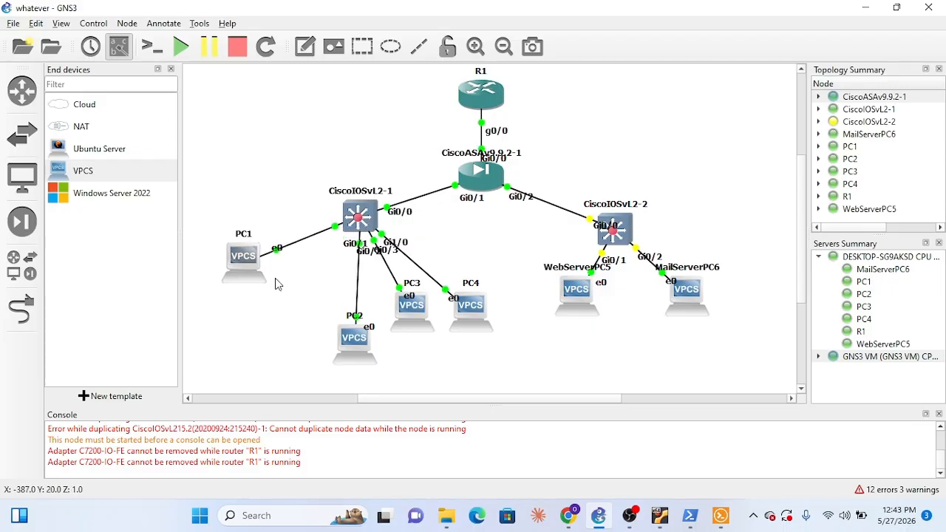
drag(351, 351, 292, 348)
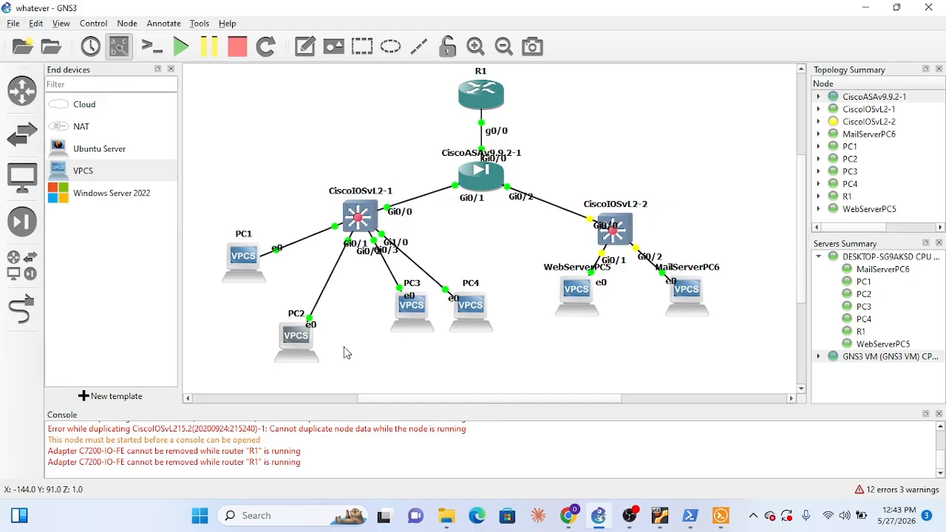
Move the Gi0/1 and Gi0/2 labels of CiscoIOSvL2-1 beside the links to PC1 and PC2, leaving the hostname unchanged
click(350, 247)
drag(350, 247, 317, 219)
click(362, 255)
drag(362, 258, 322, 253)
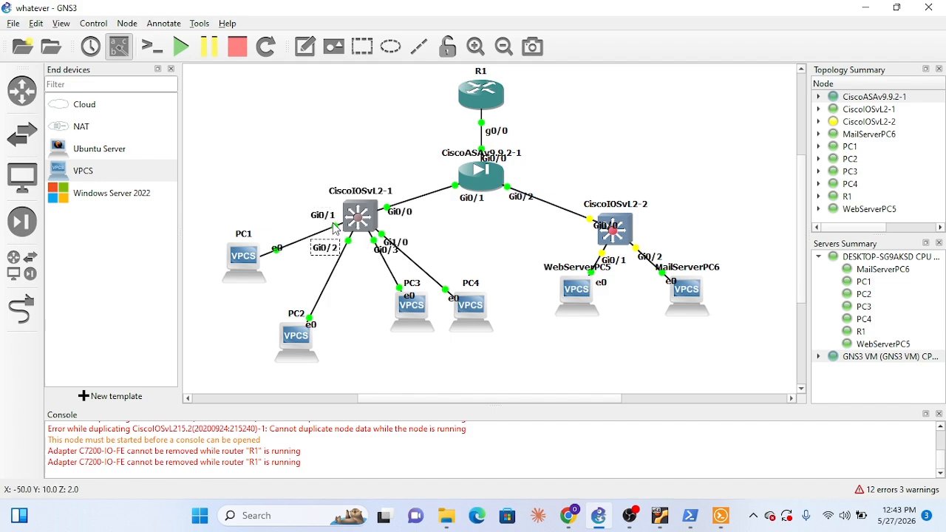
double_click(381, 255)
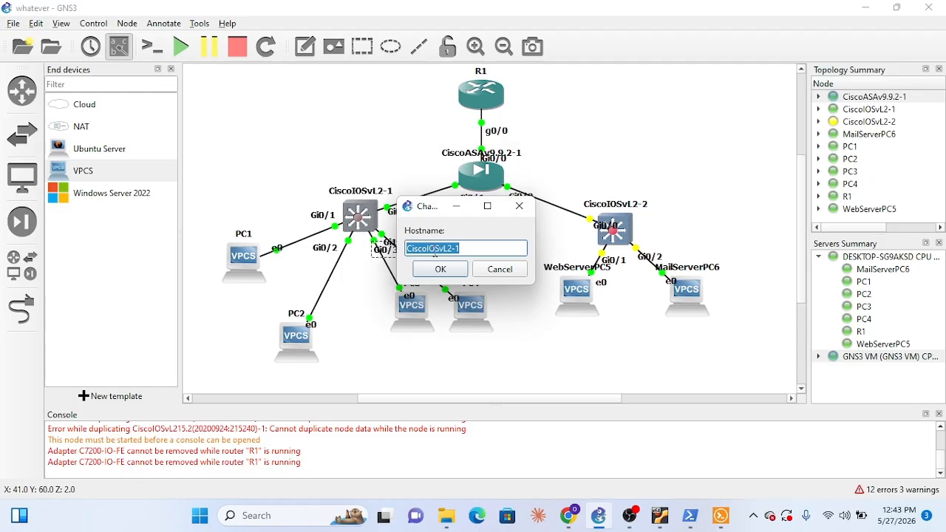
click(519, 206)
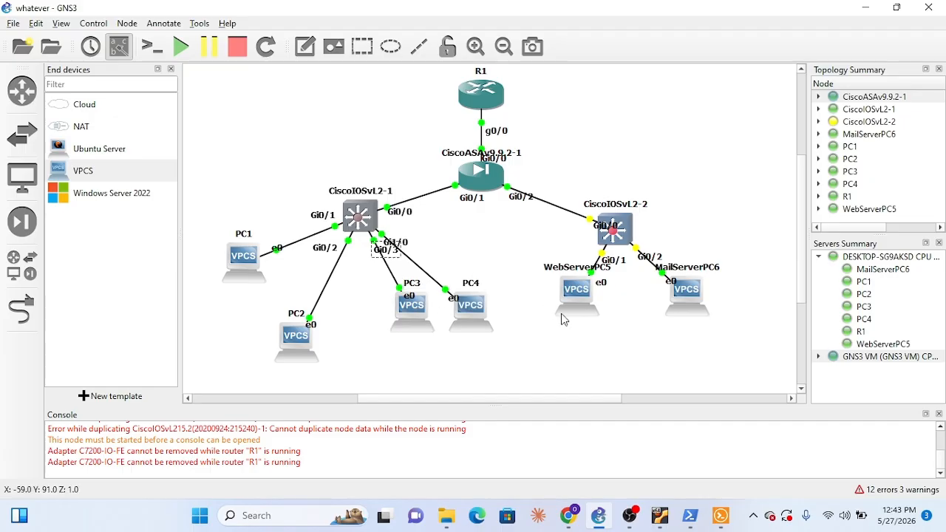
Enter interface range Gi0/1-2 in the CiscoIOSvL2-1 console, checking the port labels on the topology before submitting the command
mouse_move(660, 521)
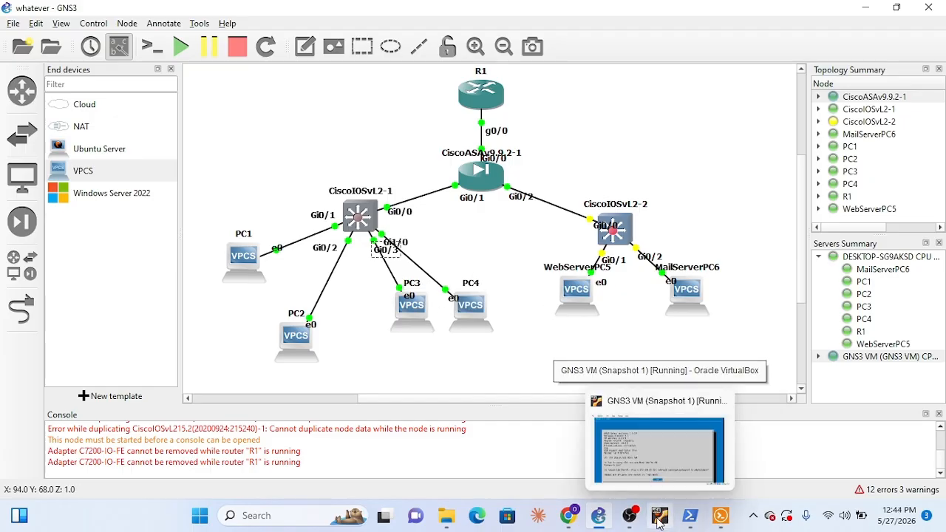
click(724, 521)
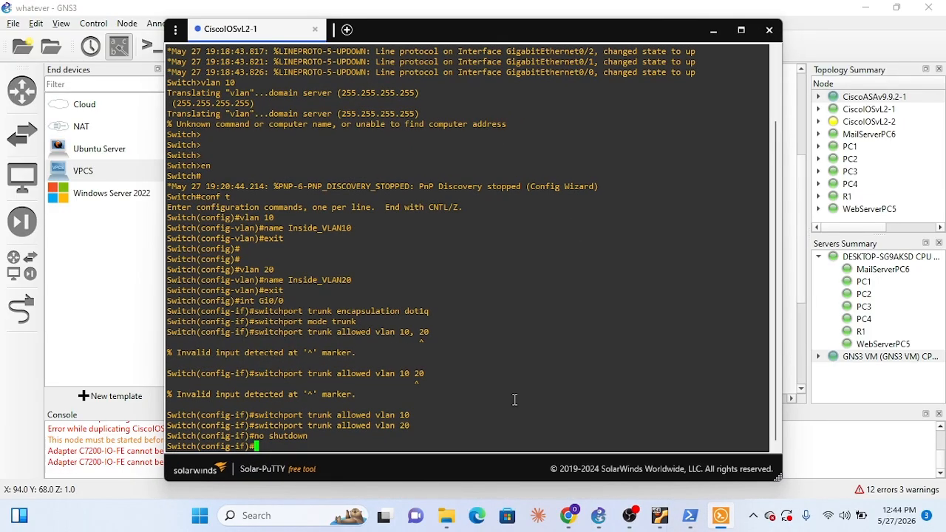
text(interface)
key(BackSpace)
key(BackSpace)
key(BackSpace)
key(BackSpace)
key(BackSpace)
key(BackSpace)
key(BackSpace)
text(range Gi0/1-2)
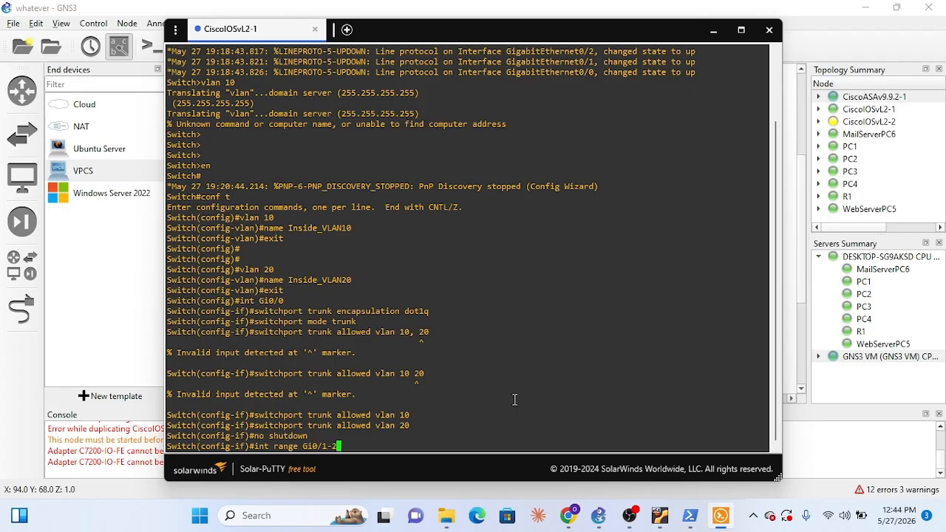
click(713, 30)
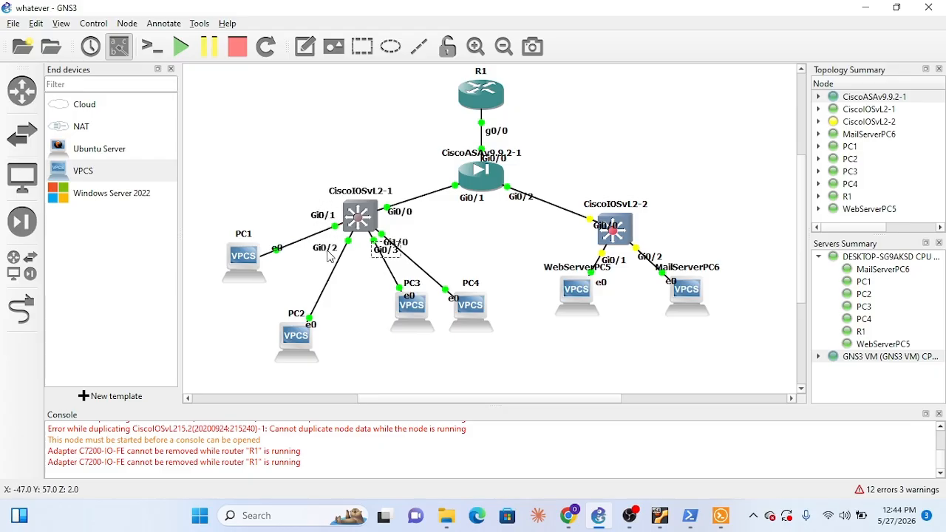
mouse_move(663, 519)
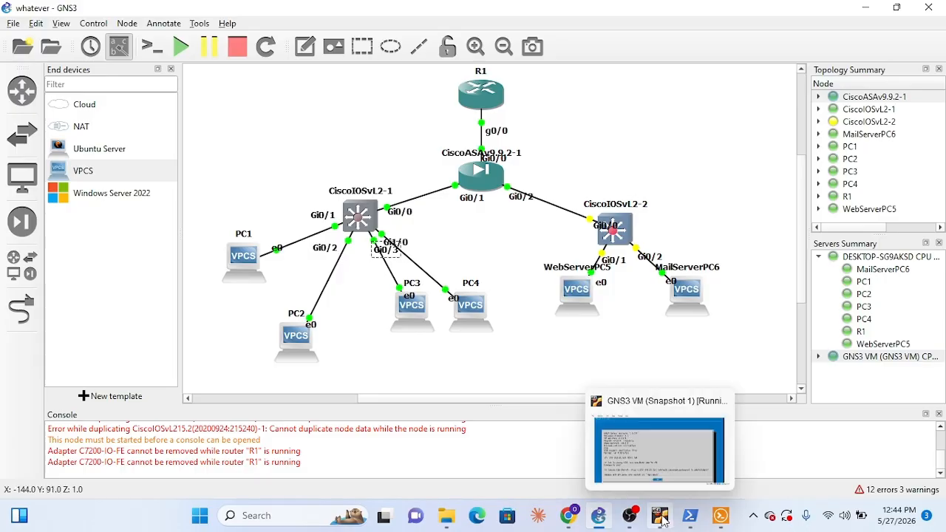
mouse_move(626, 524)
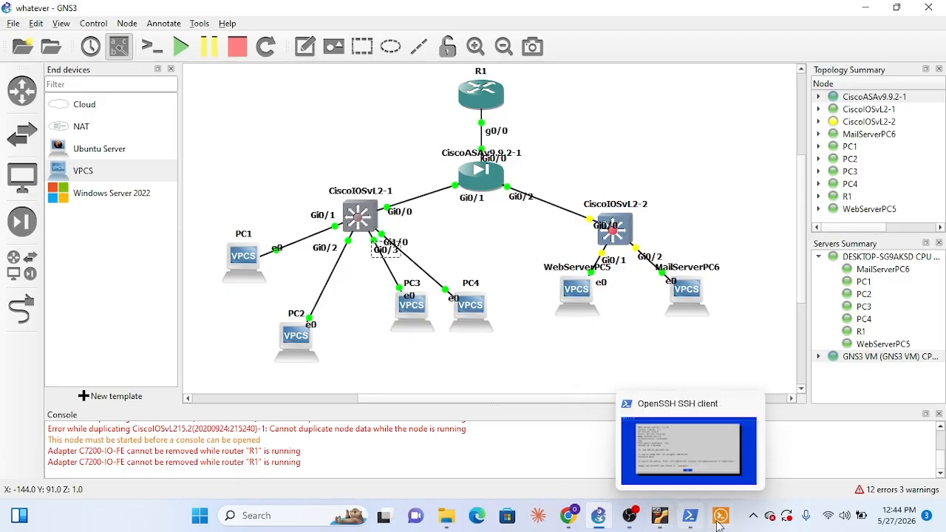
click(648, 441)
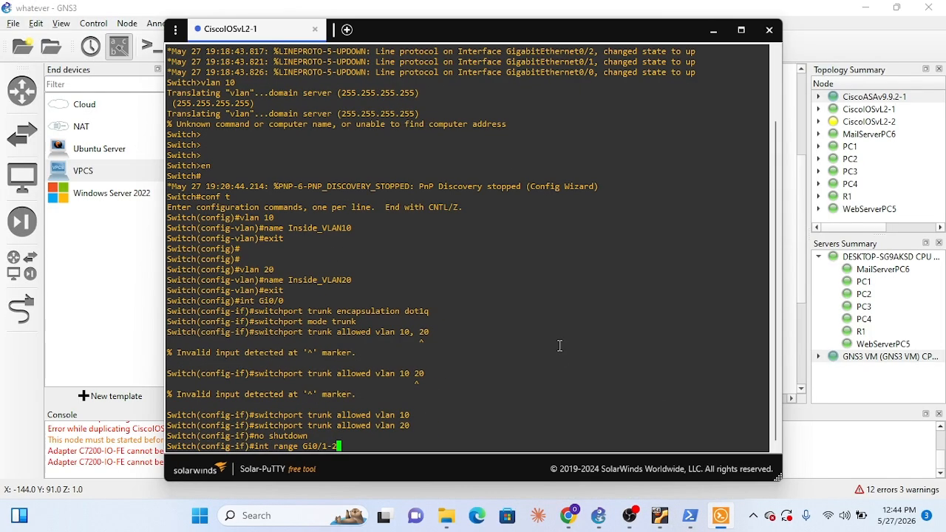
key(Return)
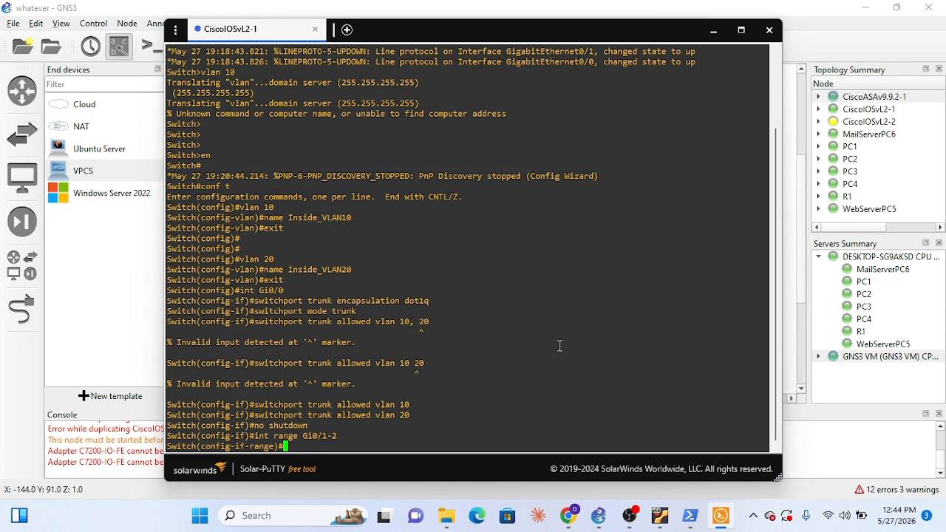
Set the interface range Gi0/1-2 to access mode with switchport mode access
text(switch mode acce)
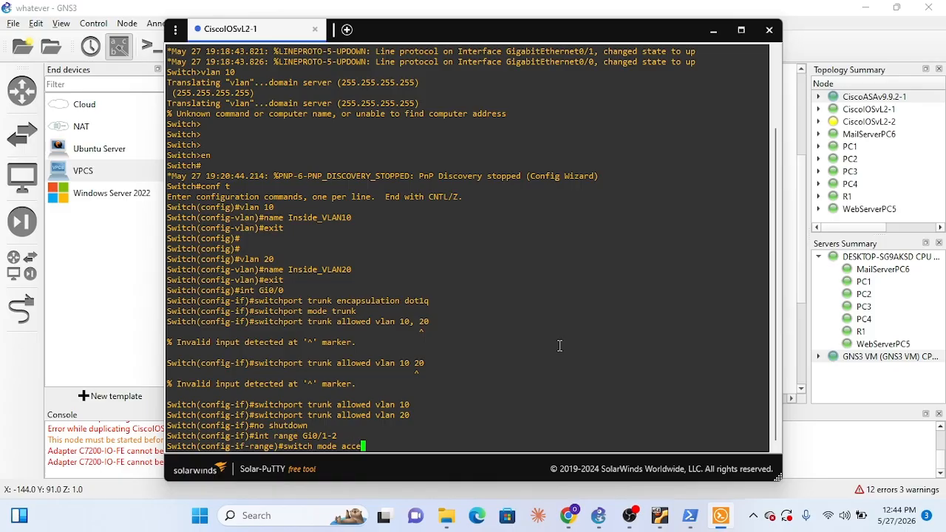
text(ss)
key(Left)
key(Left)
key(Left)
key(Left)
key(Left)
key(Left)
key(Left)
key(Left)
key(Left)
key(Left)
key(Left)
key(Left)
key(Left)
key(Left)
key(Left)
key(Left)
key(Left)
key(Left)
key(Right)
key(Right)
key(Right)
key(Right)
text(p)
key(BackSpace)
key(Right)
text(port)
key(Return)
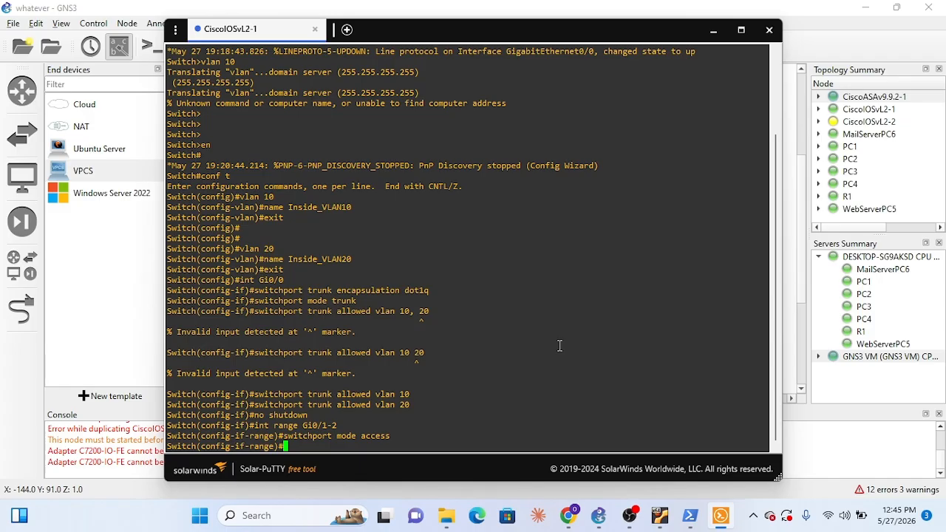
Assign the interface range Gi0/1-2 to access VLAN 10
text(switchport access vlan )
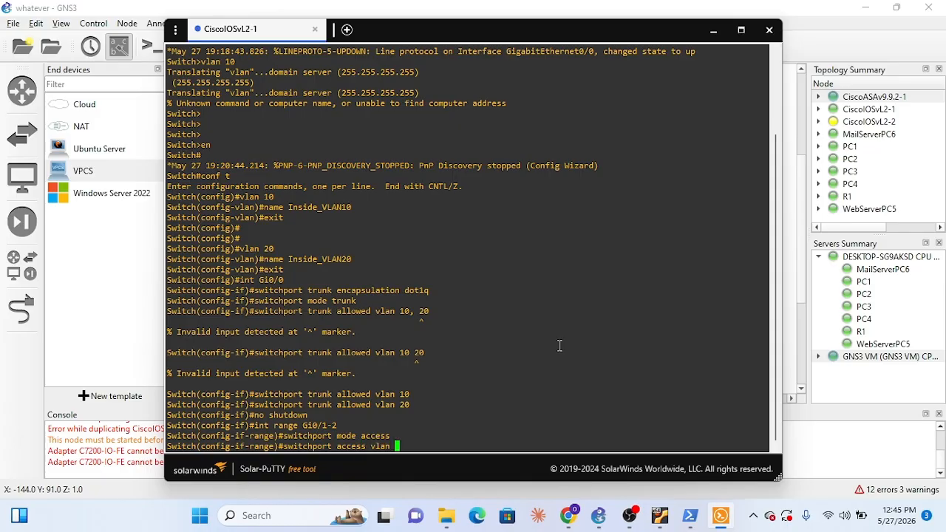
text(10)
key(Return)
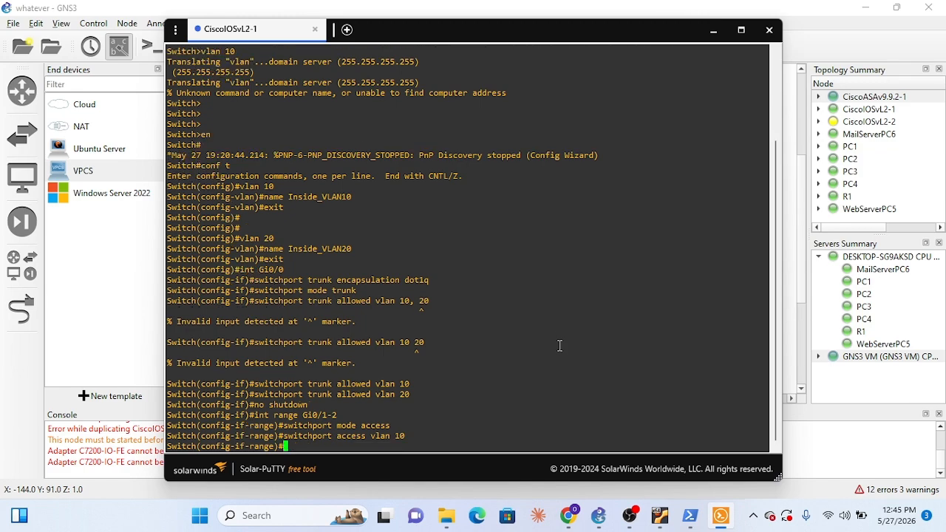
Enable spanning-tree portfast on the interface range Gi0/1-2
text(spanning-tree)
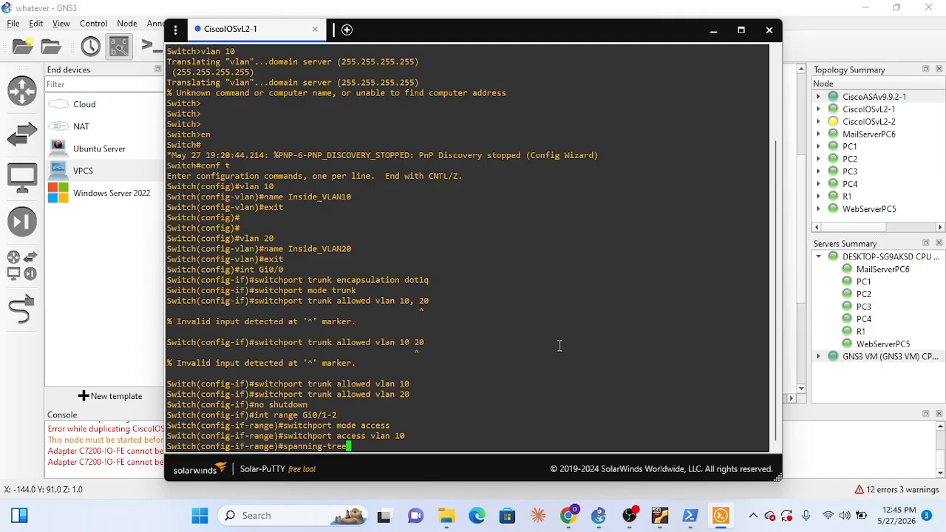
text( portfast)
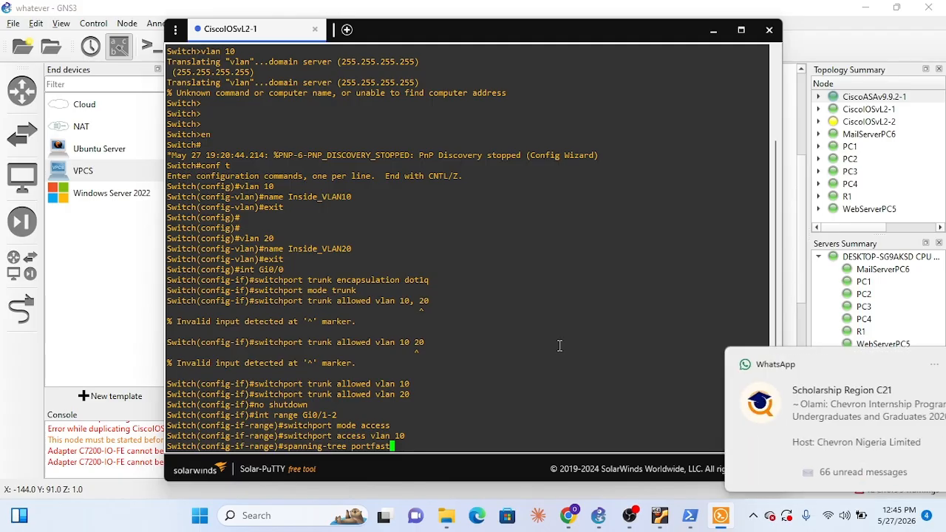
key(Return)
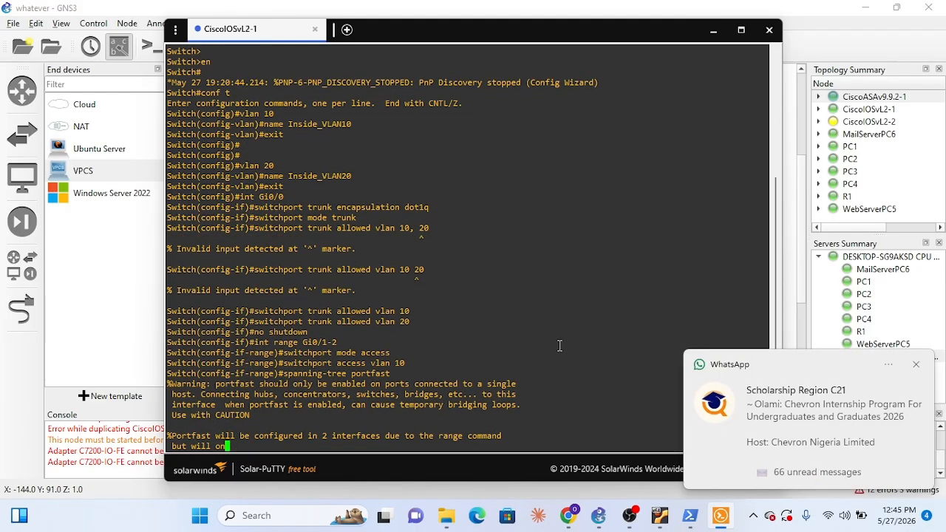
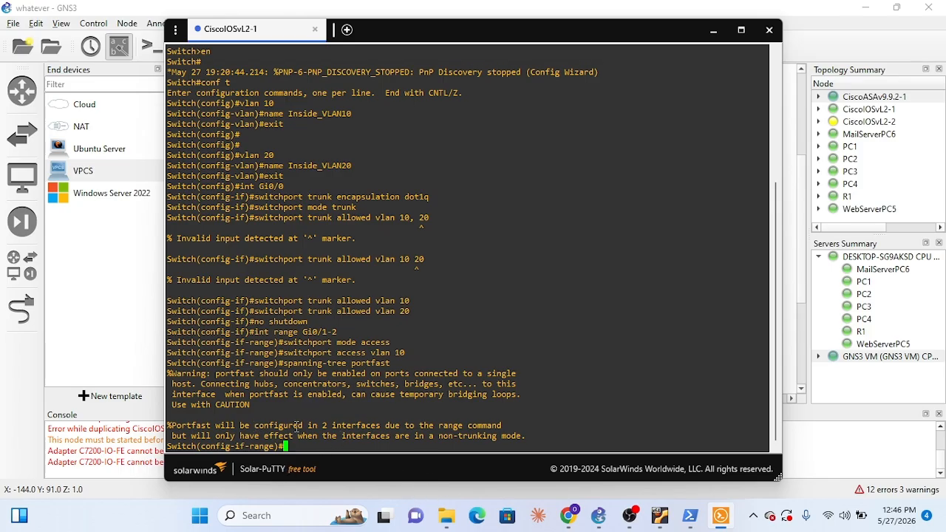
double_click(639, 37)
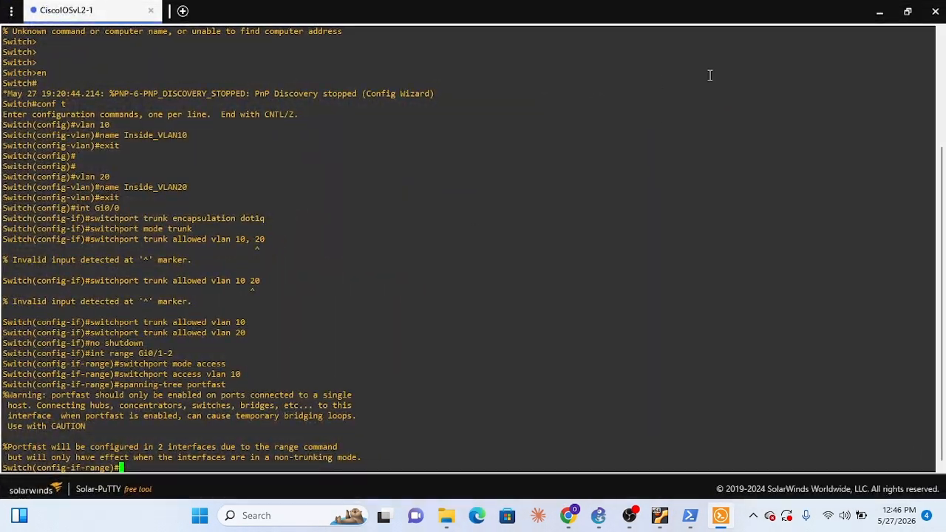
click(907, 11)
drag(759, 74, 628, 37)
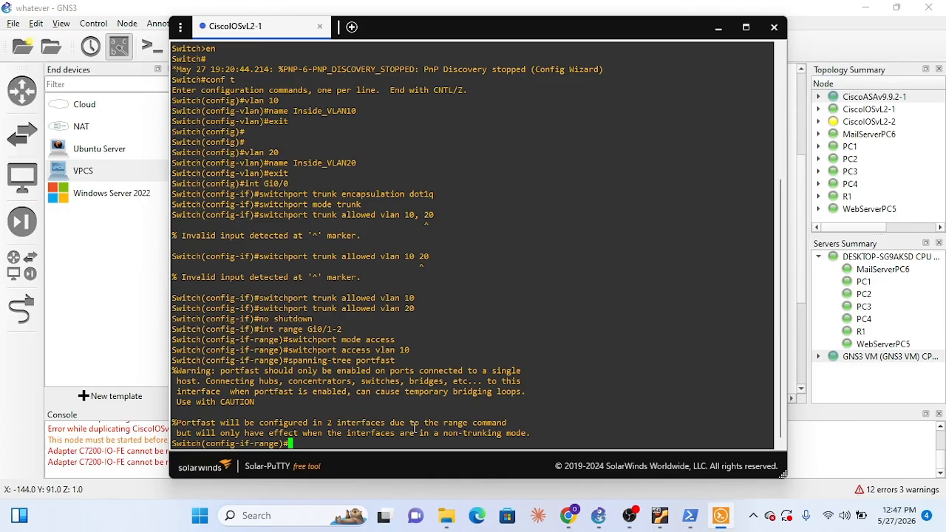
Bring up interface range Gi0/1-2 with no shutdown and exit back to global configuration mode
text(no shutdown)
key(Return)
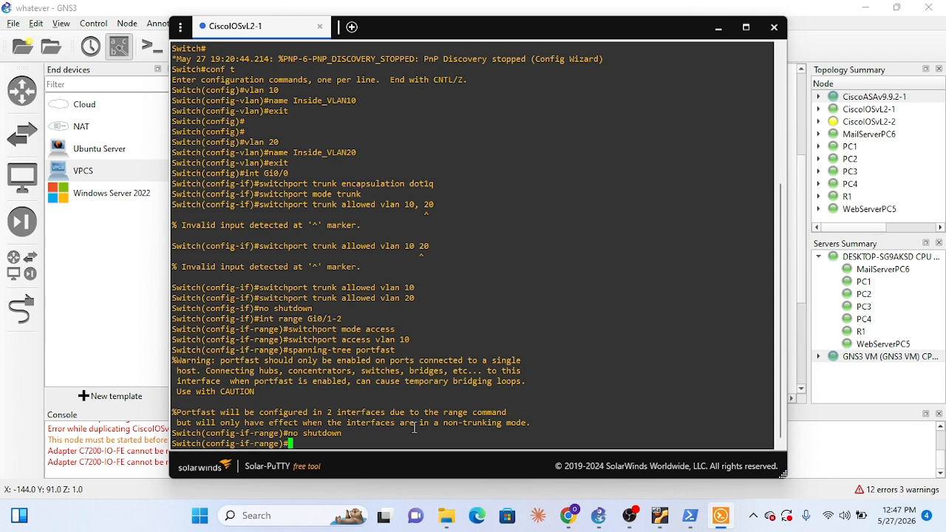
text(exit)
key(Return)
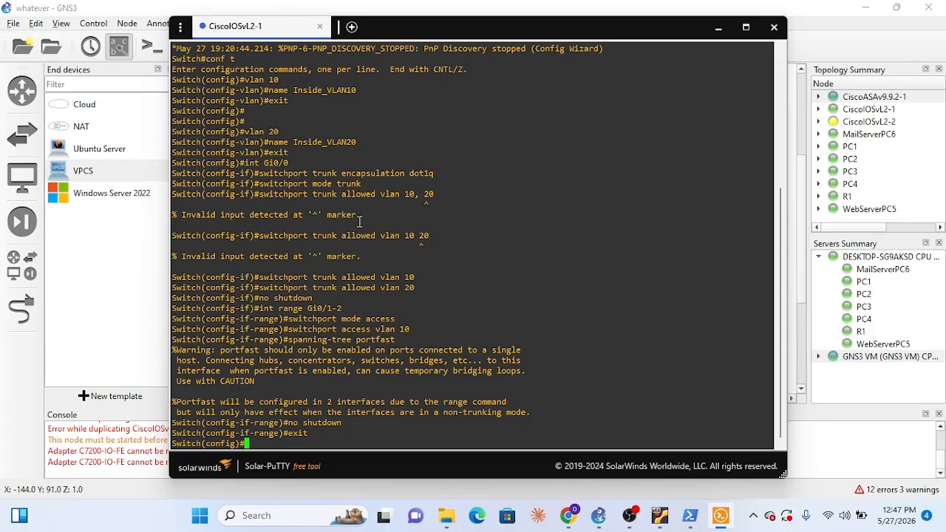
Enter interface range Gi0/3 in the CiscoIOSvL2-1 console, checking the switch's port labels on the topology before submitting the command
text(int range Gi)
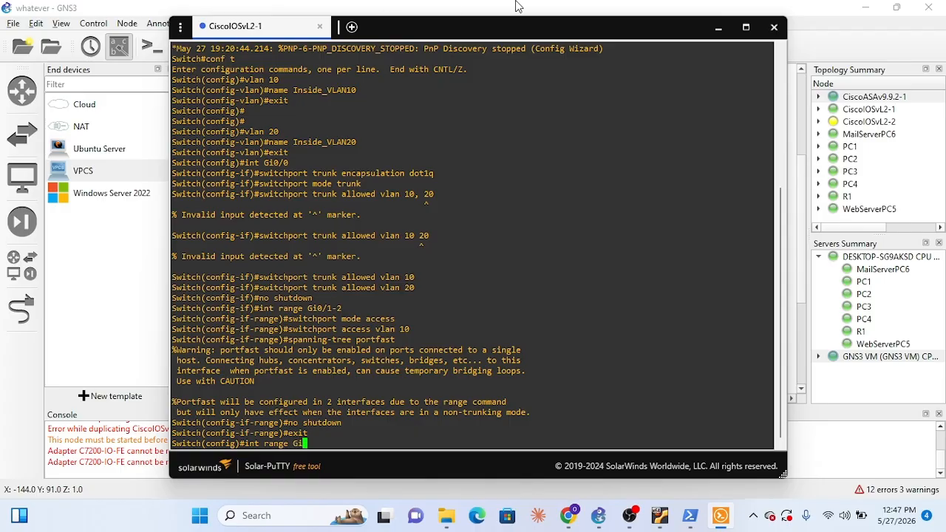
click(717, 28)
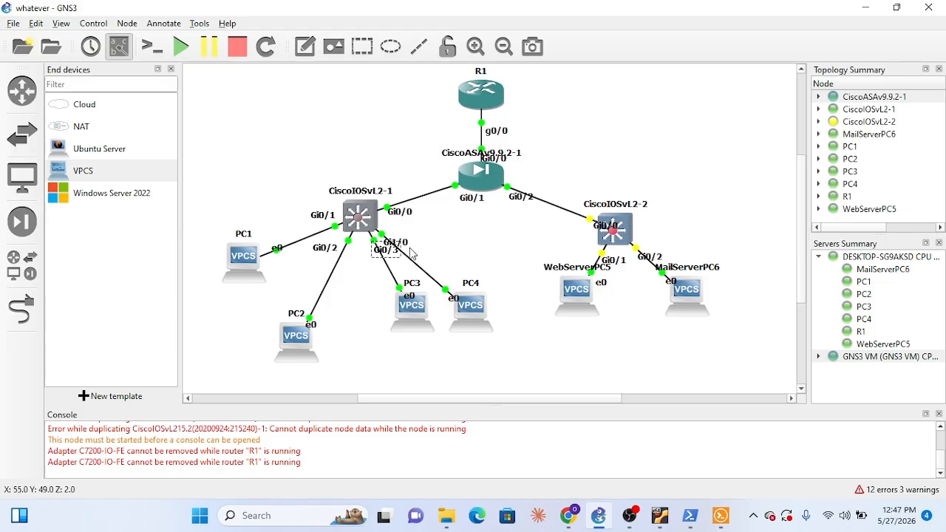
mouse_move(696, 524)
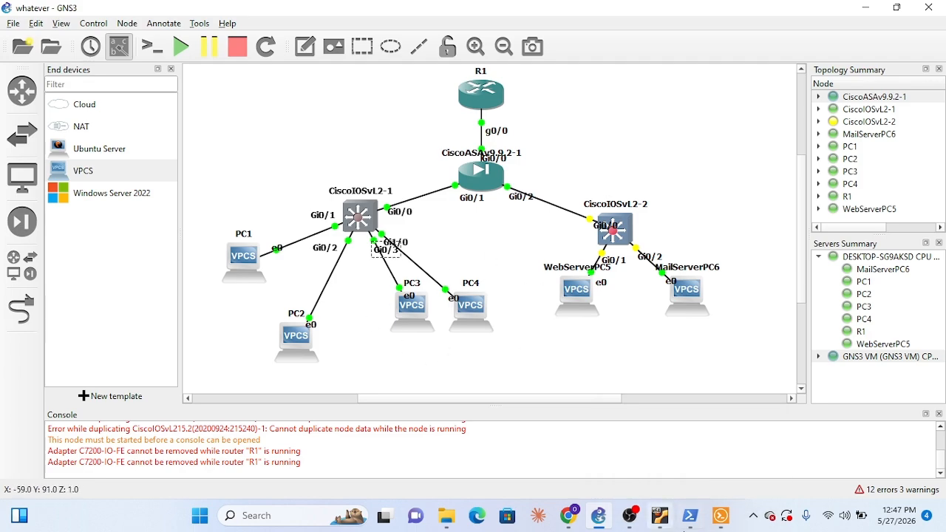
click(689, 524)
click(688, 523)
click(719, 525)
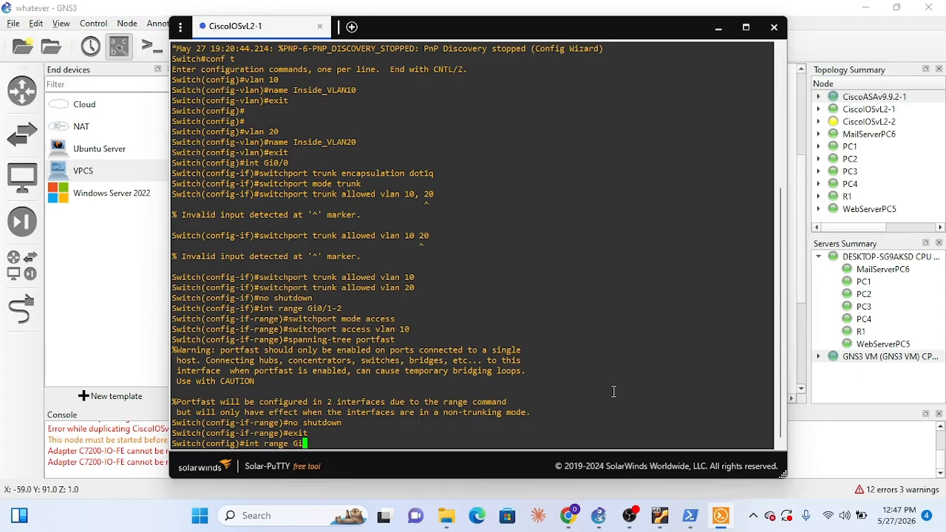
text(0/3)
key(Return)
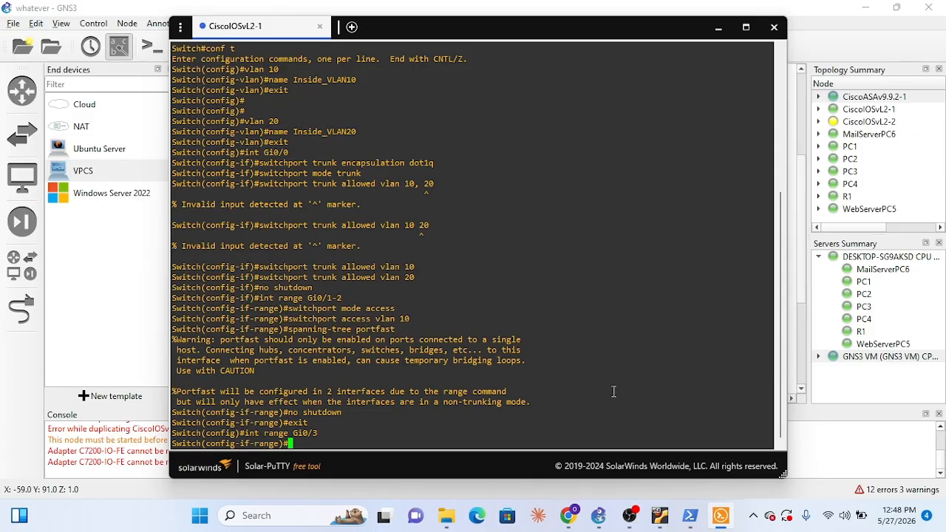
Set interface Gi0/3 to access mode and assign it to access VLAN 20
text(switchport mode access)
key(Return)
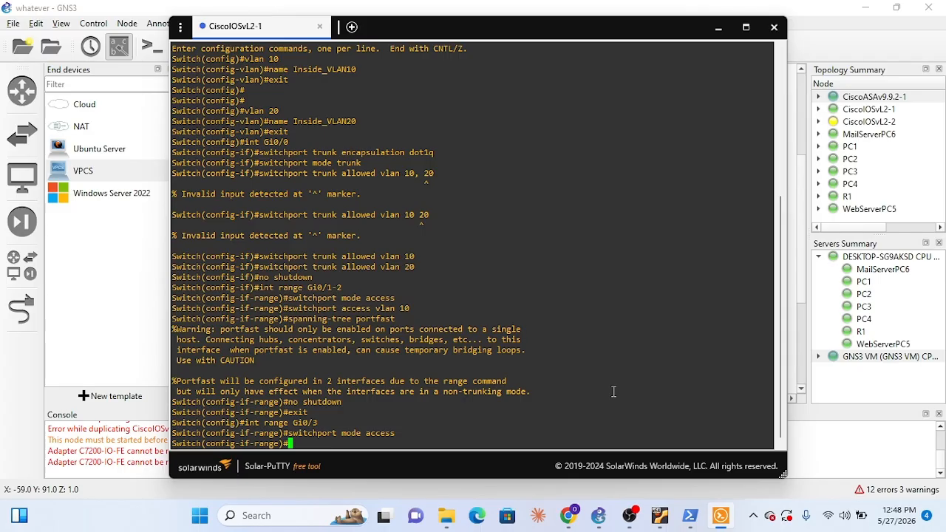
text(switchport access)
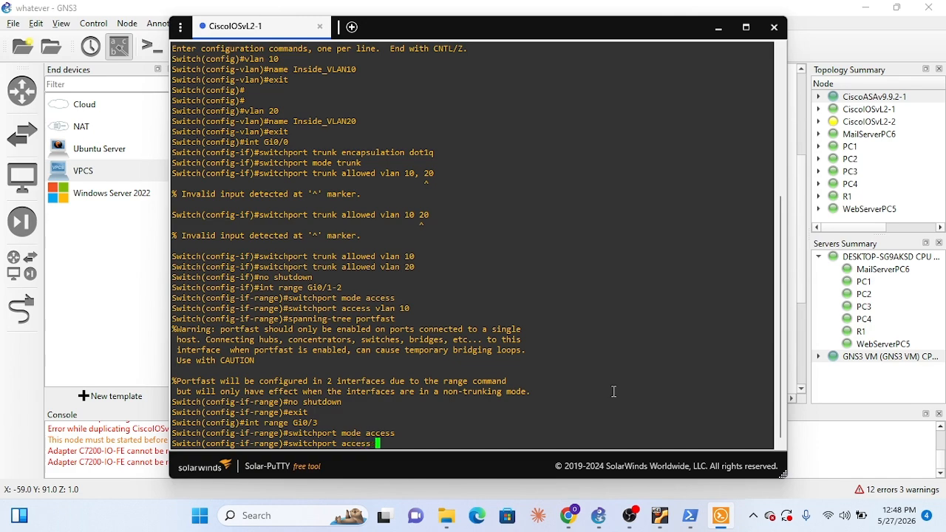
text( vlan 20)
key(Return)
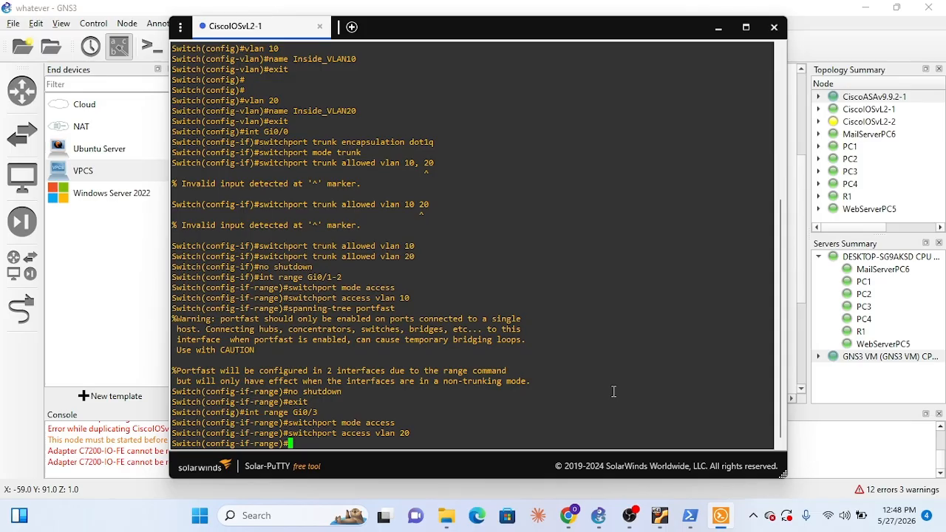
Enable spanning-tree portfast on interface Gi0/3
text(spanning-tree p)
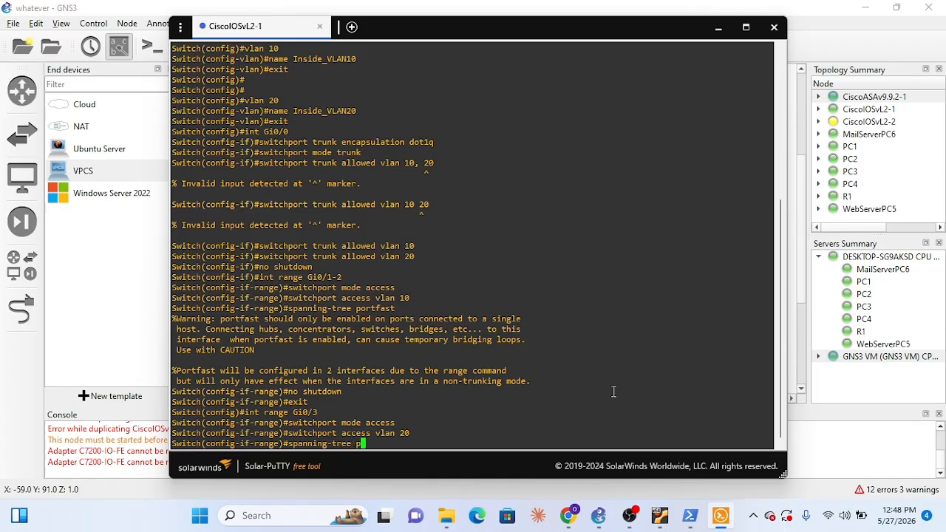
text(ortfast)
key(Return)
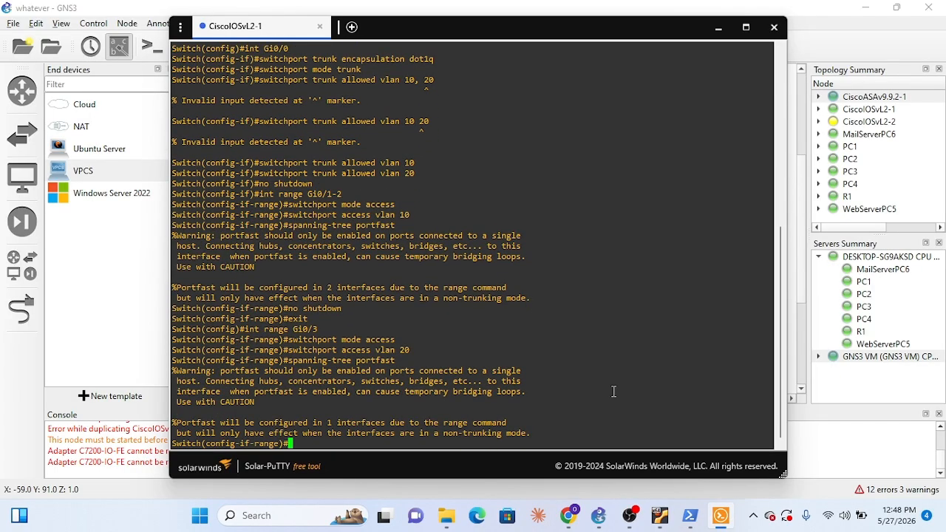
Bring up interface Gi0/3 with no shutdown and exit back to global configuration mode
text(no shutdown)
key(Return)
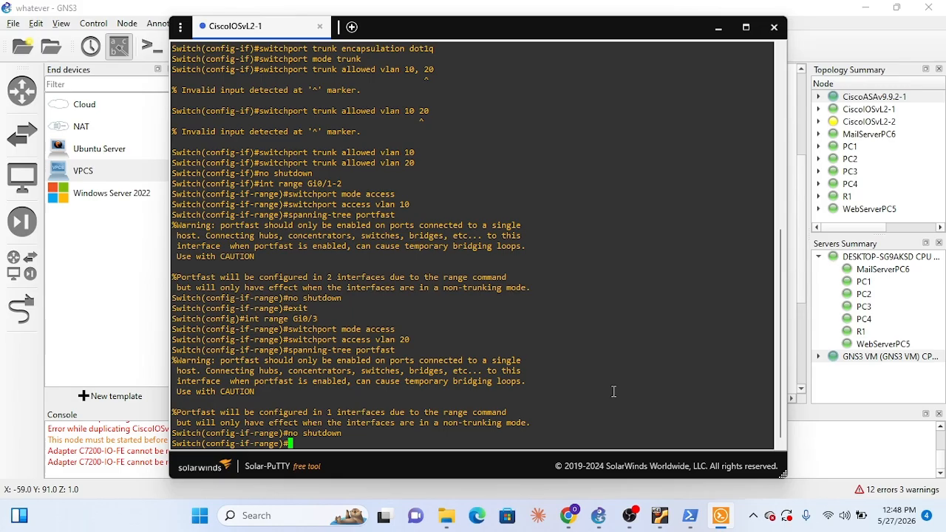
text(exit)
key(Return)
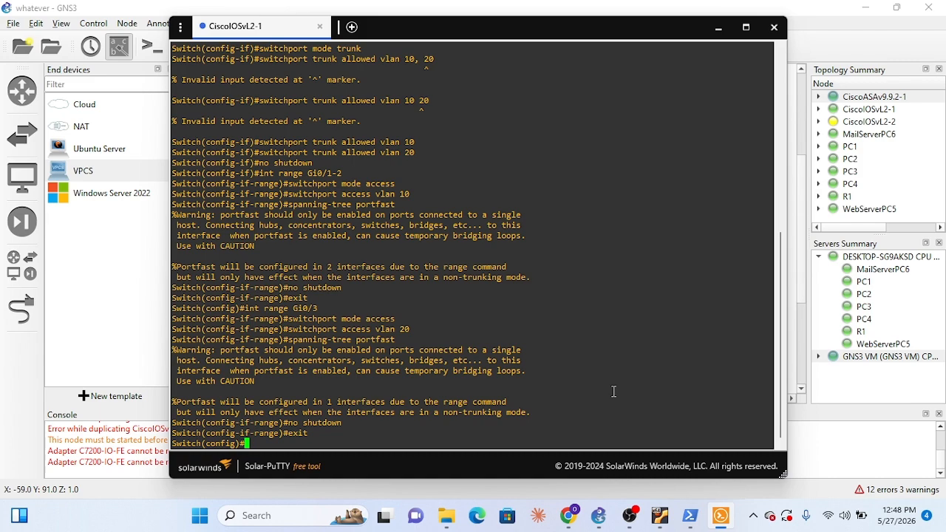
Recall the int range Gi0/3 command and submit it edited to int range Gi1/0
key(Up)
key(Up)
key(Up)
key(Up)
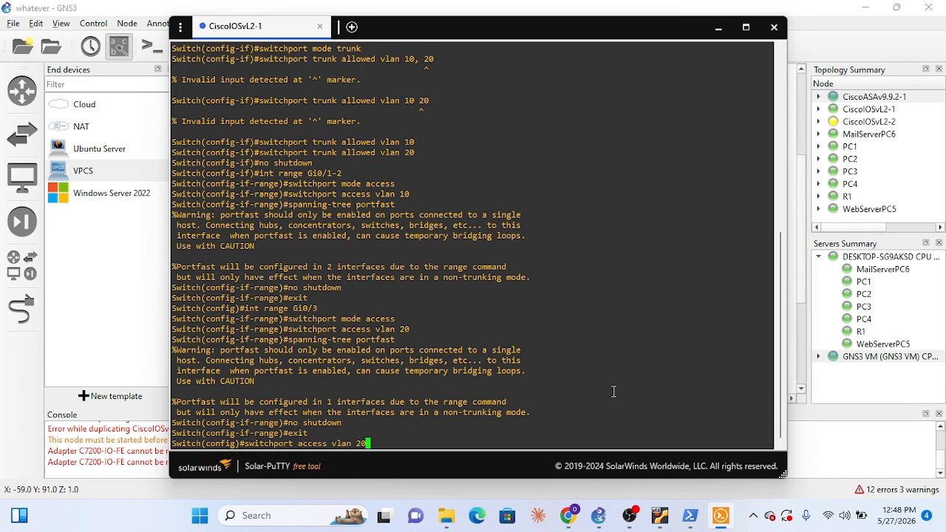
key(Up)
key(Up)
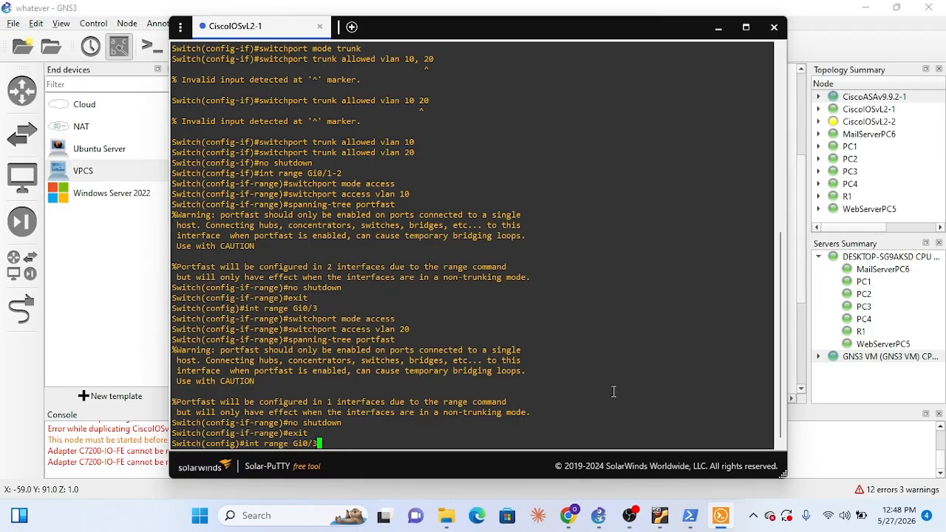
key(BackSpace)
key(BackSpace)
key(BackSpace)
text(1/0)
key(Return)
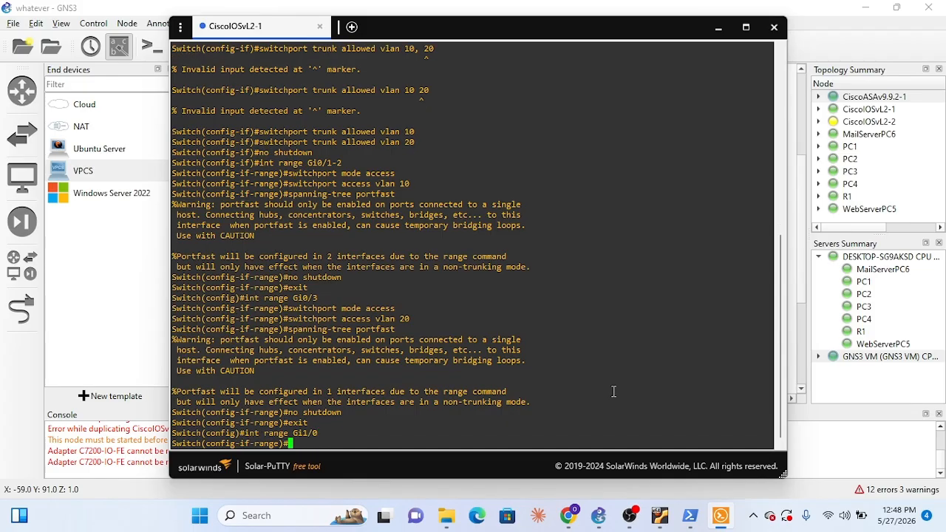
Set interface Gi1/0 to access mode by reusing the earlier switchport mode access command
key(Up)
key(Up)
key(Up)
key(Up)
key(Up)
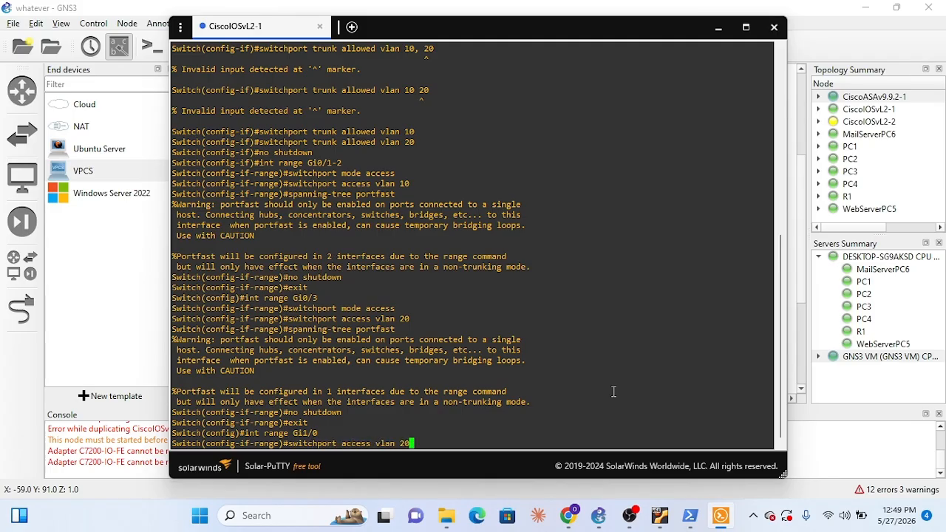
Assign interface Gi1/0 to access VLAN 20 by reusing the earlier switchport access command
key(Up)
key(Return)
key(Up)
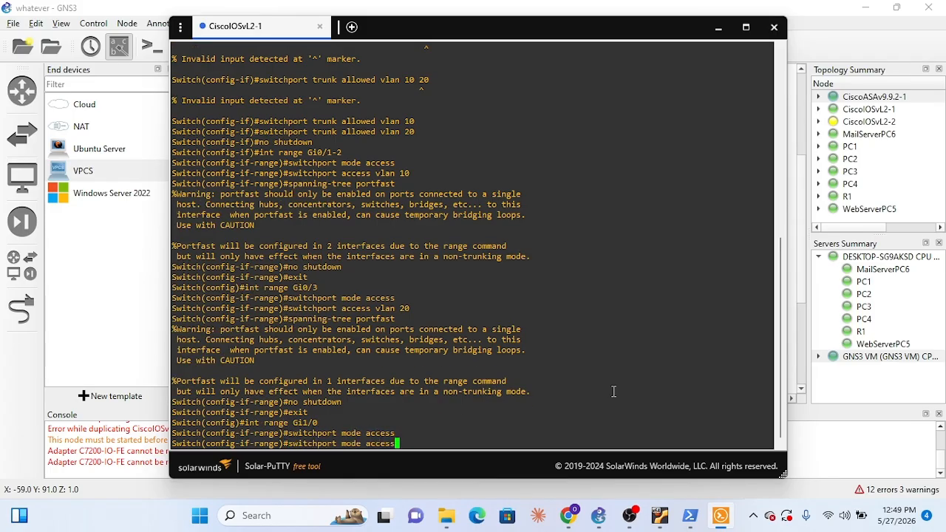
key(Up)
key(Up)
key(Up)
key(Up)
key(Up)
key(Return)
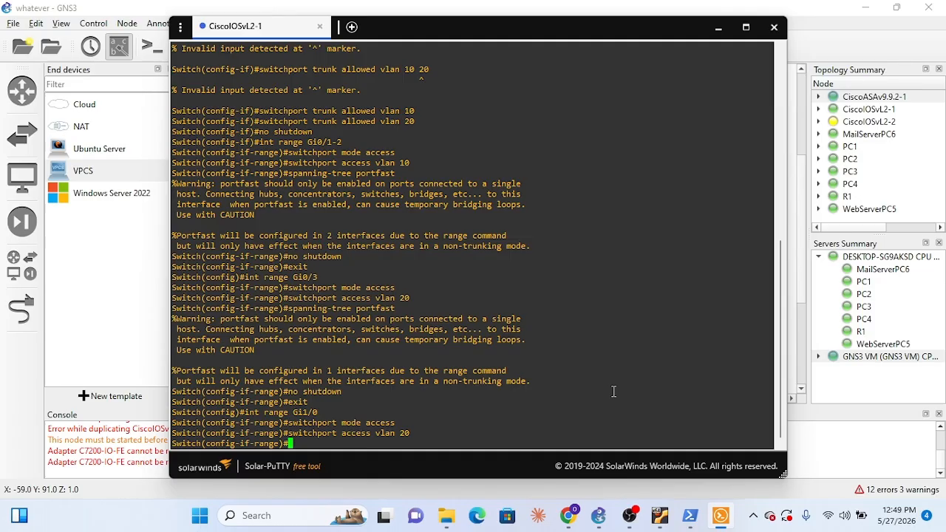
Enable spanning-tree portfast on interface Gi1/0 by reusing the earlier command
key(Up)
key(Up)
key(Up)
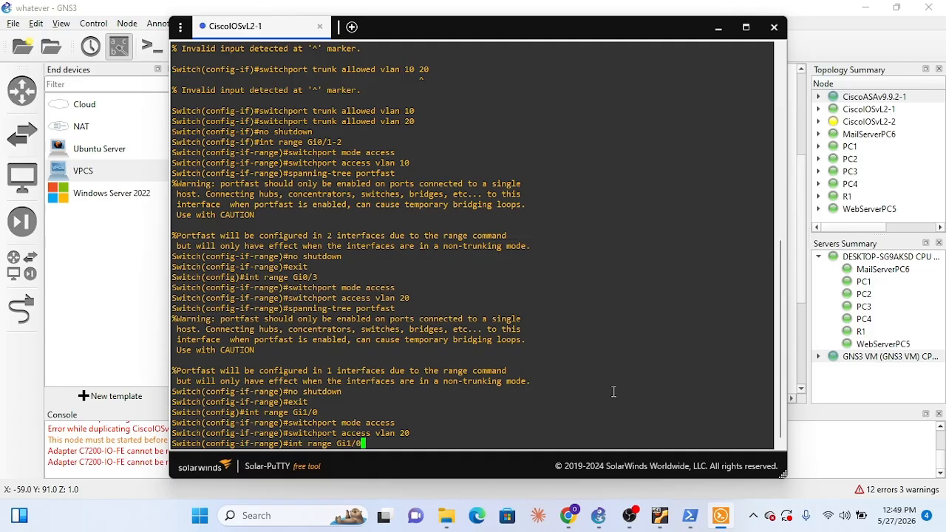
key(Up)
key(Up)
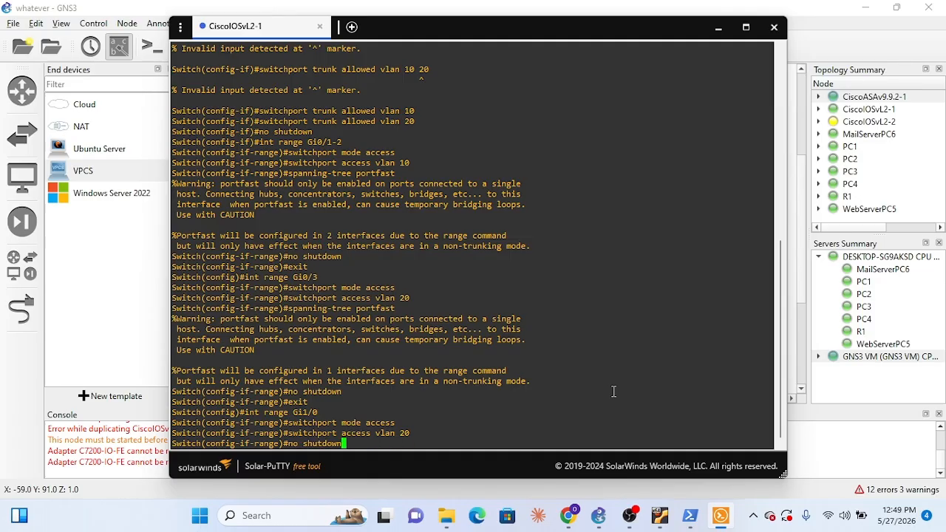
key(Up)
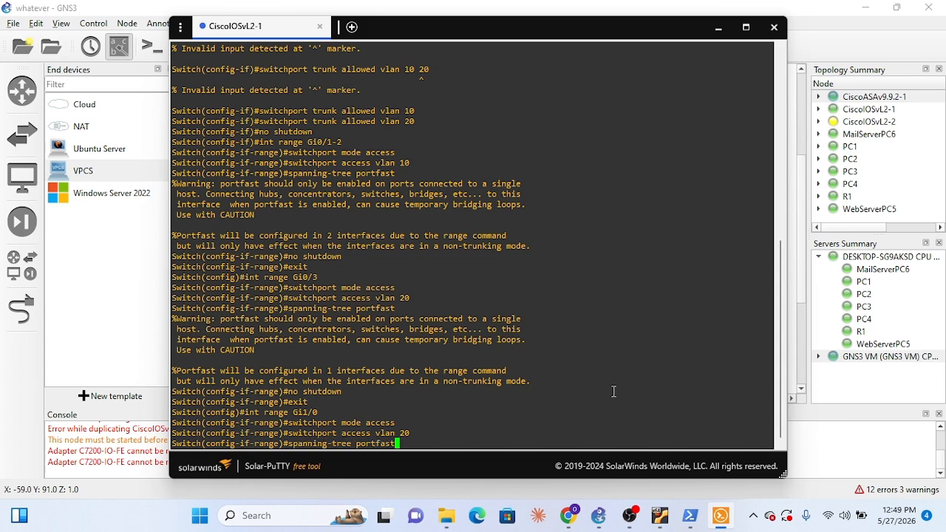
key(Return)
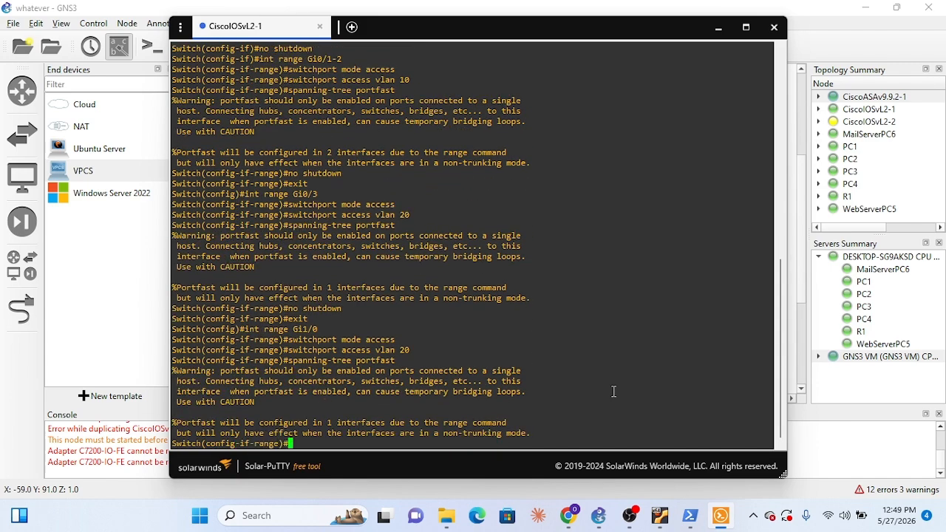
Bring up interface Gi1/0 with no shutdown and exit back to global configuration mode
key(Up)
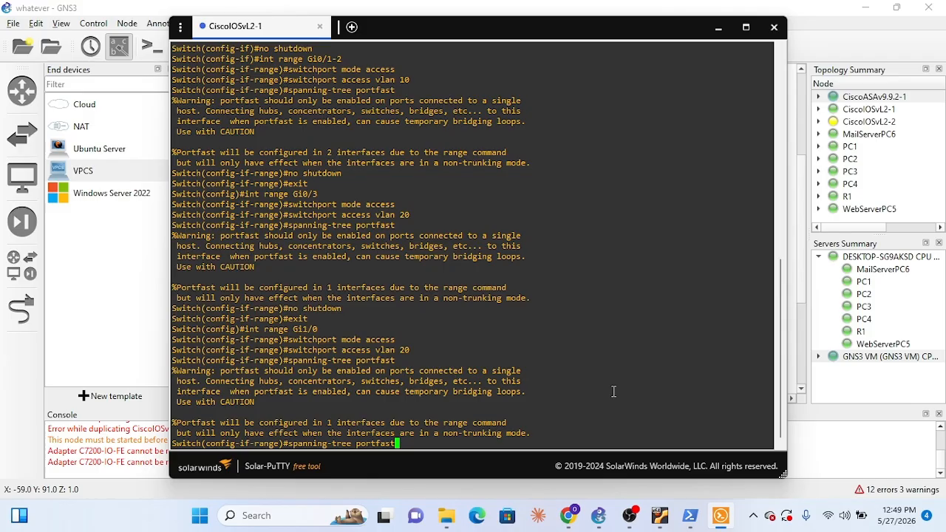
key(Up)
key(Up)
key(Up)
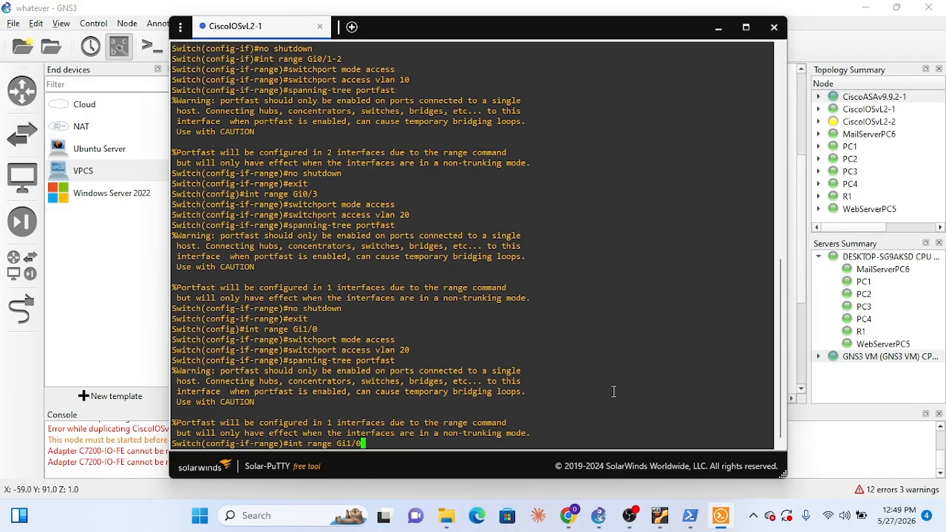
key(Up)
key(Up)
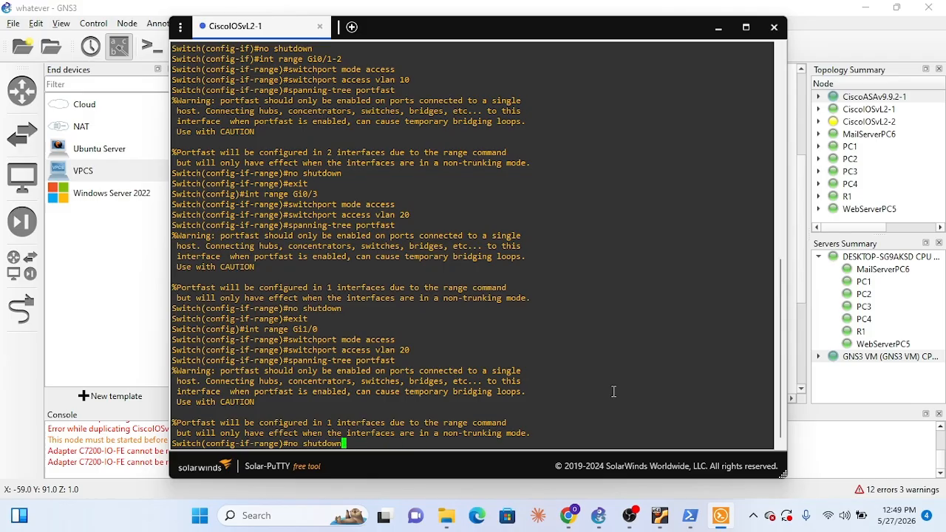
key(Return)
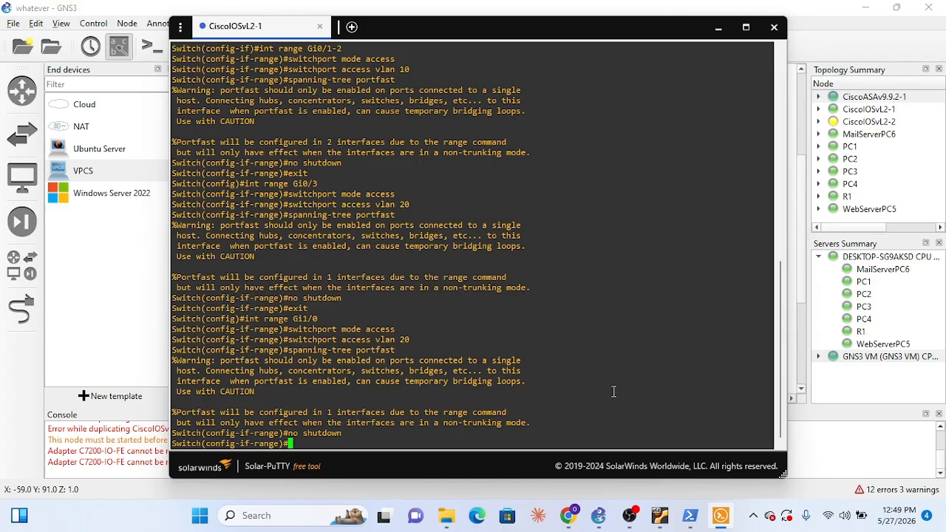
text(exit)
key(Return)
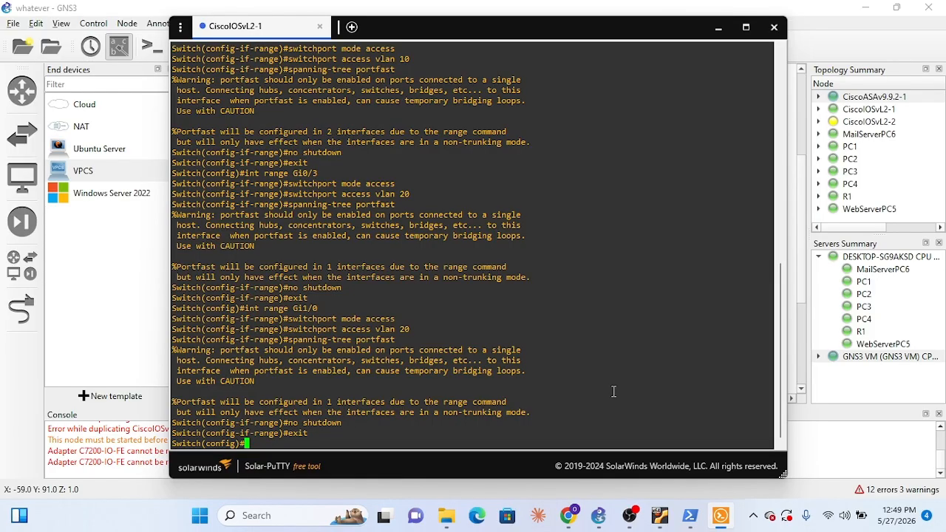
Minimize the switch console and suspend the CiscoIOSvL2-1 node on the topology
click(721, 31)
right_click(623, 245)
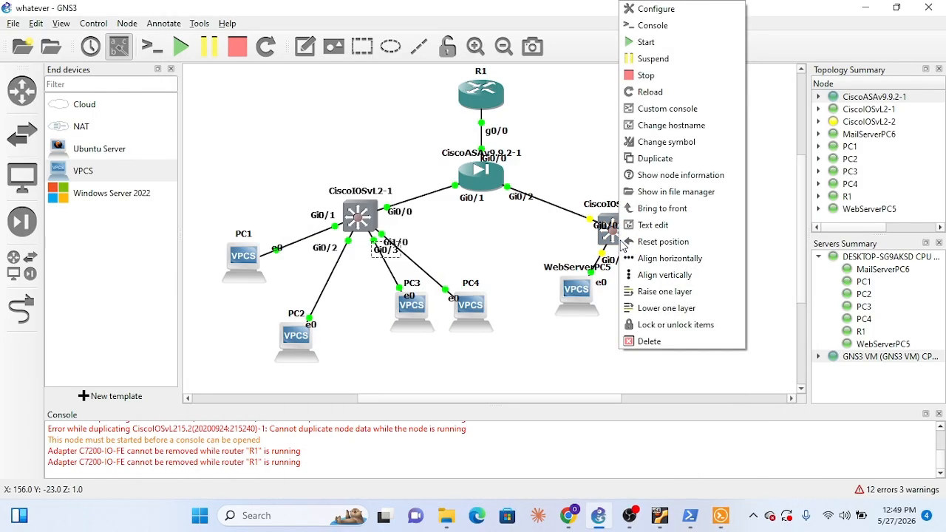
click(547, 248)
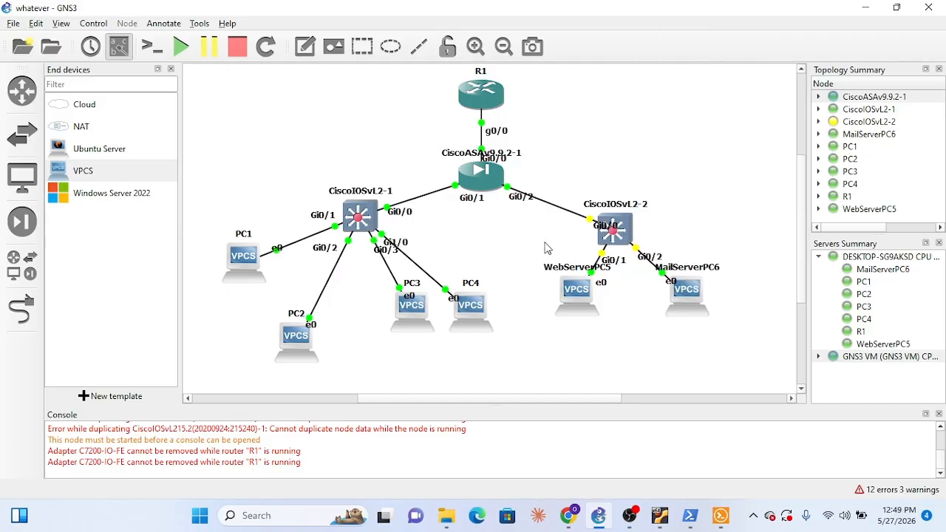
right_click(354, 207)
click(379, 264)
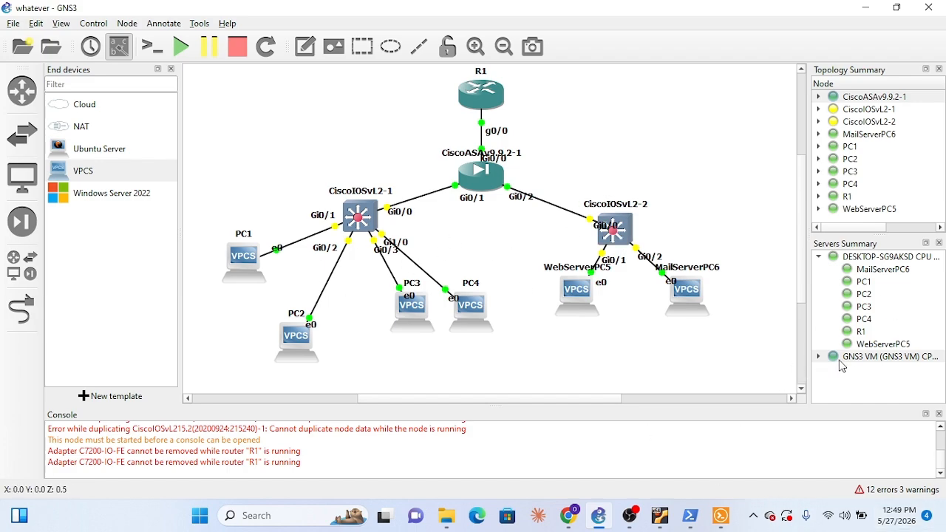
Start the suspended CiscoIOSvL2-2 switch on the topology
click(677, 200)
right_click(627, 244)
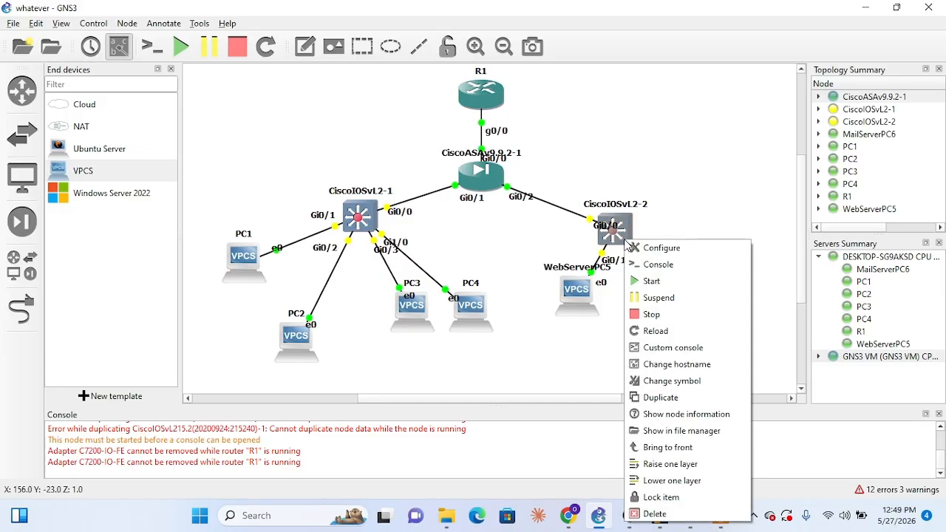
click(651, 280)
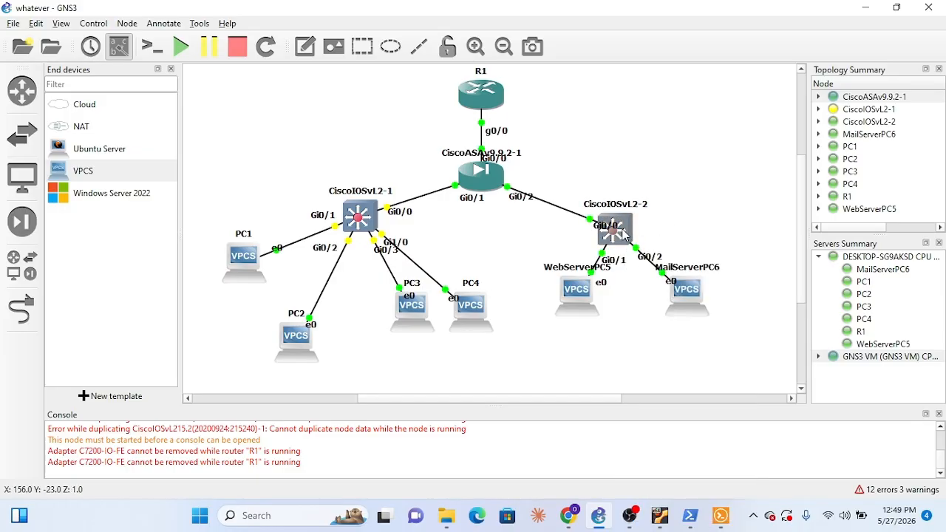
Open a console session to the CiscoIOSvL2-2 switch
click(723, 517)
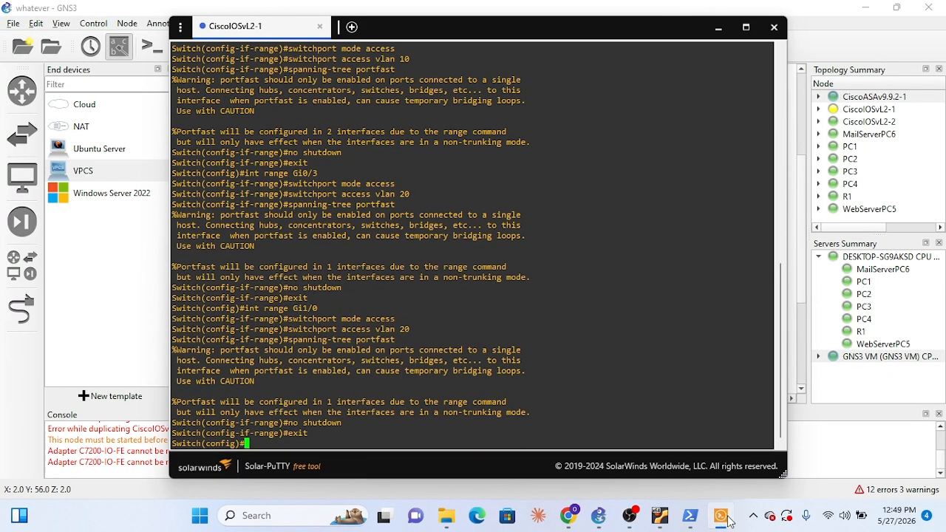
click(722, 517)
click(722, 517)
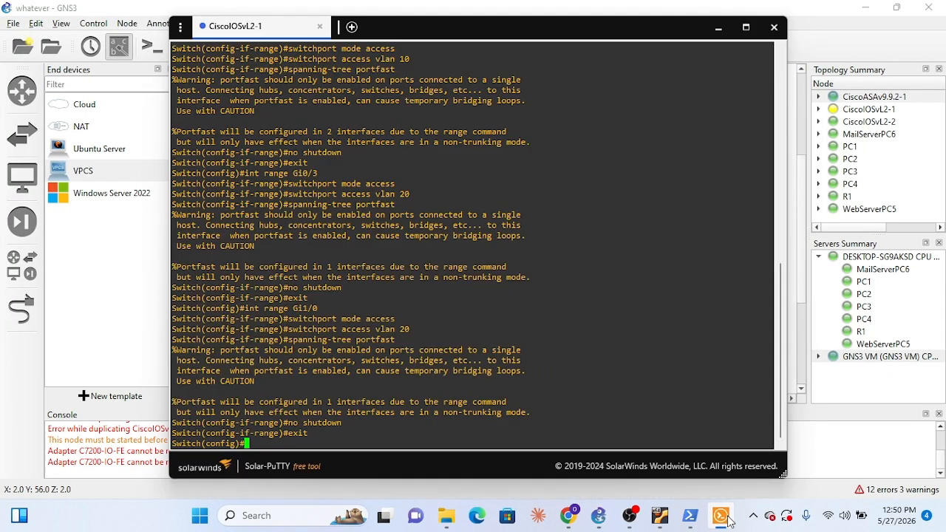
click(721, 517)
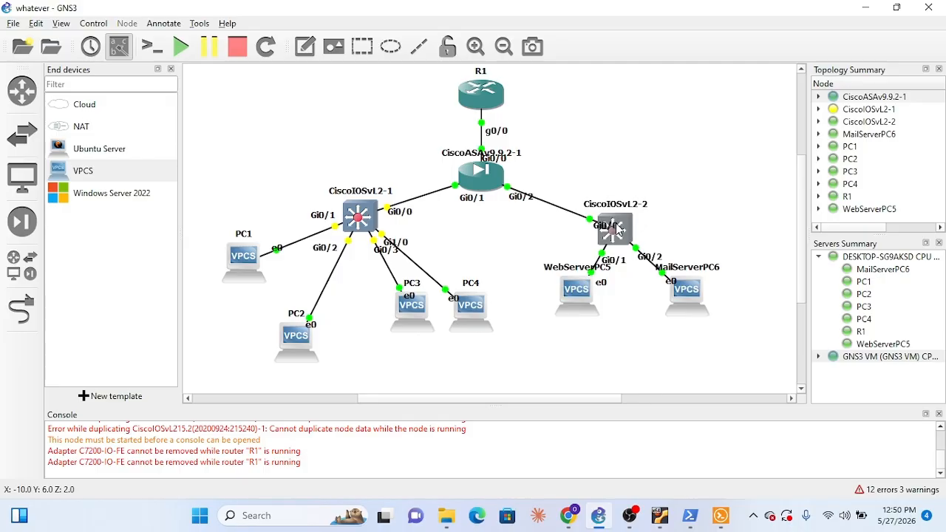
right_click(617, 226)
click(602, 243)
right_click(613, 236)
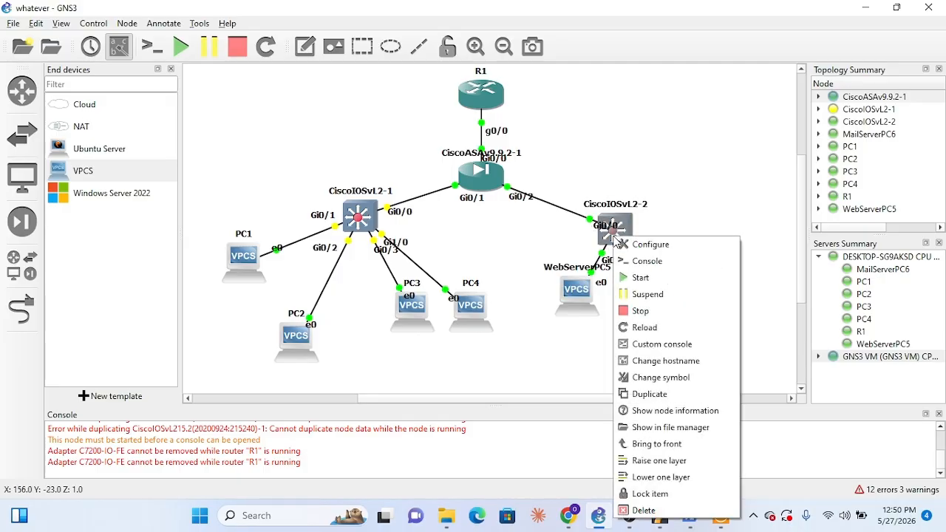
click(645, 262)
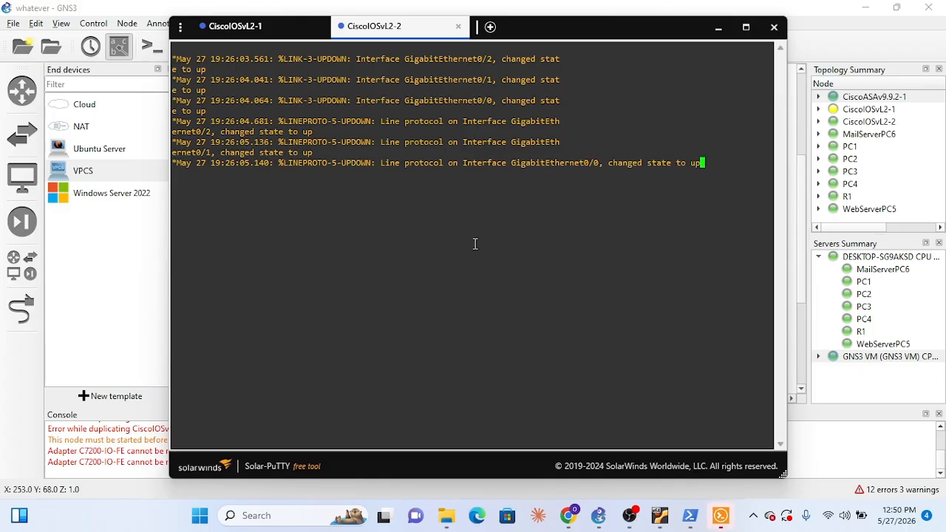
Enter privileged mode with en and global configuration mode with conf t on CiscoIOSvL2-2
key(Return)
text(en)
key(Return)
text(ch#c)
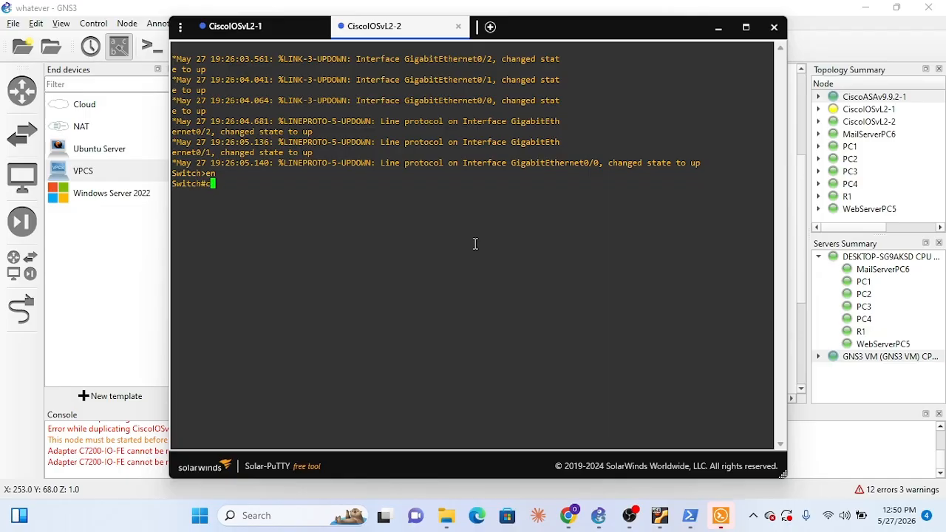
text(onf t)
key(Return)
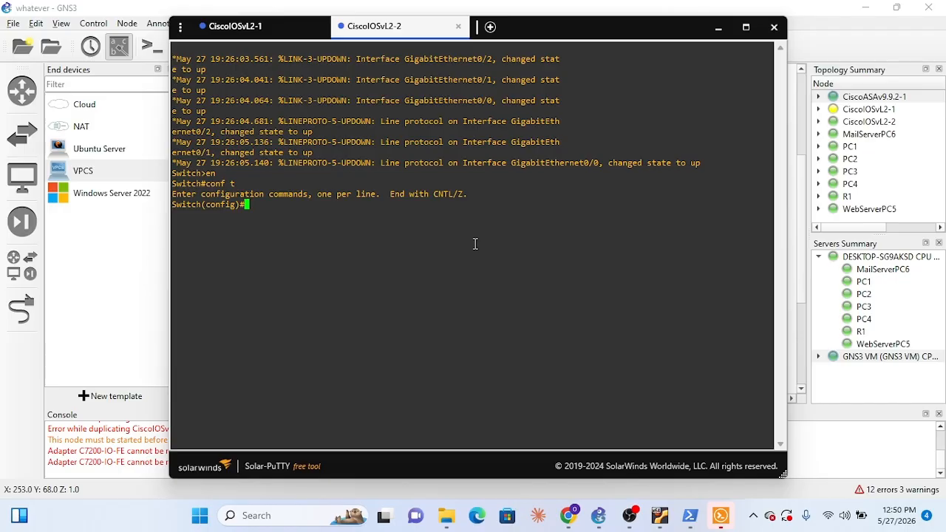
Select interface range Gi0/1-2 on CiscoIOSvL2-2 and set it to switchport mode access
text(int range Gi0/1-2)
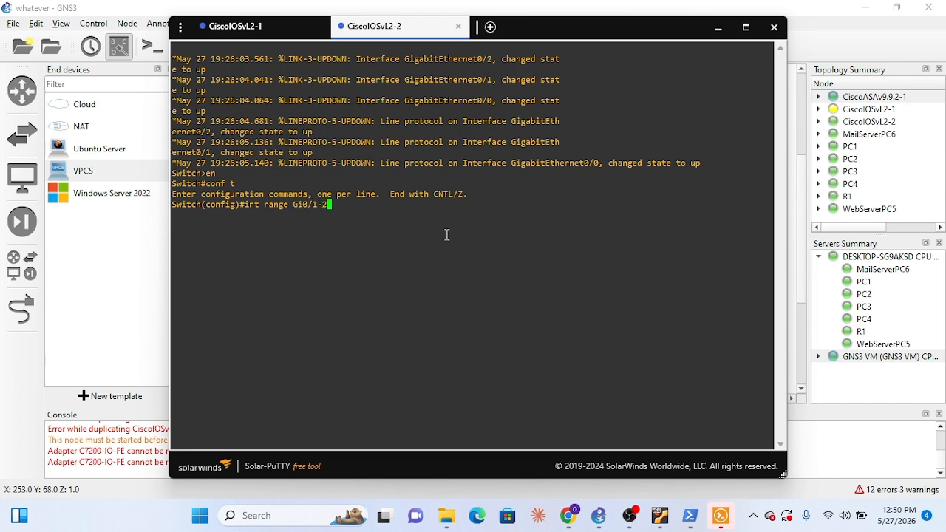
key(Return)
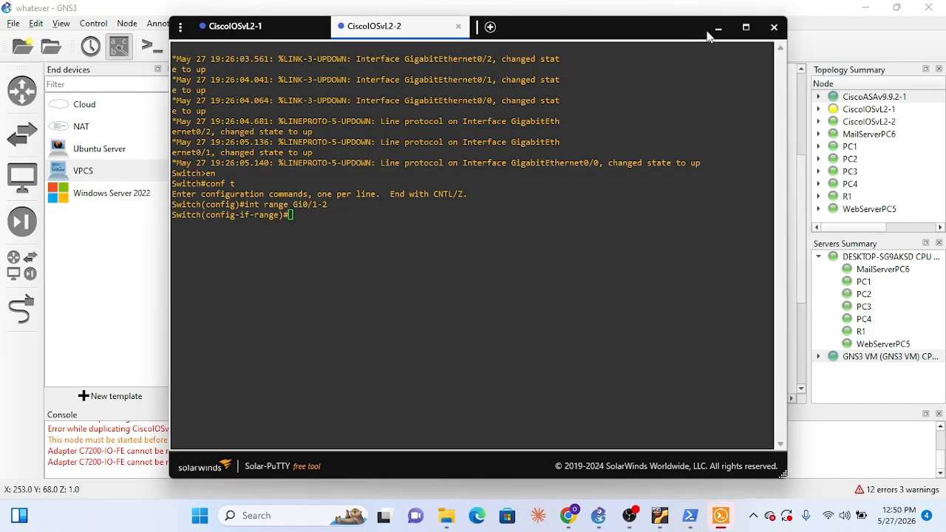
drag(676, 36, 700, 37)
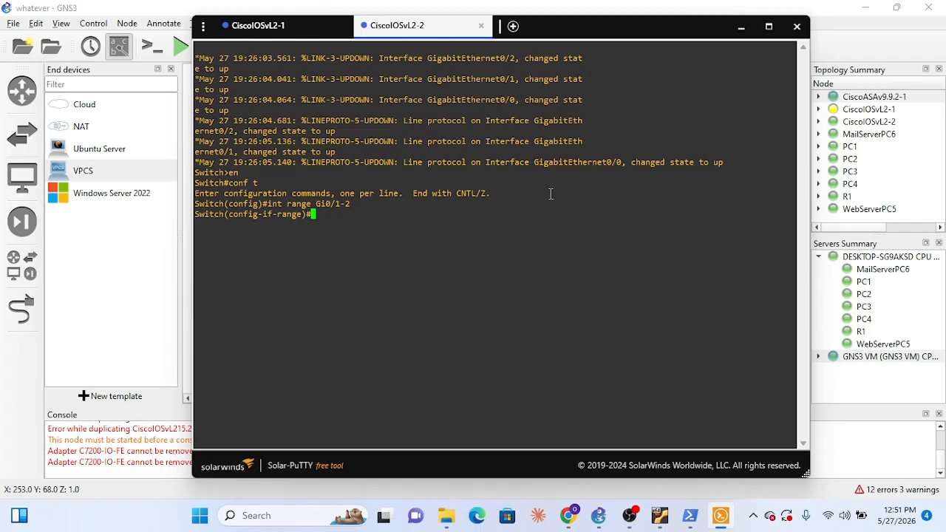
text(switchport mode )
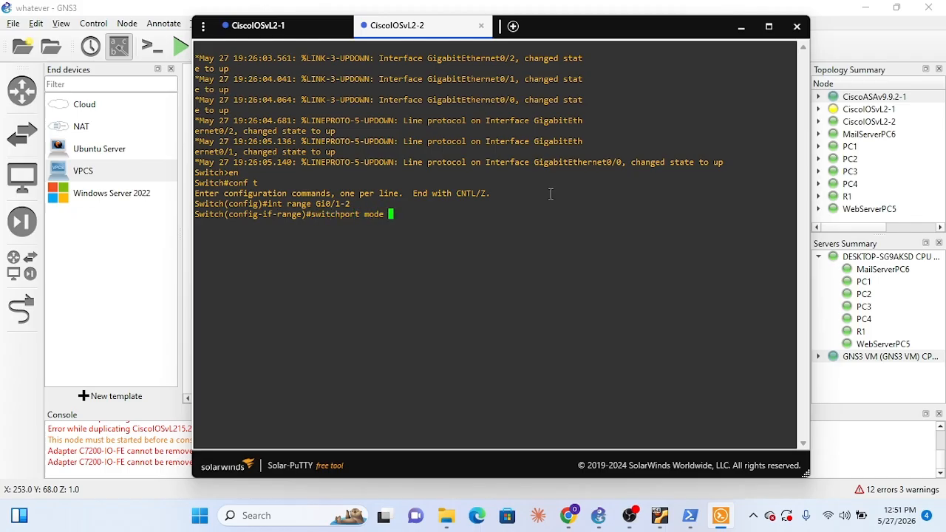
text(access)
key(Return)
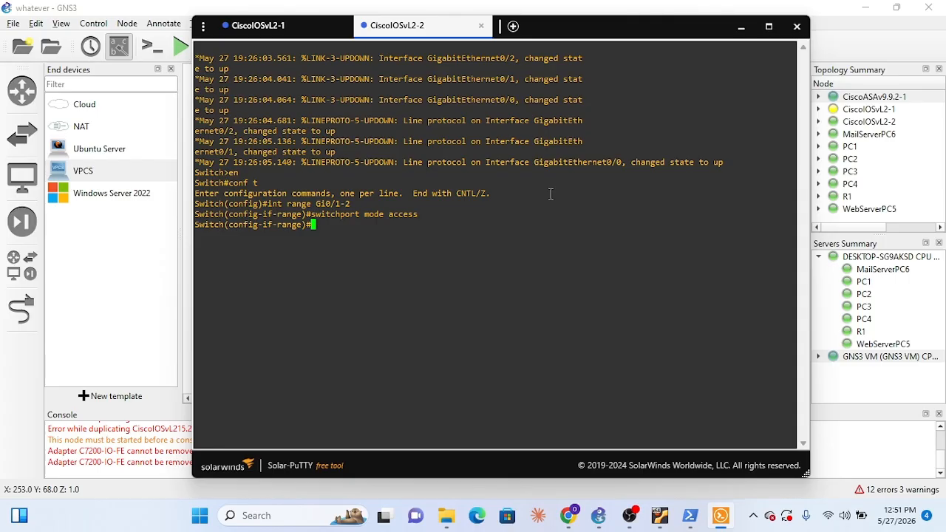
Enable spanning-tree portfast on interface range Gi0/1-2 and bring the interfaces up with no shutdown
text(spanning-tree p)
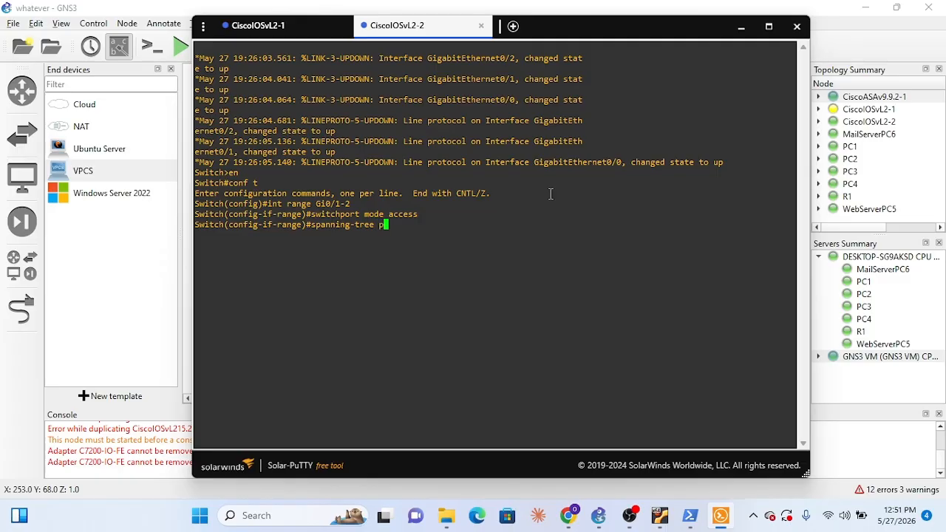
text(ortfast)
key(Return)
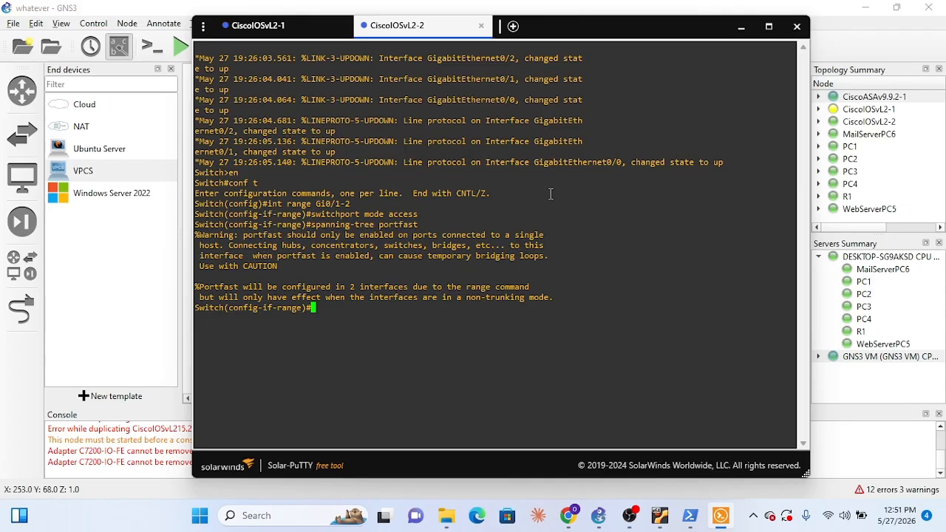
text(no shutdown)
key(Return)
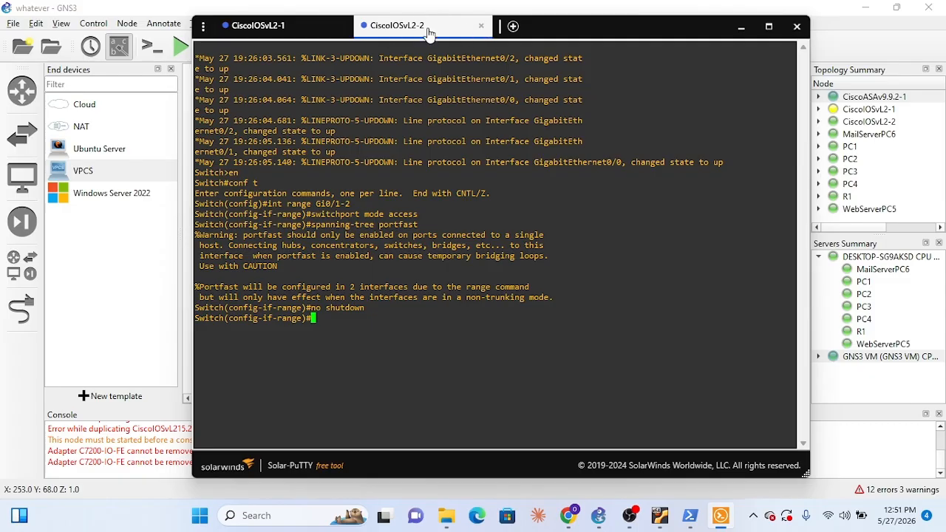
Minimize the switch console and suspend the CiscoIOSvL2-2 node on the topology
click(741, 27)
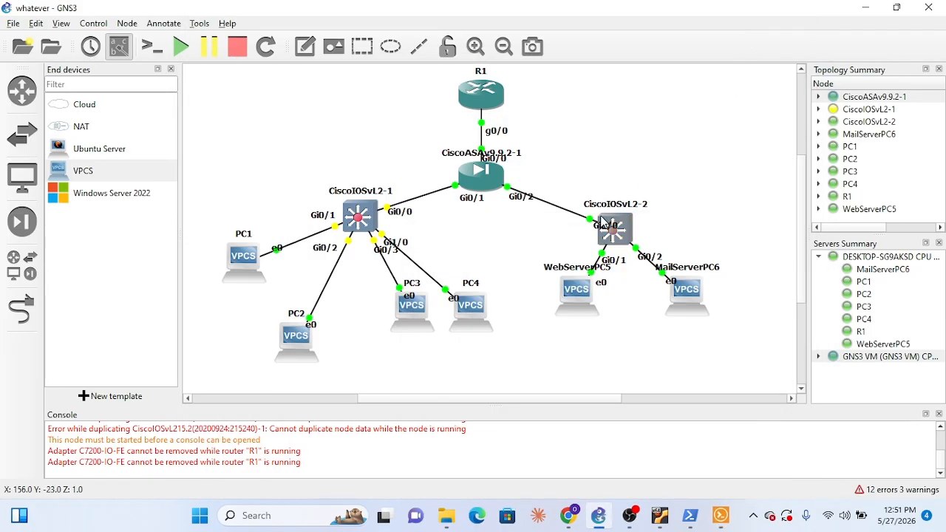
right_click(621, 223)
click(623, 214)
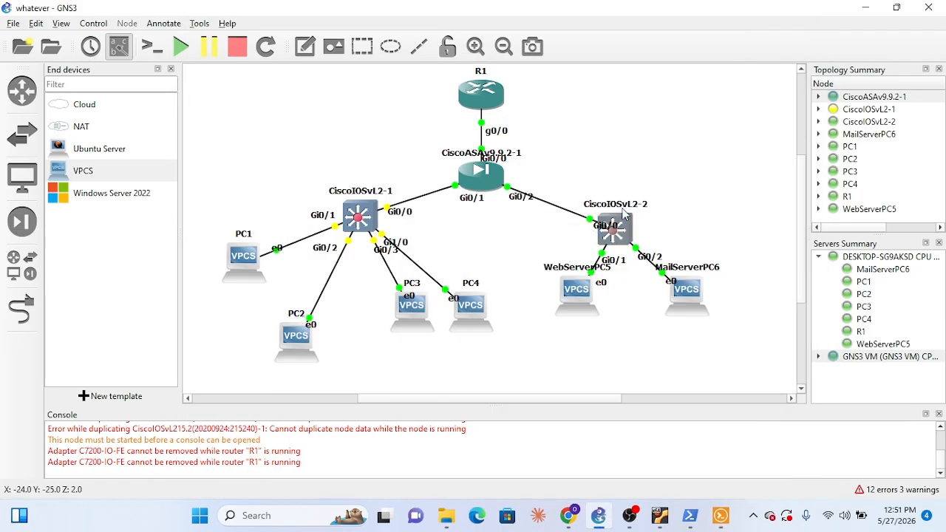
right_click(628, 232)
click(671, 294)
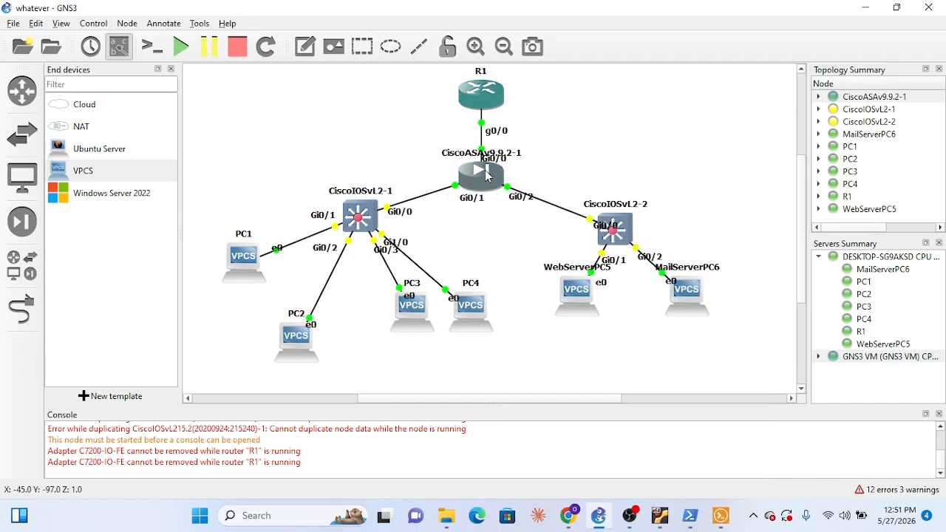
Open the CiscoASAv9.9.2-1 console from the topology and bring up its command prompt
right_click(486, 175)
click(515, 189)
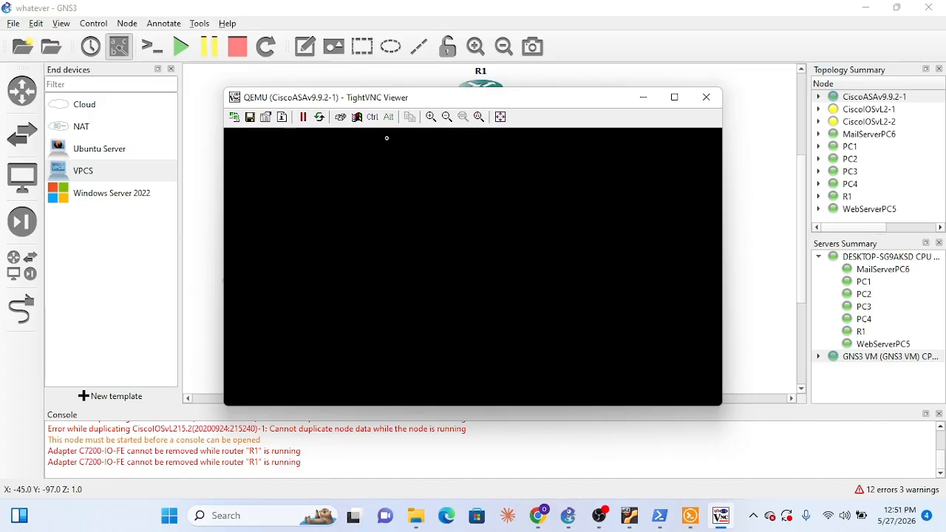
click(690, 515)
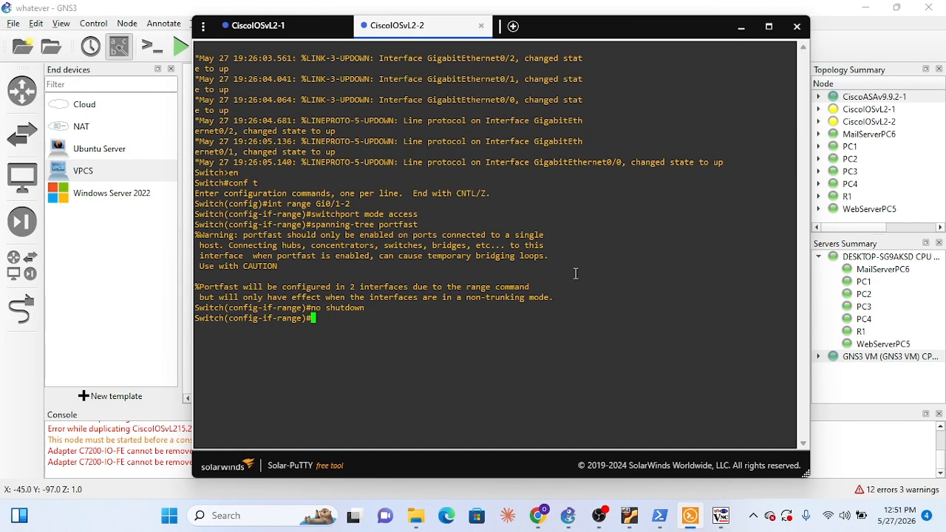
click(742, 27)
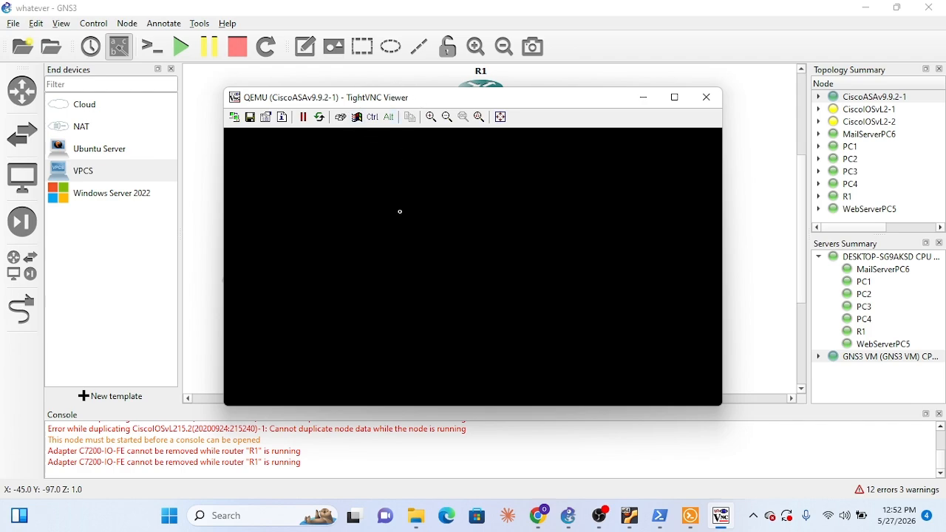
key(Return)
key(Return)
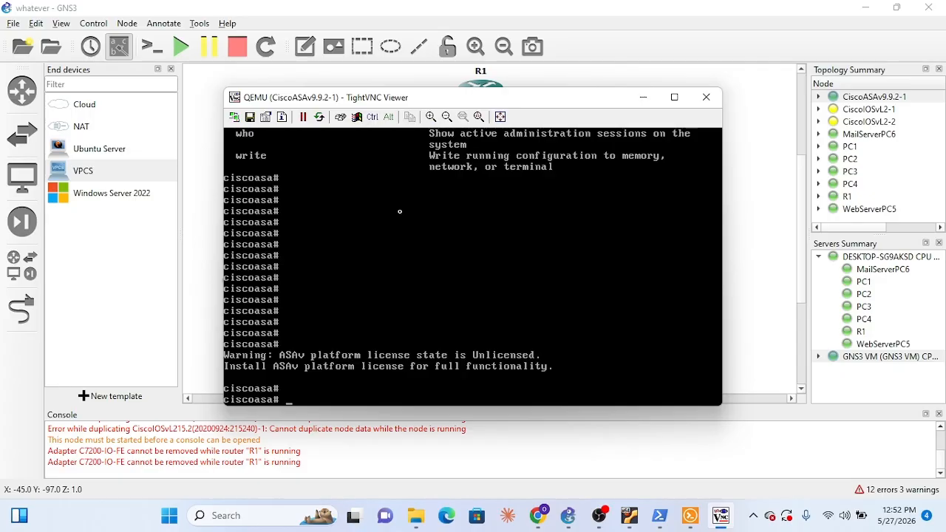
Try to select the ASA's interfaces with int Gi0/0-2 after checking the port labels on the topology
text(int Gi)
click(643, 97)
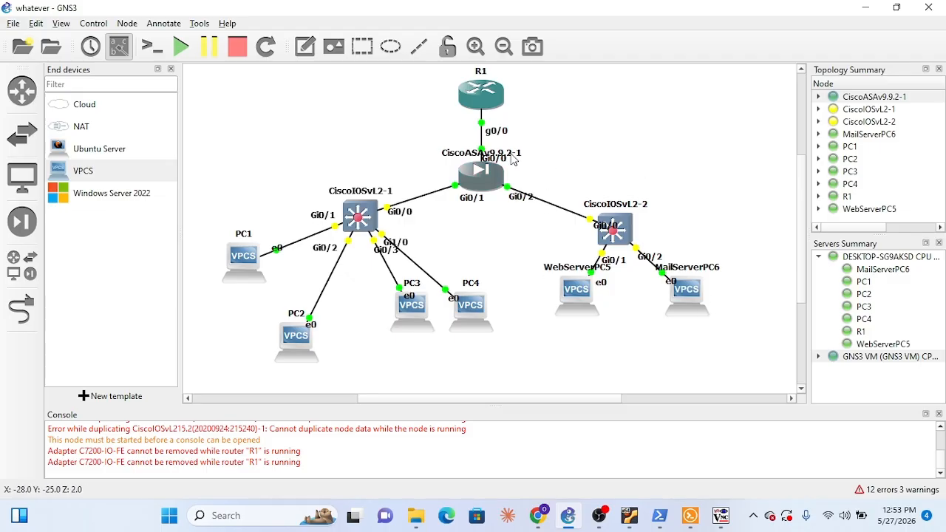
click(721, 515)
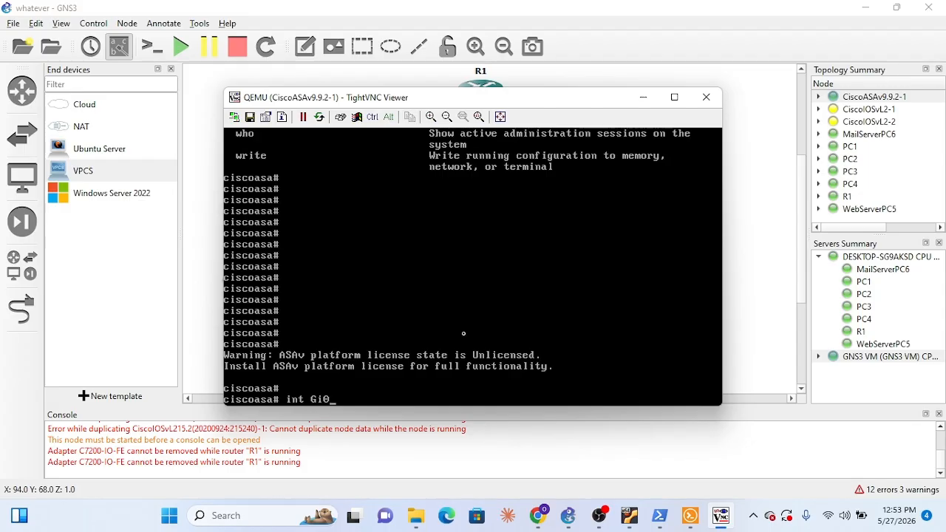
text(/1-2)
click(643, 97)
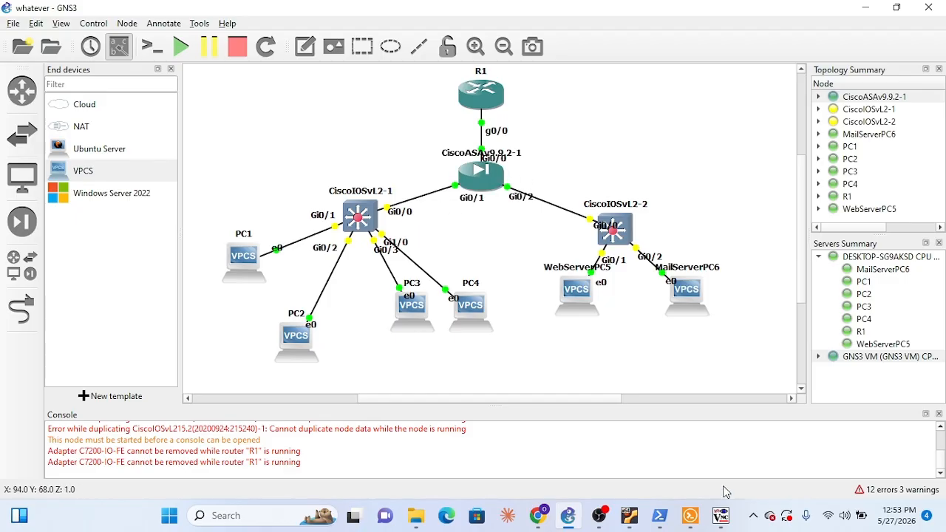
click(724, 527)
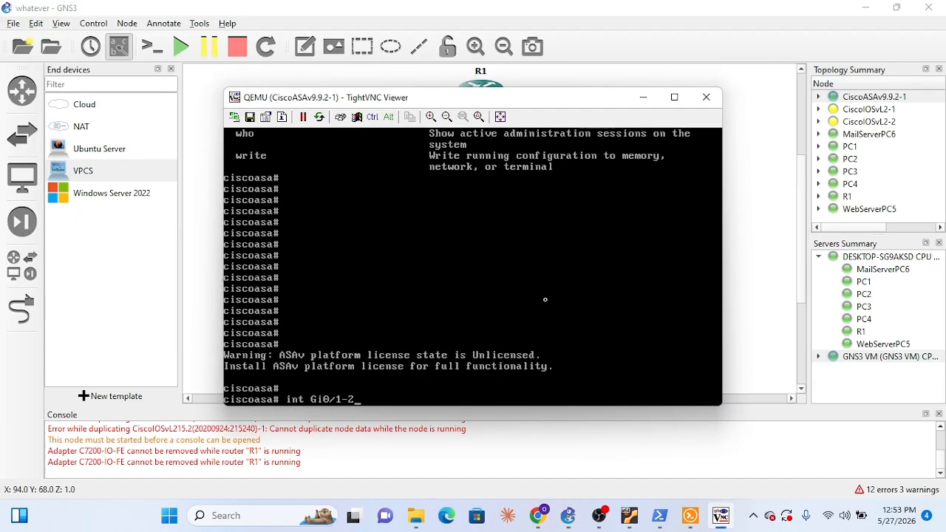
key(BackSpace)
key(BackSpace)
key(BackSpace)
text(0-2)
key(Return)
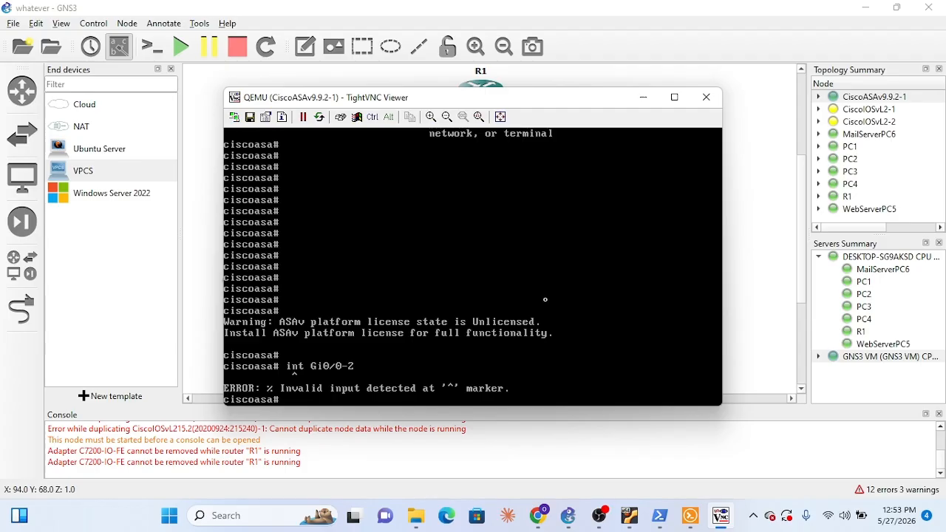
Retry the interface selection on the ASA using the full command interface Gi0/0-2
key(Up)
text(erface_Gi0/0-2)
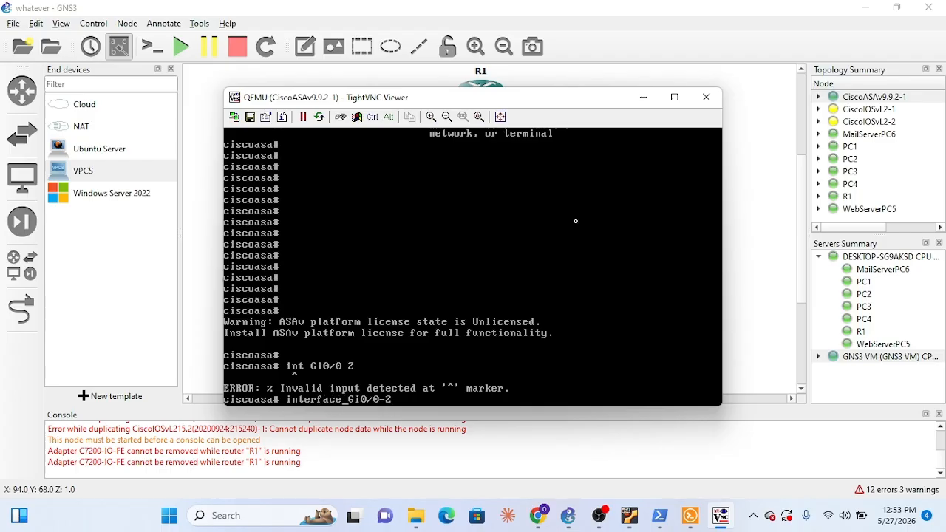
key(Return)
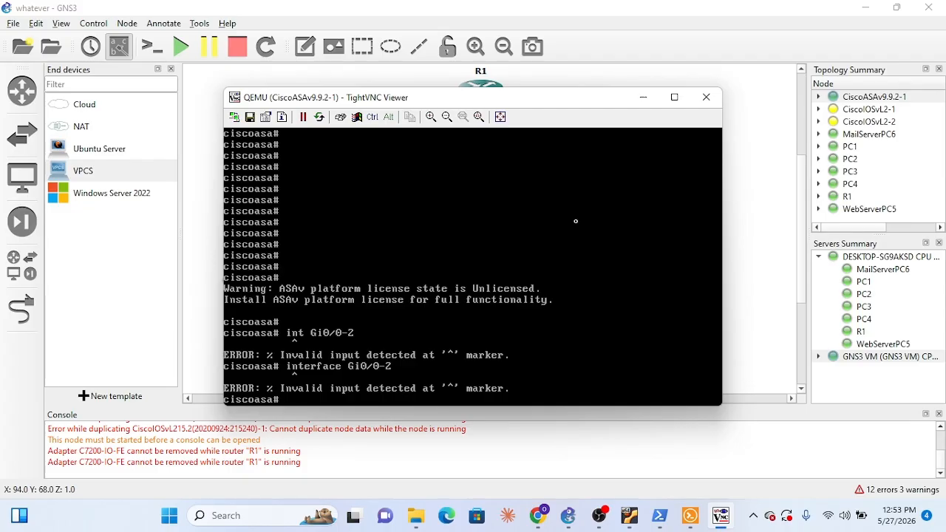
Clear the recalled command, enter the ASA's global configuration mode with conf t, and decline anonymous error reporting with n
key(Up)
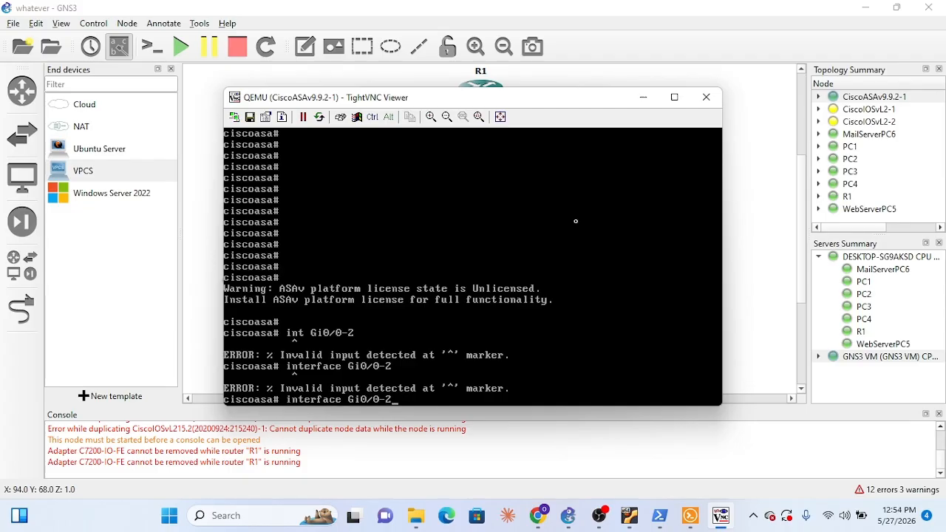
key(BackSpace)
key(BackSpace)
key(BackSpace)
key(BackSpace)
key(BackSpace)
key(BackSpace)
key(BackSpace)
key(BackSpace)
key(BackSpace)
key(BackSpace)
key(BackSpace)
key(BackSpace)
key(BackSpace)
key(BackSpace)
key(BackSpace)
key(BackSpace)
key(BackSpace)
text(conf t)
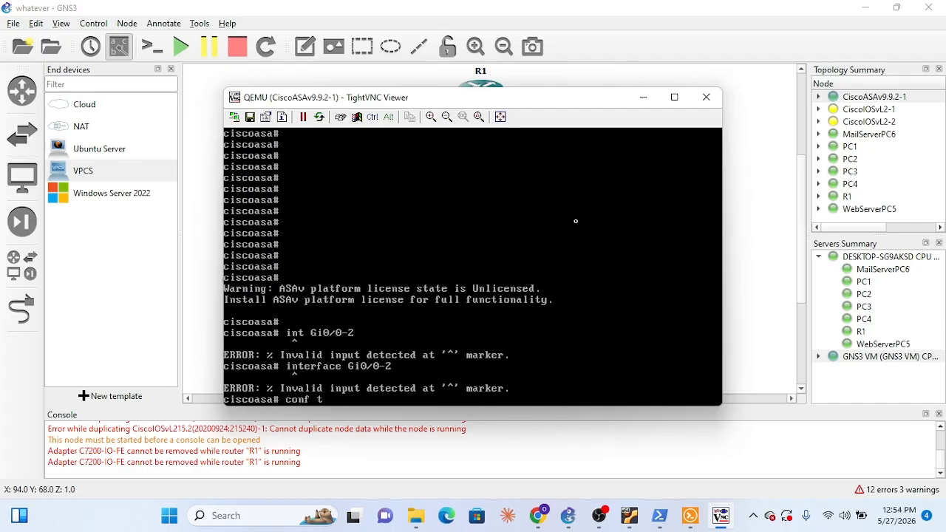
key(Return)
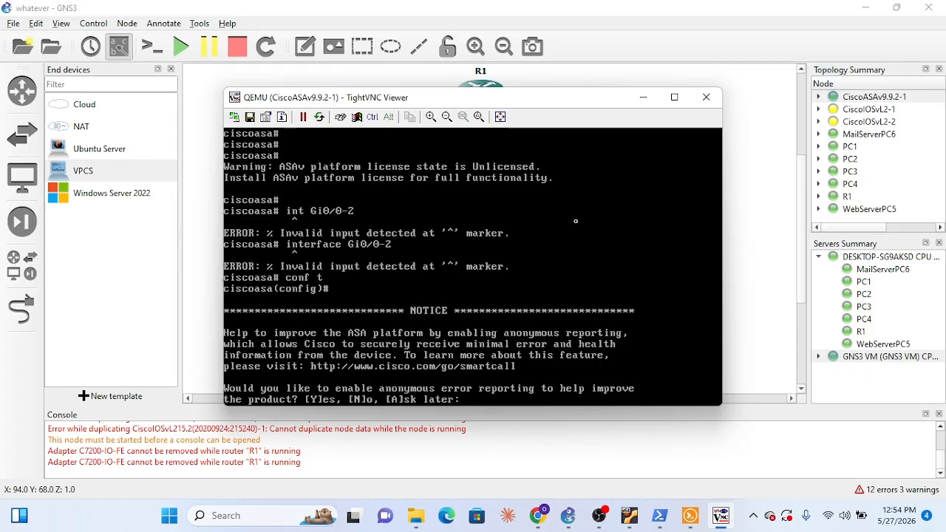
text(n)
key(Return)
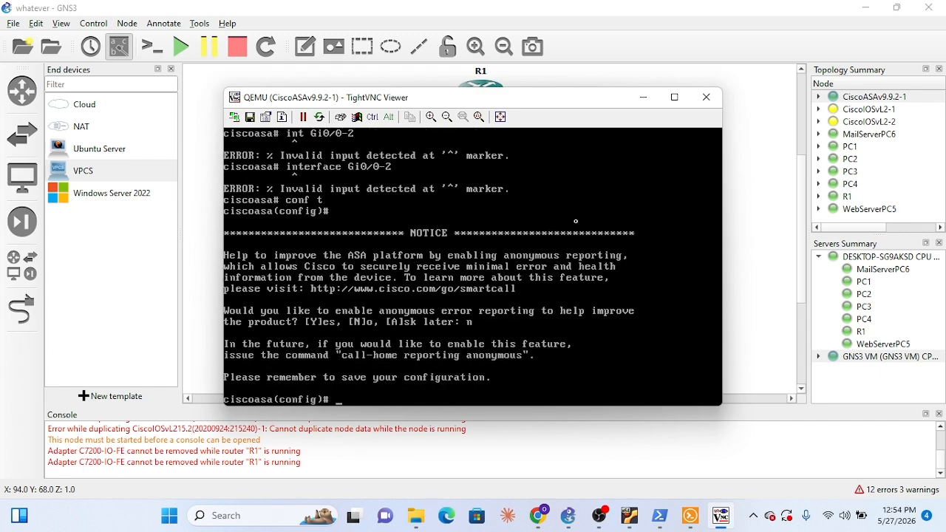
Enter configuration for the ASA's interface Gi0/0 and name it outside with nameif
text(interface Gi0/0-2)
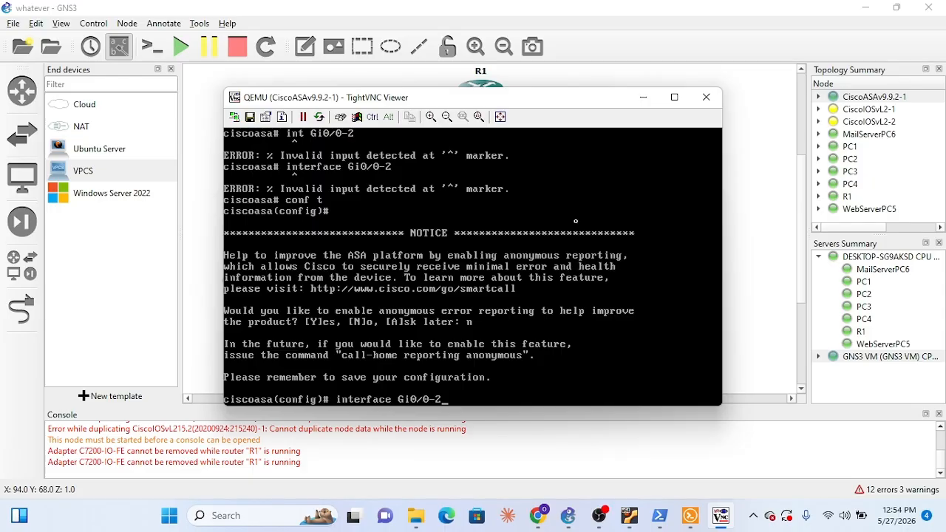
key(BackSpace)
key(BackSpace)
key(BackSpace)
text(0)
key(Return)
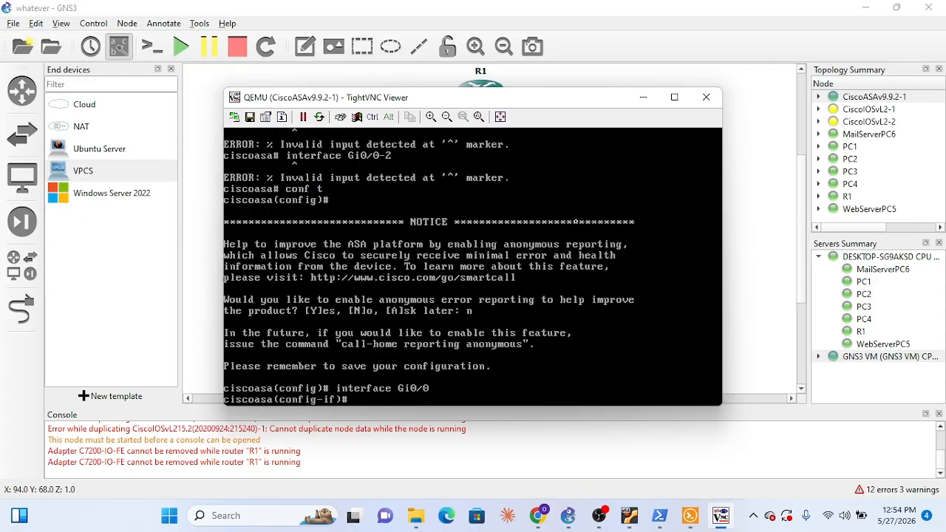
text(nameif outside)
key(Return)
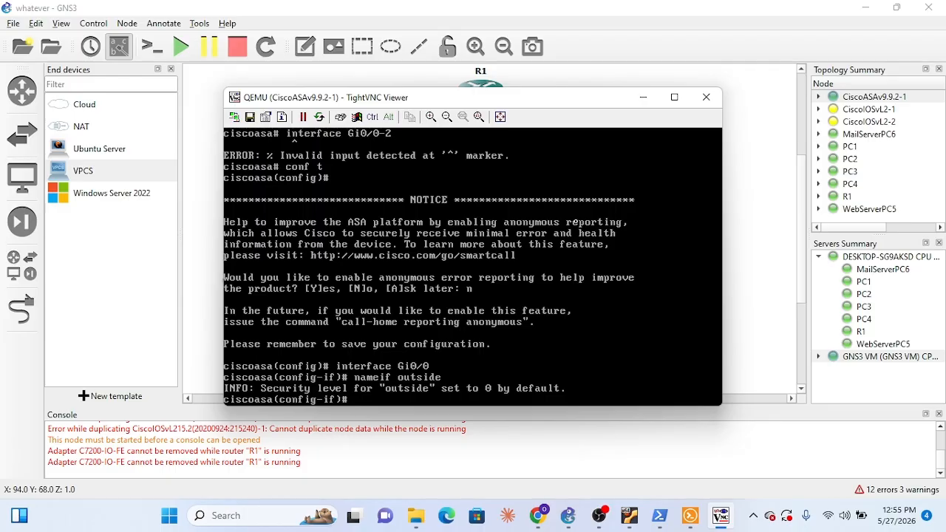
Set the security level of the ASA's outside interface to 0
text(security-level 0)
key(Return)
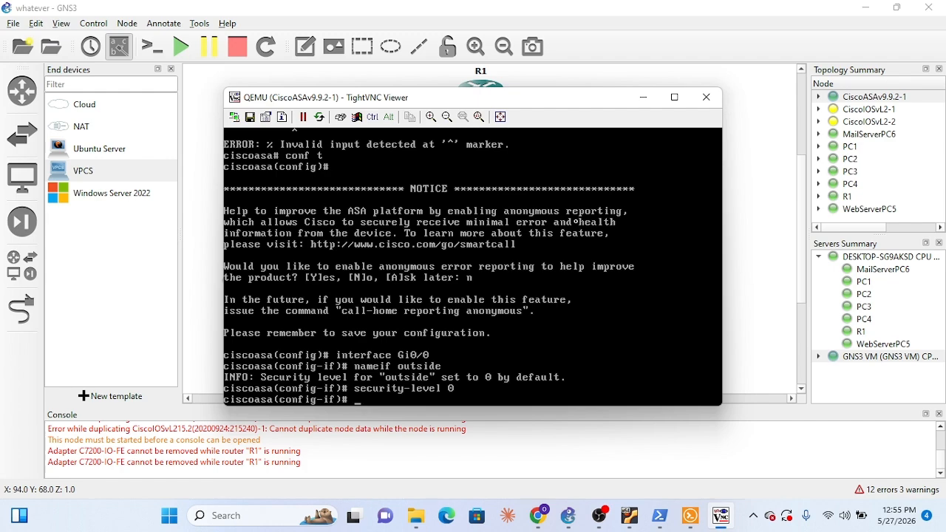
Assign IP address 203.0.113.2 with mask 255.255.255.252 to the ASA's outside interface
text(ip address )
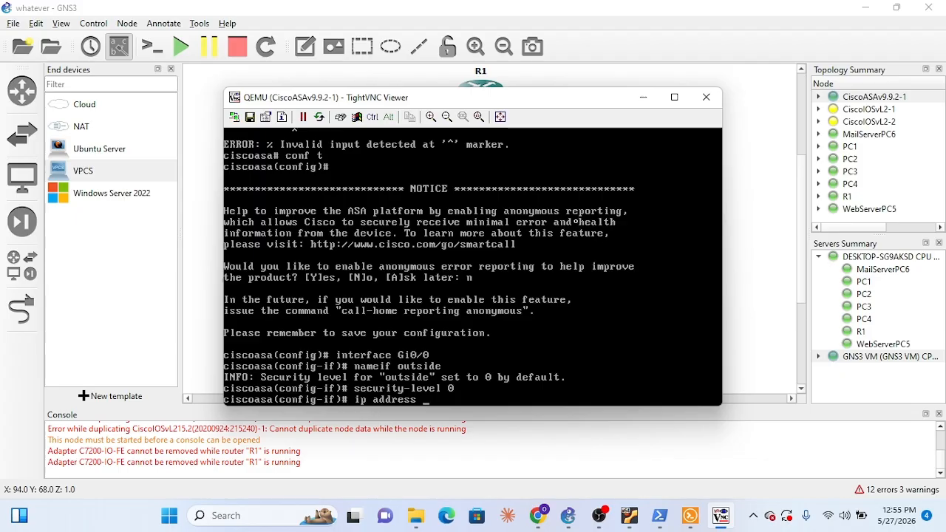
text(203.0)
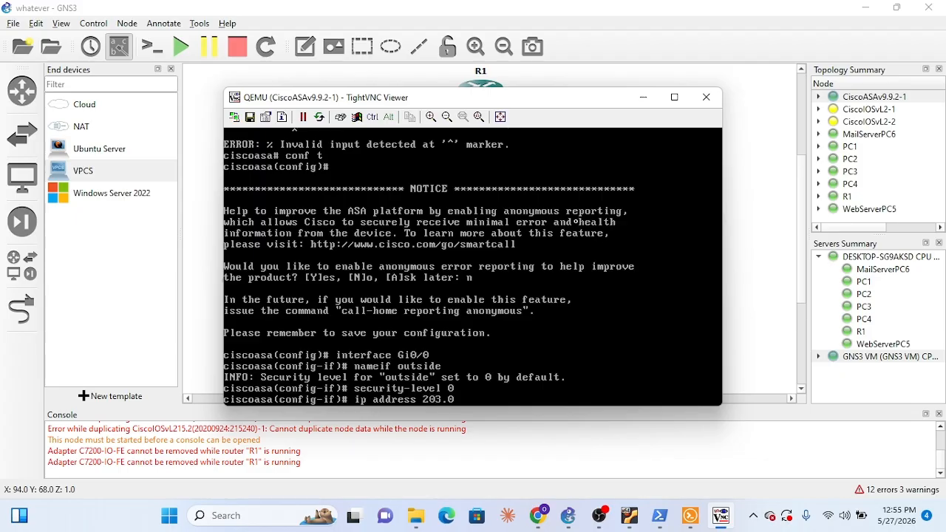
text(.113.2 25)
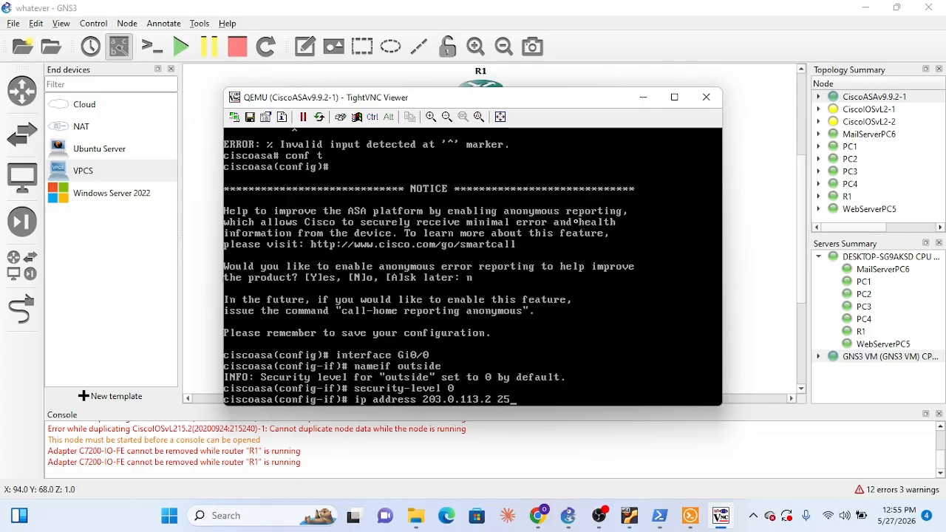
text(5.255.255.252)
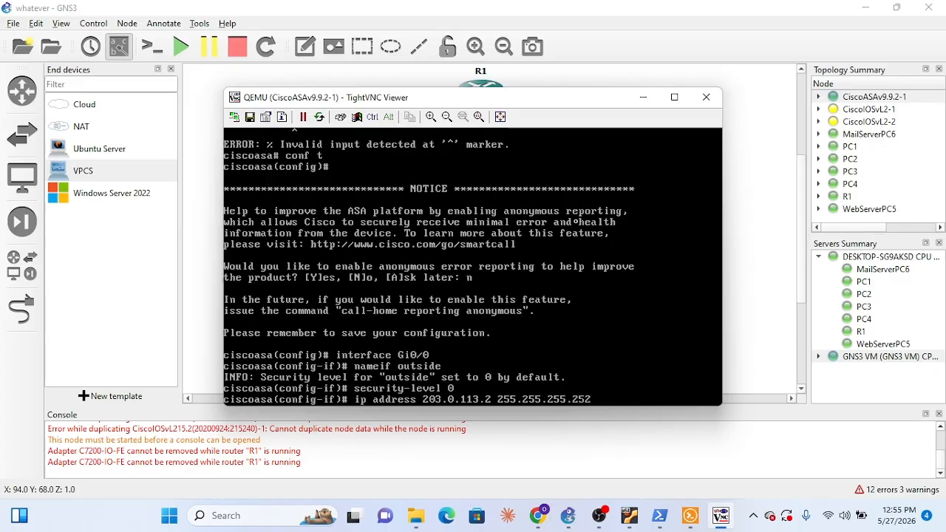
key(Return)
Enable the ASA's Gi0/0 interface with no shutdown and exit to global configuration mode
text(no )
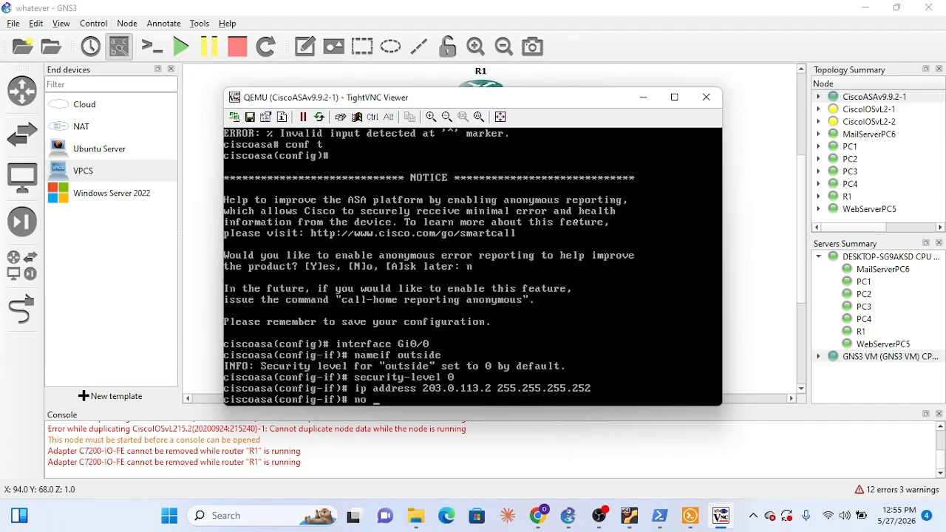
text(shutdown)
key(Return)
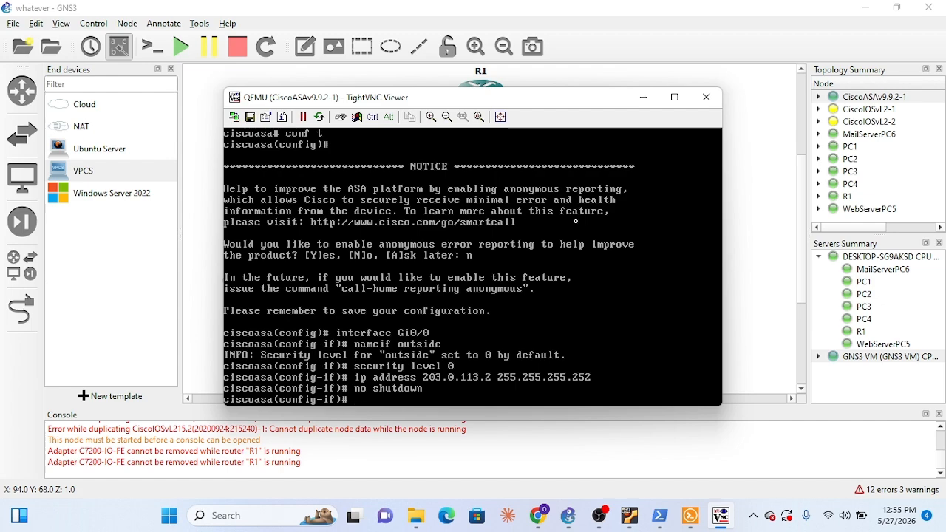
text(exit)
key(Return)
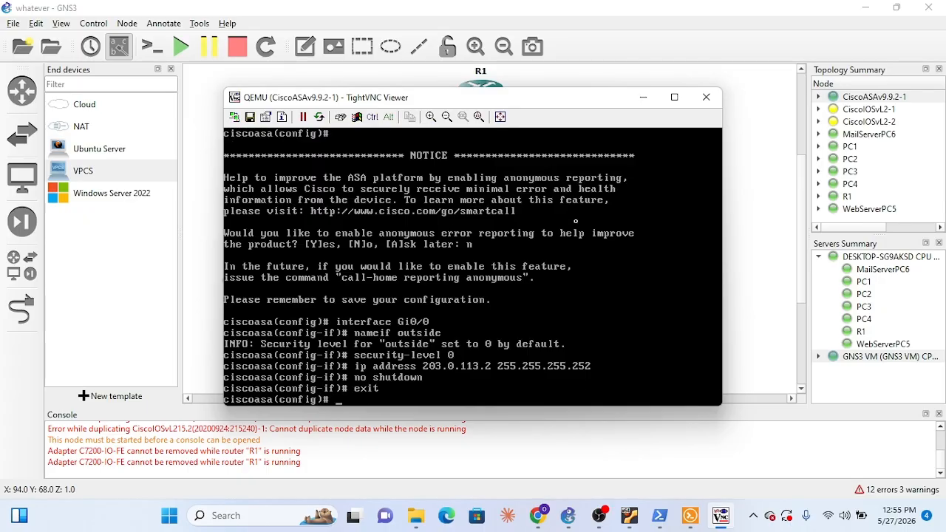
Switch to Solar-PuTTY to review the configuration in the CiscoIOSvL2-2 and CiscoIOSvL2-1 consoles, and return to the ASA console
click(690, 515)
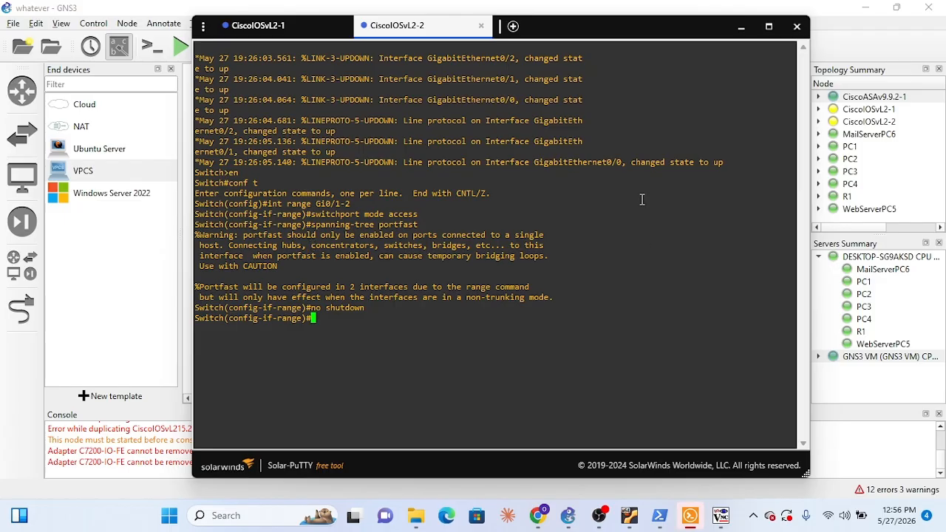
click(741, 27)
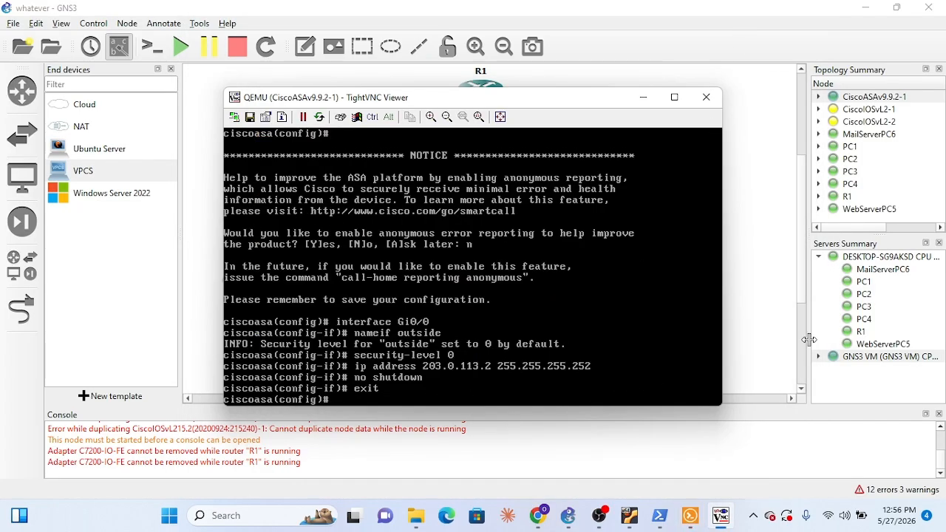
mouse_move(723, 520)
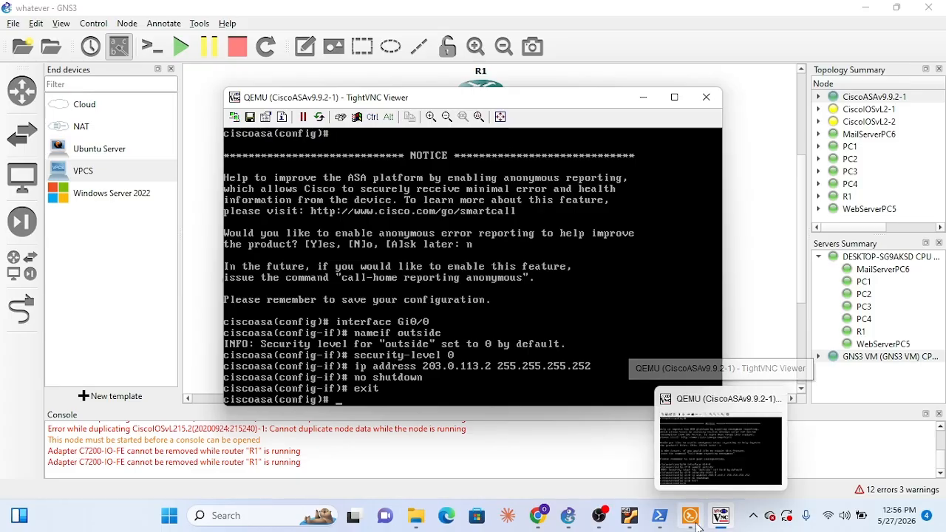
click(690, 458)
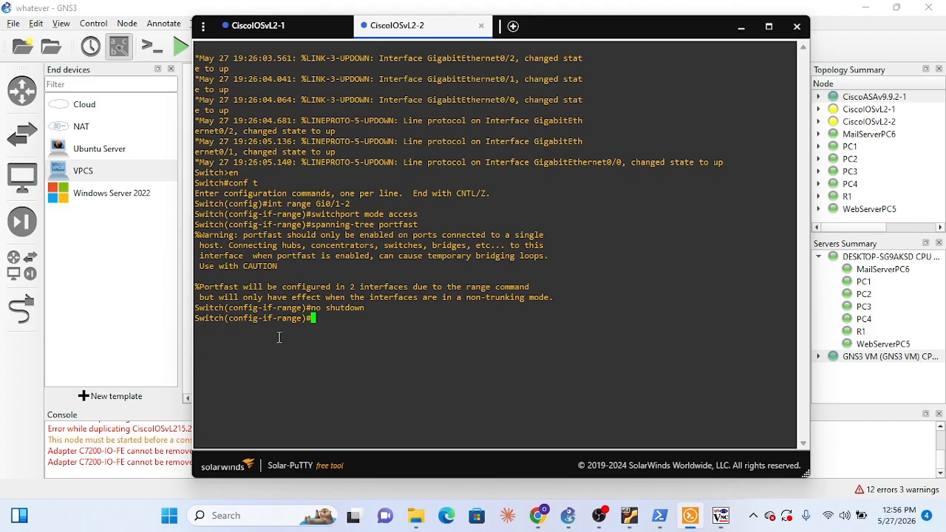
click(275, 26)
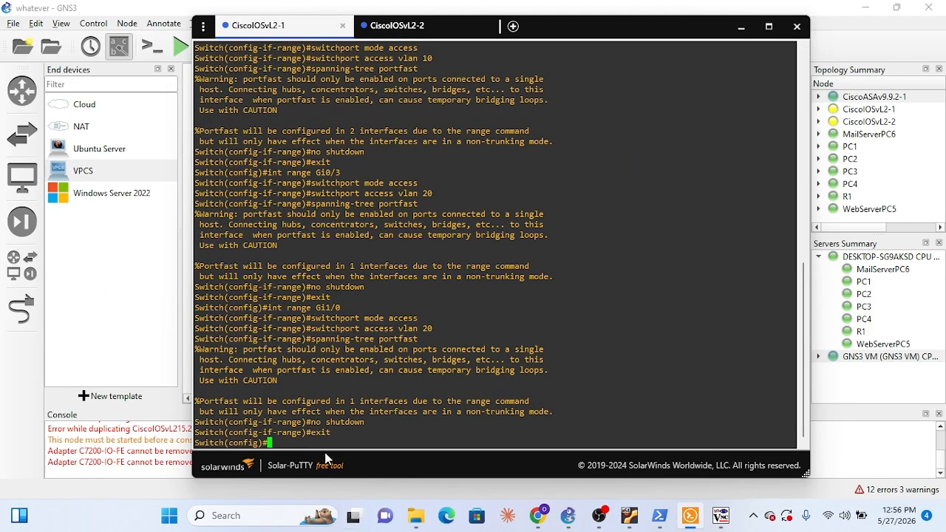
click(741, 27)
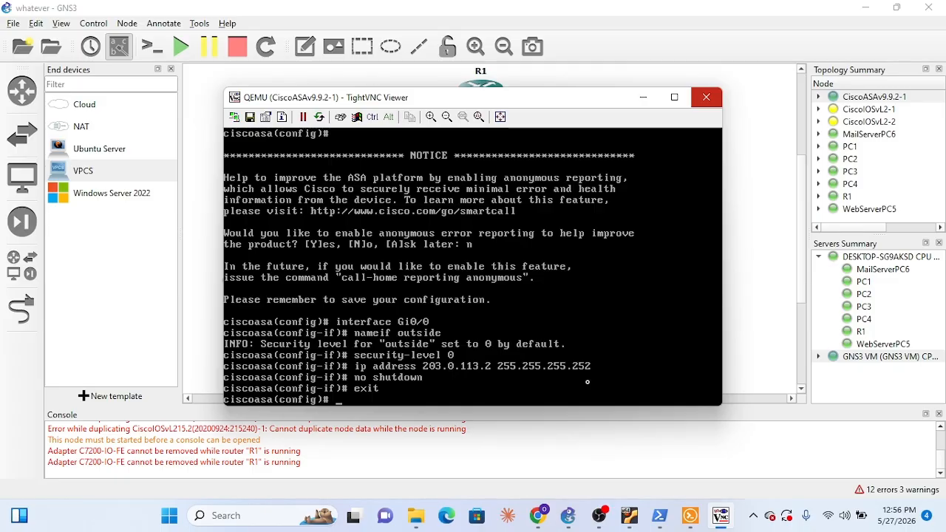
On the ASA's interface Gi0/1, remove the interface name and IP address with no nameif and no ip address
text(int)
text(g)
key(BackSpace)
text(Gi0/1)
key(Return)
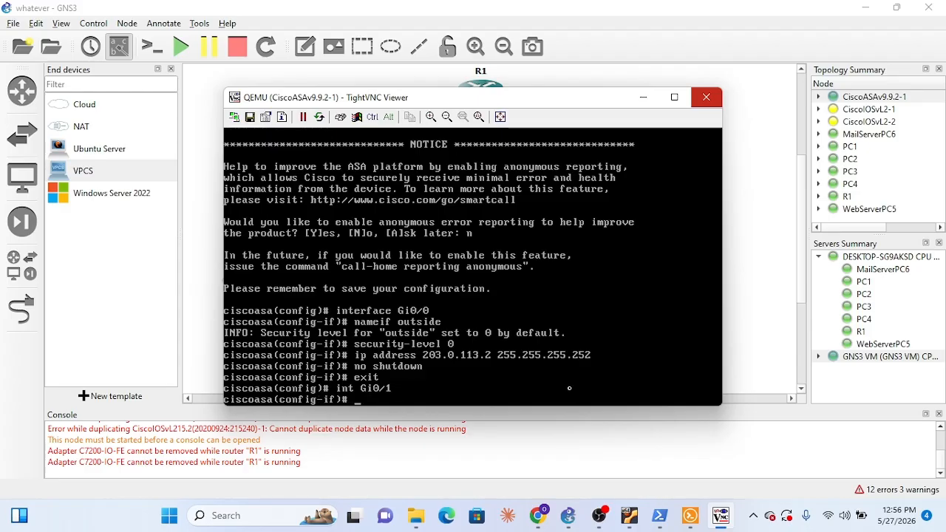
text(no nam)
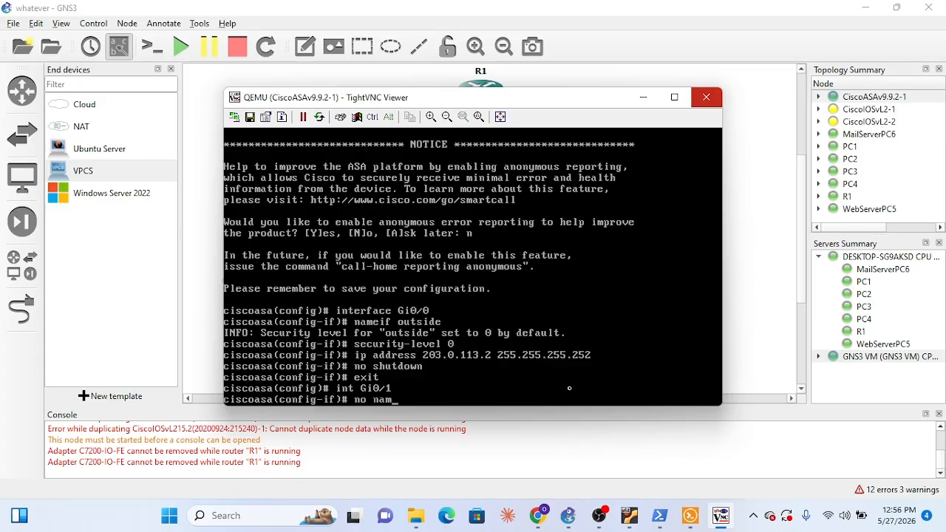
text(eif)
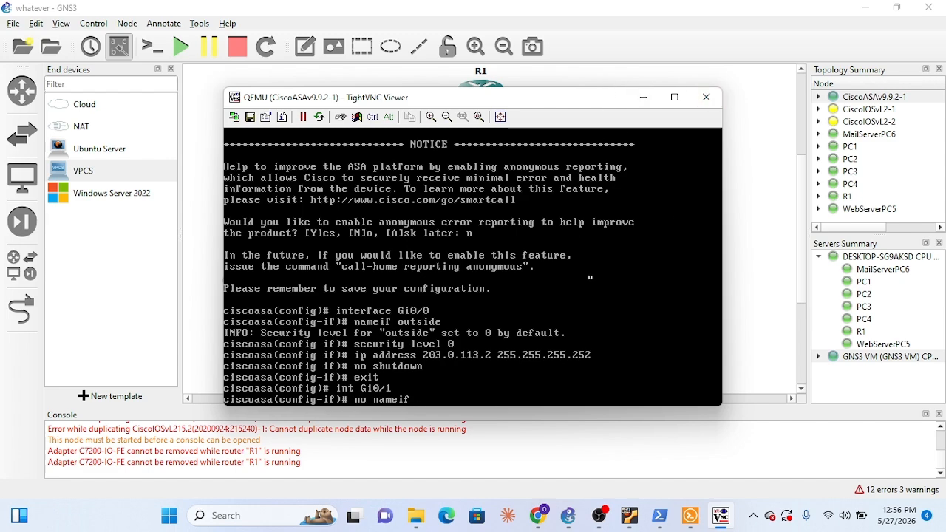
key(Return)
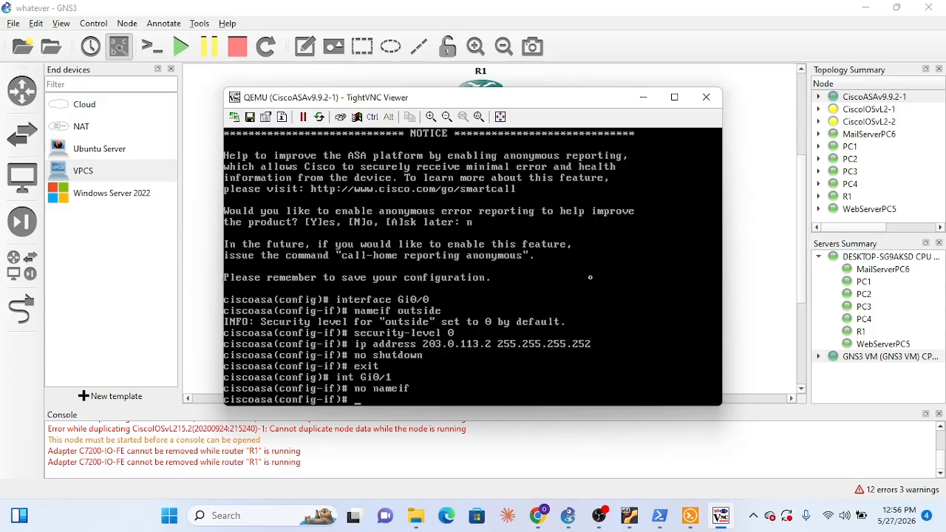
text(no ip address)
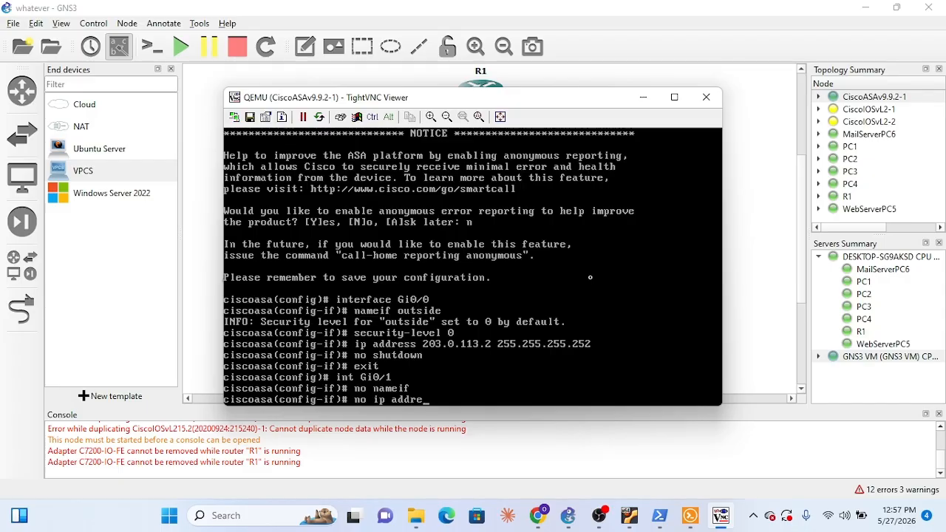
key(Return)
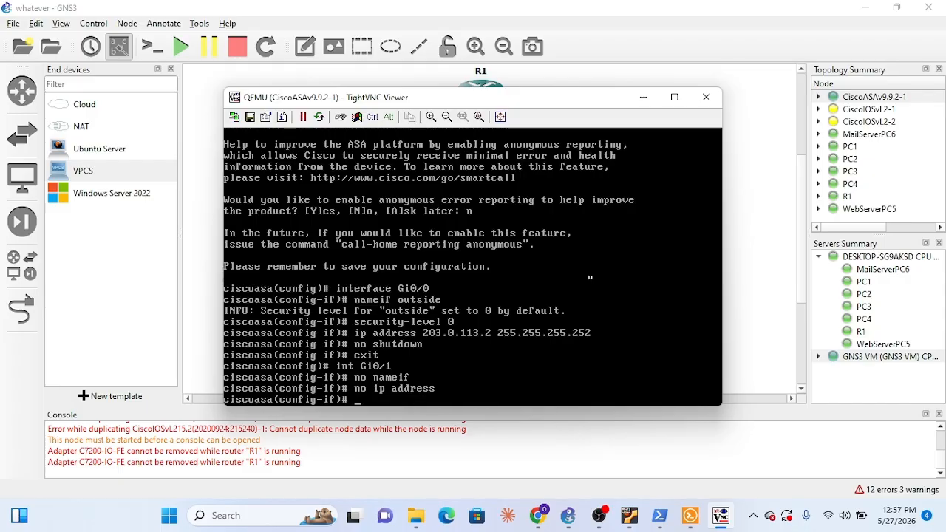
Enable the ASA's Gi0/1 interface with no shutdown and exit to global configuration mode
text(no shutdown)
key(Return)
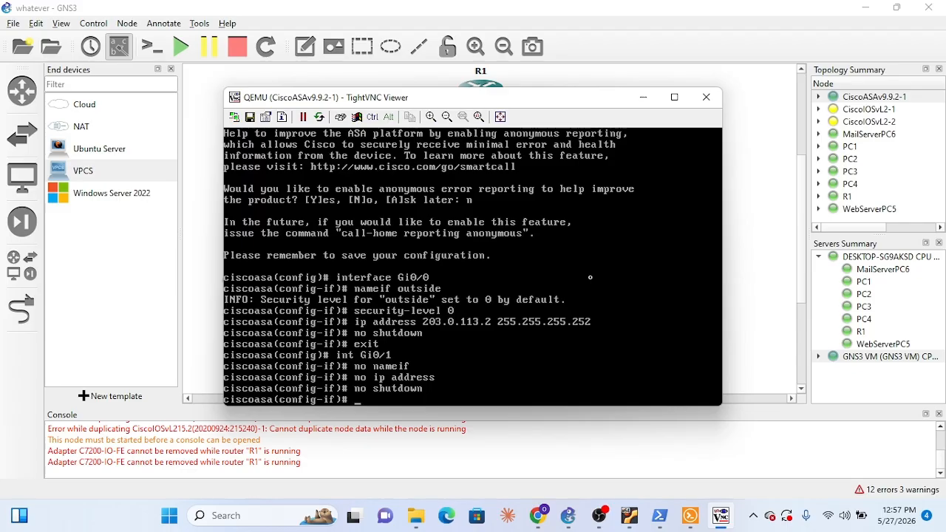
text(exit)
key(Return)
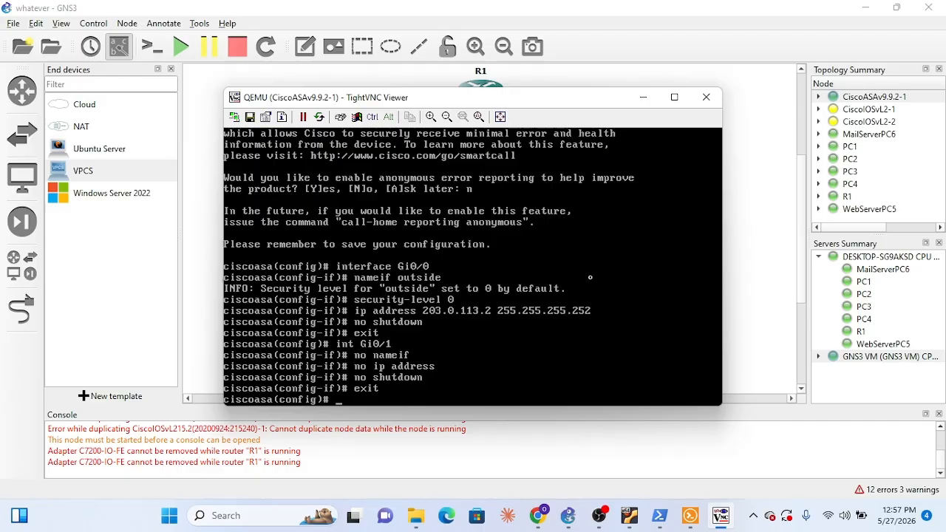
Create subinterface Gi0/1.10 on the ASA and assign it to VLAN 10
text(int Gi0/1.10)
key(Return)
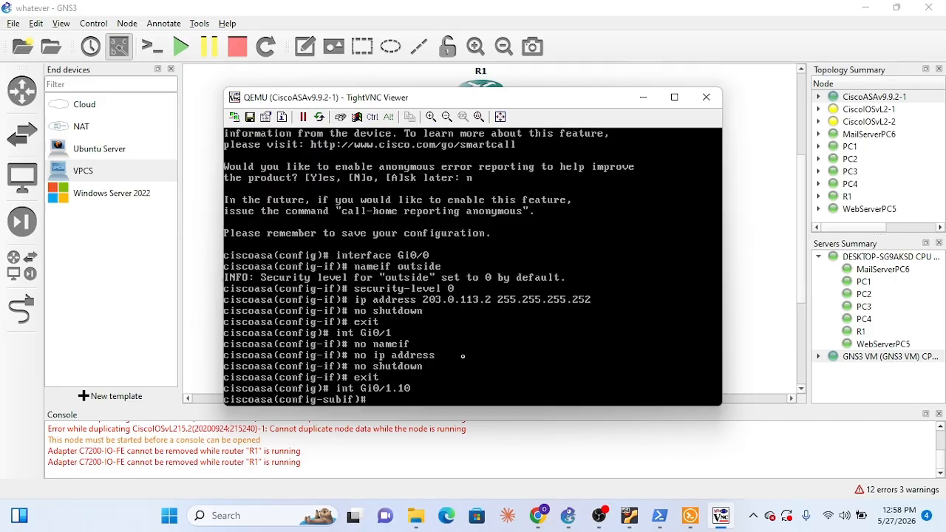
text(vlan 10)
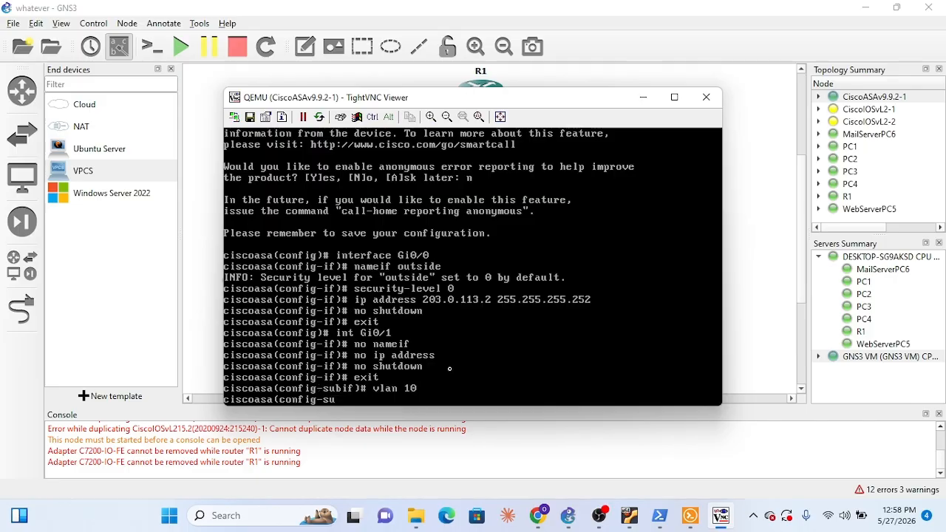
key(Return)
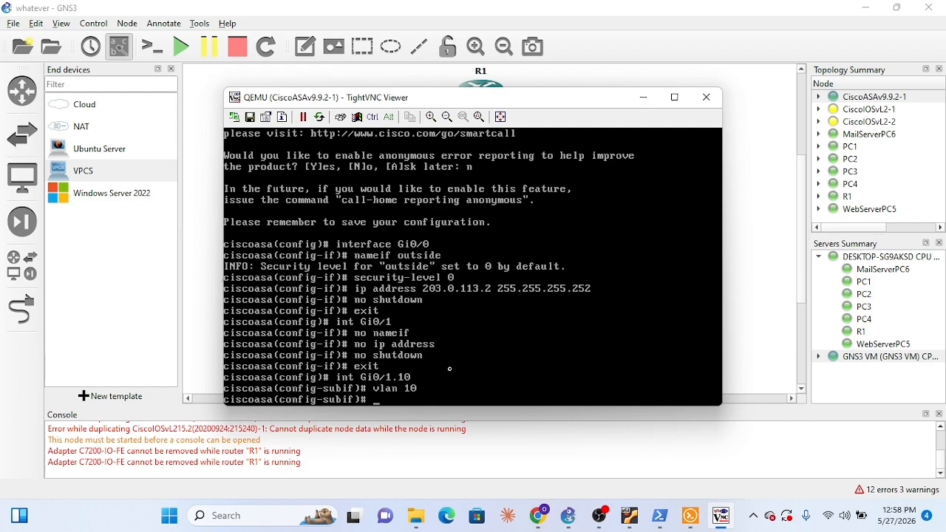
Name the ASA's Gi0/1.10 subinterface inside10 with nameif
text(nameif)
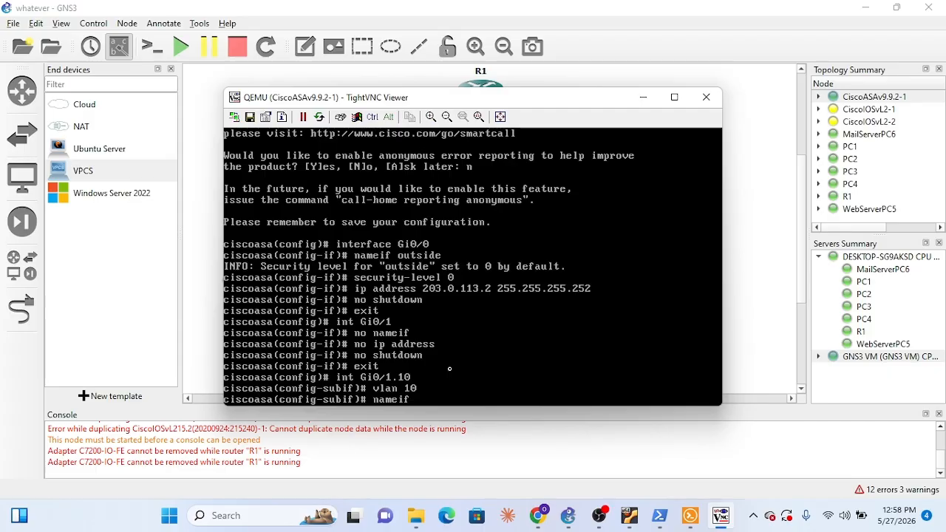
text( inside10)
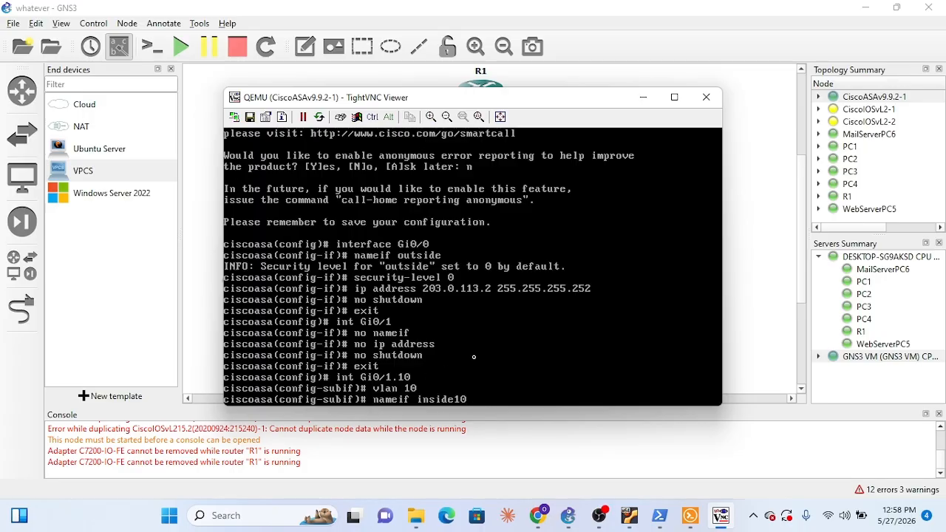
key(Return)
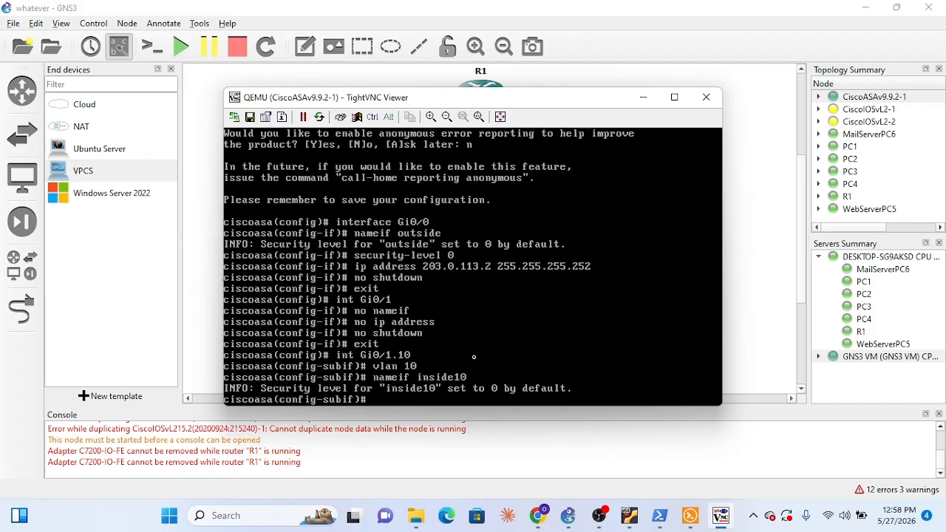
Set the security level of the inside10 subinterface to 100 and bring the GNS3 topology back into view
text(security-level 100)
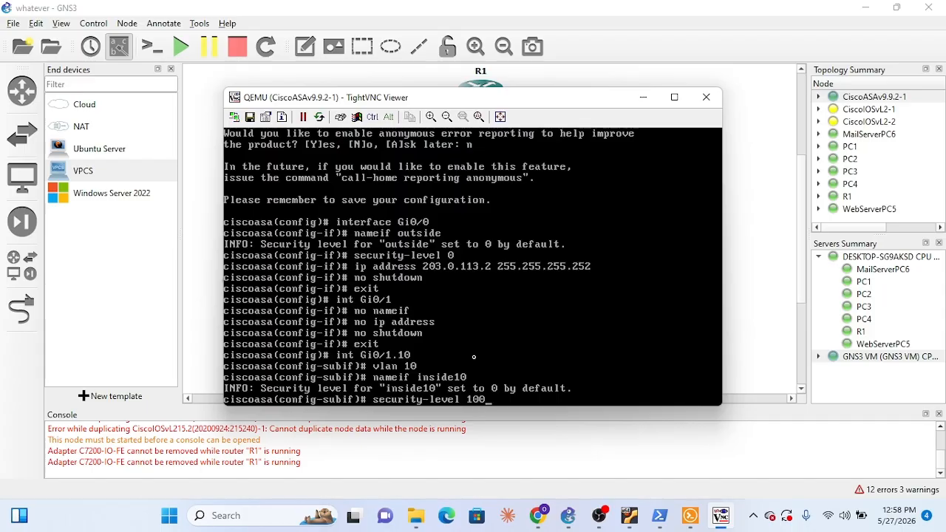
key(Return)
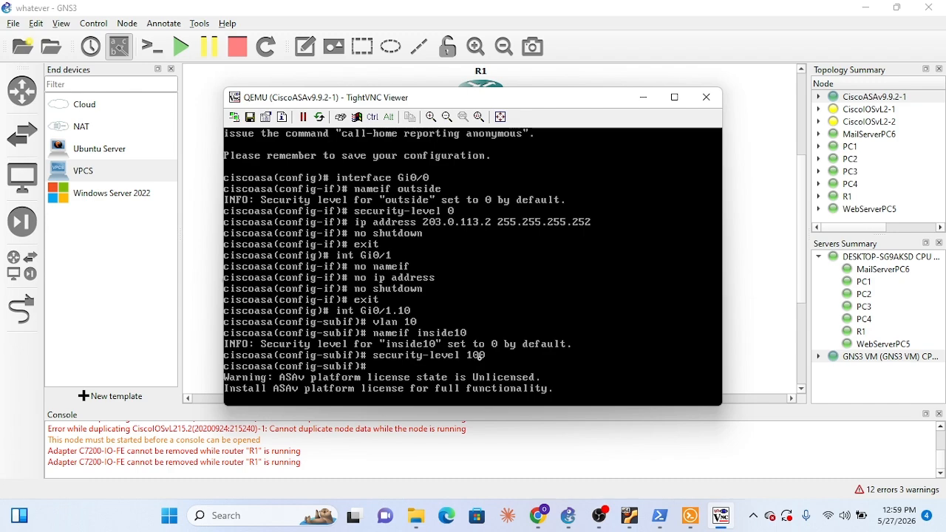
key(Return)
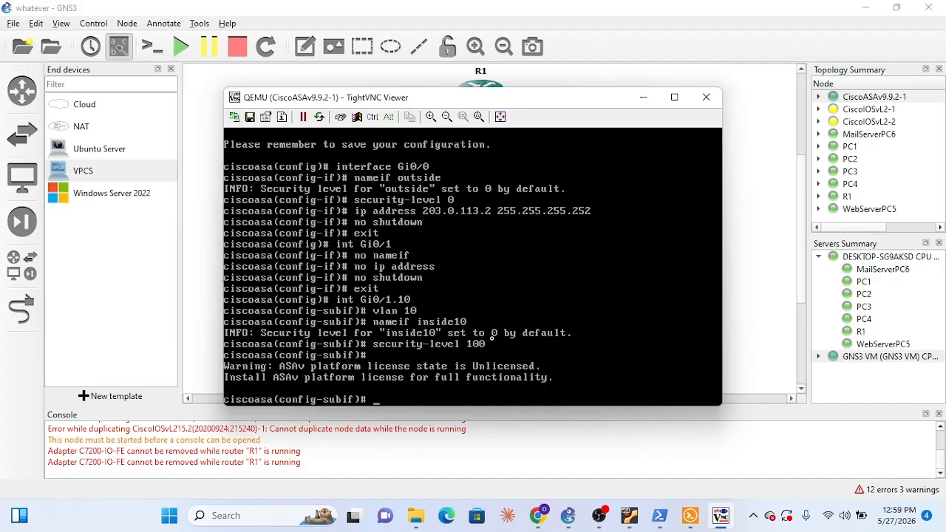
click(637, 97)
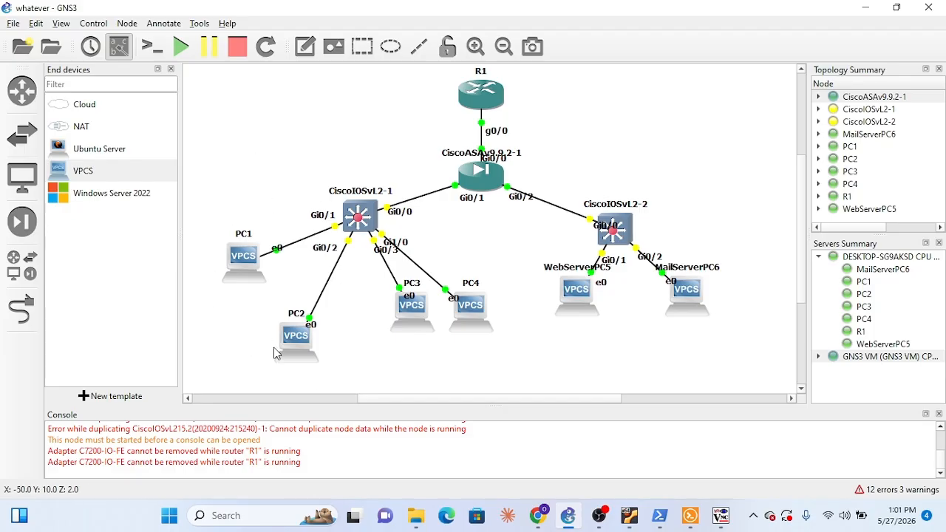
Assign IP address 10.10.10.1 with mask 255.255.255.0 to the ASA's inside10 subinterface and exit to global configuration mode
click(721, 515)
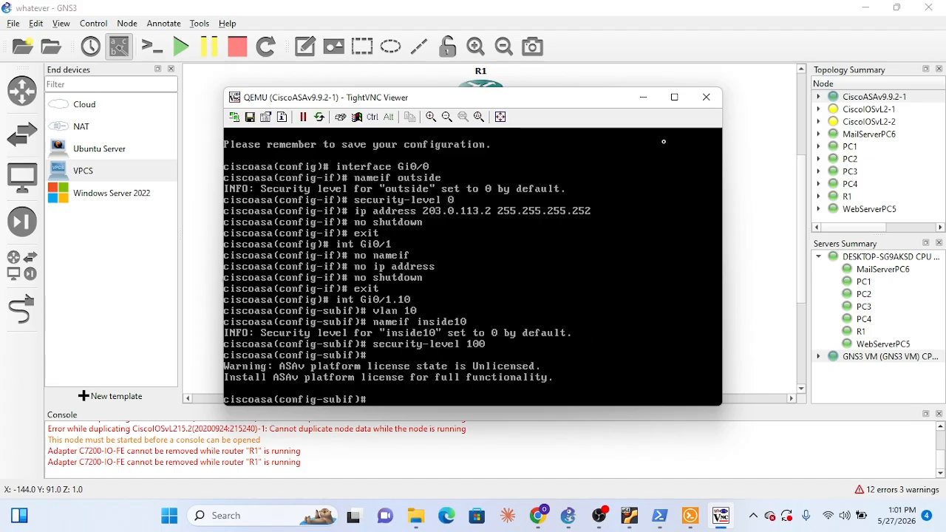
click(643, 98)
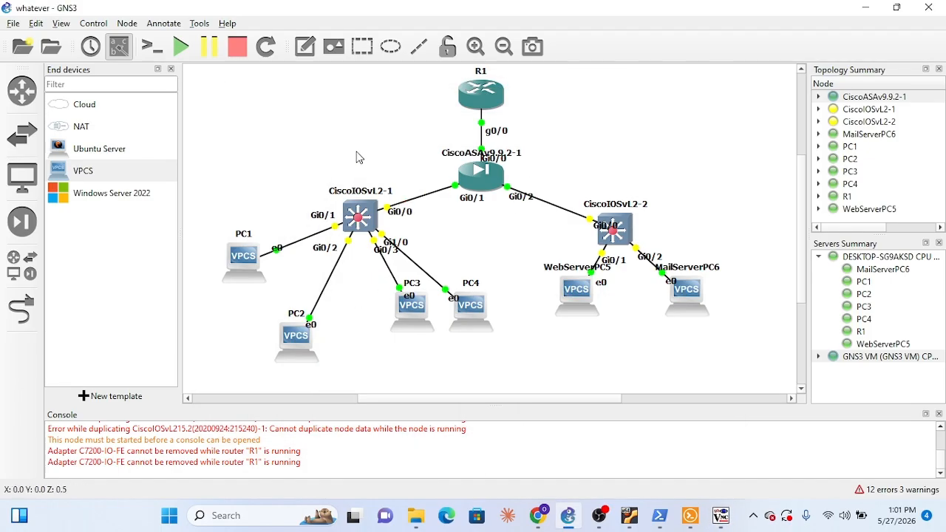
click(719, 515)
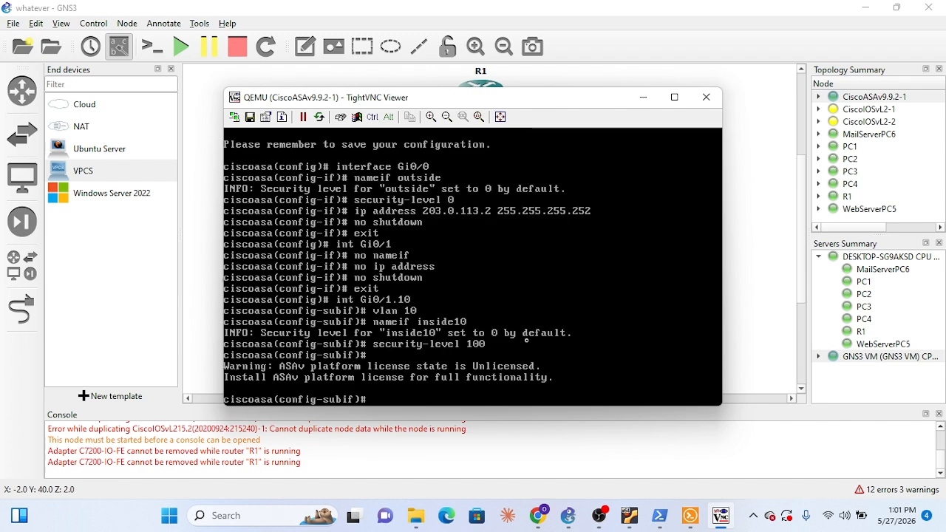
text(ip address)
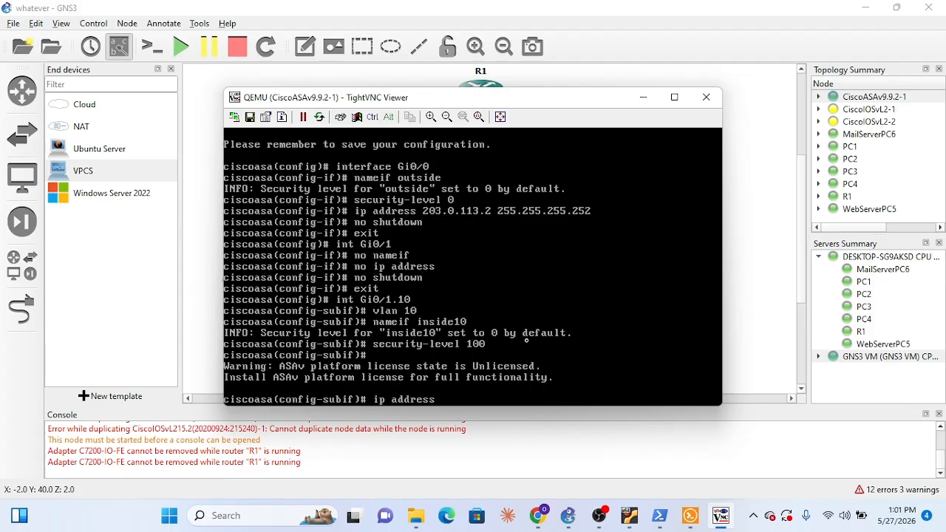
text( 10.10)
key(BackSpace)
key(BackSpace)
key(BackSpace)
key(BackSpace)
text(0.10.1)
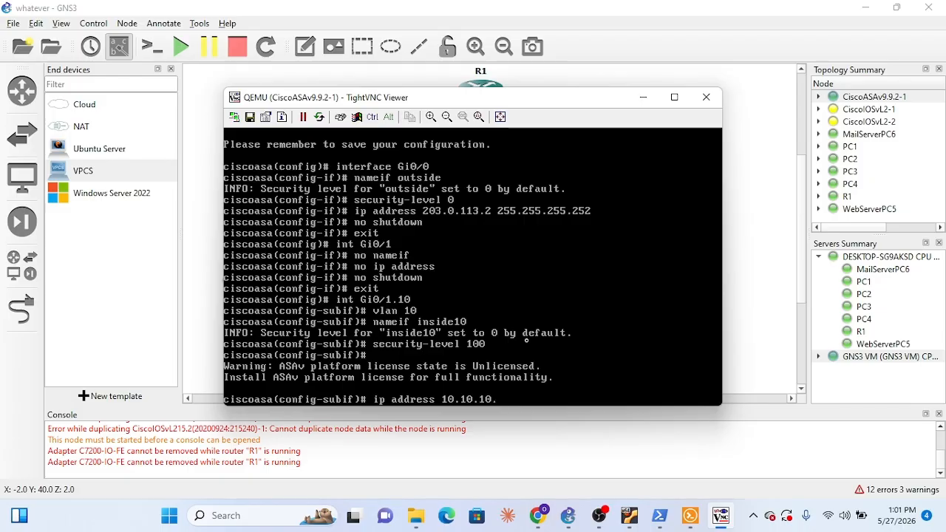
text( 255.2)
text(55.255.)
text(255.)
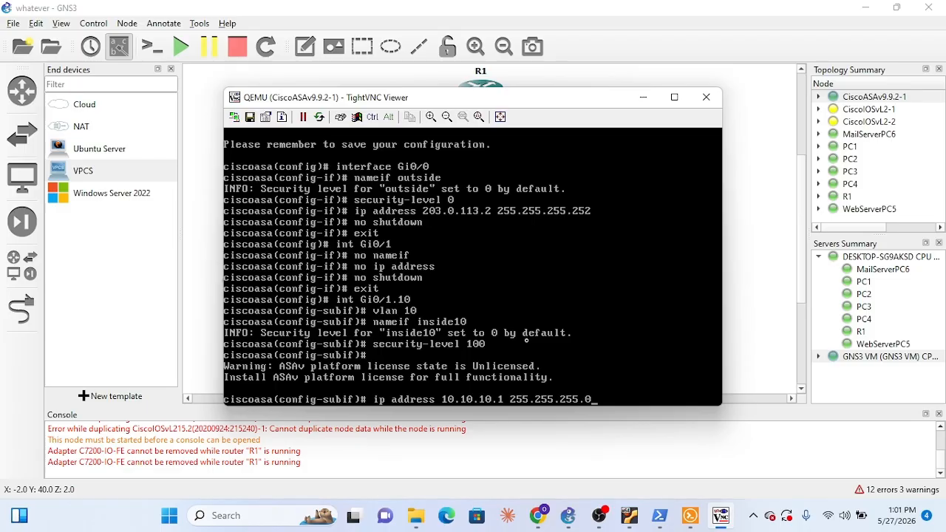
text(0)
key(Return)
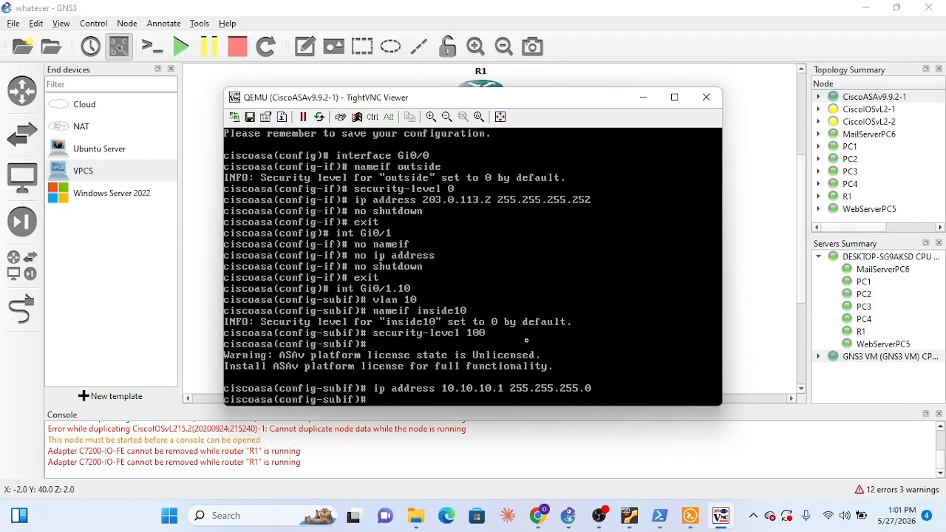
text(exit)
key(Return)
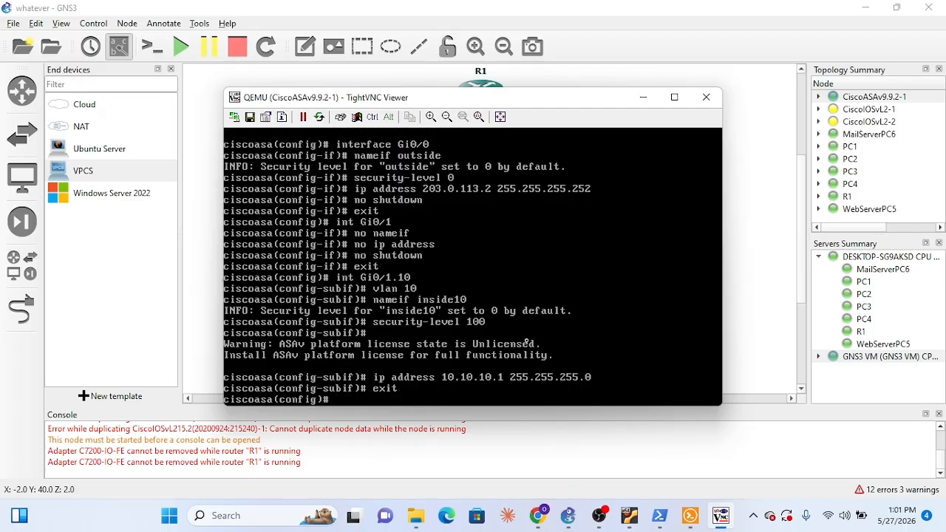
Try to run vlan 20 from the ASA's global configuration mode
key(Up)
key(Up)
key(Up)
key(Up)
key(Up)
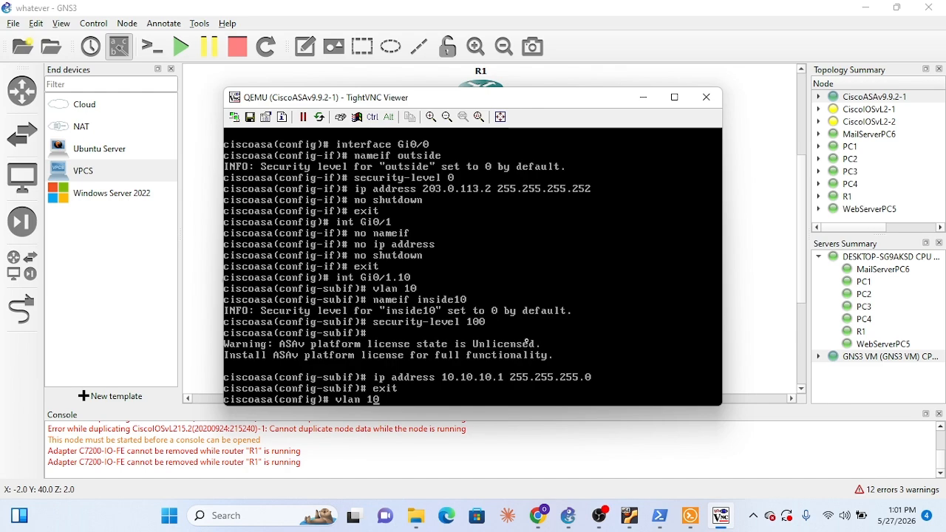
key(Left)
key(BackSpace)
text(2)
key(Return)
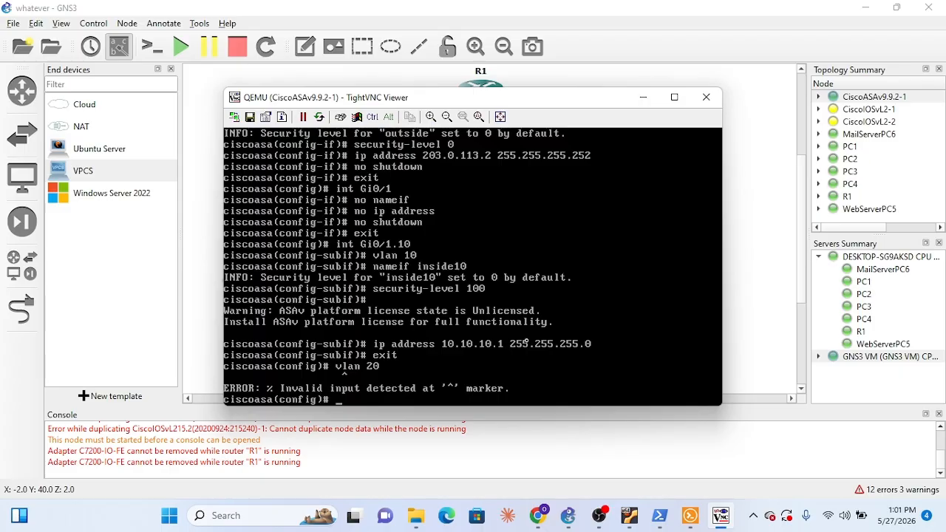
Create subinterface Gi0/1.20 on the ASA
key(Up)
key(Up)
key(Down)
key(BackSpace)
key(BackSpace)
key(BackSpace)
key(BackSpace)
key(BackSpace)
key(BackSpace)
text(int Gi0)
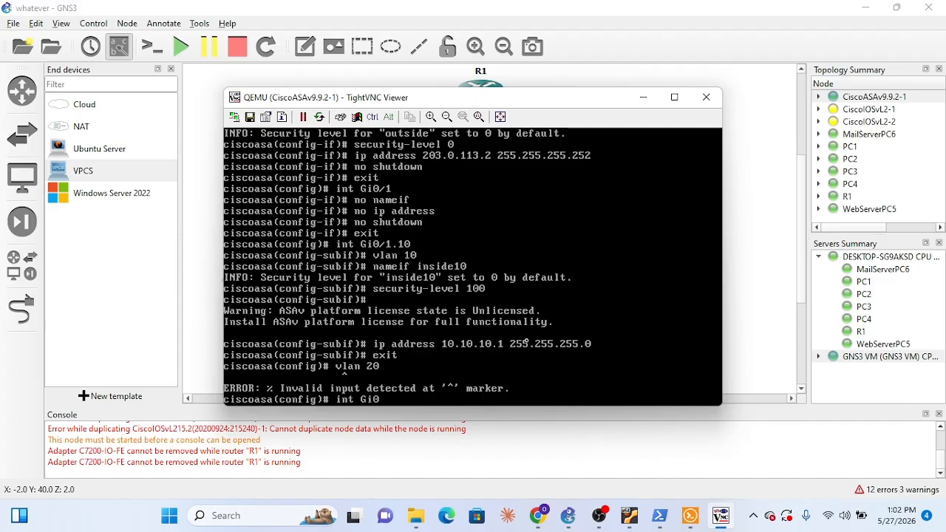
text(/2)
key(BackSpace)
key(BackSpace)
text(1/20)
key(BackSpace)
text(.)
key(Return)
Assign the ASA's Gi0/1.20 subinterface to VLAN 20 and name it inside20 with nameif
text(vl)
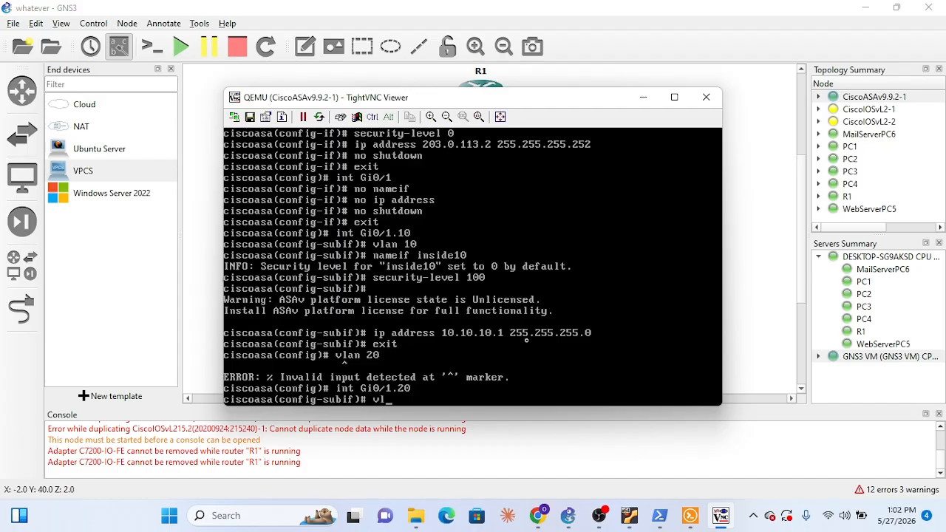
text(an 20)
key(Return)
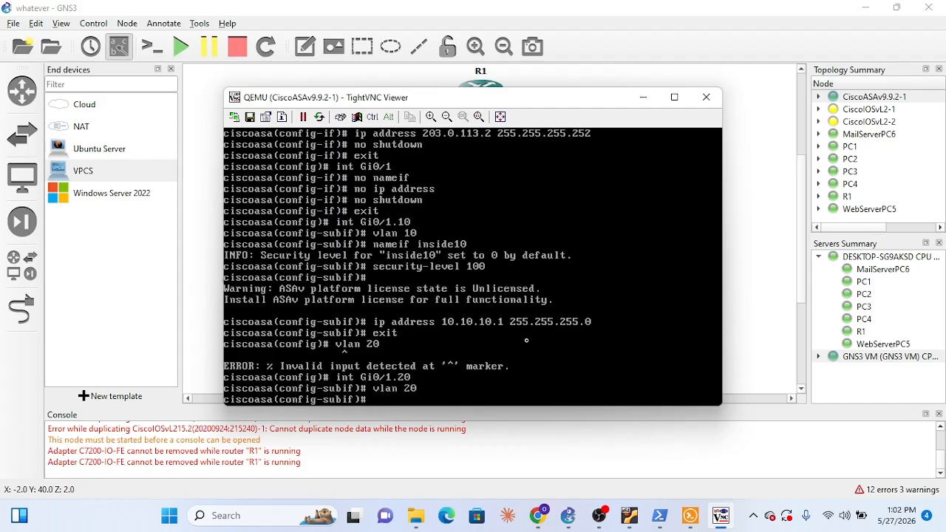
text(nameif inside20)
key(Return)
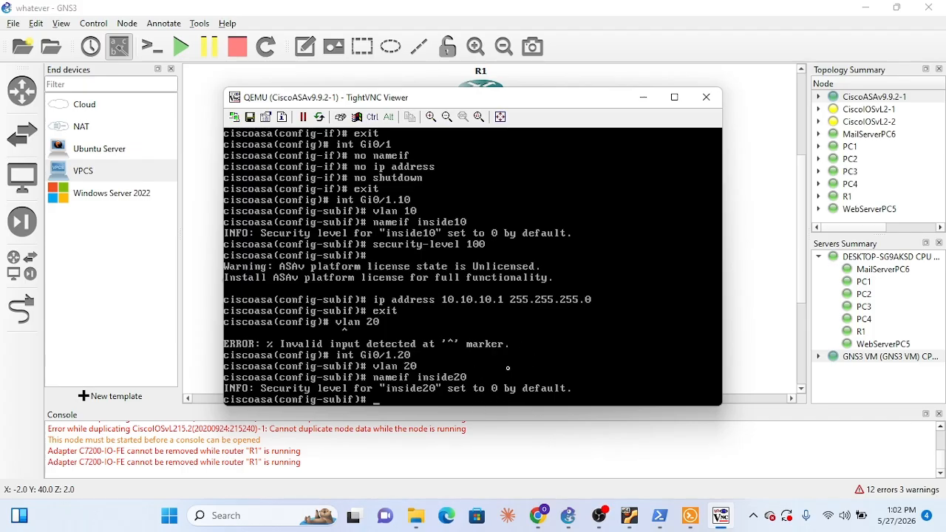
Set the security level of the ASA's inside20 subinterface to 100
text(security-level 100)
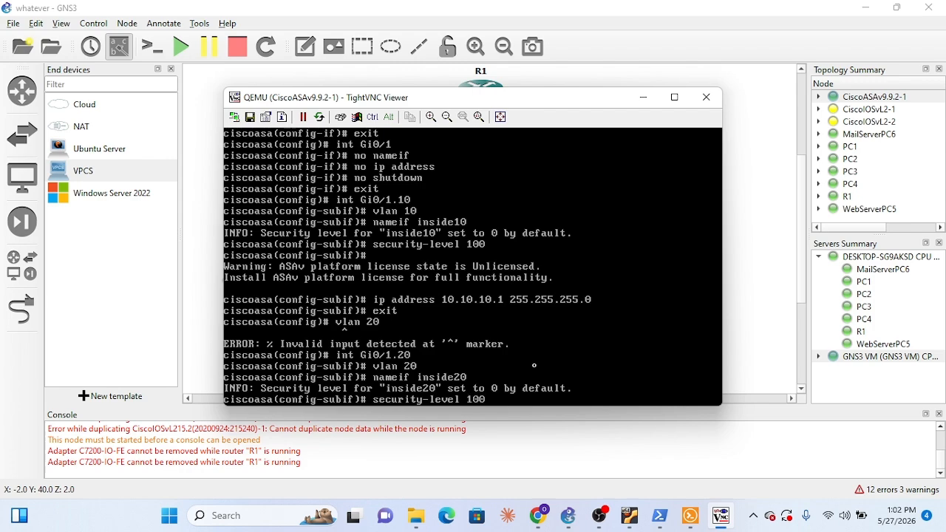
key(Return)
Assign IP address 10.20.20.1 with mask 255.255.255.0 to the ASA's inside20 subinterface
text(ip)
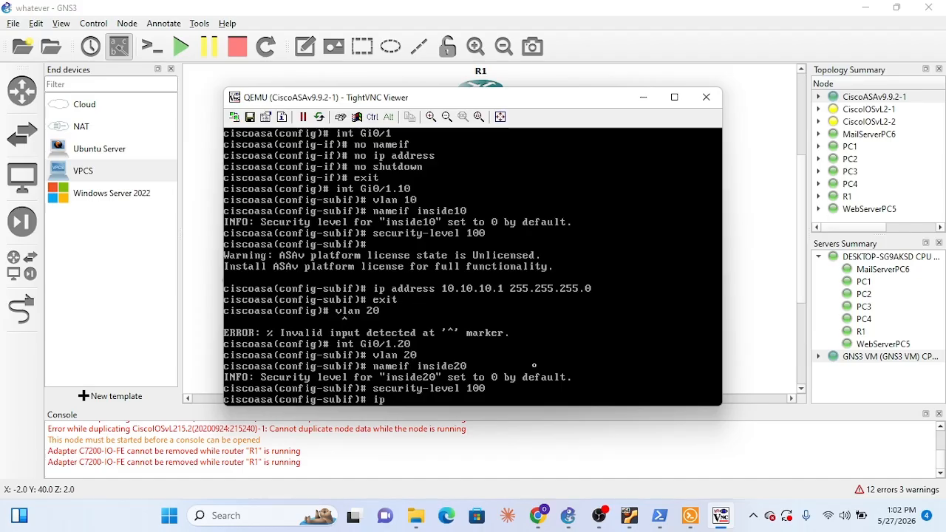
text( address 10.20.20.1)
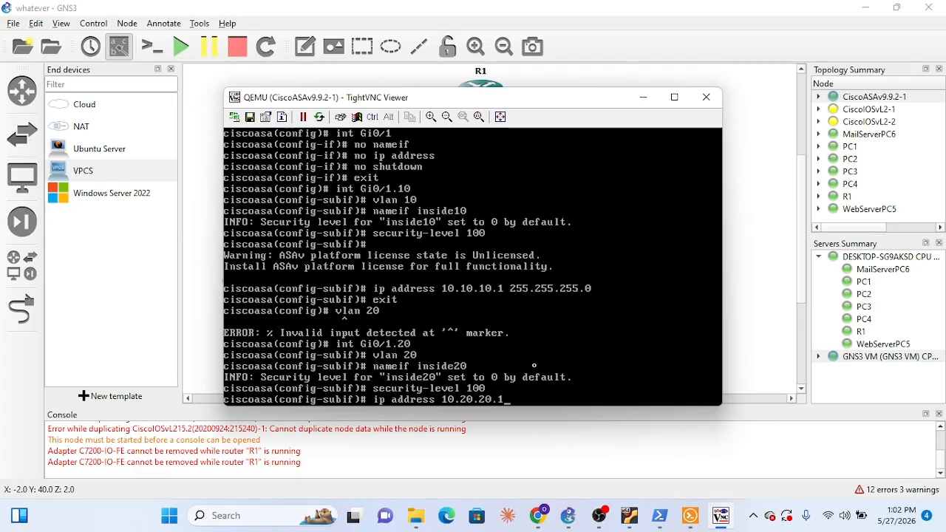
text( 255.25)
text(5.255.255.0)
key(Return)
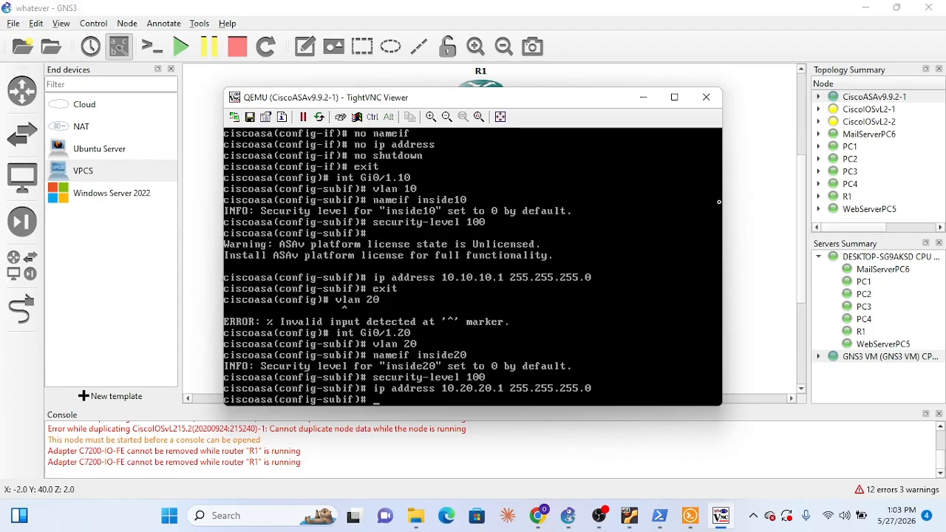
Enter the ASA's Gi0/2 interface configuration and name the interface dmz with nameif
click(644, 98)
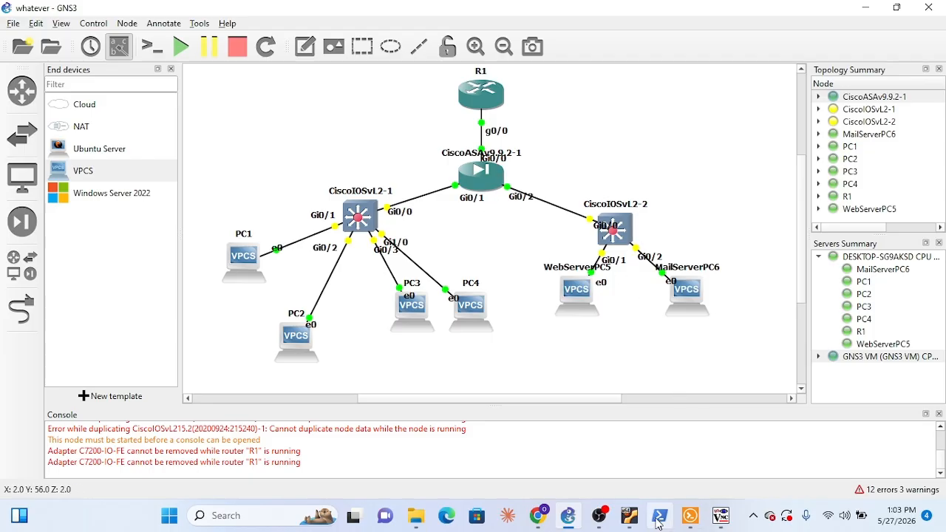
click(719, 518)
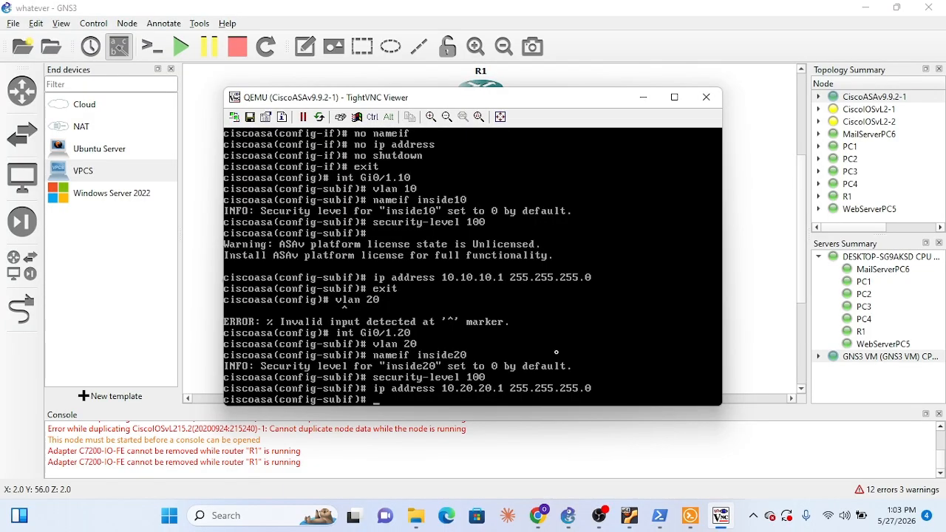
text(int Gi0/2)
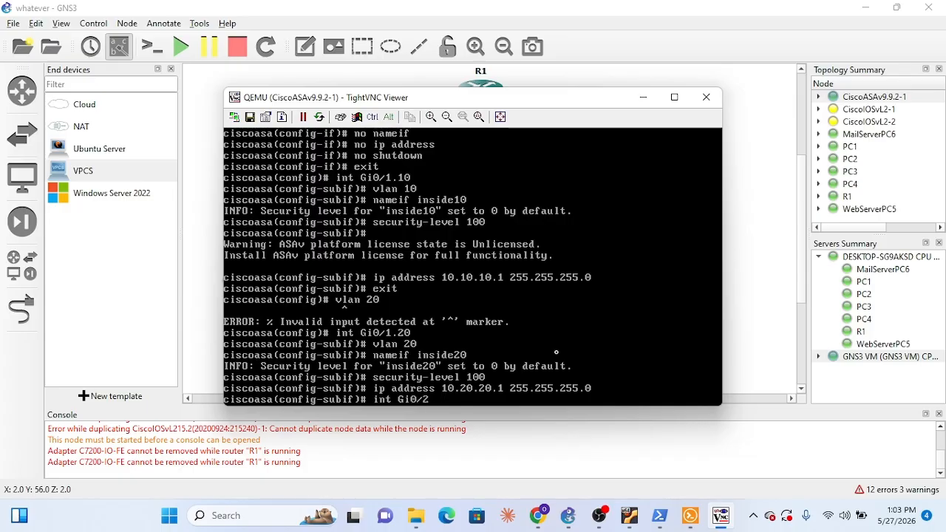
key(Return)
text(nam)
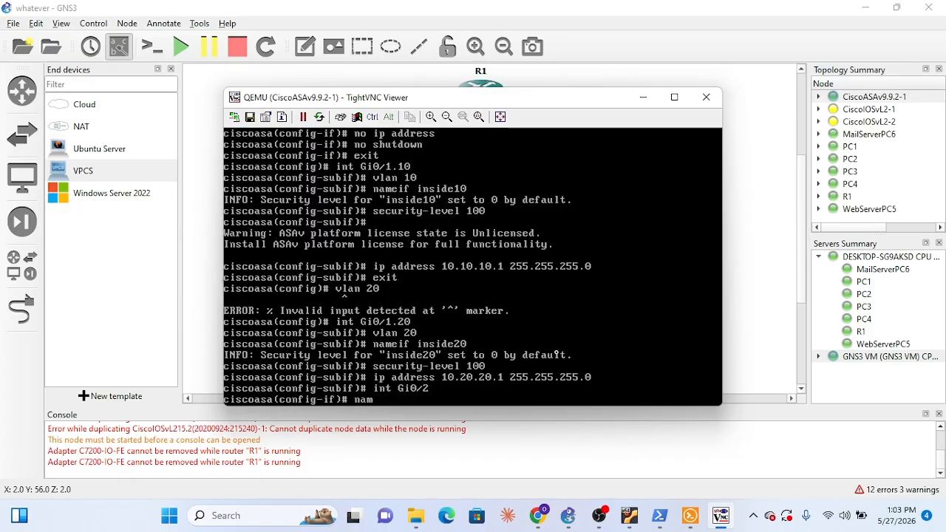
text(eif dmz)
key(Return)
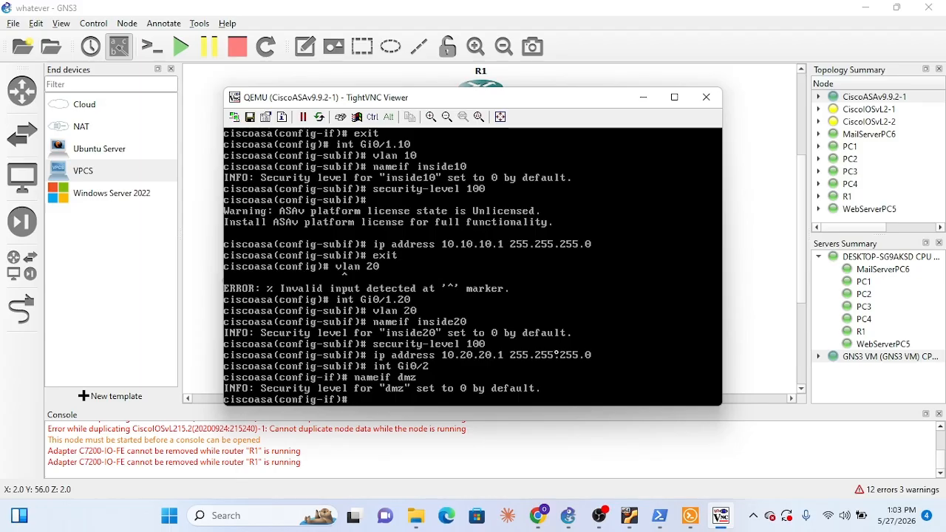
text(ip address)
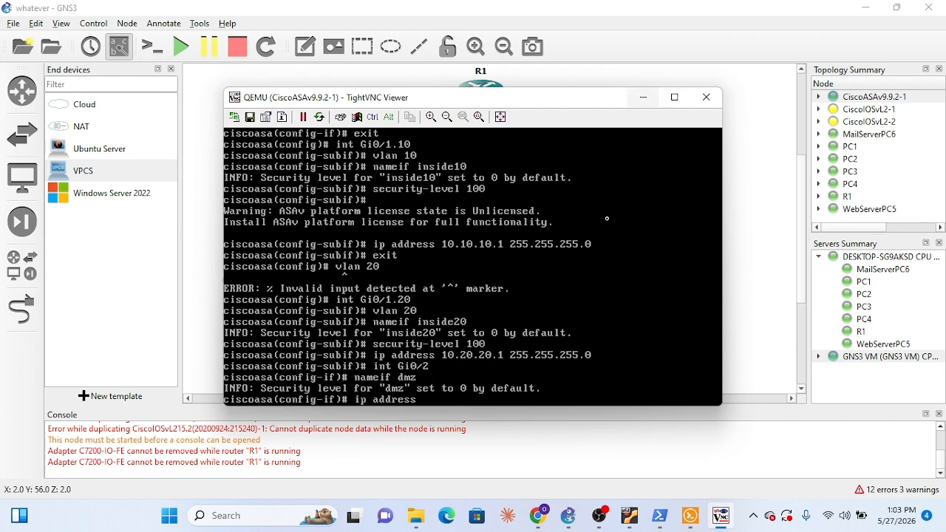
text( 10.20.20)
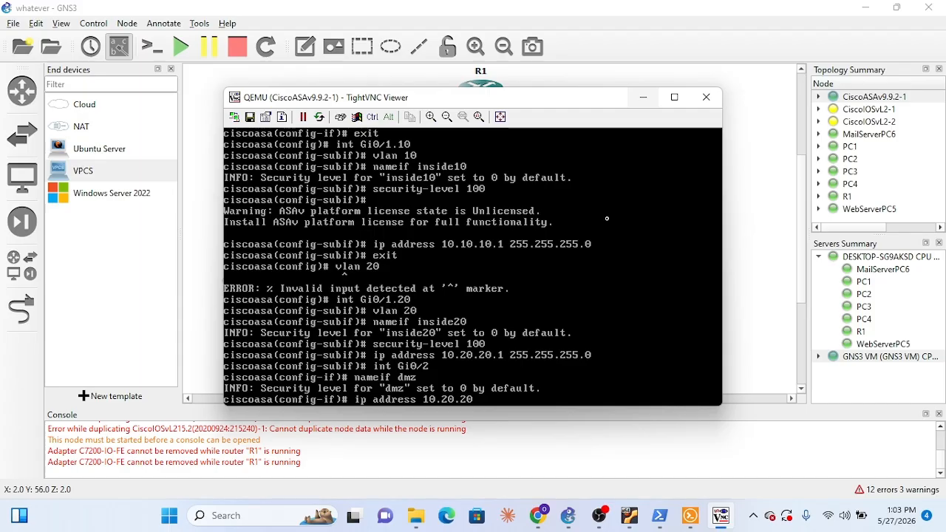
text(.1)
text( 255.255.2)
text(55.255.0)
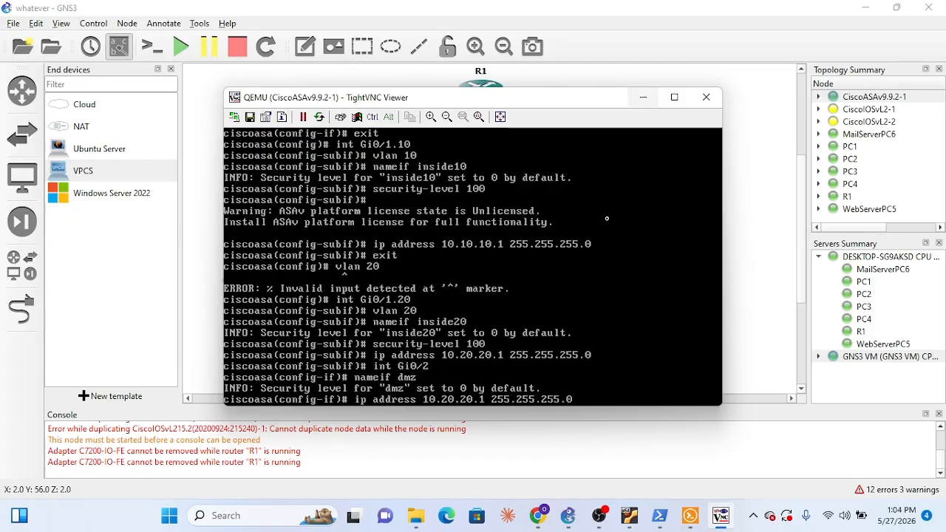
key(BackSpace)
key(BackSpace)
key(BackSpace)
key(BackSpace)
key(BackSpace)
key(BackSpace)
key(BackSpace)
key(BackSpace)
key(BackSpace)
key(BackSpace)
key(BackSpace)
key(BackSpace)
key(BackSpace)
key(BackSpace)
key(BackSpace)
key(BackSpace)
key(BackSpace)
key(BackSpace)
key(BackSpace)
key(BackSpace)
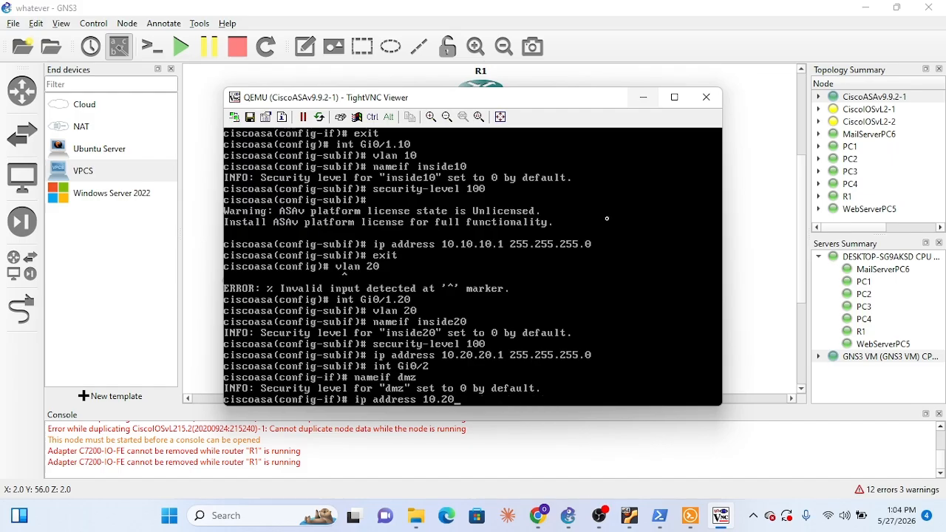
key(BackSpace)
Set the security level of the ASA's dmz interface to 50
text(security)
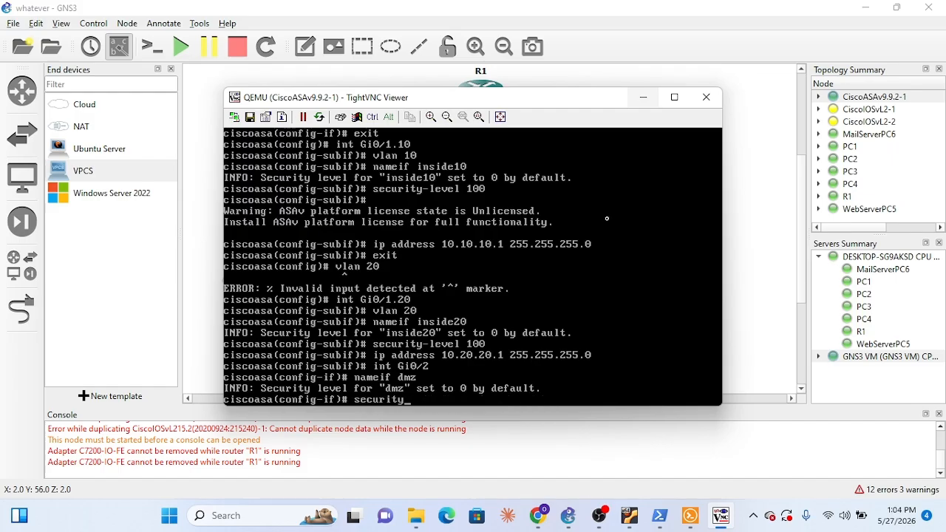
text(-level 50)
key(Return)
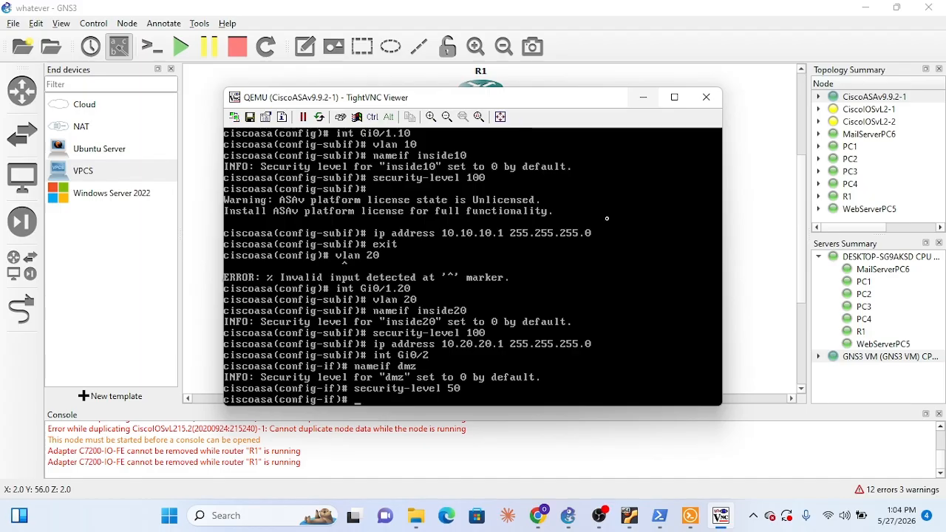
Assign IP address 172.16.1.1 with mask 255.255.255.0 to the ASA's dmz interface
text(ip address)
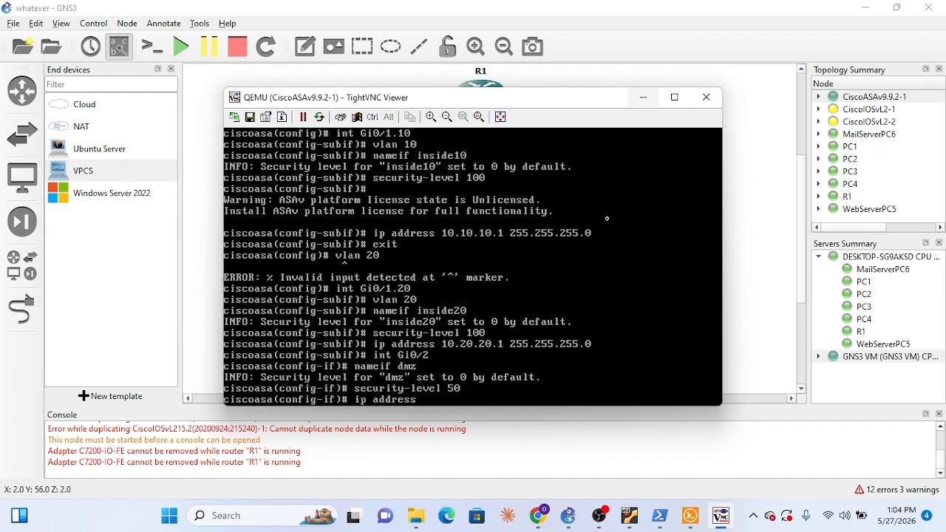
text( 172.16.1.1 255.255.255.0)
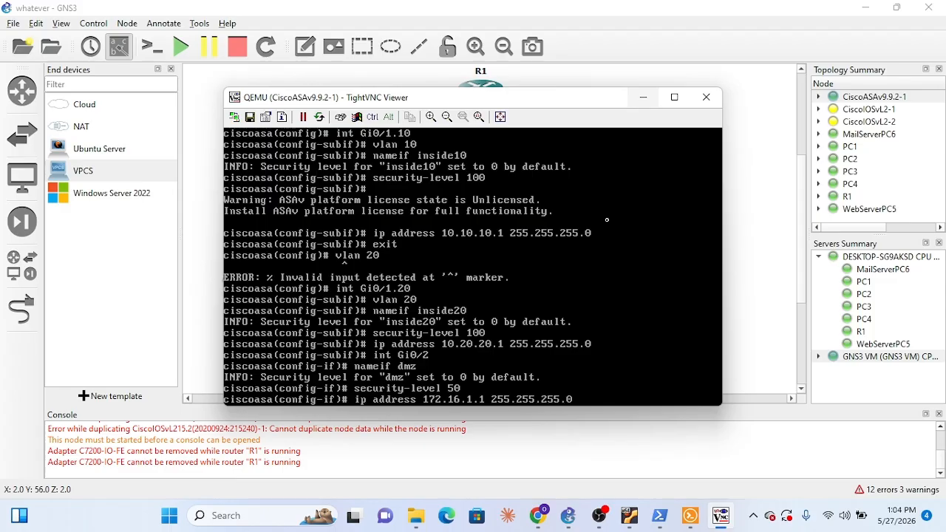
key(Return)
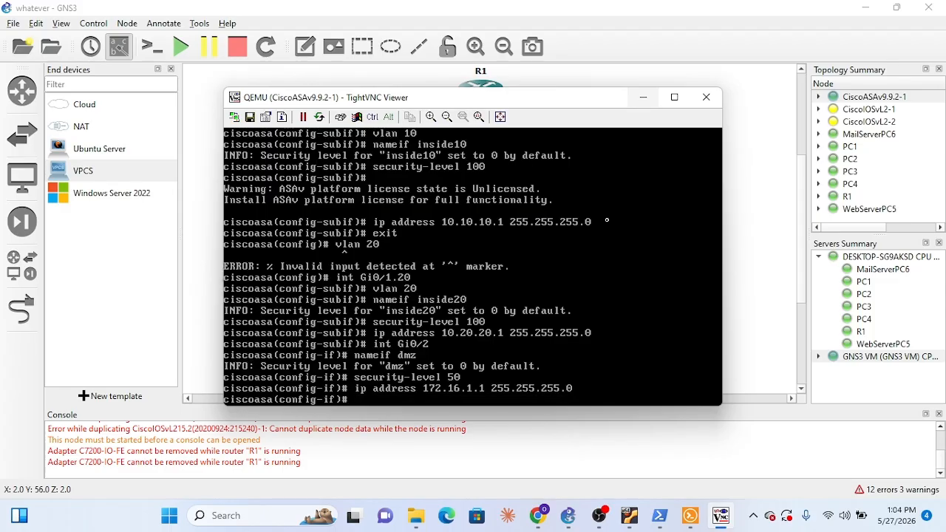
Enable the ASA's Gi0/2 interface with no shutdown and exit to global configuration mode
text(no shutdow)
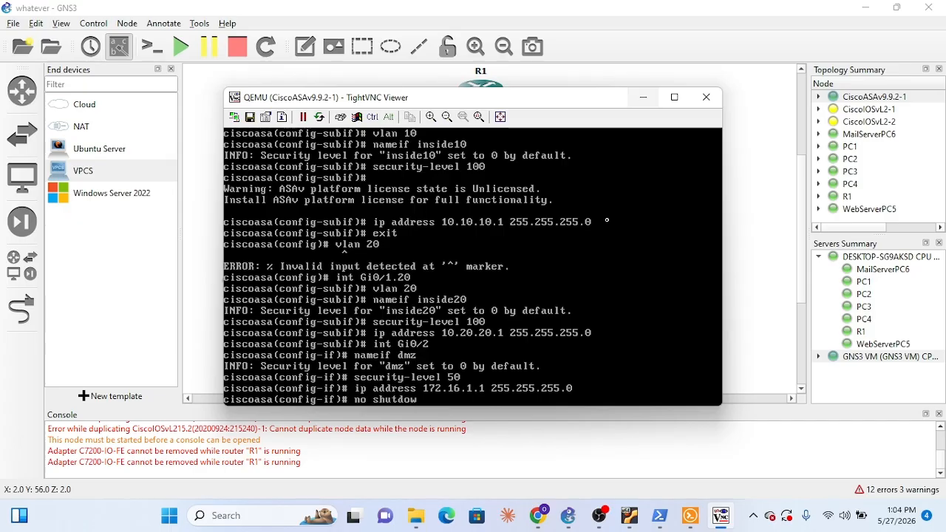
text(n)
key(Return)
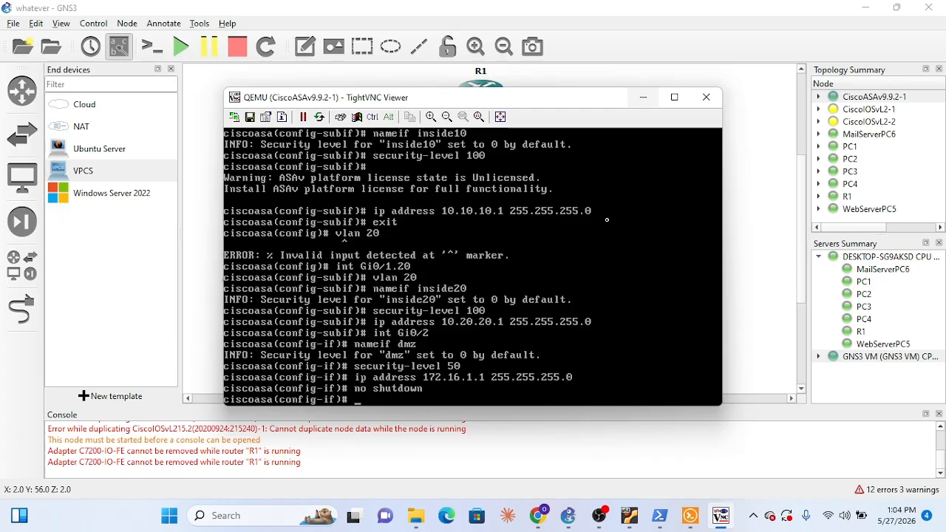
text(exit)
key(Return)
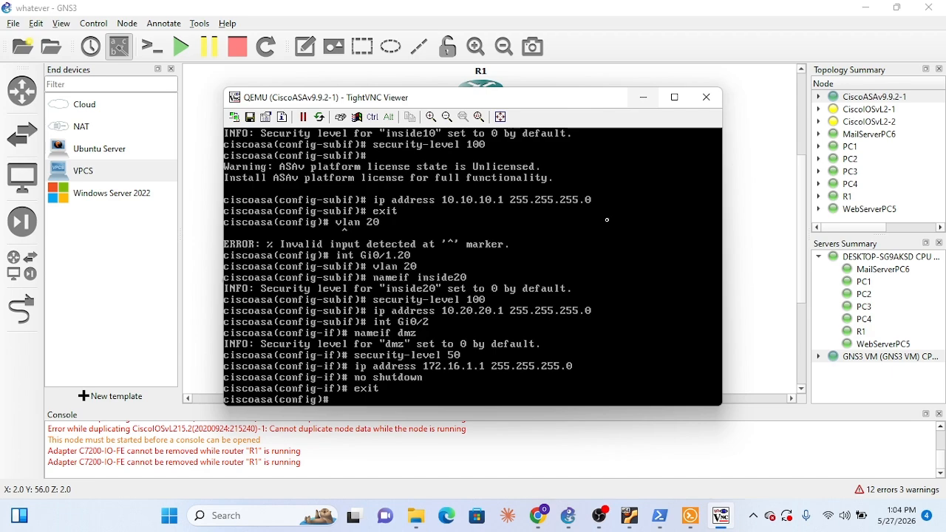
Enable the ASA's Gi0/1.20 subinterface with no shutdown and exit to global configuration mode
text(int Gi0/1.20)
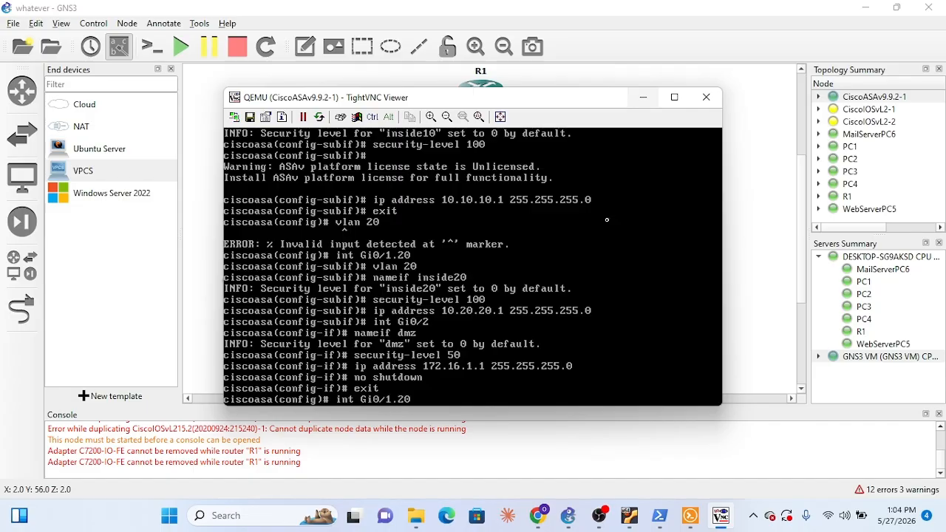
key(Return)
text(no sh)
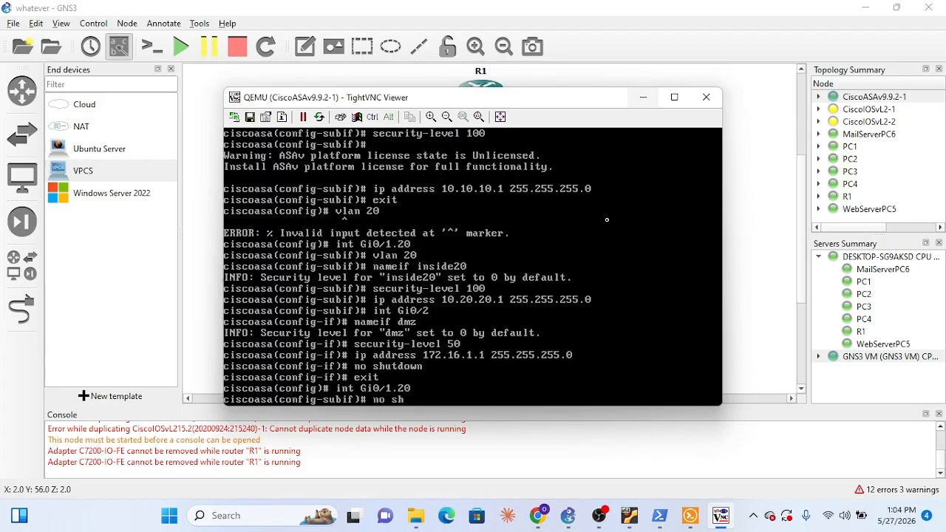
text(utdown)
key(Return)
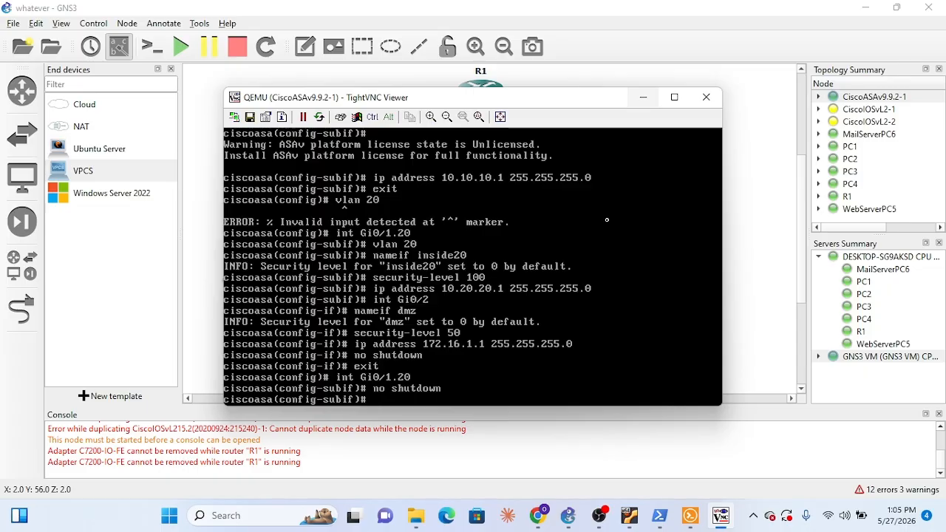
text(exit)
key(Return)
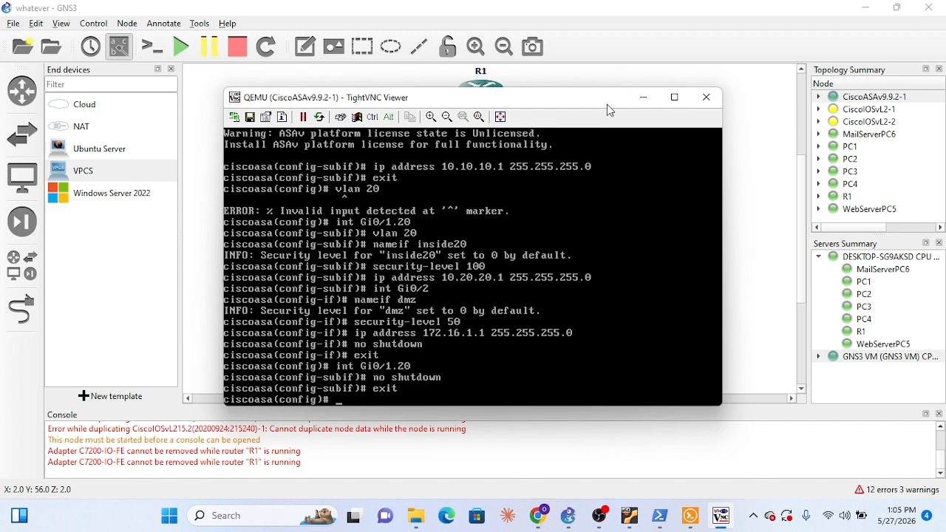
Add the ASA's default route 0.0.0.0 0.0.0.0 through the outside interface to gateway 203.0.113.1, and minimize the ASA console
drag(606, 104, 621, 134)
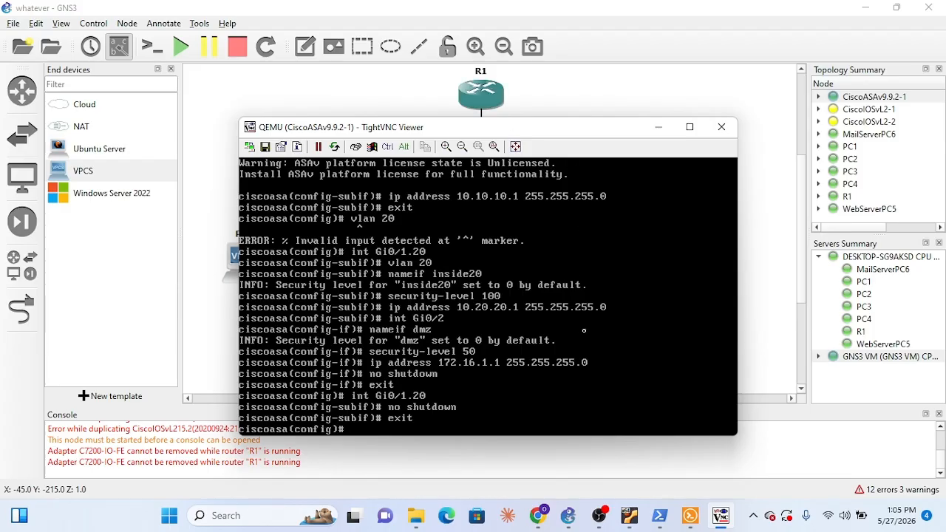
text(route outside 0.0.0.0)
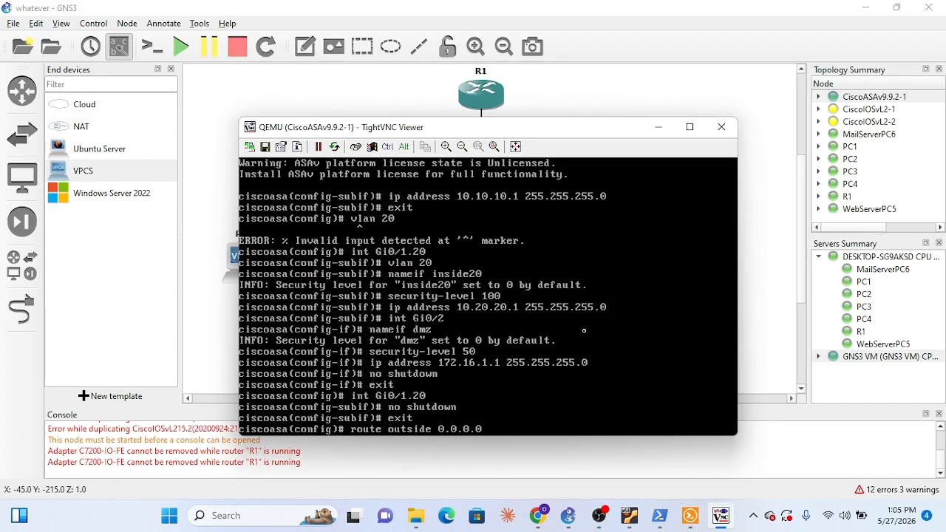
text( 0.0.0.0 203.0.113.)
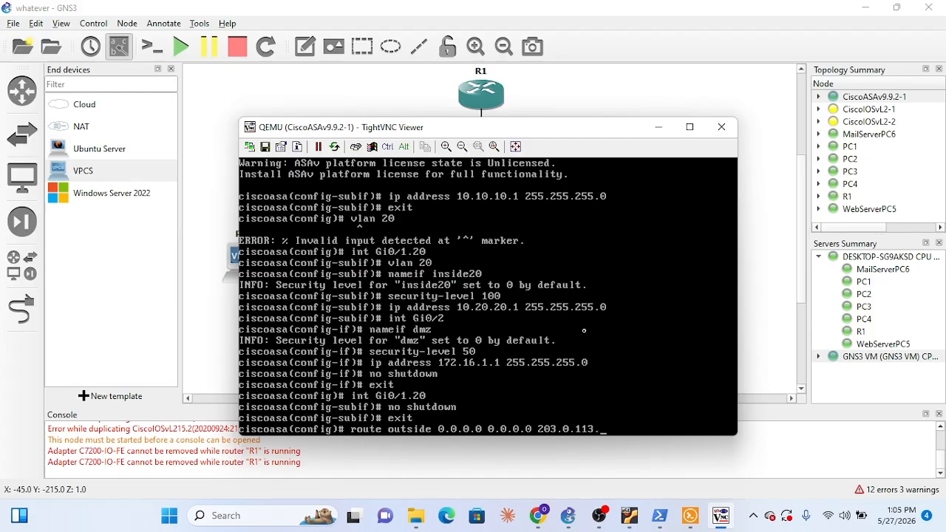
text(1)
key(Return)
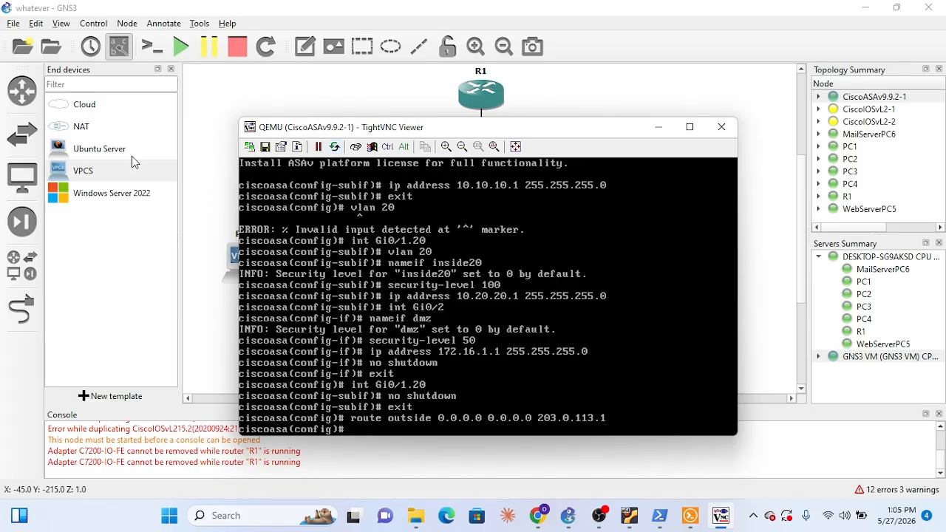
click(658, 127)
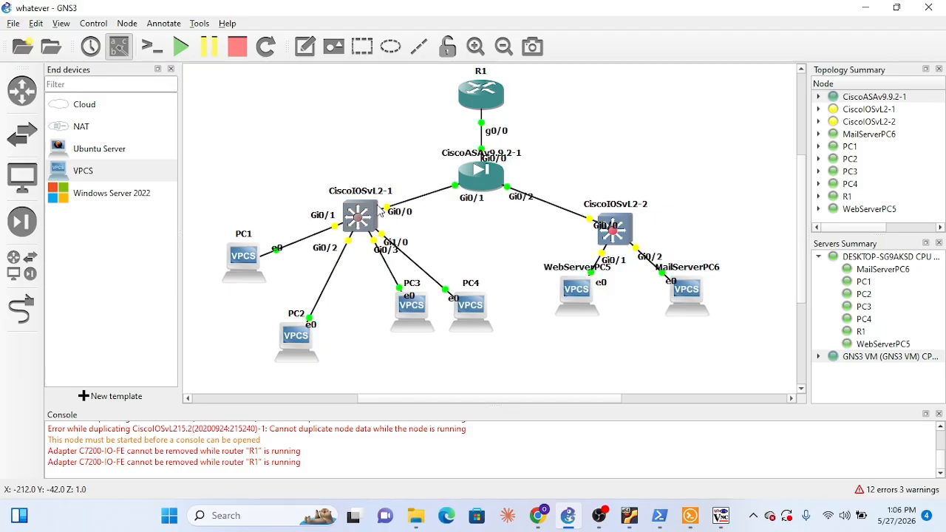
Check the ASA console, minimize it, and suspend the CiscoASAv9.9.2-1 node in the topology
click(720, 515)
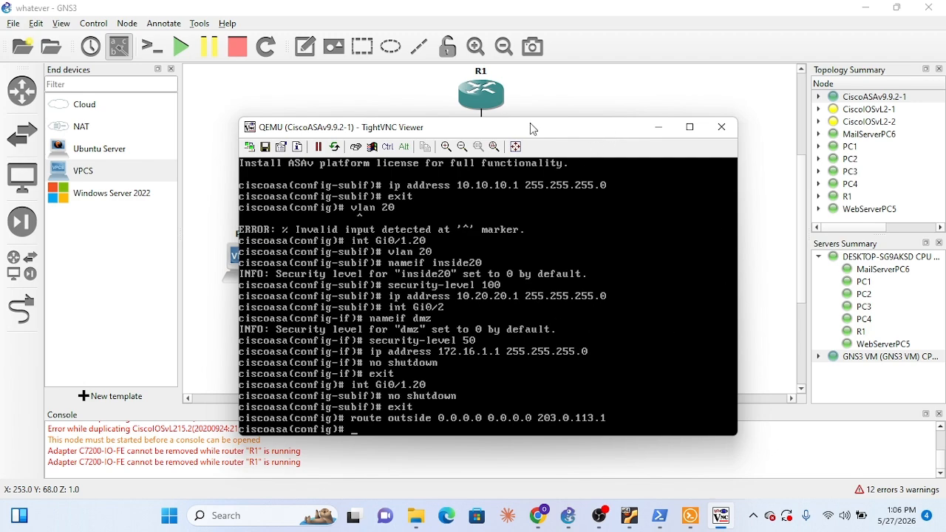
click(669, 131)
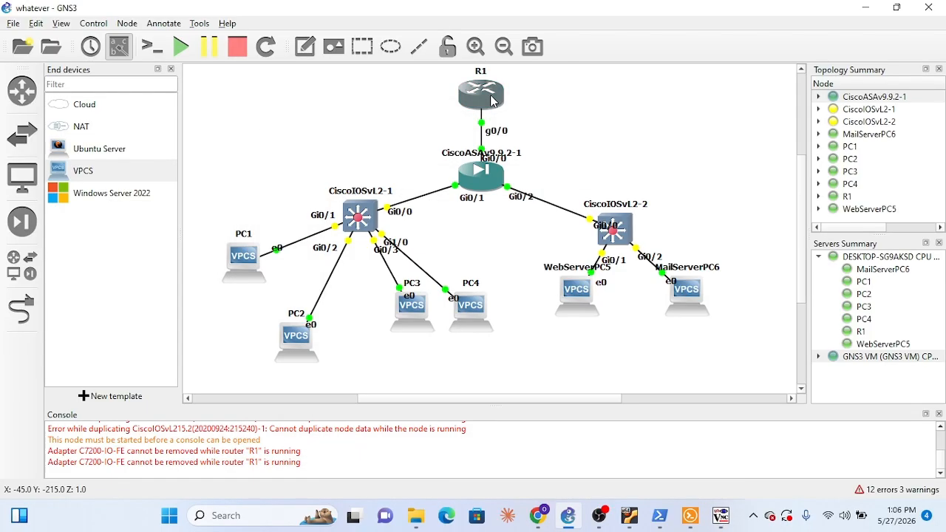
mouse_move(492, 101)
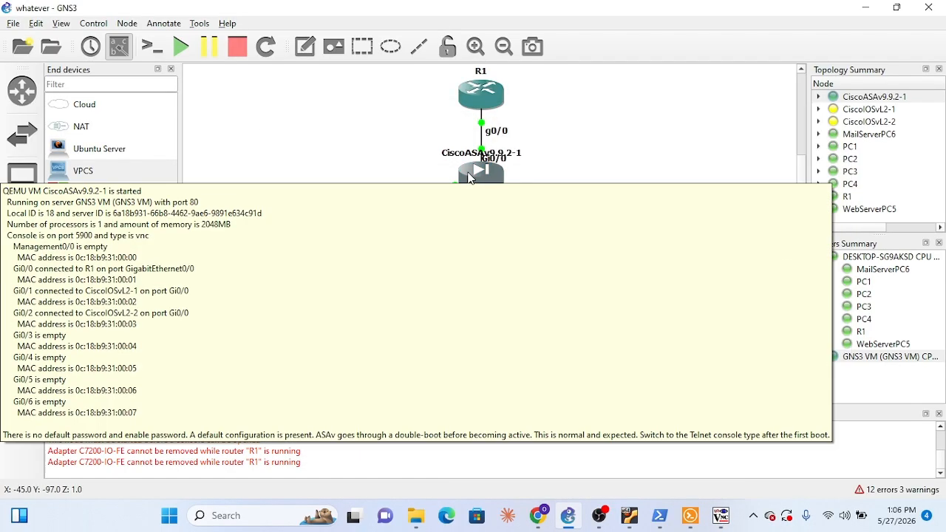
right_click(473, 178)
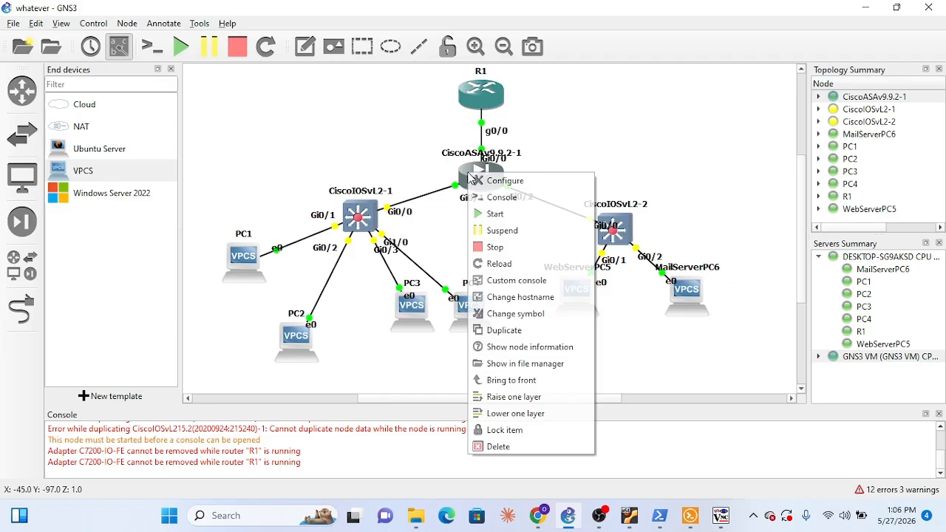
click(516, 233)
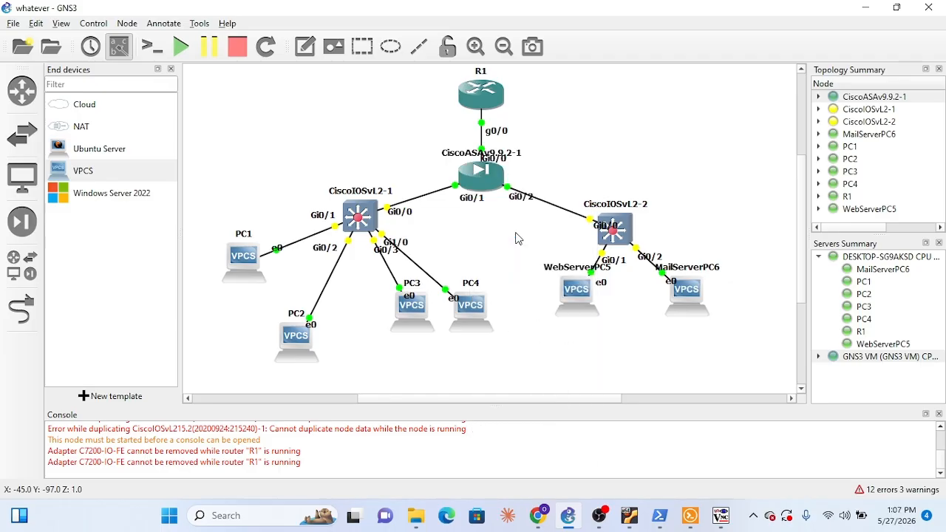
Open a console session to R1 and minimize its window
right_click(487, 96)
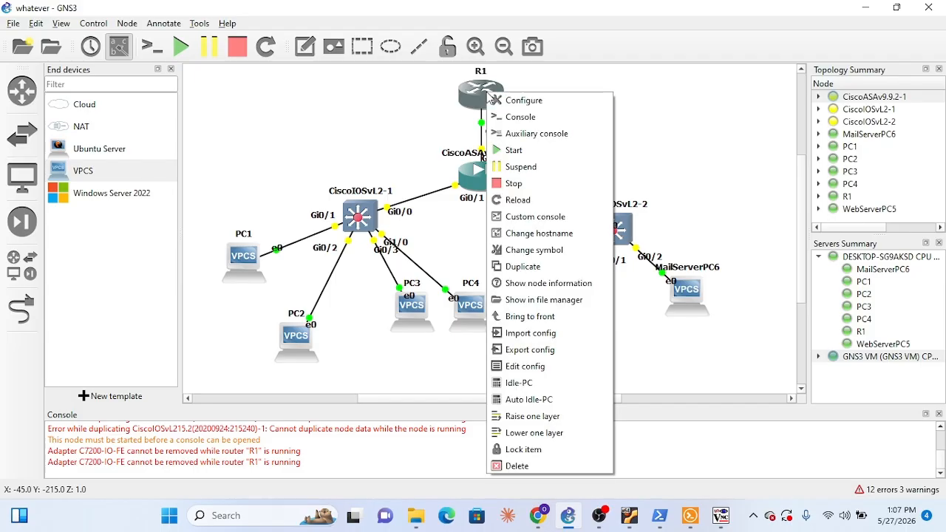
click(508, 117)
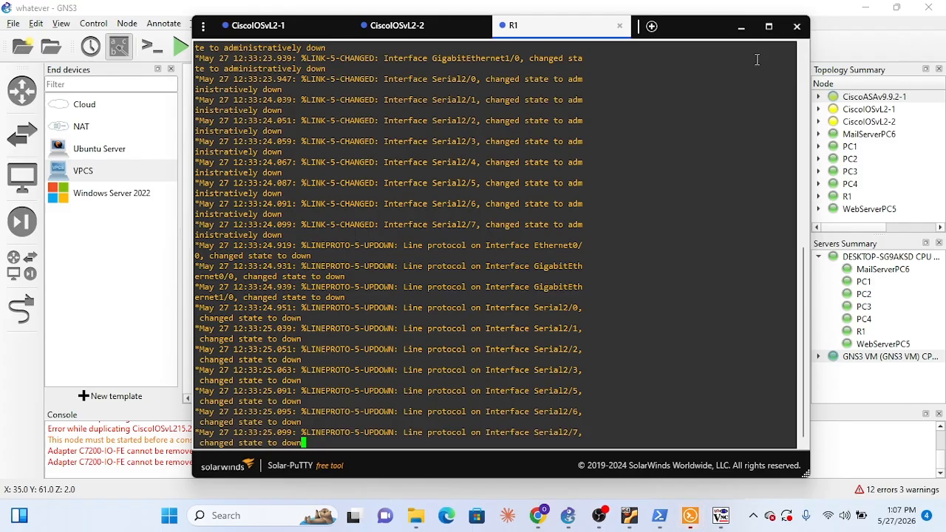
click(740, 30)
Start the CiscoASAv9.9.2-1 node again and try to save its configuration with do wr
right_click(476, 169)
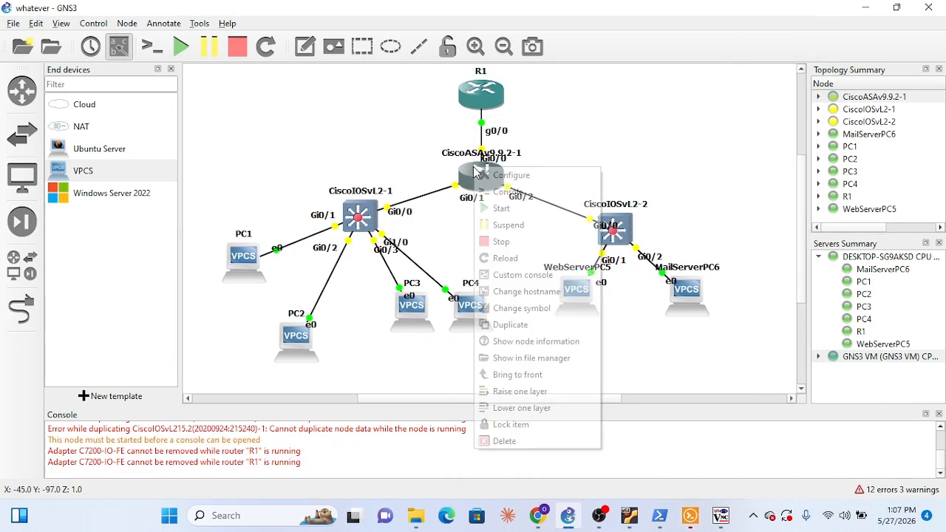
click(505, 210)
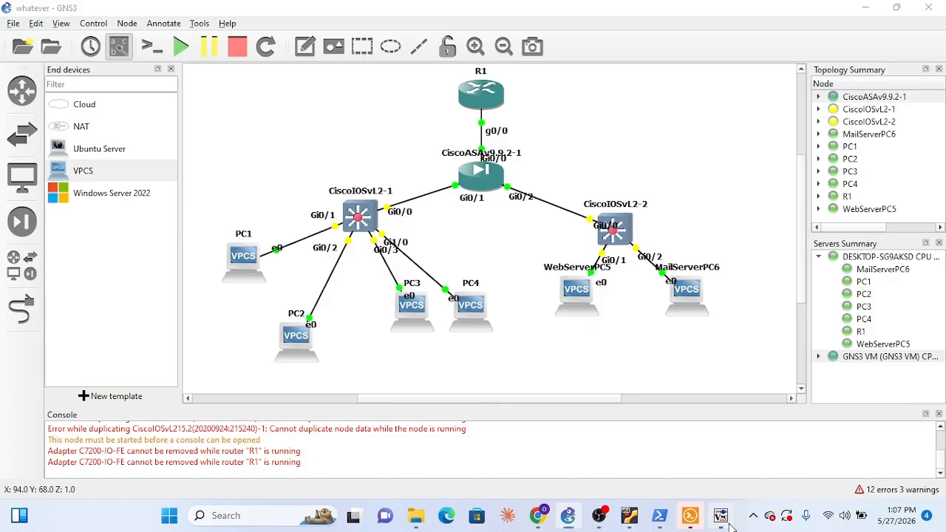
text(do wr)
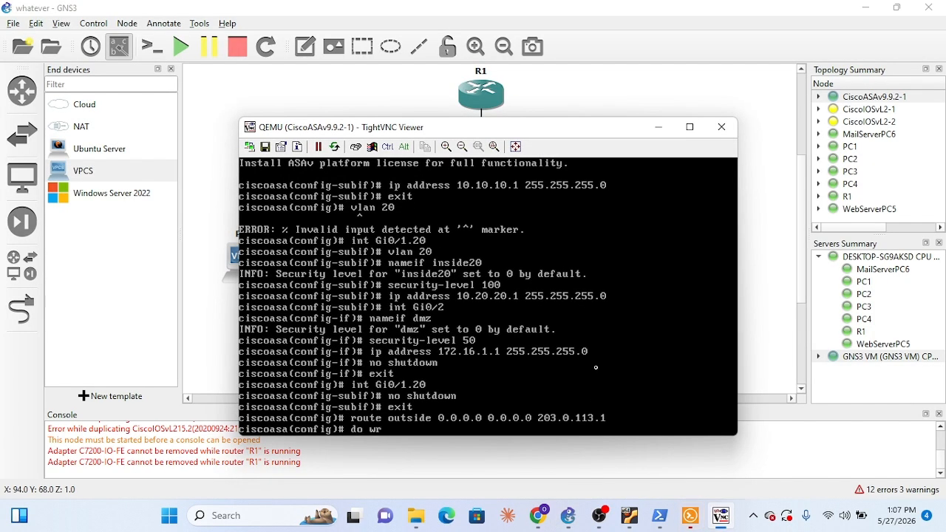
key(Return)
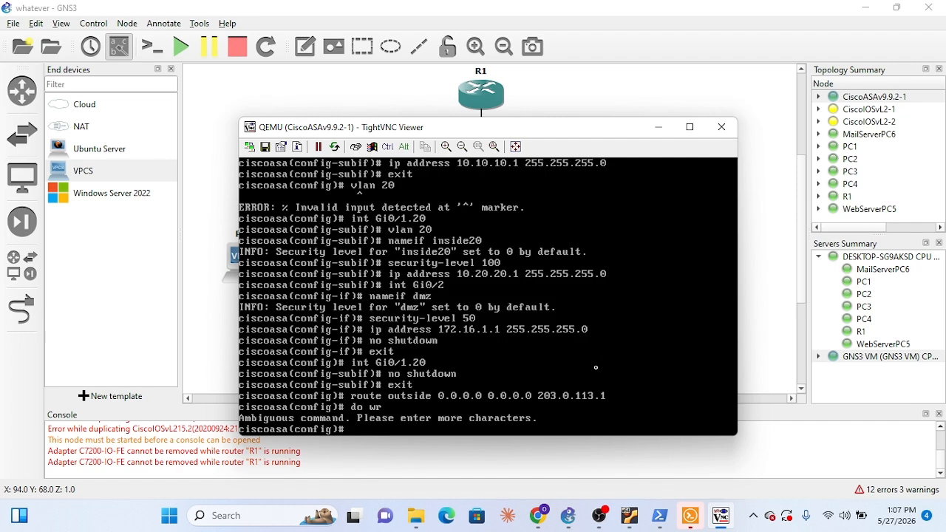
Exit global configuration mode on the ASA, save its configuration with write memory, and minimize its console
text(exit)
key(Return)
text(do wr)
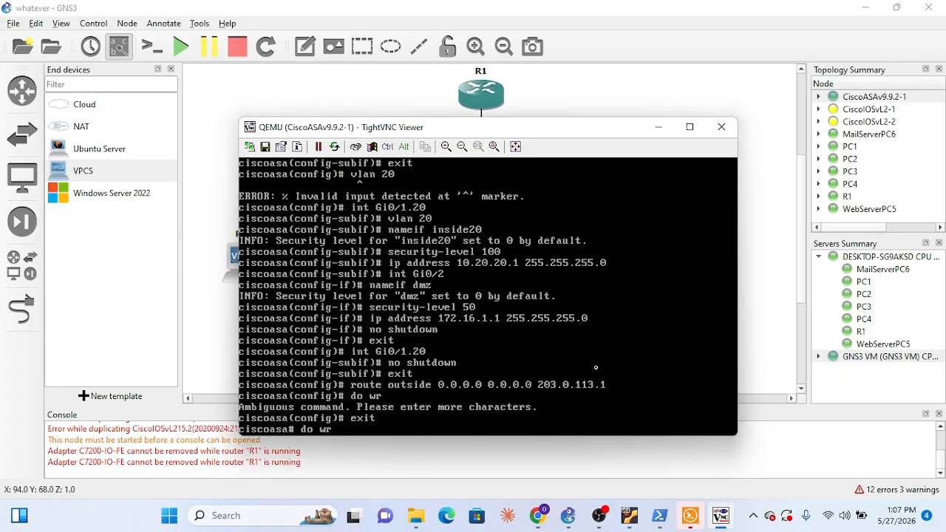
key(Return)
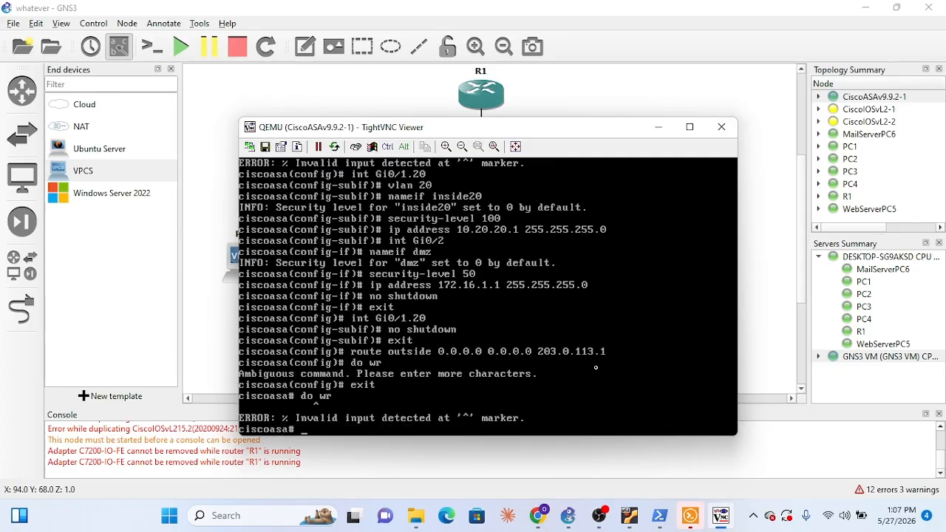
text(write memory)
key(Return)
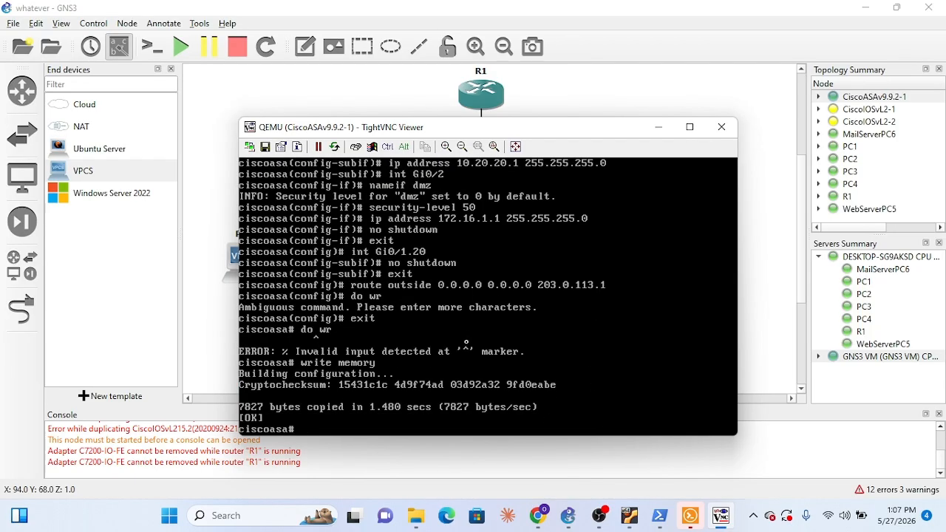
click(659, 128)
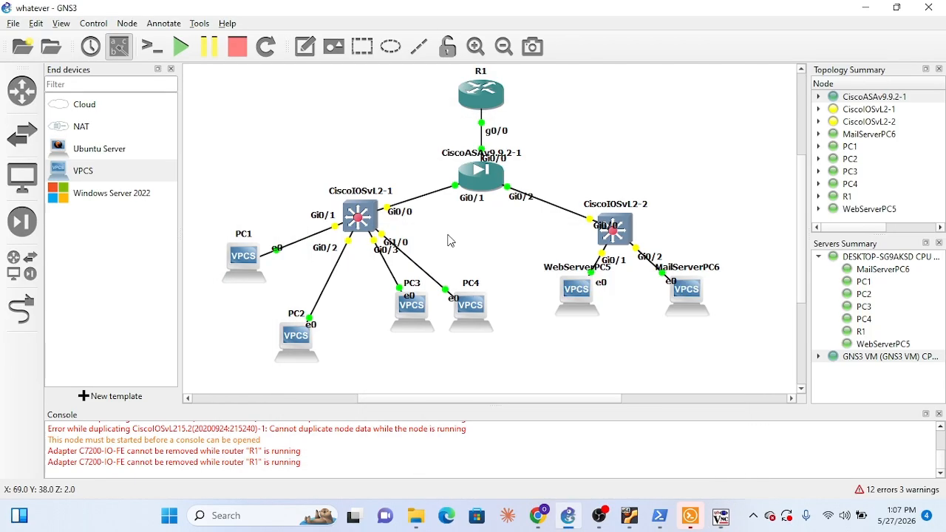
Suspend the CiscoASAv9.9.2-1 node and bring up R1's console
right_click(486, 175)
click(517, 213)
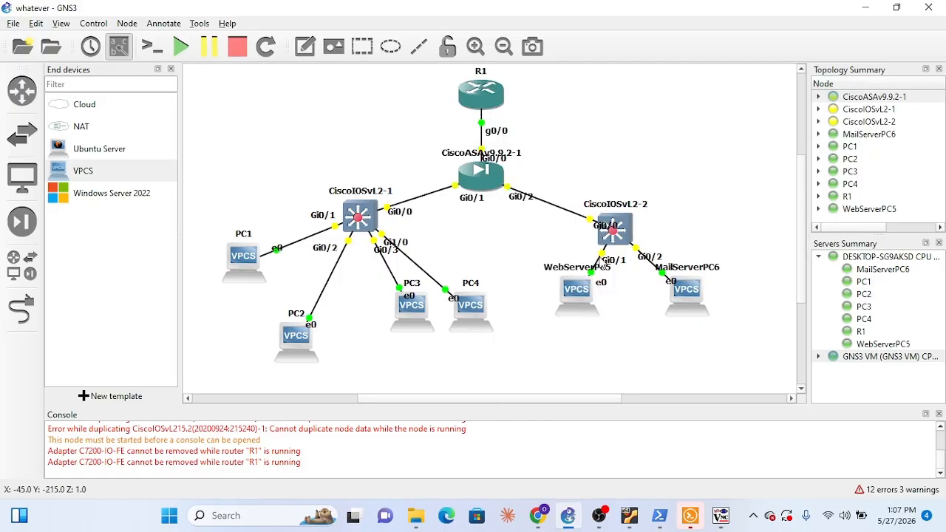
click(690, 515)
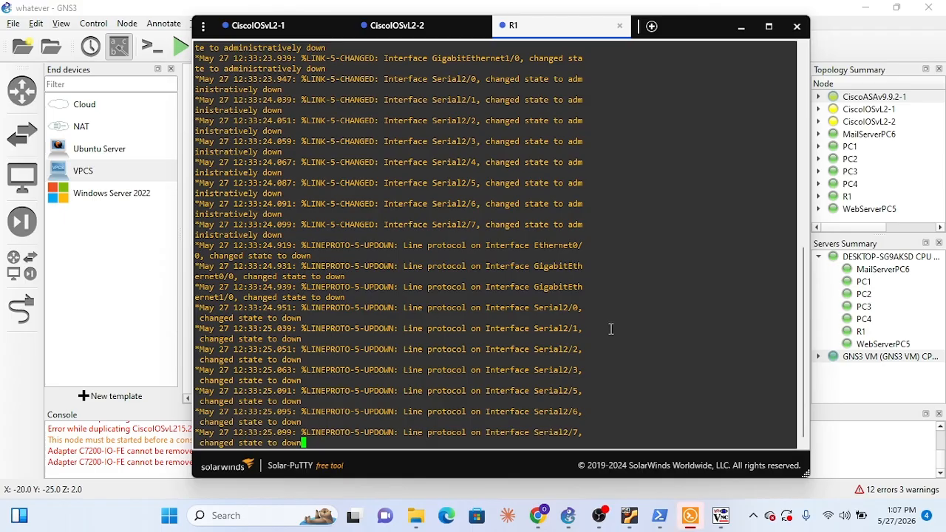
Enter global configuration mode on R1 using en and configure terminal
key(Return)
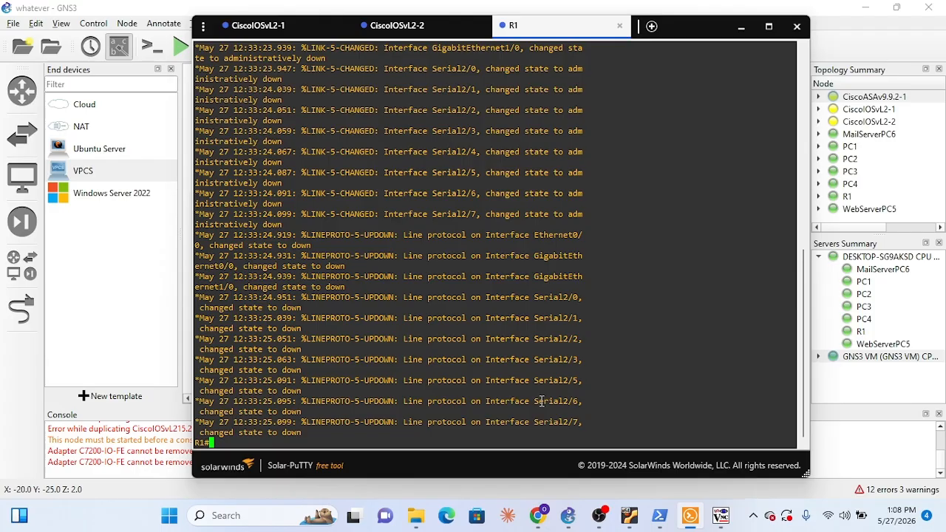
text(en)
key(Return)
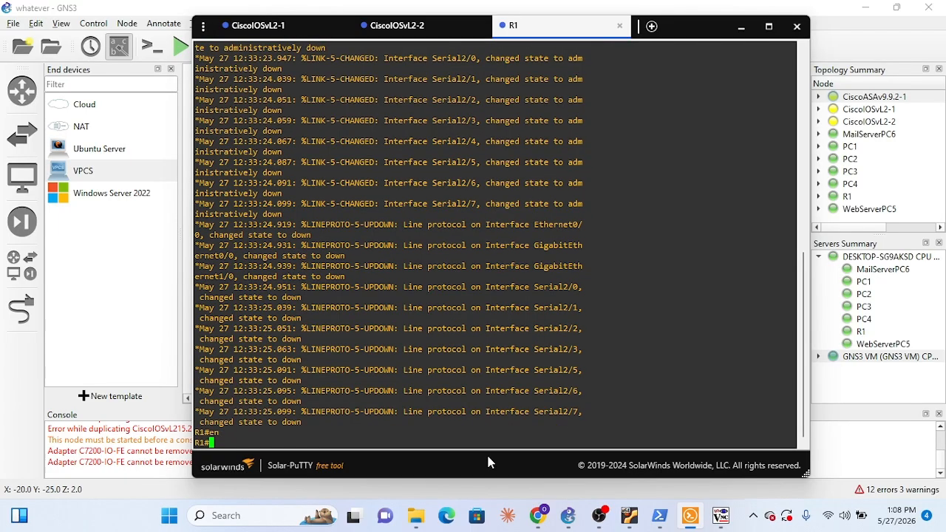
text(configure terminal)
key(Return)
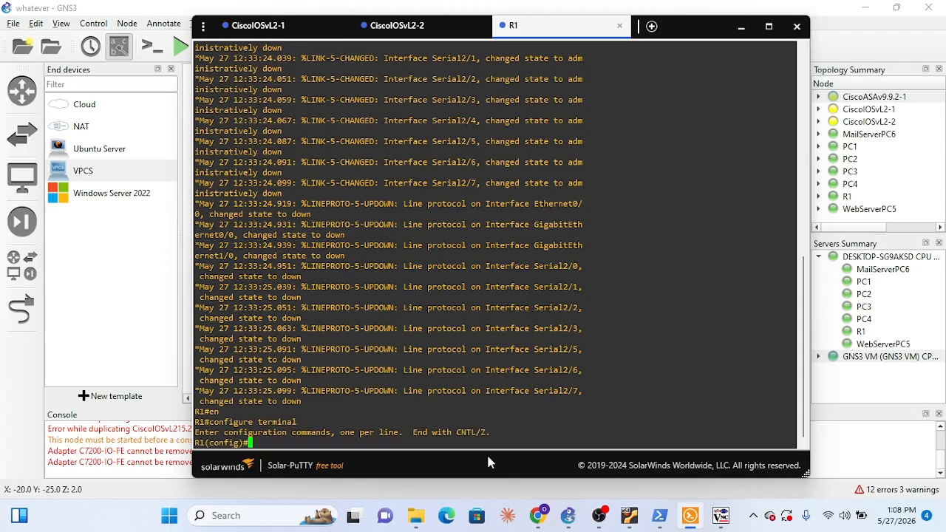
drag(700, 29, 709, 173)
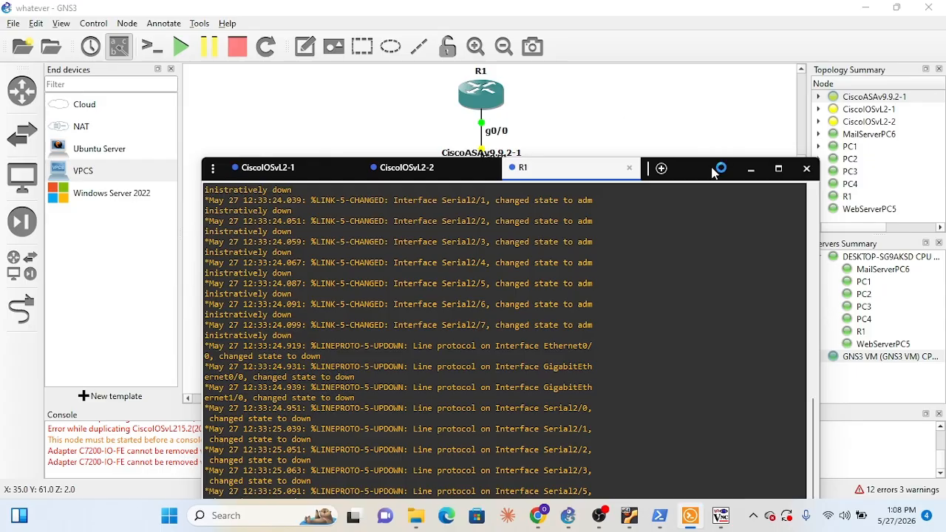
drag(712, 174, 688, 72)
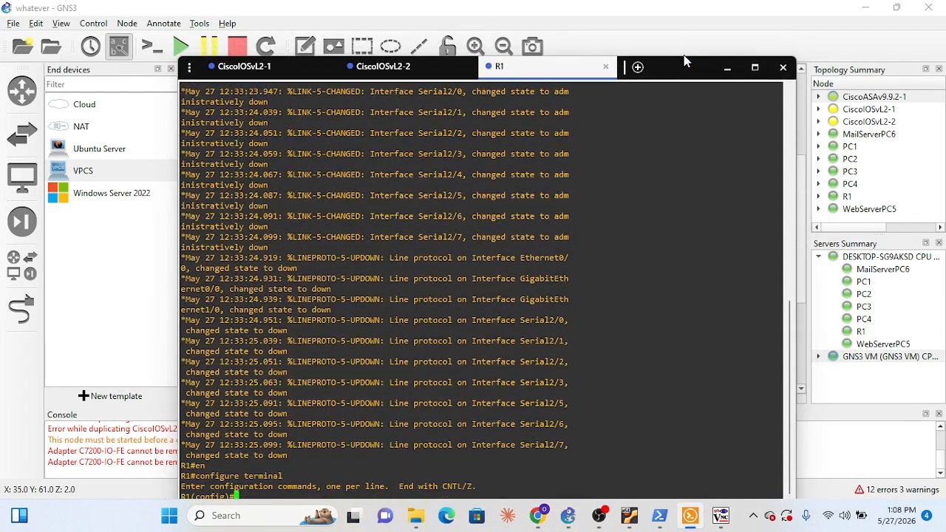
click(684, 55)
click(690, 515)
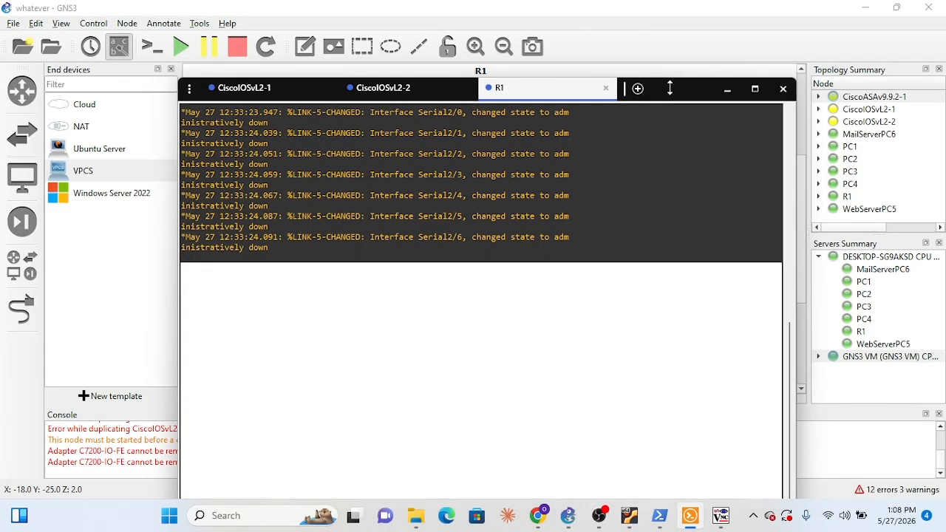
mouse_move(666, 63)
mouse_down()
mouse_move(688, 111)
mouse_move(674, 49)
mouse_up()
Assign IP address 203.0.113.1 with mask 255.255.255.252 to R1's g0/0 interface
text(i)
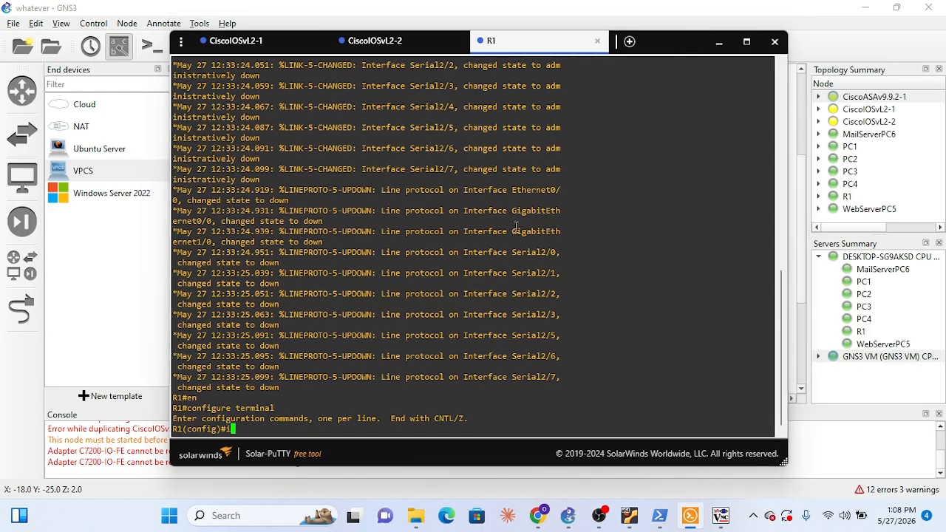
text(nt g0/0)
key(Return)
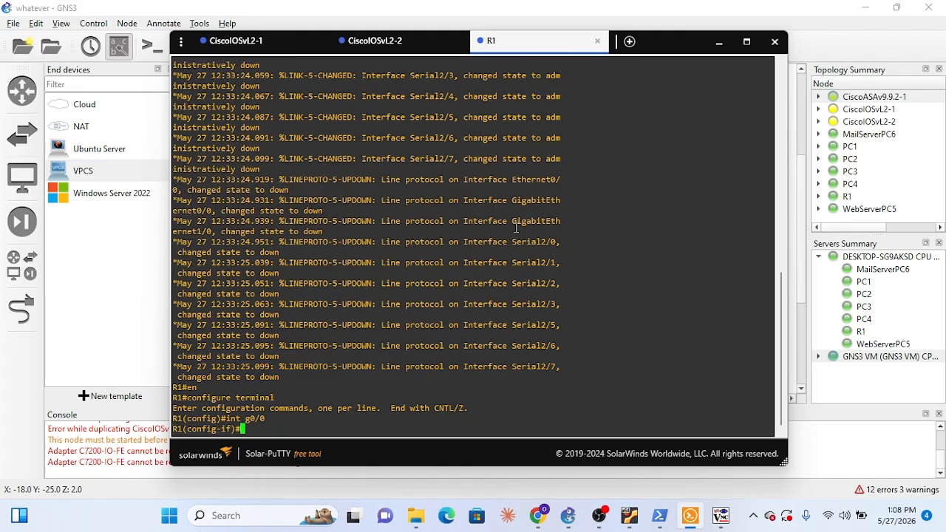
text(ip address 203.0.)
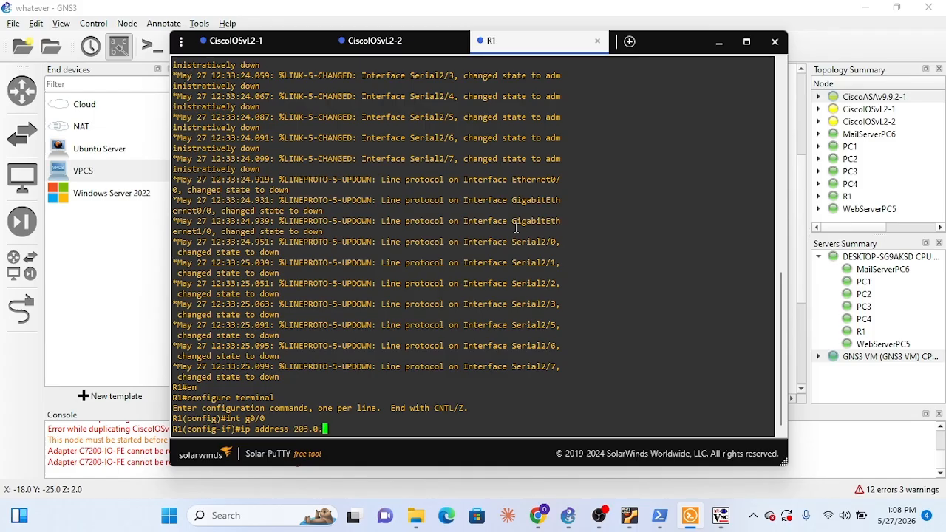
text(113.1 255.255.255.252)
key(Return)
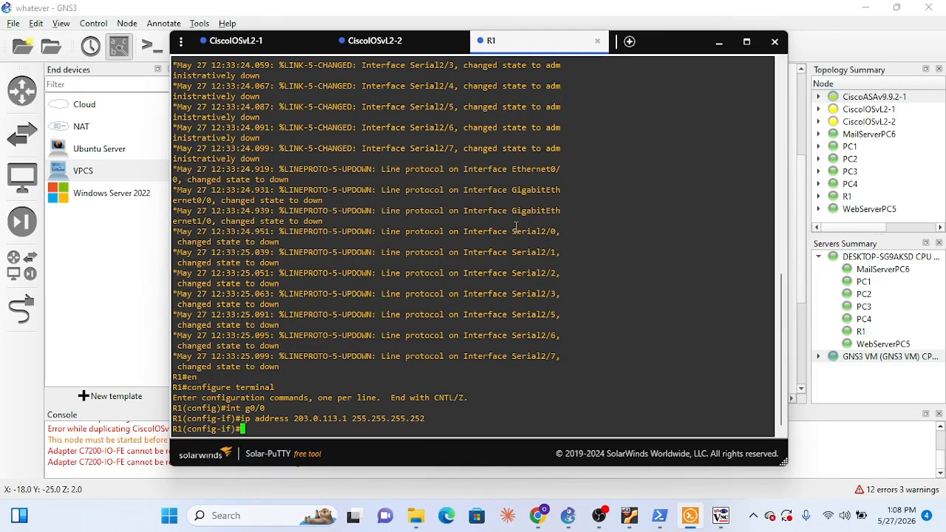
Enable R1's g0/0 interface with no shutdown and exit to global configuration mode
text(no shutdown)
key(Return)
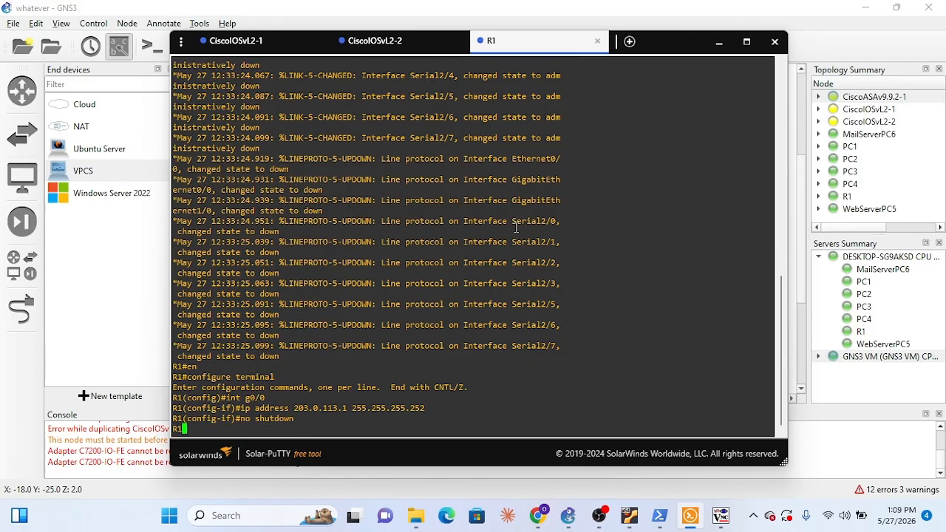
text(exit)
key(Return)
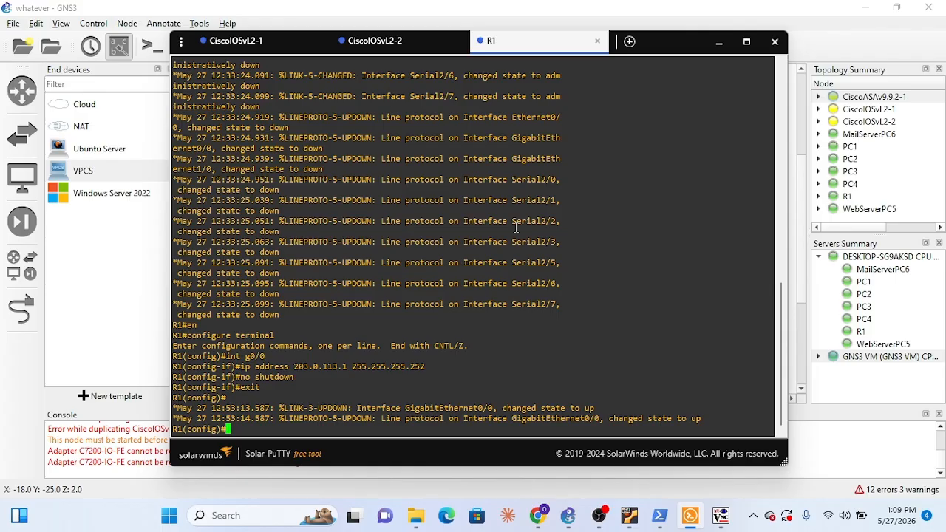
Add a static route on R1 to 10.10.10.0 255.255.255.0 through next hop 203.0.113.2
text(ip route 10.10.10.0 255)
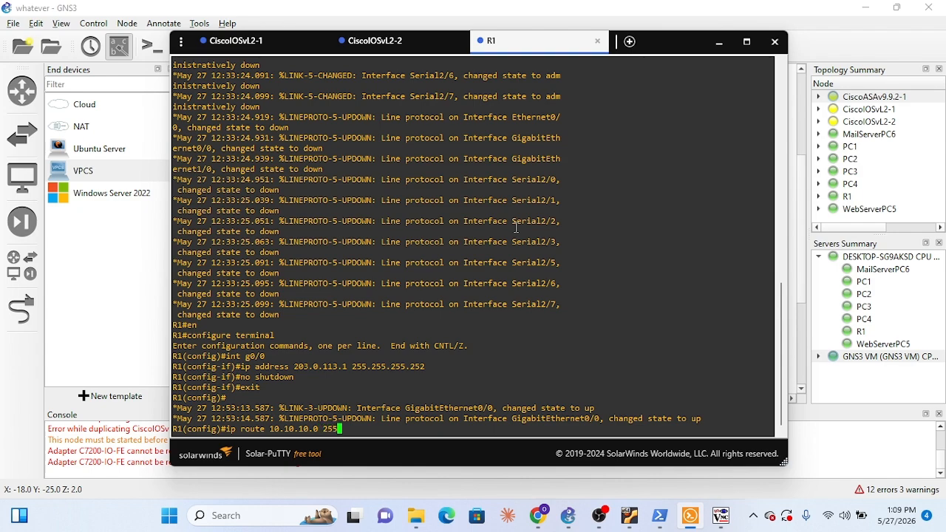
text(.255.255.0 203.0.113.2)
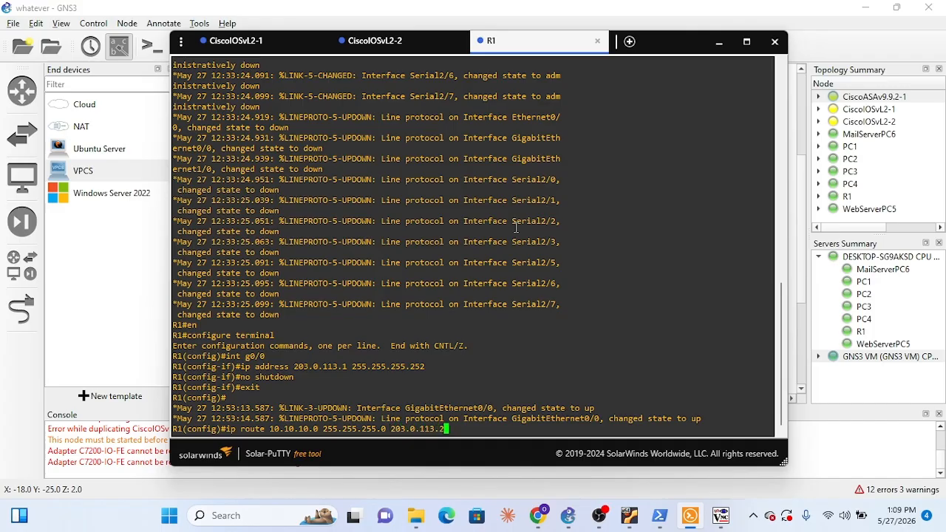
key(Return)
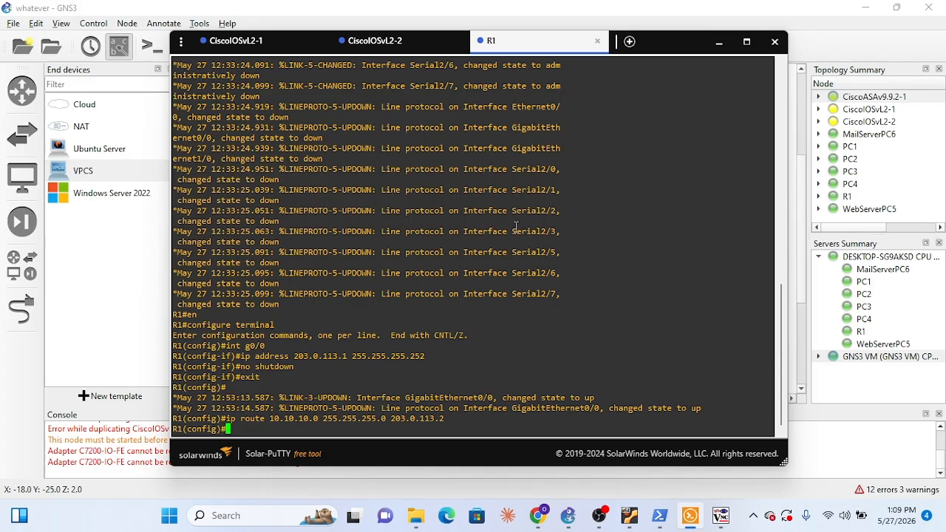
Recall R1's last ip route command and move back through it for editing
key(Up)
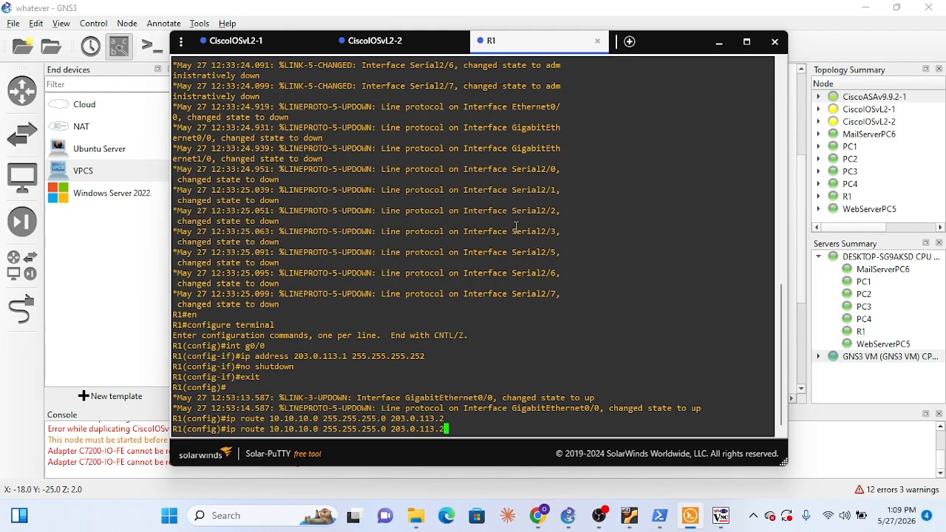
key(Left)
key(Left)
key(Left)
key(Left)
key(Left)
key(Left)
key(Left)
key(Left)
key(Left)
key(Left)
key(Left)
key(Left)
key(Left)
key(Left)
key(Left)
key(Left)
key(Left)
key(Left)
key(Left)
key(Left)
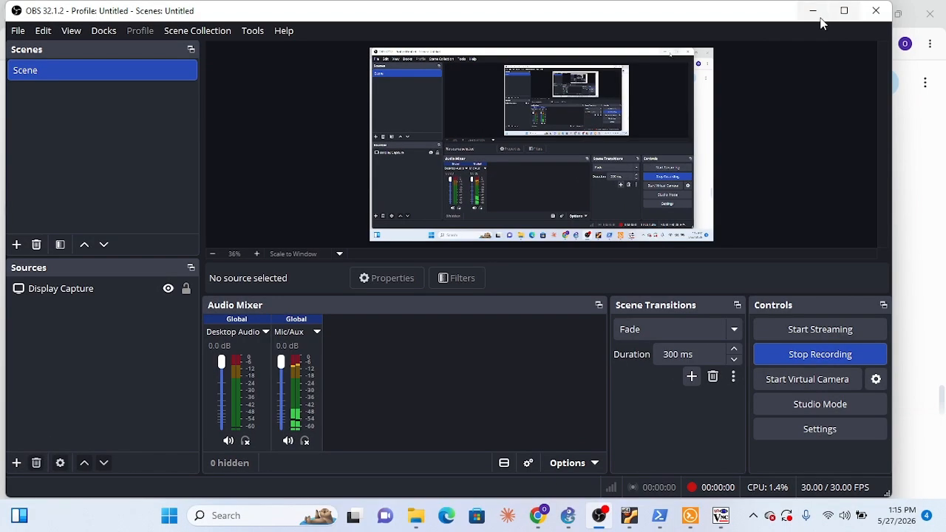
click(813, 8)
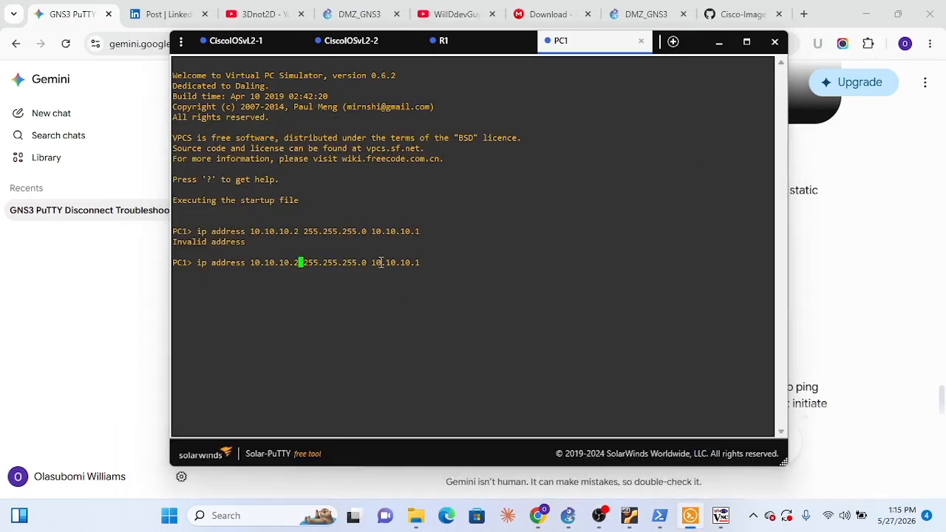
Correct PC1's command to ip 10.10.10.2 255.255.255.0 10.10.10.1, run it and display PC1's IP settings with sh ip
key(Left)
key(Left)
key(Left)
key(Left)
key(Left)
key(Left)
key(Left)
key(Left)
key(Left)
key(Left)
key(Left)
key(BackSpace)
key(BackSpace)
key(BackSpace)
key(BackSpace)
key(BackSpace)
key(BackSpace)
key(BackSpace)
key(BackSpace)
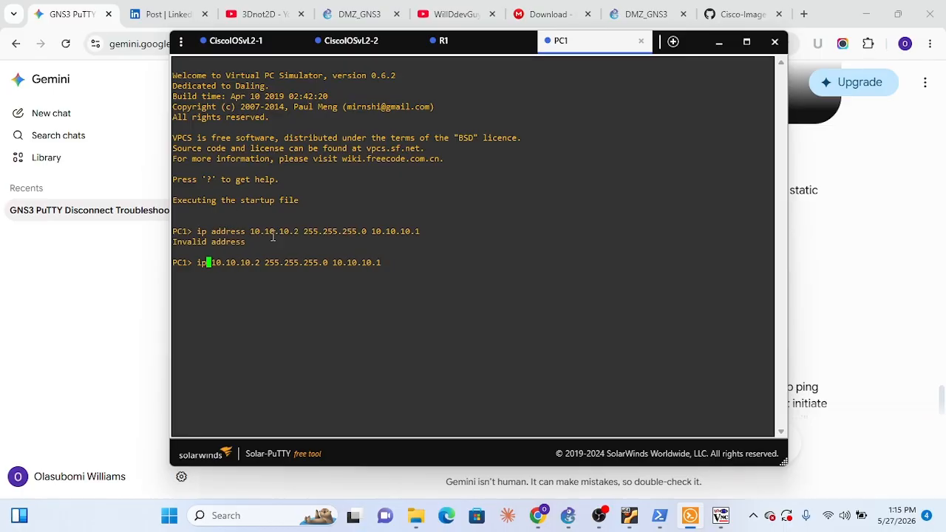
key(Return)
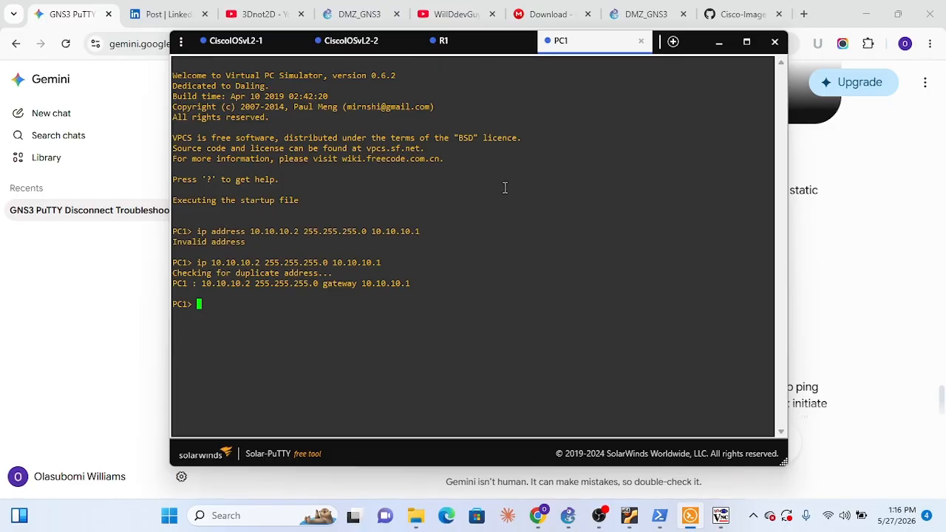
text(sh ip)
key(Return)
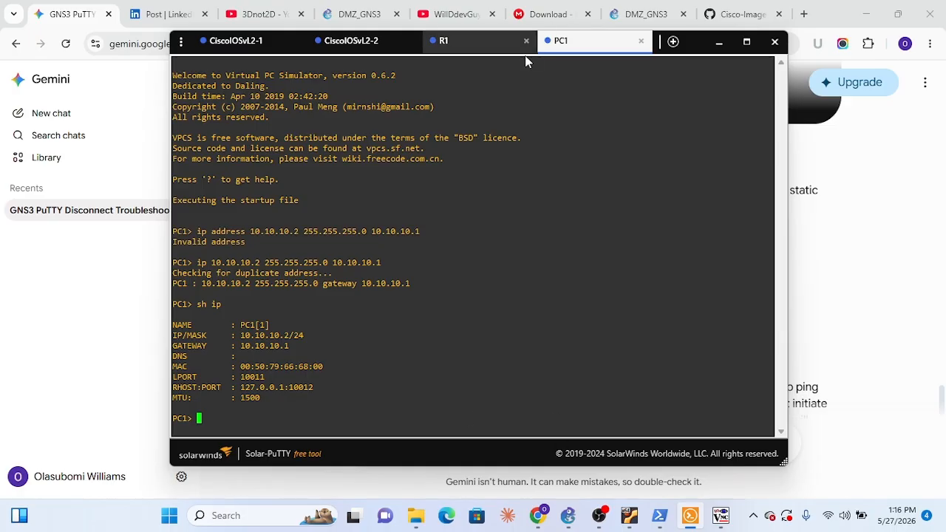
Switch to GNS3 and open console sessions for PC2 and PC3 from the topology
click(568, 516)
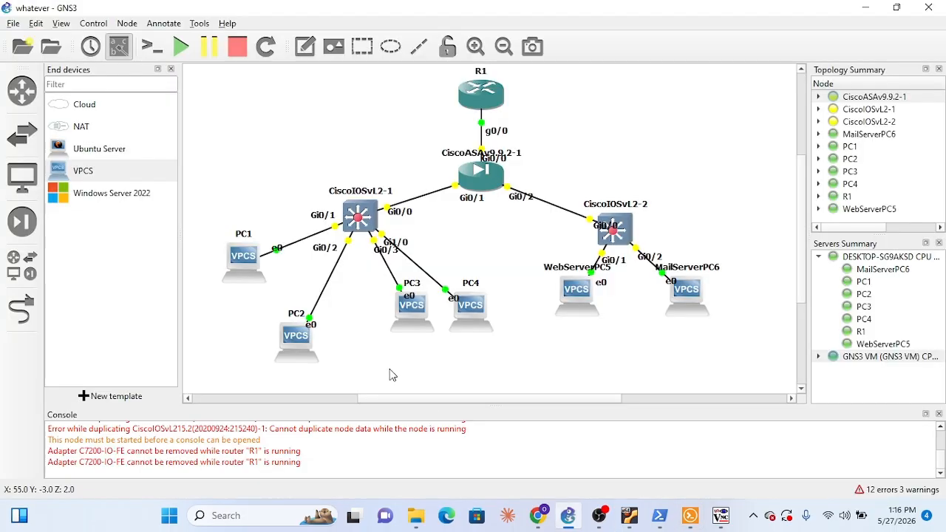
right_click(310, 353)
click(346, 38)
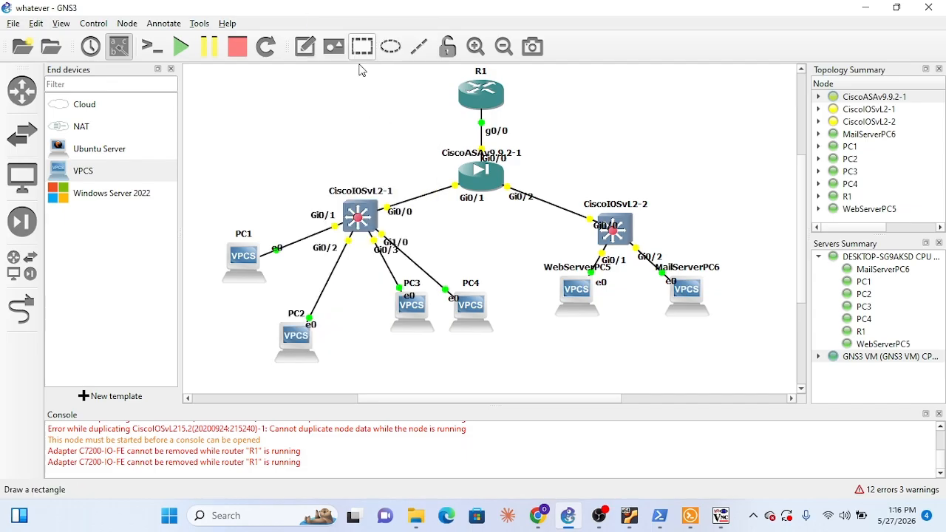
right_click(414, 320)
click(461, 41)
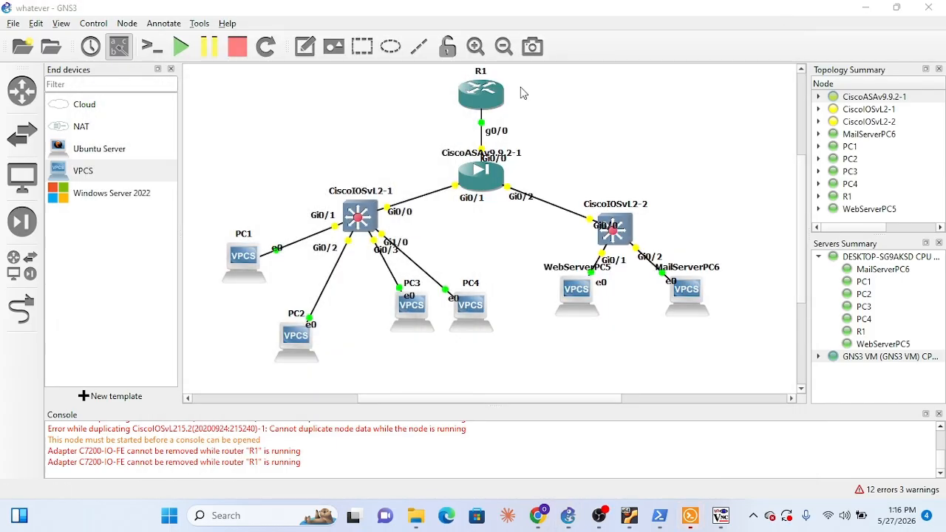
right_click(479, 321)
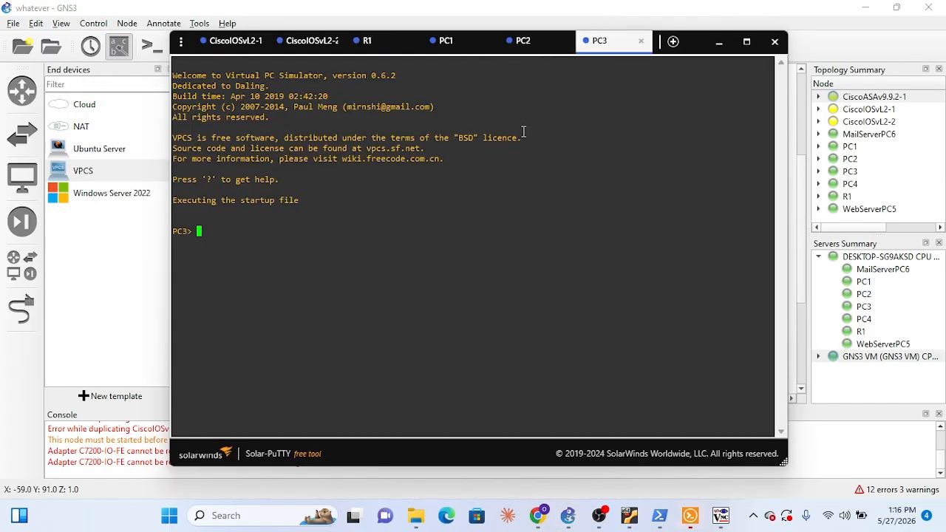
Assign PC2 the IP address 10.10.10.3 with mask 255.255.255.0 and gateway 10.10.10.1
click(531, 53)
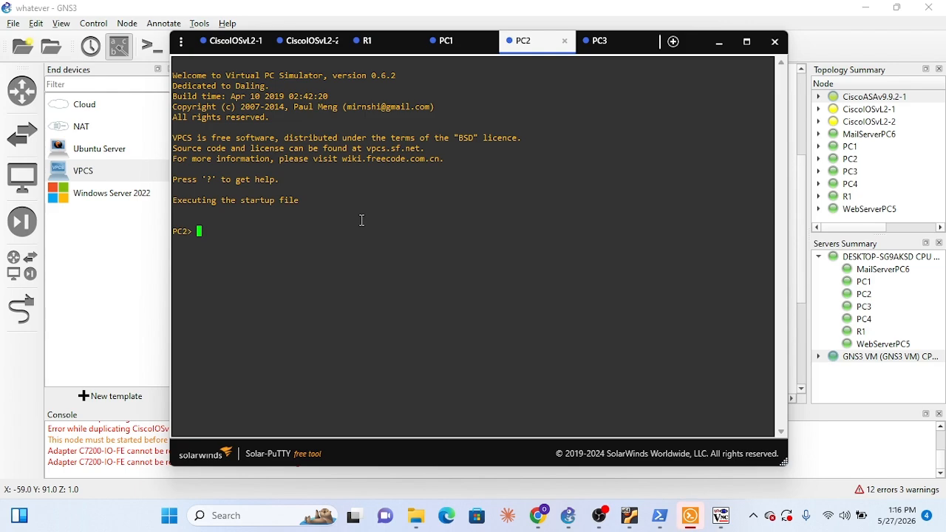
text(ip 10.10.10.3 255)
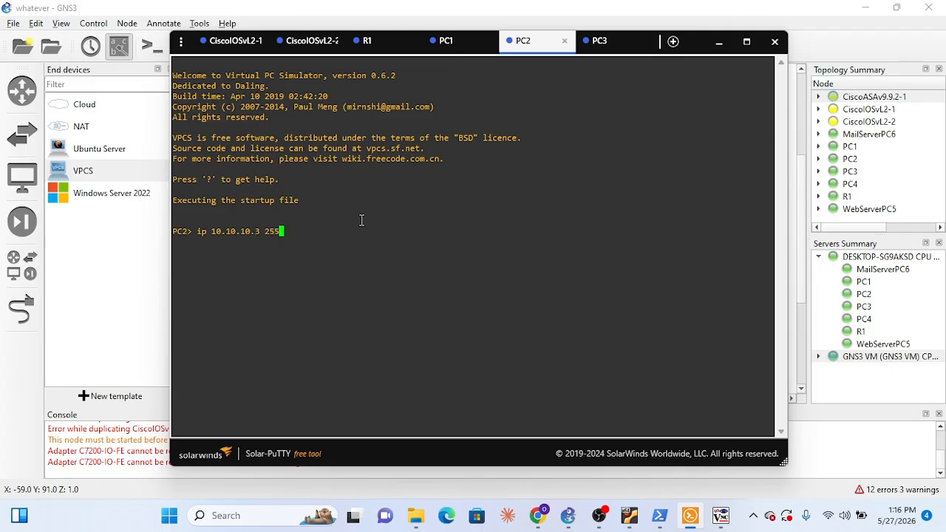
text(.255.255.0 10.10.10.1)
key(Return)
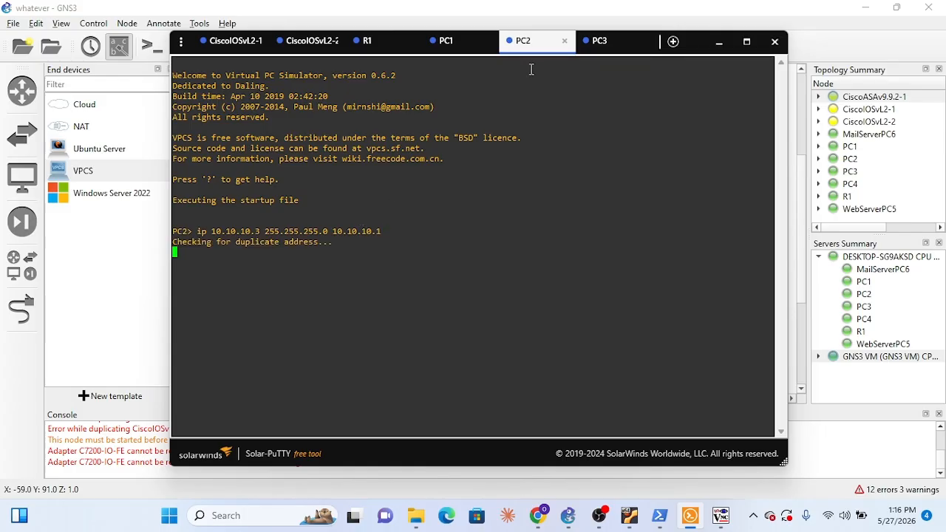
Assign PC3 the IP address 10.20.20.2 with mask 255.255.255.0 and gateway 10.20.20.1
click(600, 42)
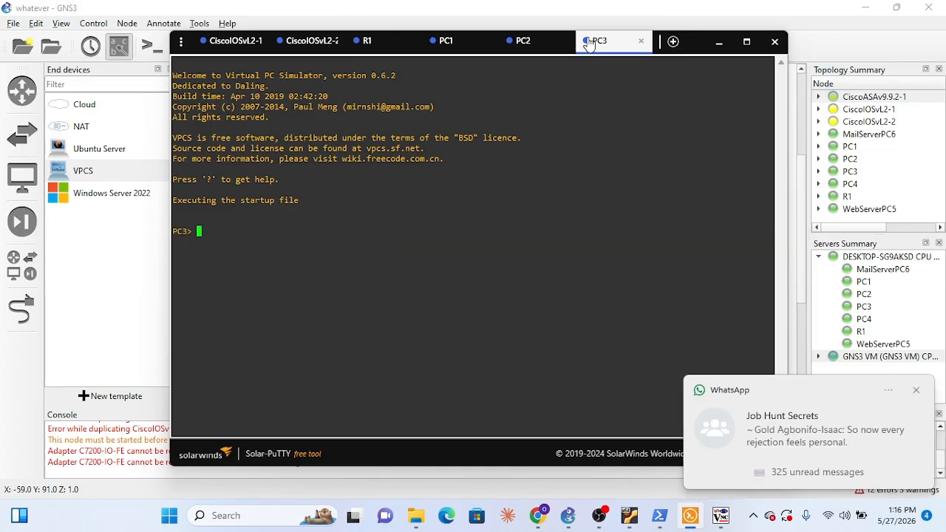
text(ip 10.20.20.)
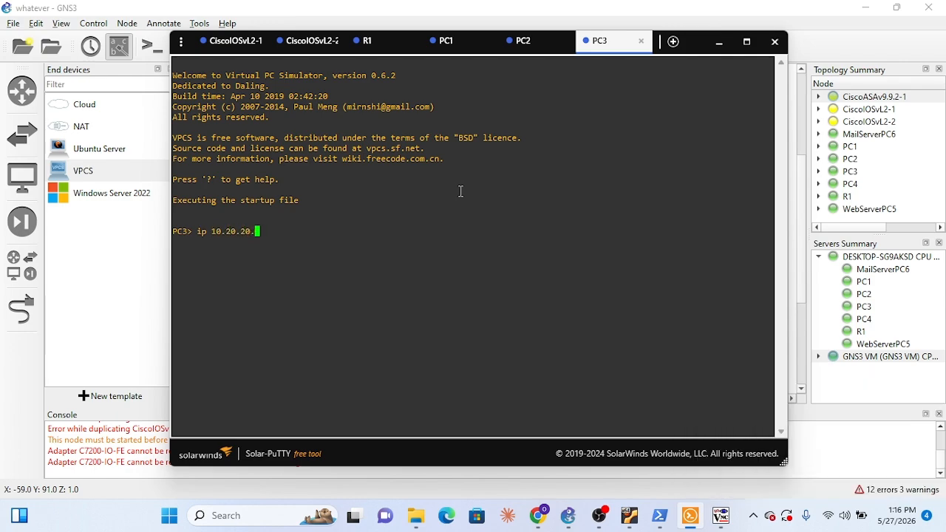
text(2 255)
text(.255.255.0)
text( 10.20.)
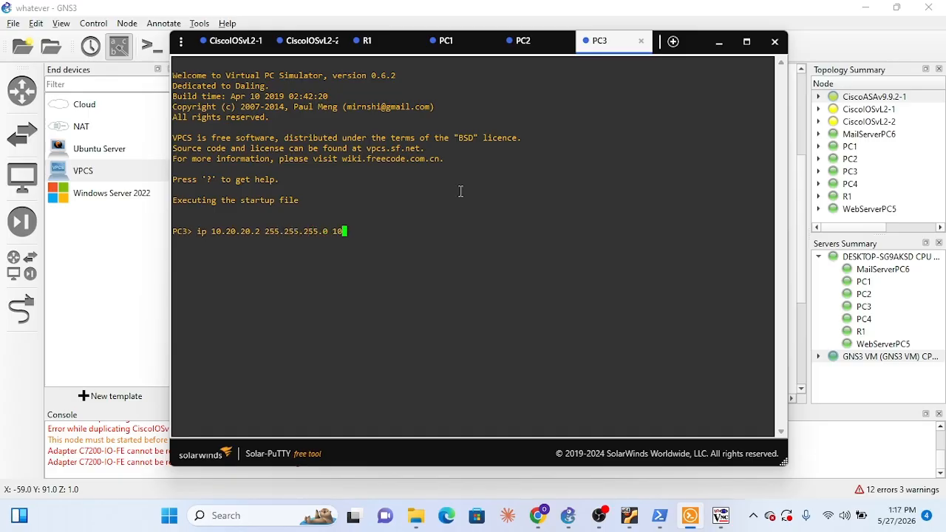
text(20.1)
key(Return)
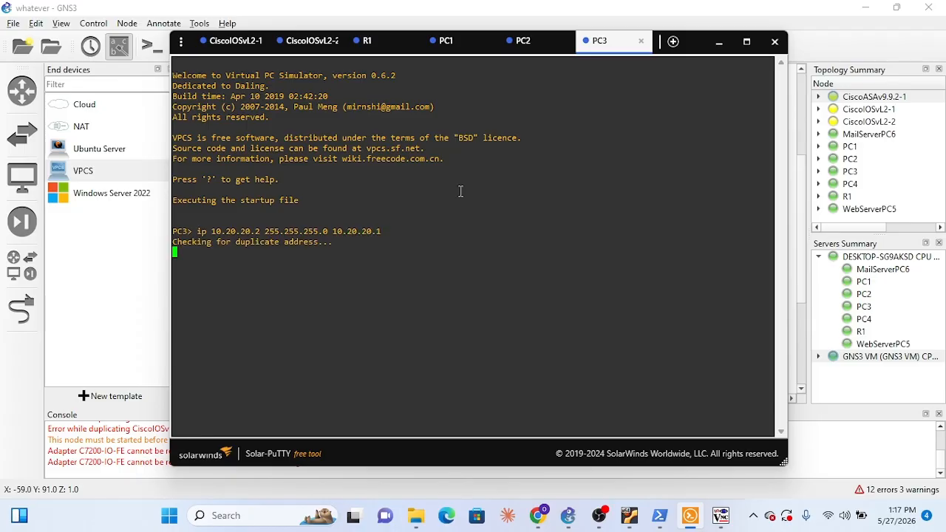
Display PC2's IP settings with sh ip and check the address assignment in PC3's console
click(526, 41)
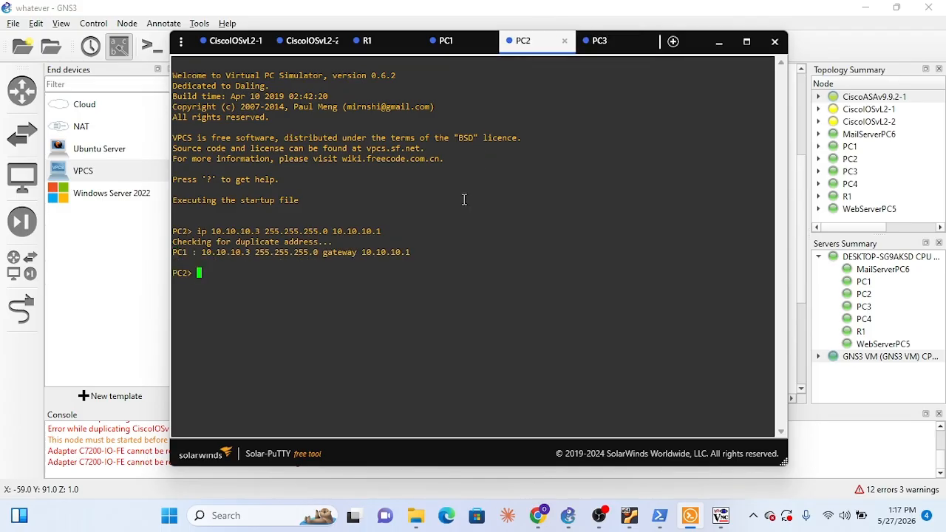
text(sh ip)
key(Return)
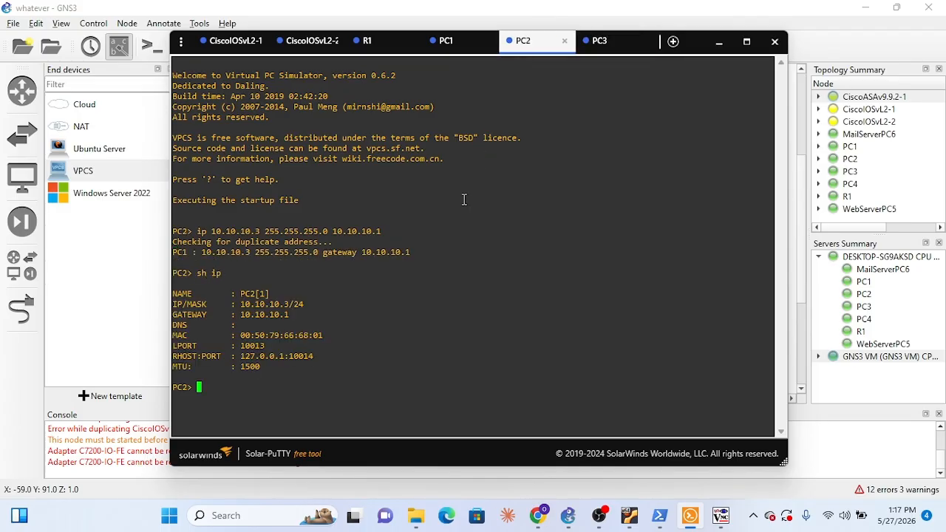
click(615, 44)
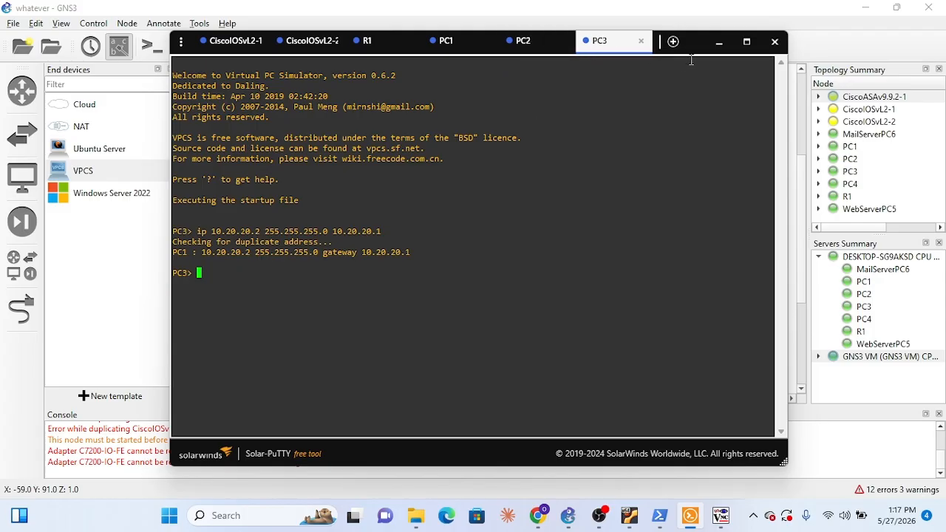
Open PC4's console and assign it IP address 10.20.20.3 with mask 255.255.255.0 and gateway 10.20.20.1
click(718, 42)
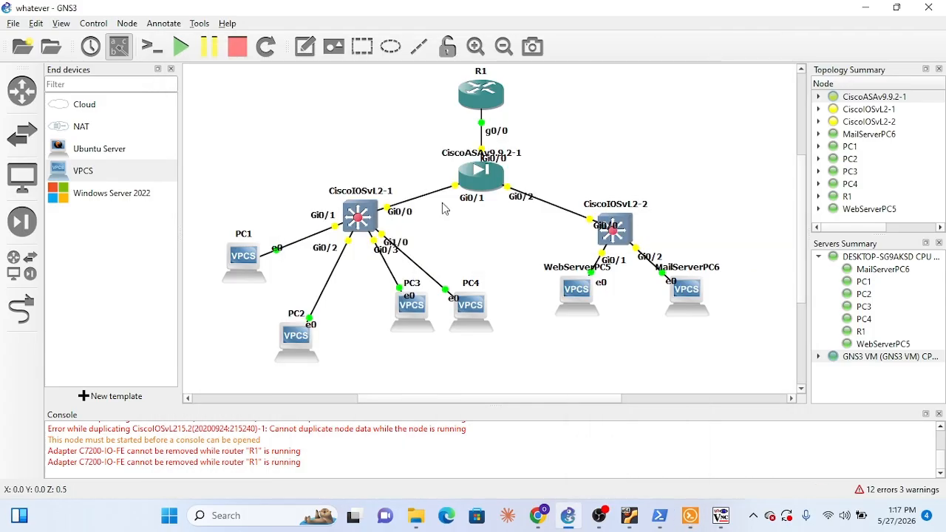
right_click(470, 314)
click(502, 25)
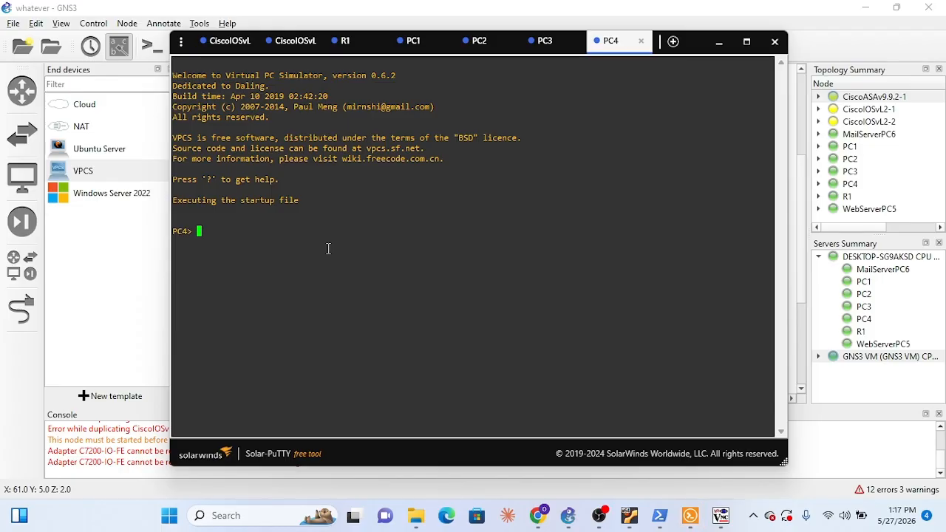
text(ip 10.20.20.3 255.255.2)
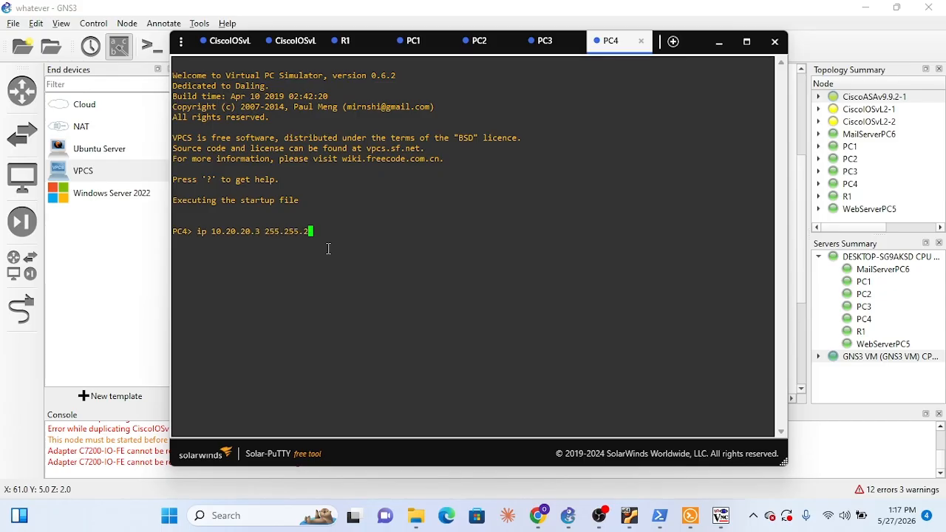
text(55.0 10.20.20.1)
key(Return)
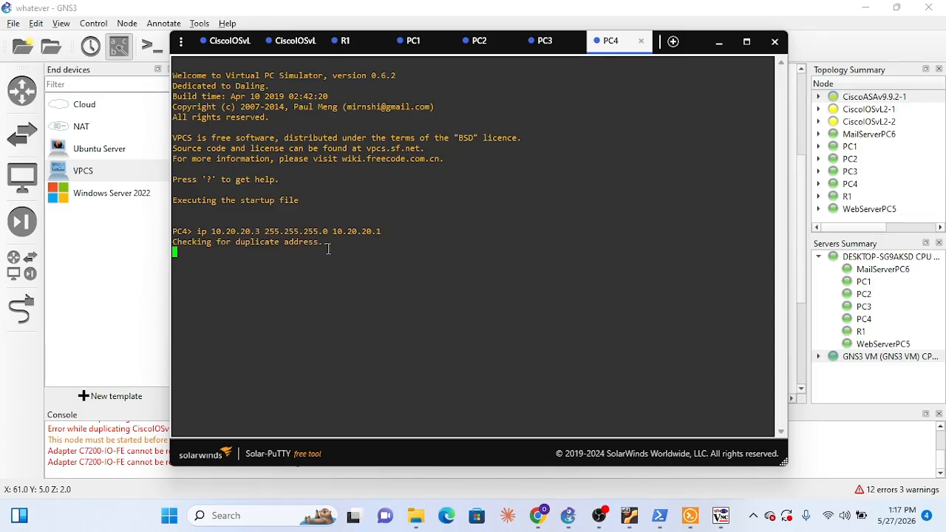
Close the PC1 and PC2 console sessions in Solar-PuTTY
click(410, 48)
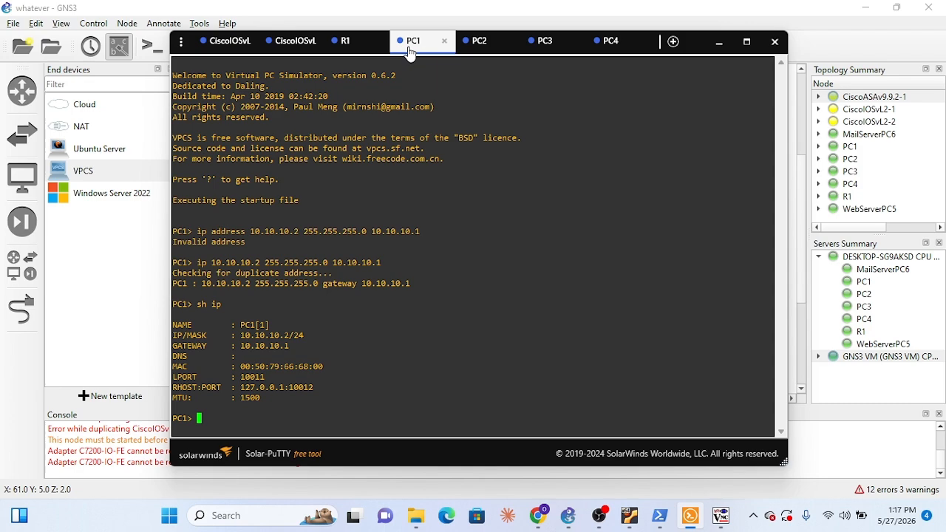
click(445, 42)
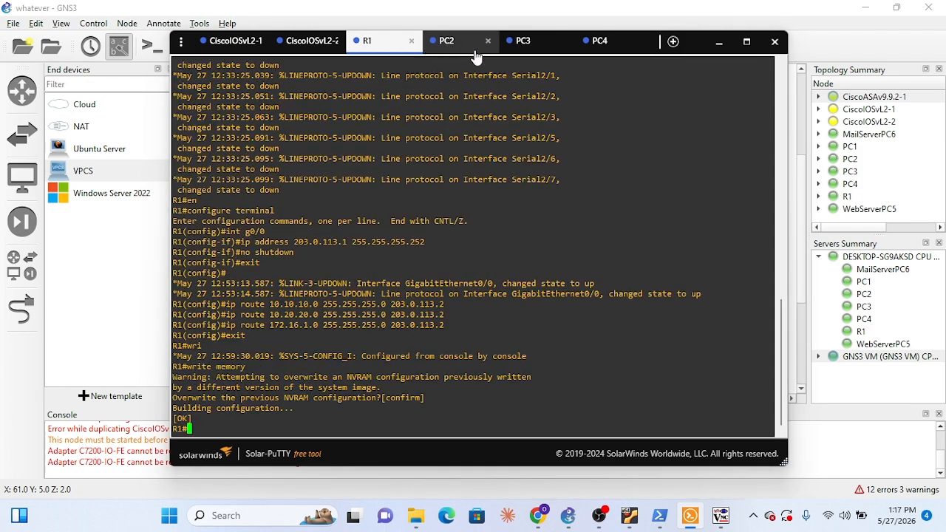
click(488, 41)
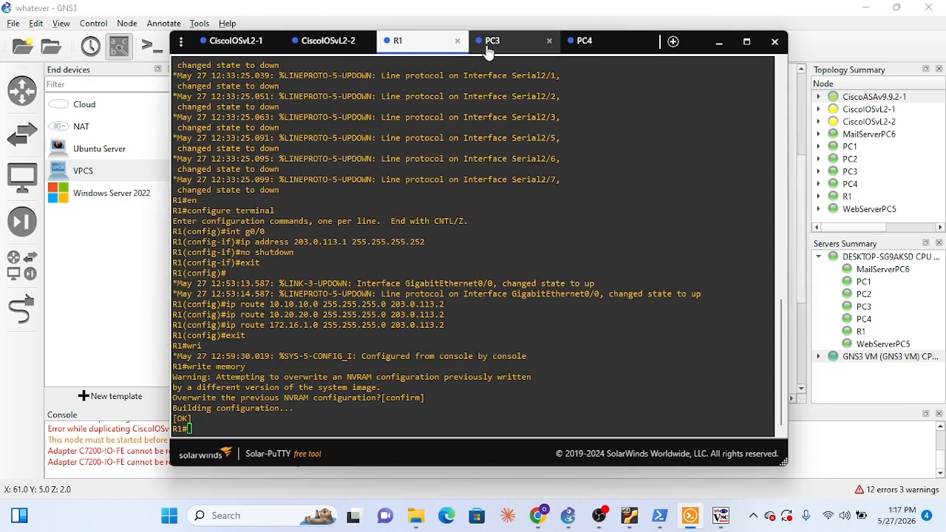
Display PC4's IP settings with sh ip
click(585, 46)
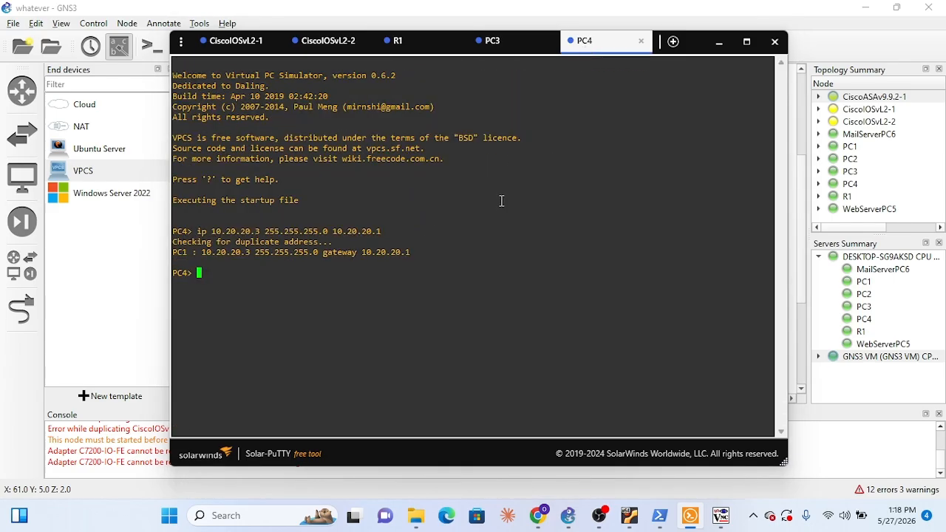
text(sh ip)
key(Return)
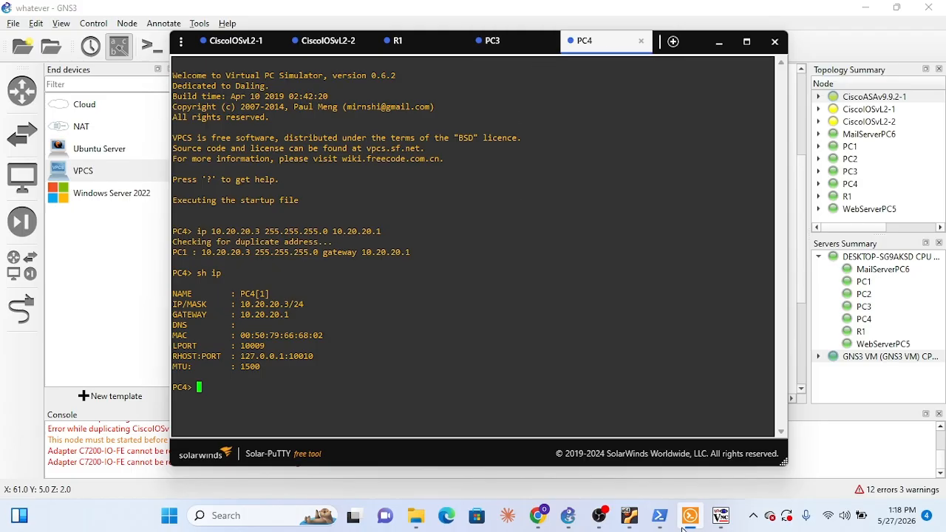
Open console sessions for MailServerPC6 and WebServerPC5, and check their IP settings in the Gemini chat
click(538, 515)
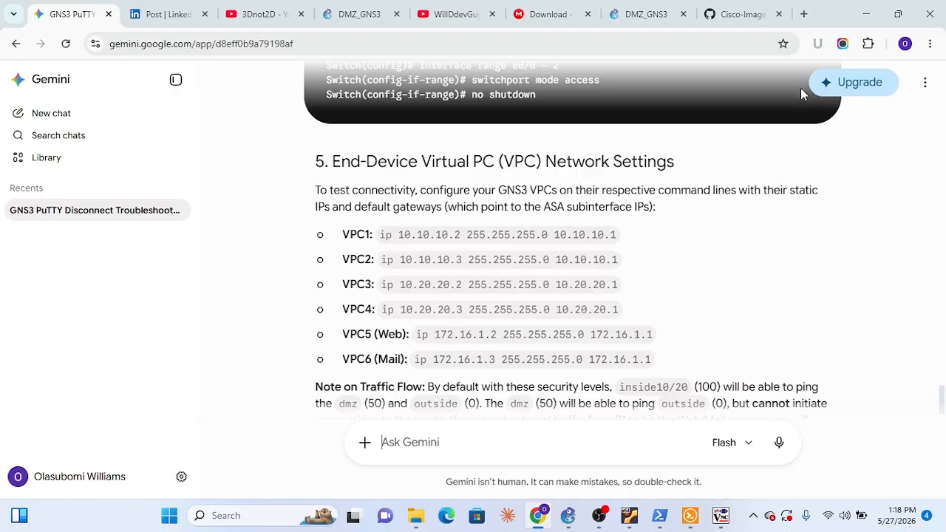
click(865, 14)
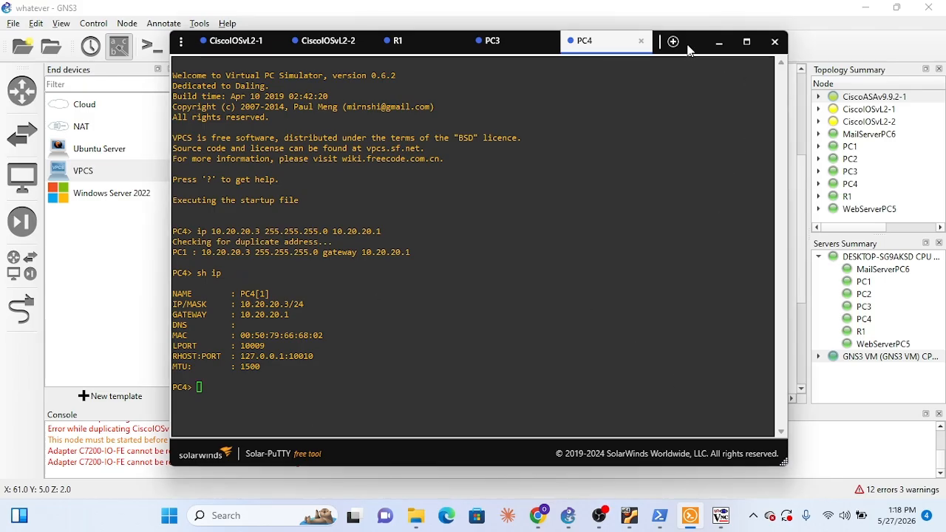
drag(687, 57, 529, 105)
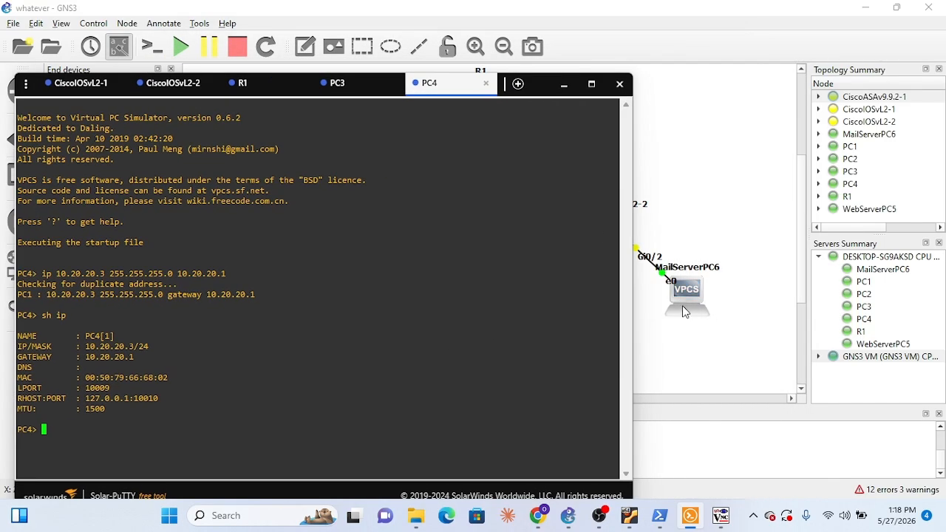
right_click(683, 311)
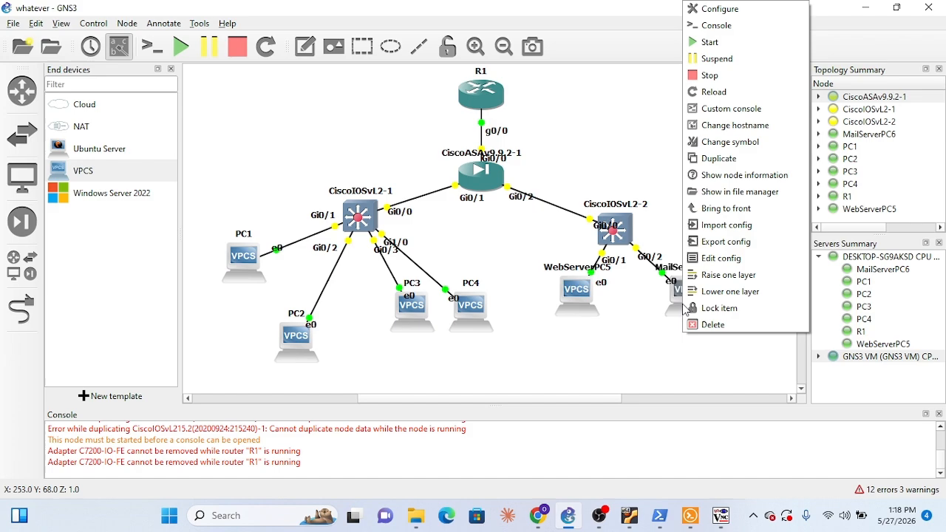
click(708, 27)
right_click(584, 300)
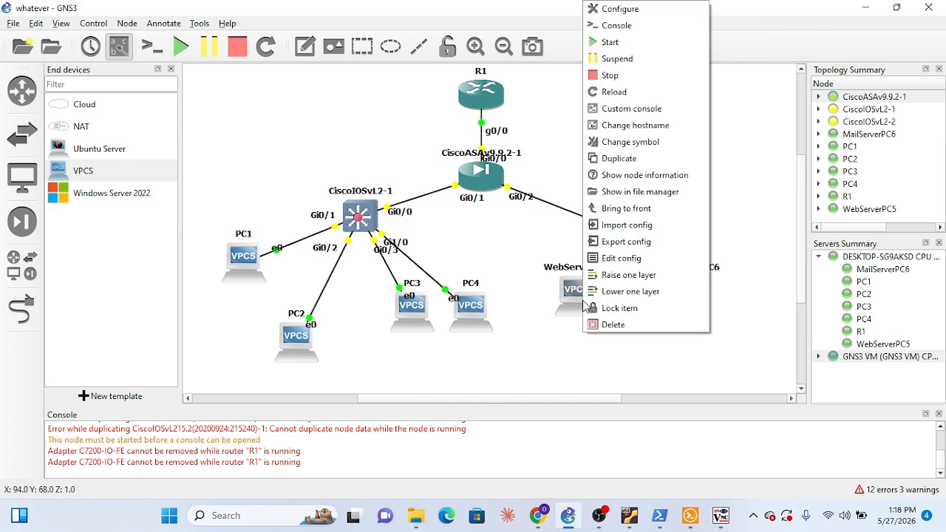
click(610, 27)
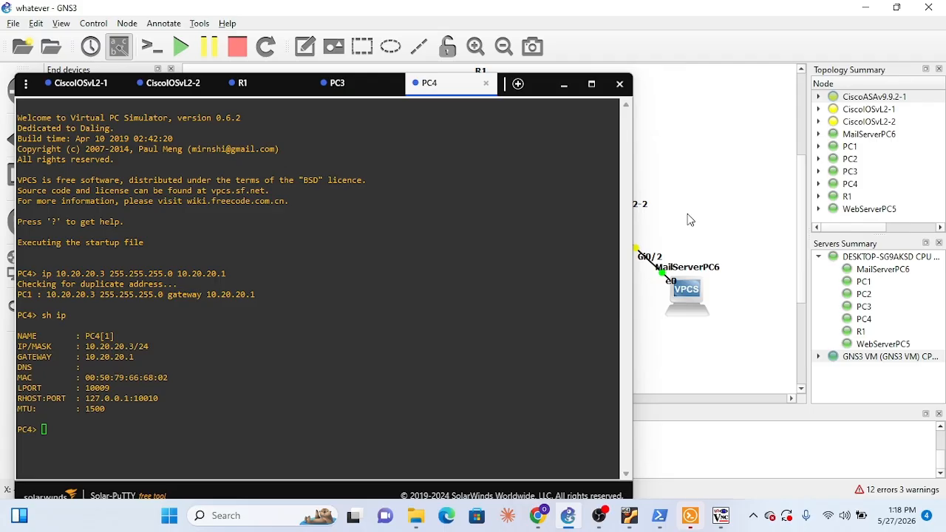
click(646, 267)
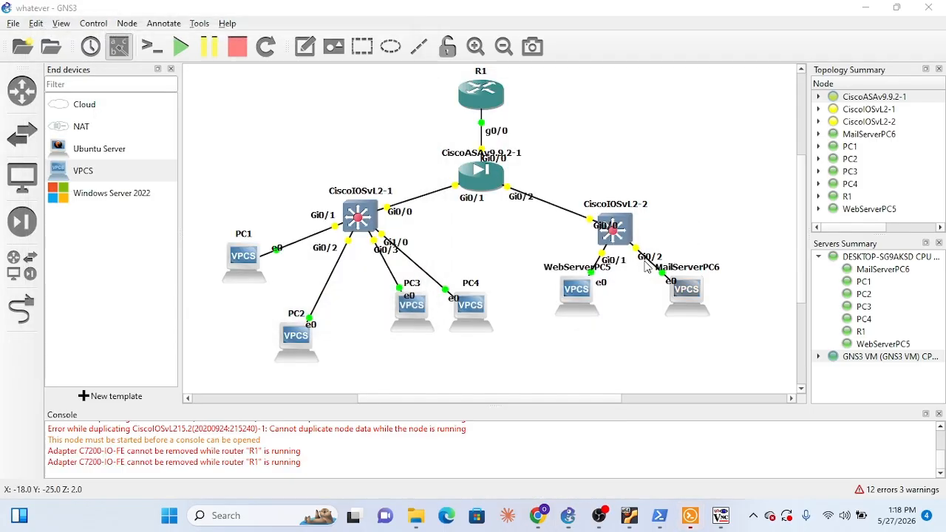
click(691, 518)
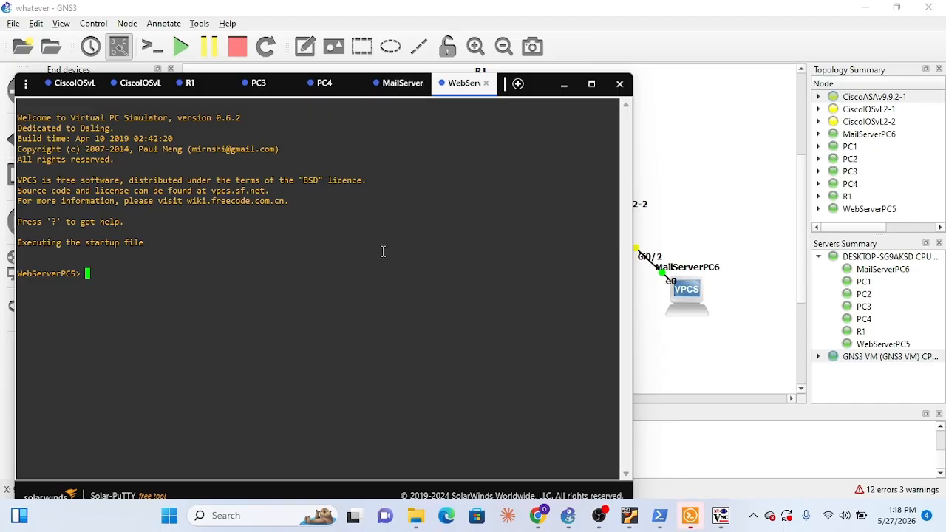
click(545, 520)
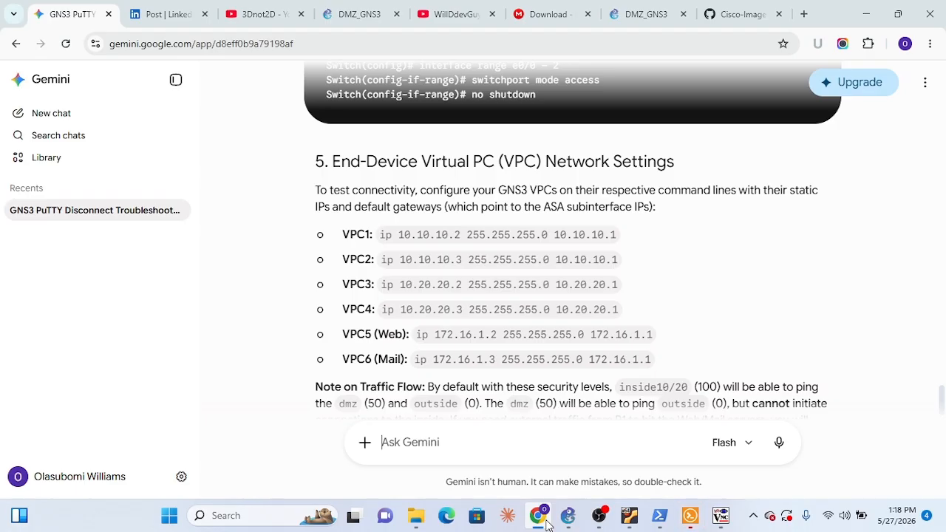
click(546, 521)
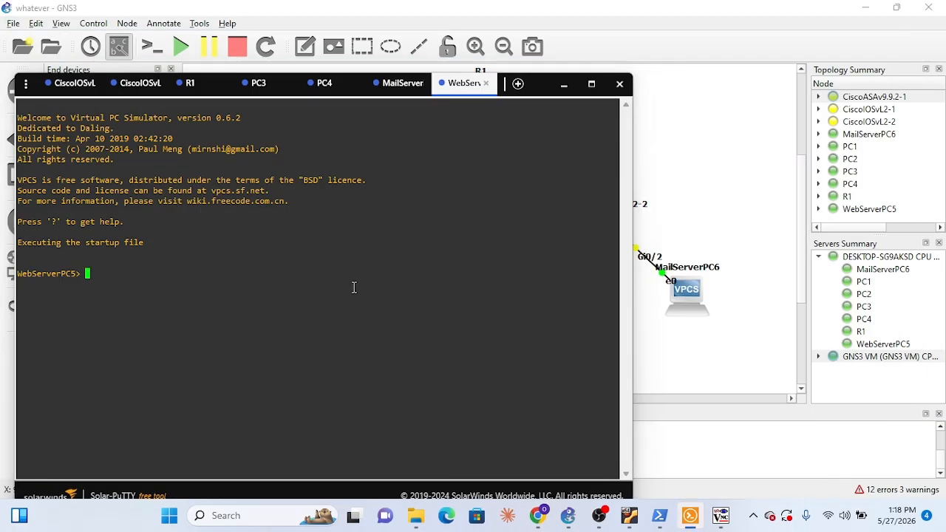
Assign WebServerPC5 the IP address 172.16.1.2 with mask 255.255.255.0 and gateway 172.16.1.1
text(ip 172.16.1.2 255.255.255.0)
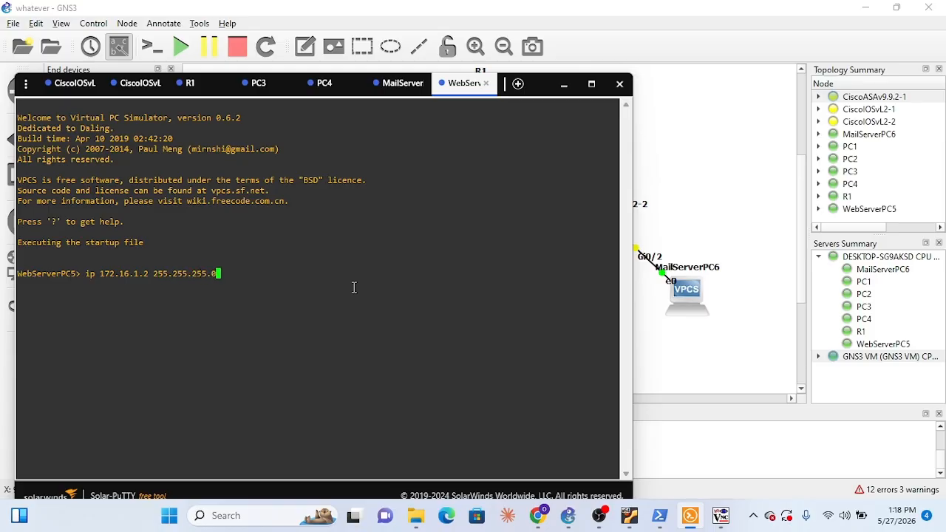
text( 7)
key(BackSpace)
text(172)
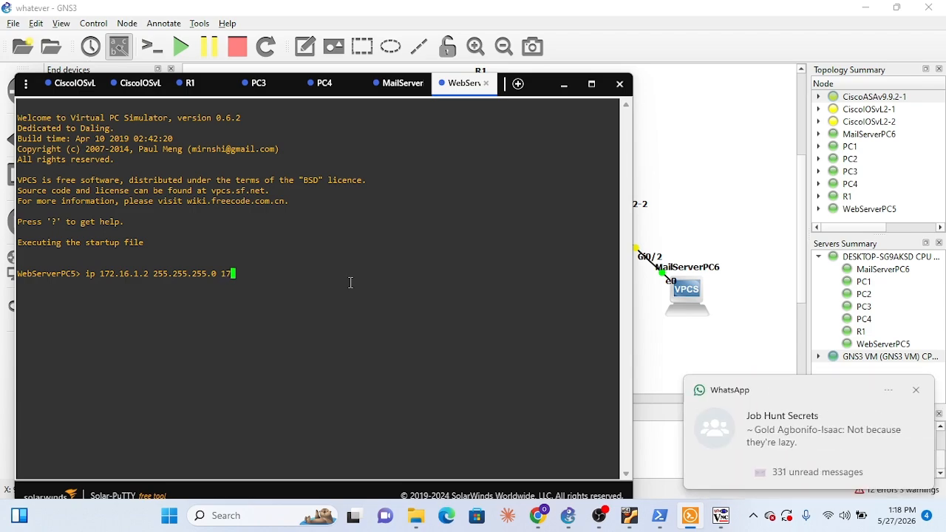
text(.)
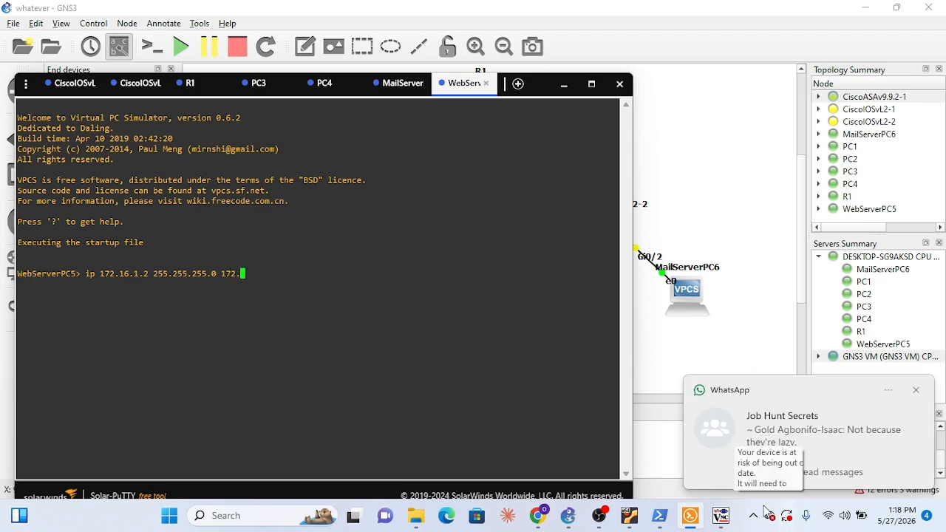
click(724, 521)
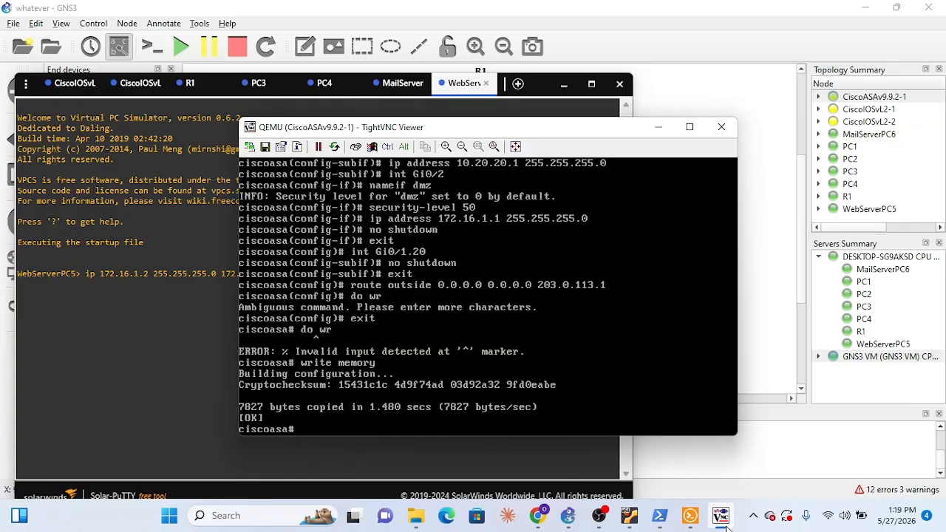
click(722, 521)
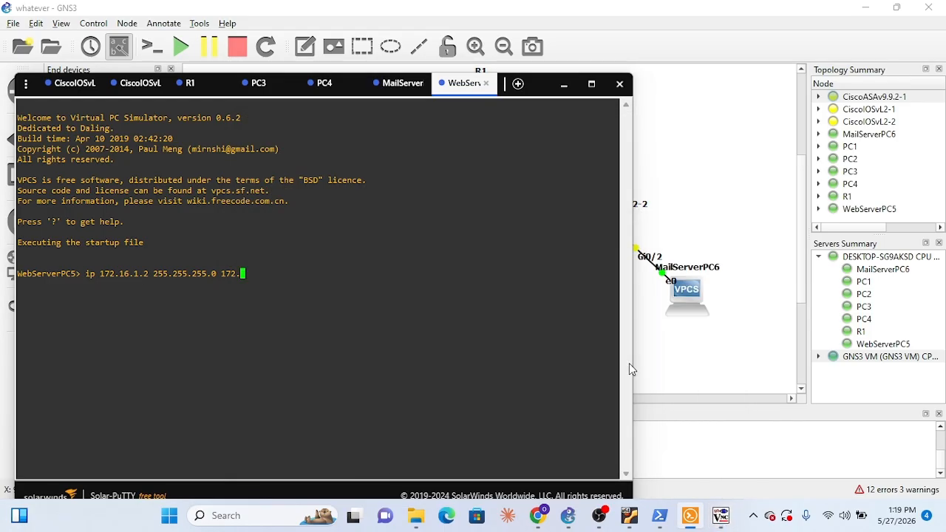
text(16.1.1)
key(Return)
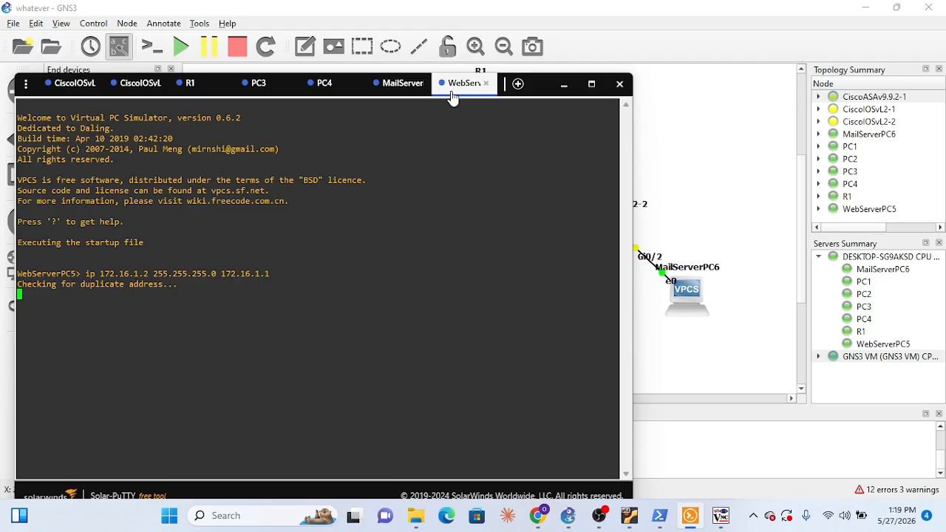
In the MailServerPC6 console, assign IP address 172.16.1.3 with mask 255.255.255.0 and gateway 172.16.1.1
click(415, 87)
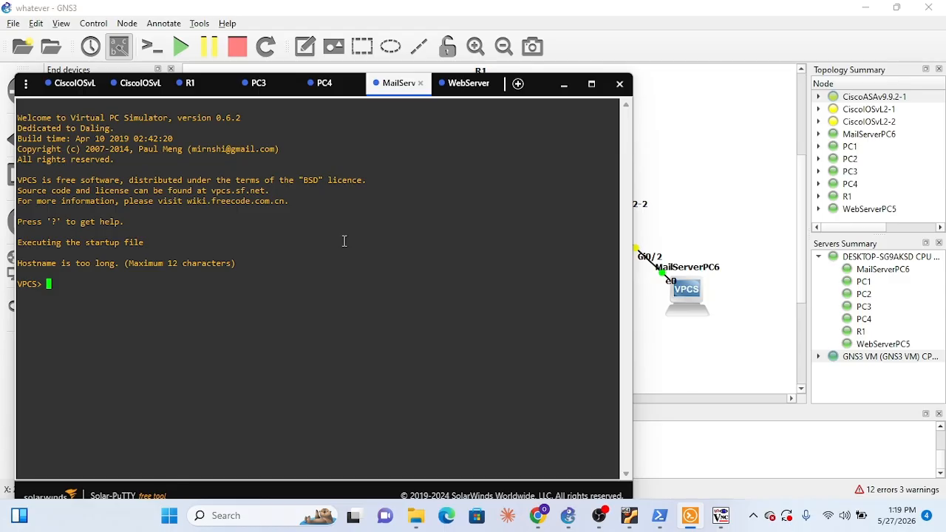
text(ip 172.16.)
text(1.3 255.255.25)
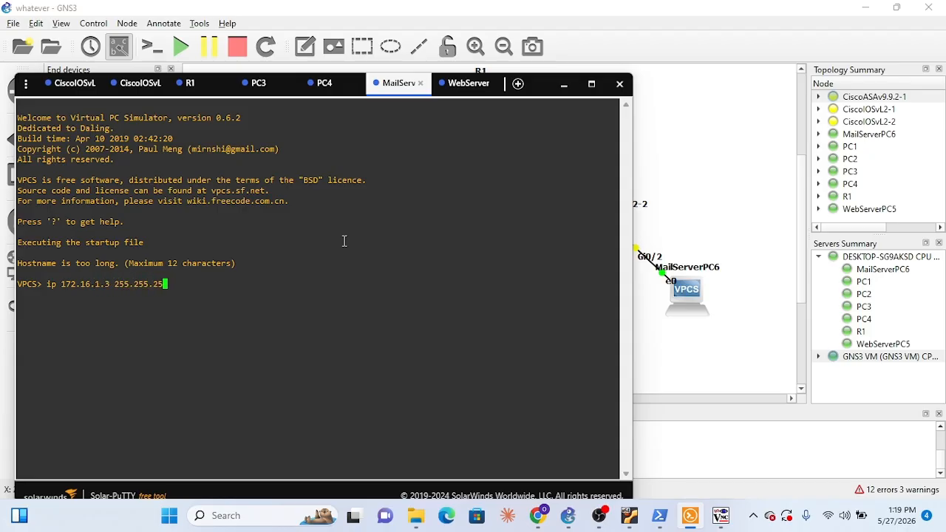
text(5.0 172.16.1.1)
key(Return)
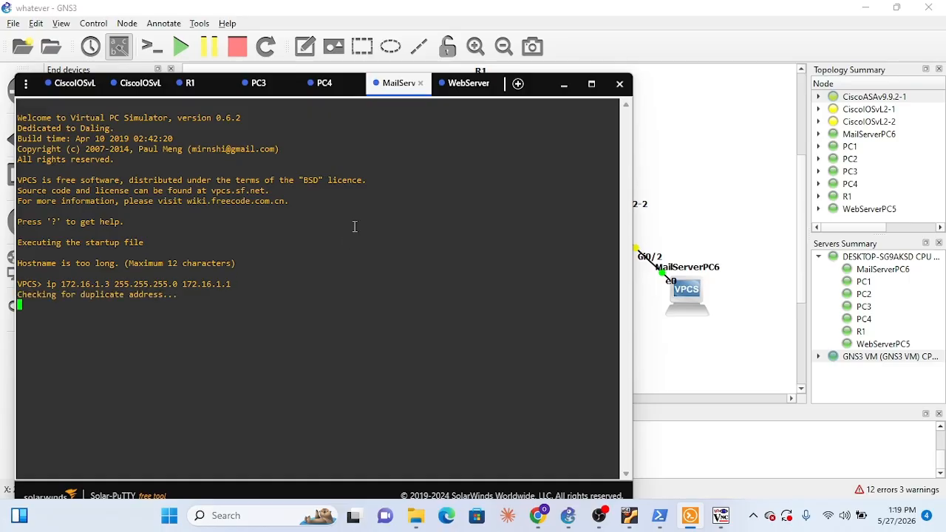
Display WebServerPC5's IP settings with sh ip
click(461, 87)
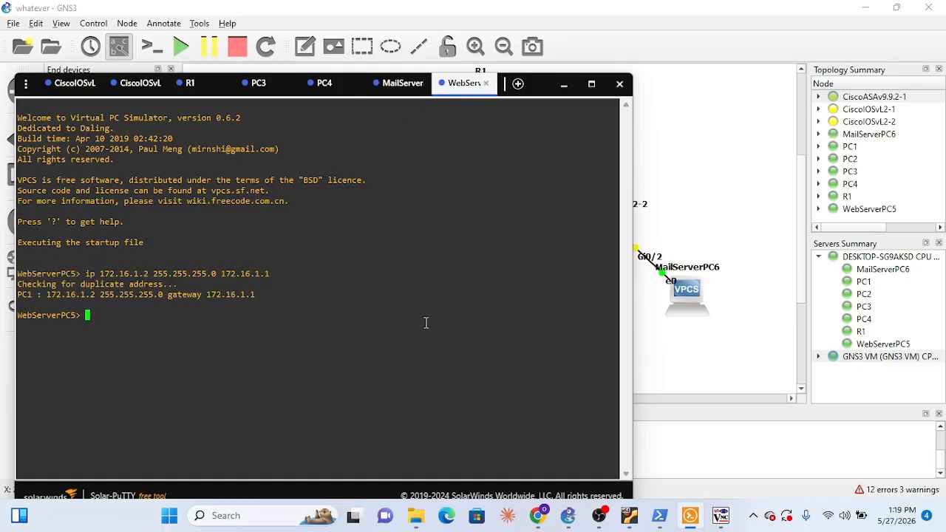
text(sh ip)
key(Return)
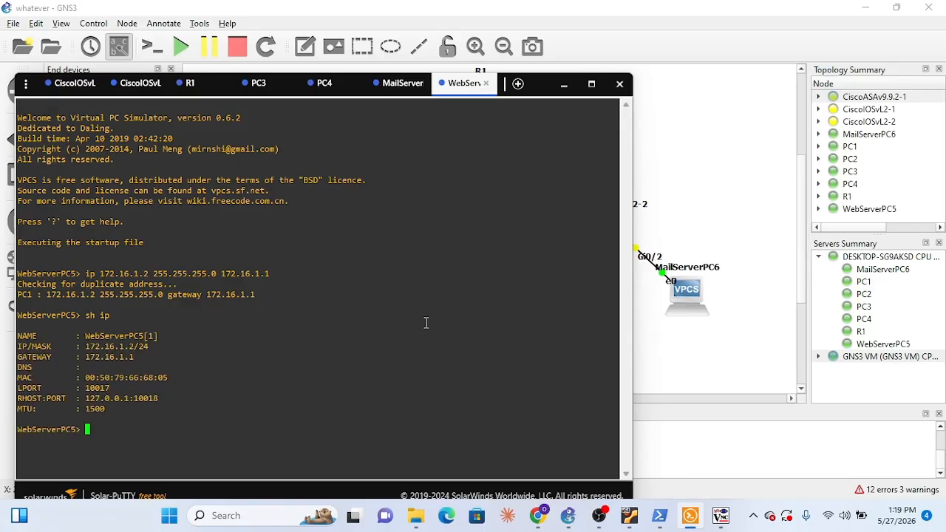
Switch to the Gemini chat in Chrome and ask "how do i test this project to see if its working?"
click(538, 515)
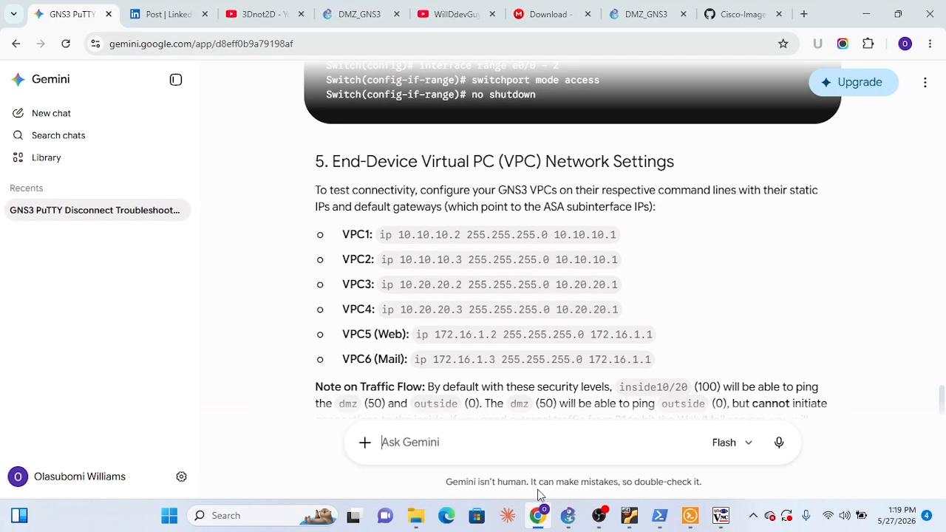
scroll(545, 288, down, 1)
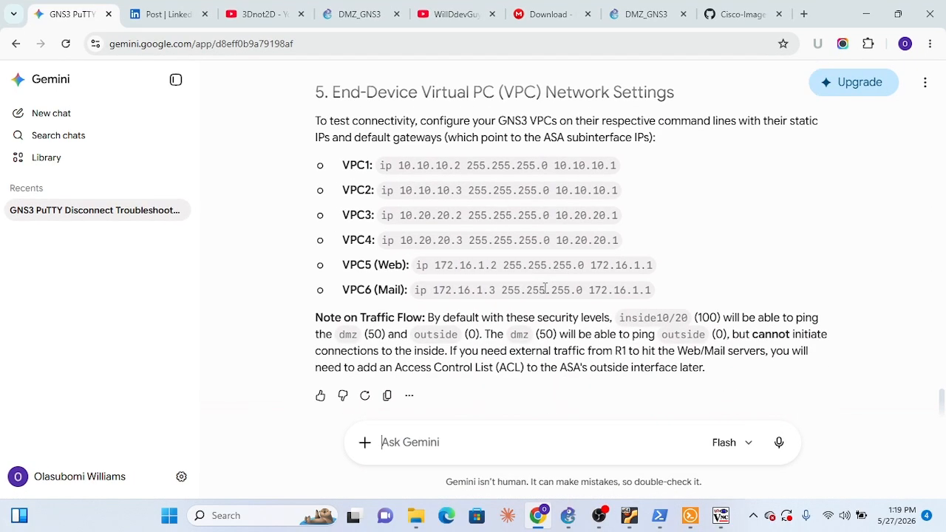
click(559, 439)
text(how do )
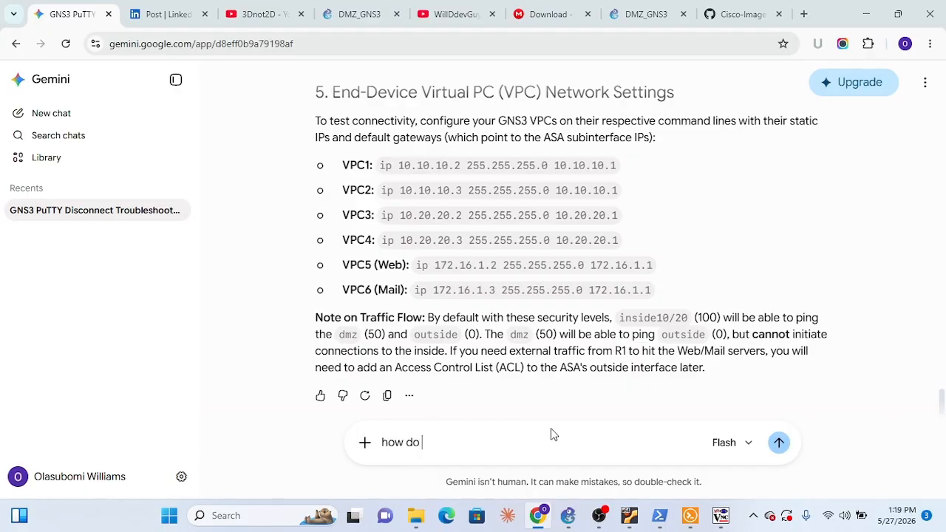
text(i test th)
text(is project to)
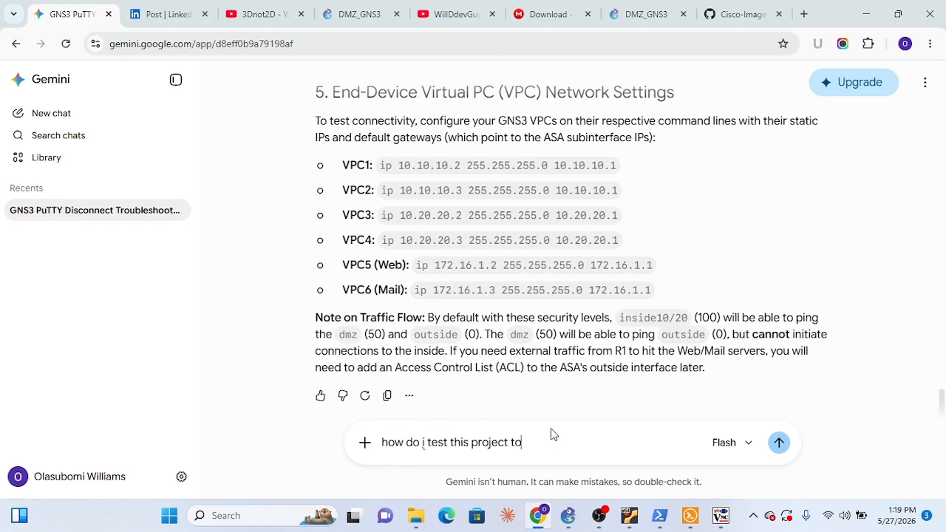
text( see if its working)
key(Return)
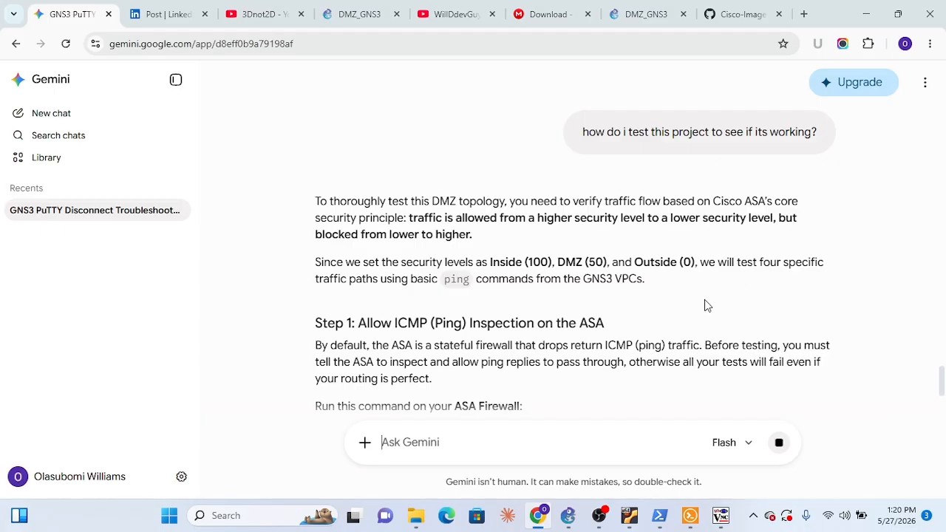
Read Gemini's DMZ testing guide, covering ICMP inspection on the ASA and the ping tests between inside, DMZ and outside
scroll(705, 303, down, 4)
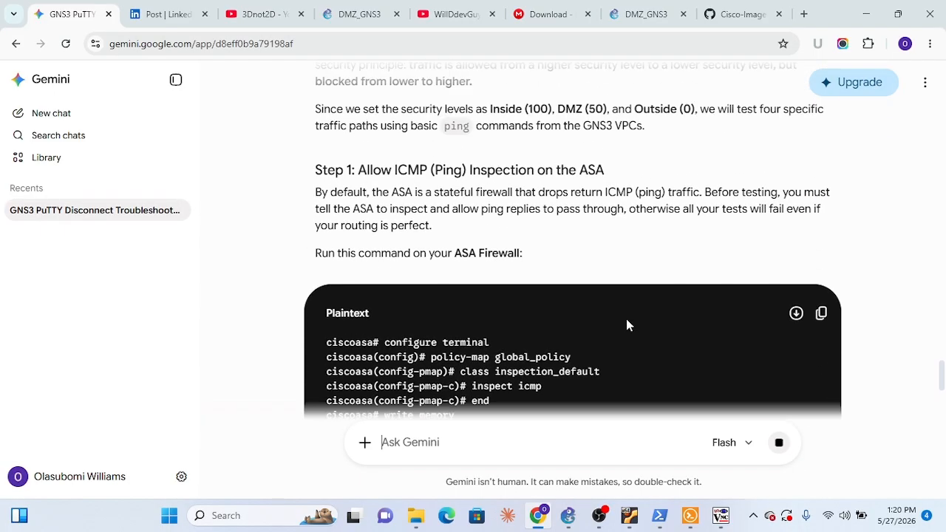
scroll(569, 265, up, 4)
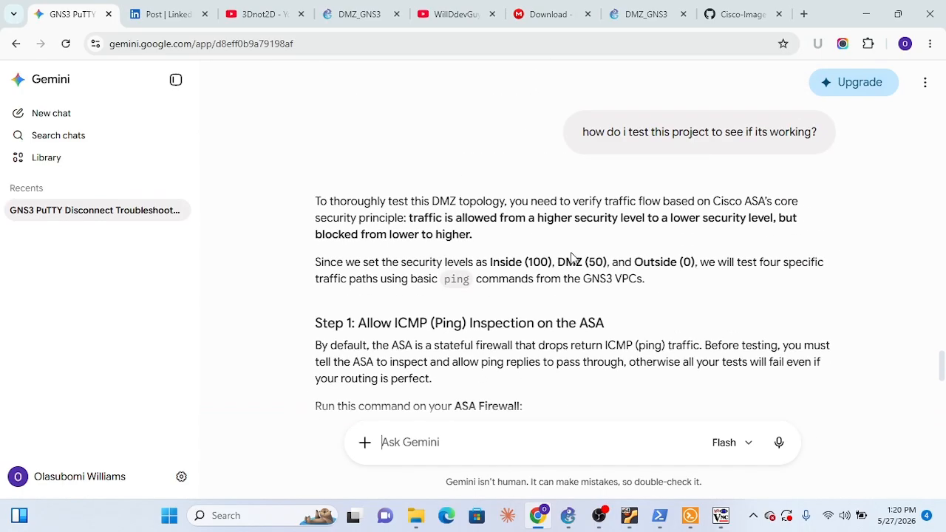
scroll(571, 258, down, 2)
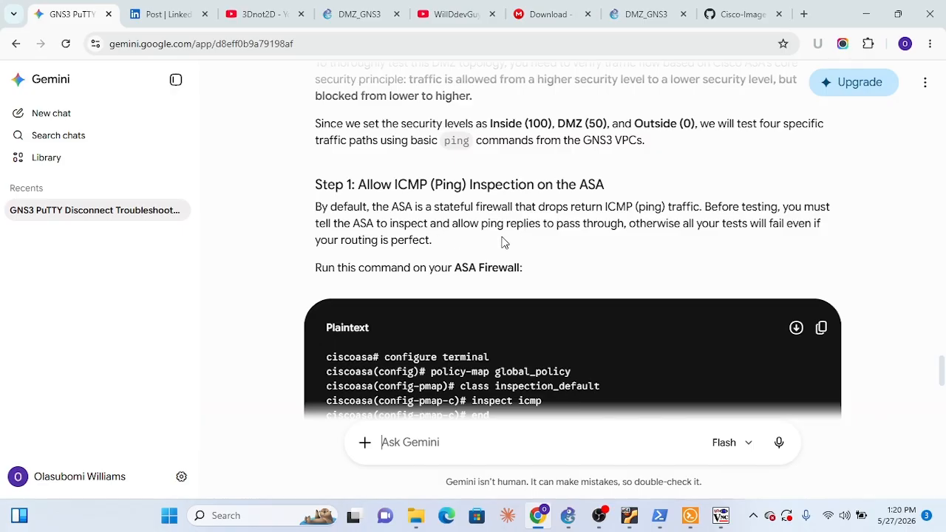
scroll(514, 237, down, 2)
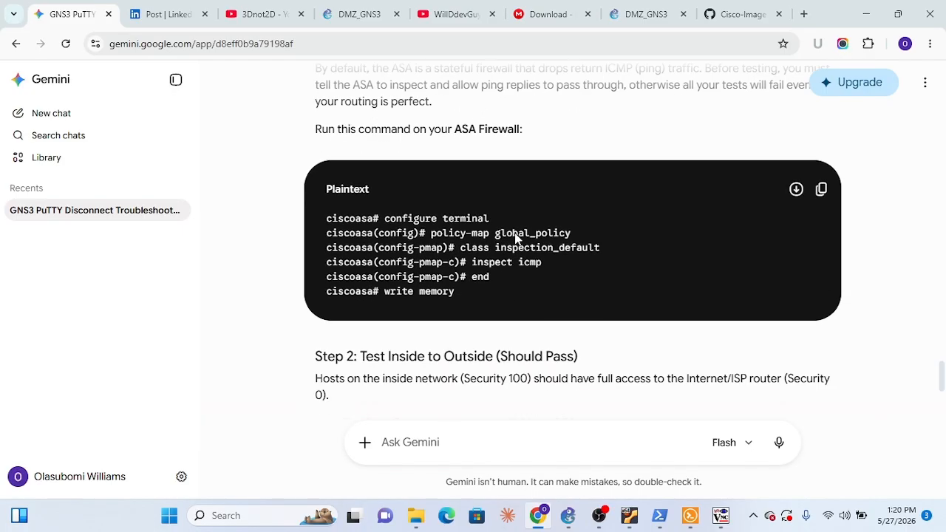
scroll(568, 155, up, 2)
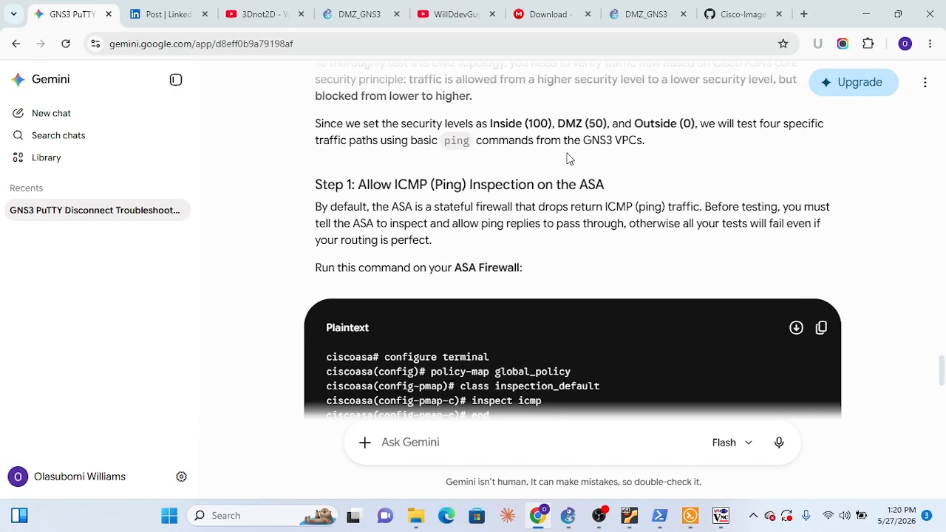
scroll(595, 241, down, 2)
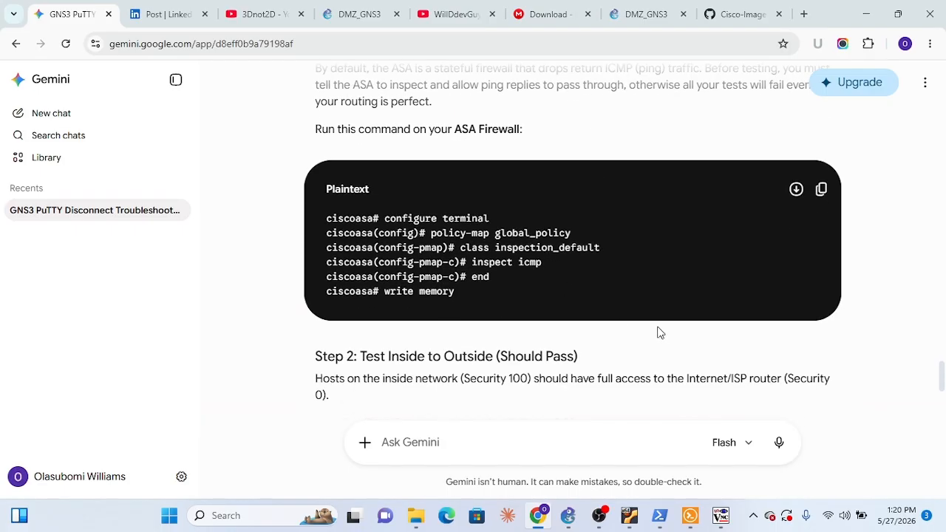
scroll(653, 326, down, 2)
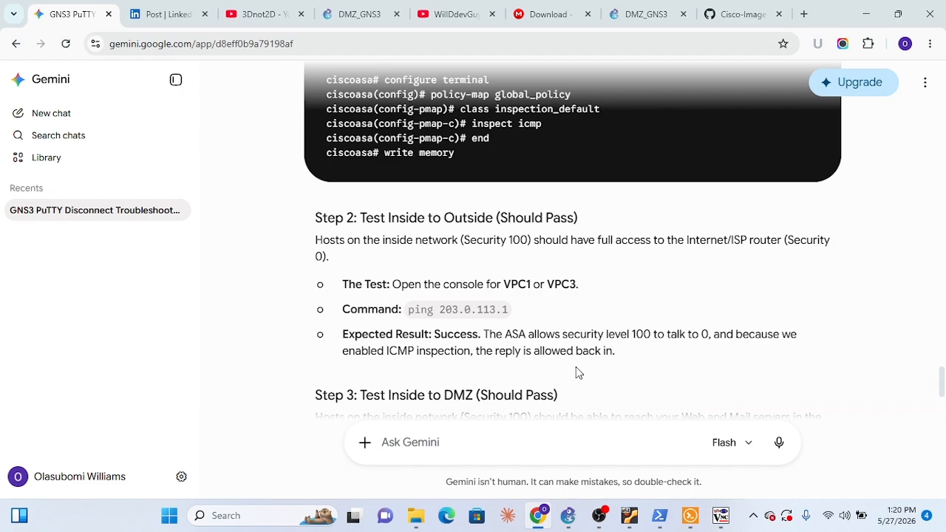
scroll(576, 366, down, 1)
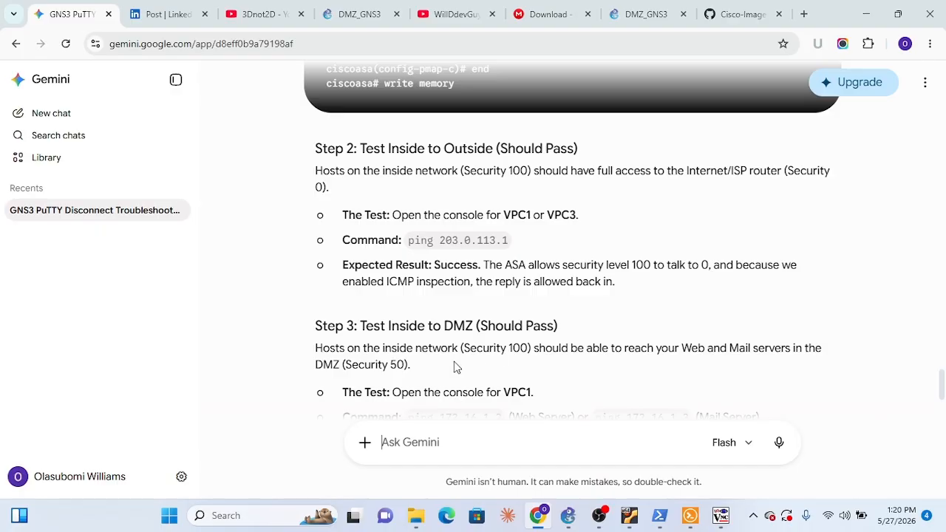
scroll(564, 376, down, 3)
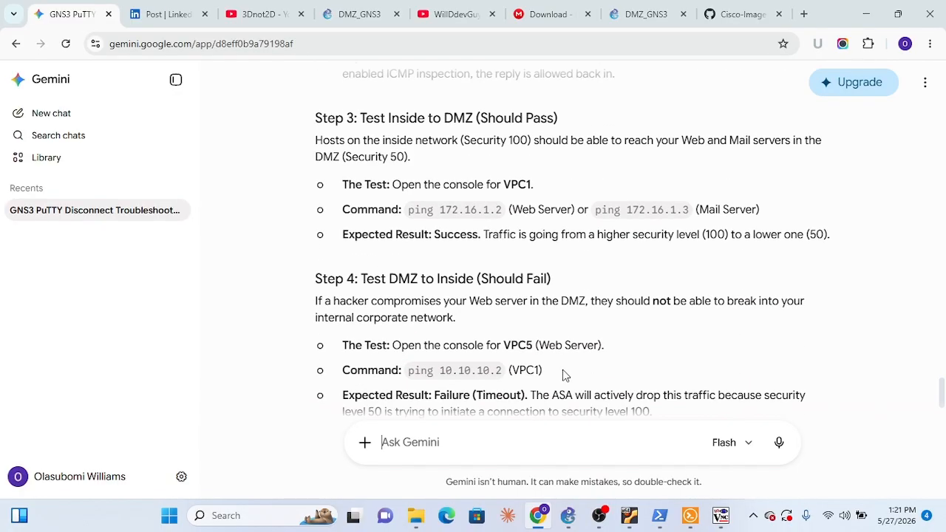
scroll(563, 370, up, 4)
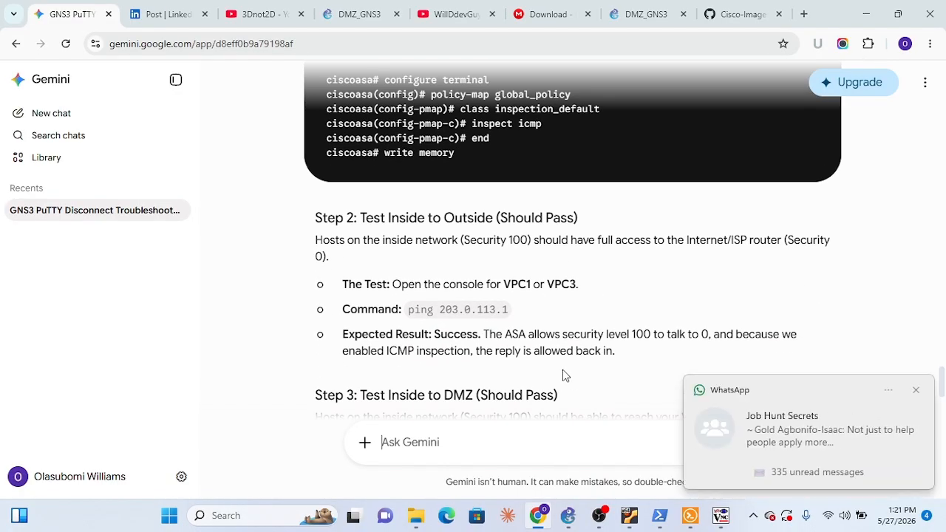
click(914, 392)
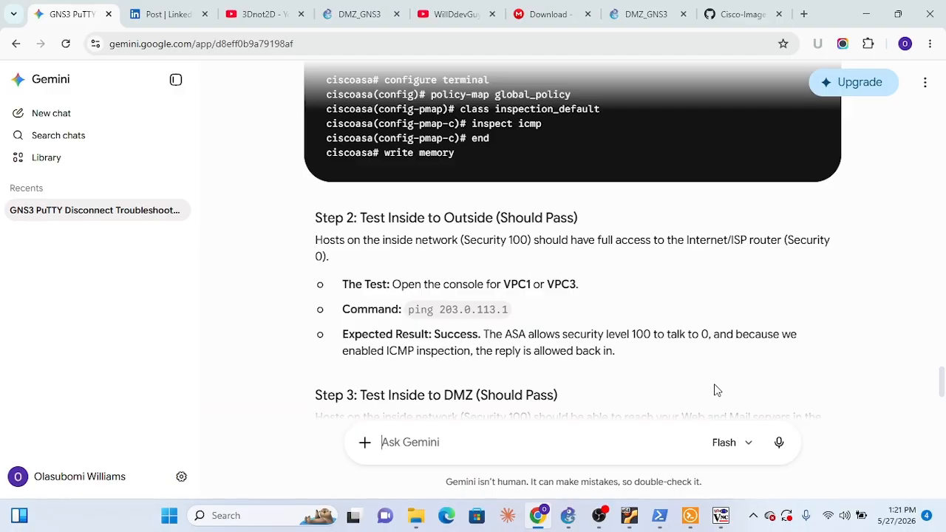
scroll(713, 390, down, 3)
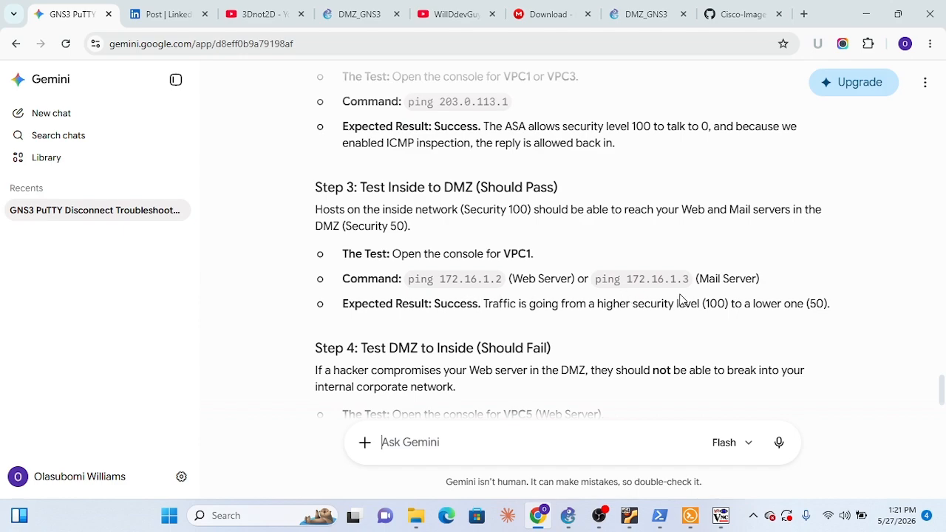
scroll(598, 328, down, 3)
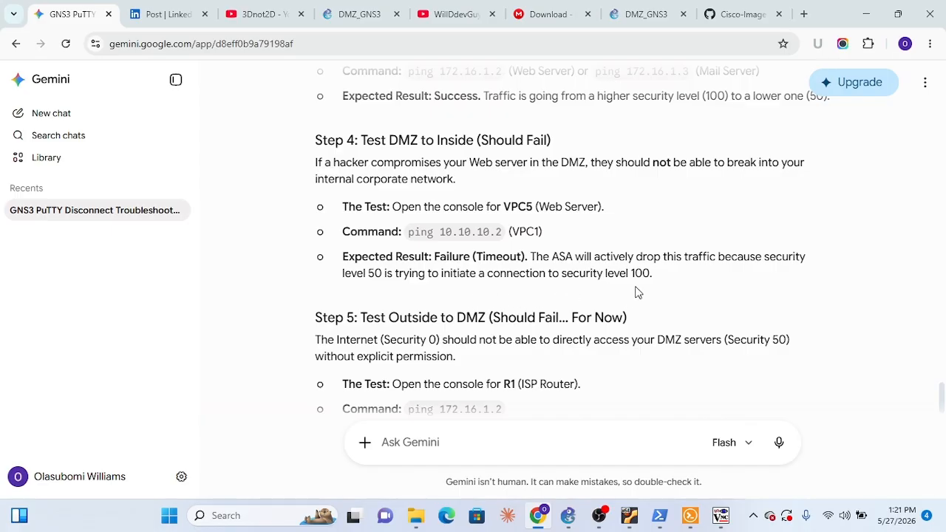
scroll(635, 292, down, 2)
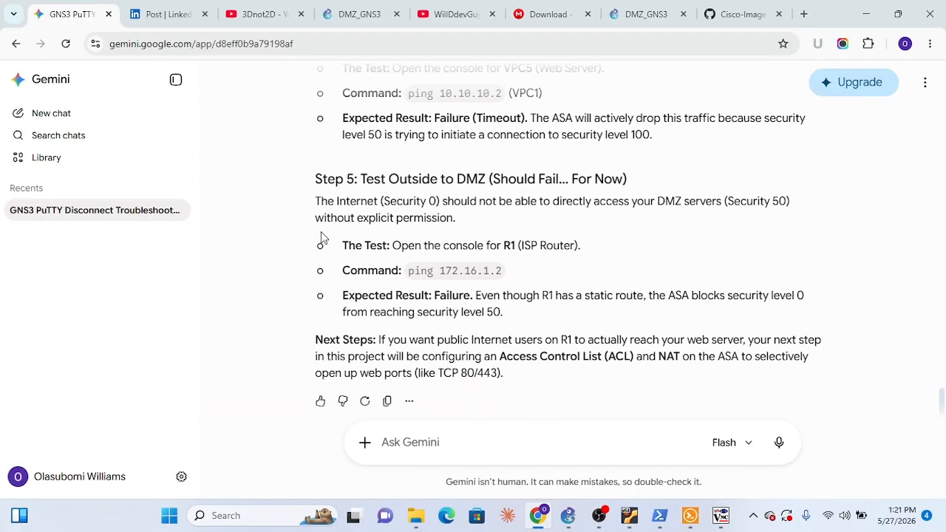
scroll(439, 217, up, 15)
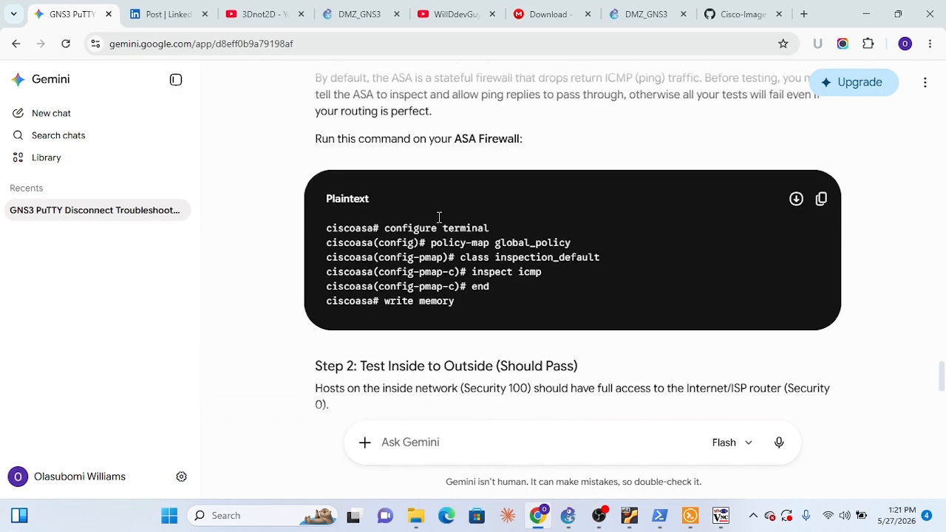
scroll(436, 238, down, 5)
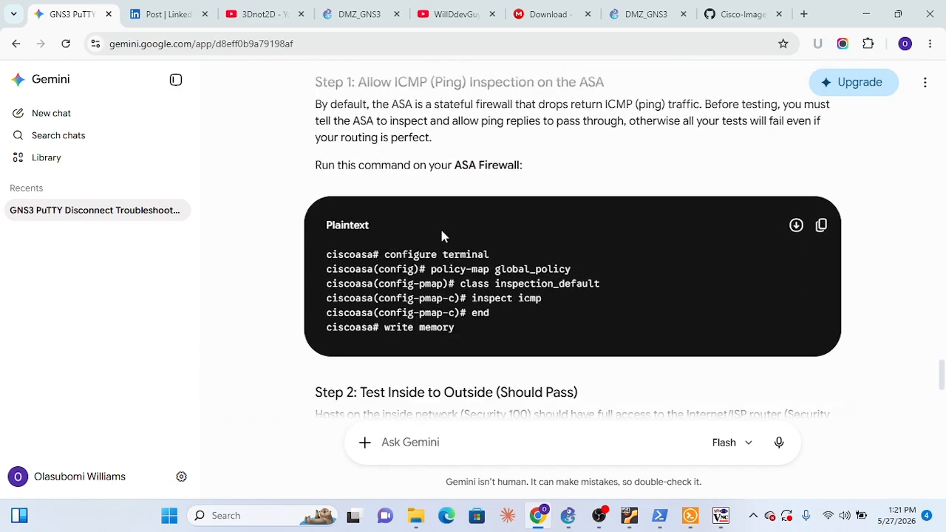
scroll(441, 235, up, 2)
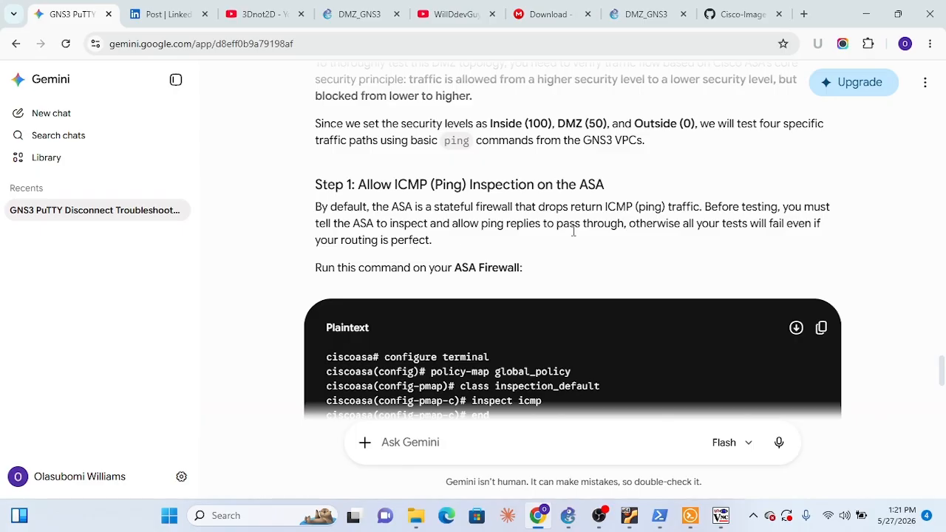
mouse_move(727, 527)
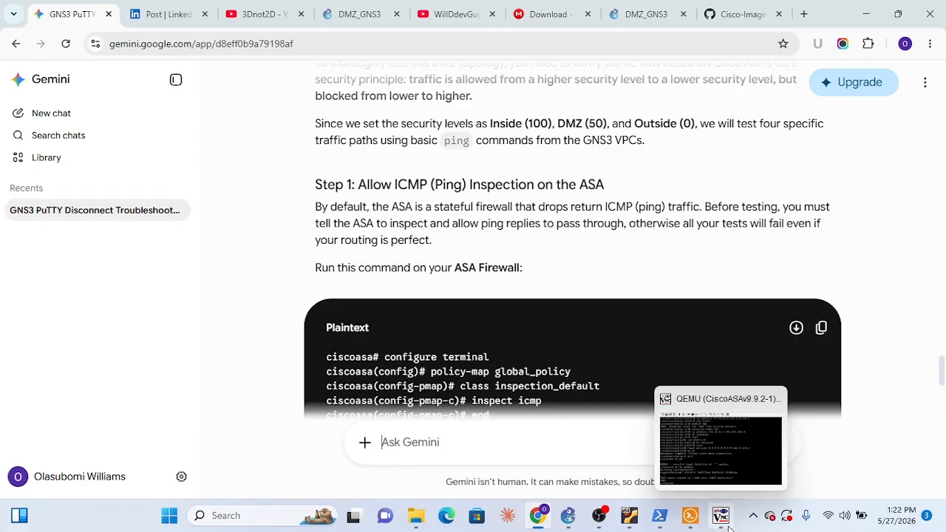
mouse_move(640, 524)
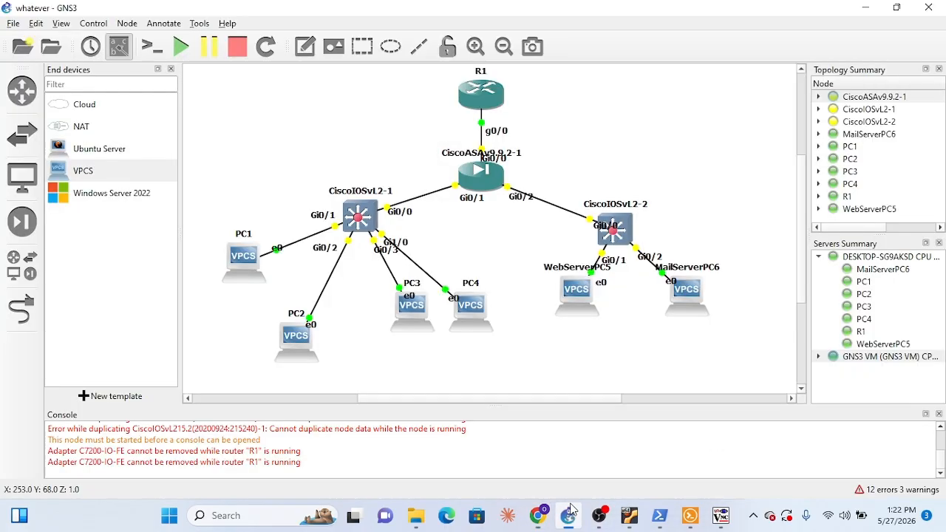
Switch to GNS3, resume the suspended CiscoASAv9.9.2-1 node and check its console
click(567, 515)
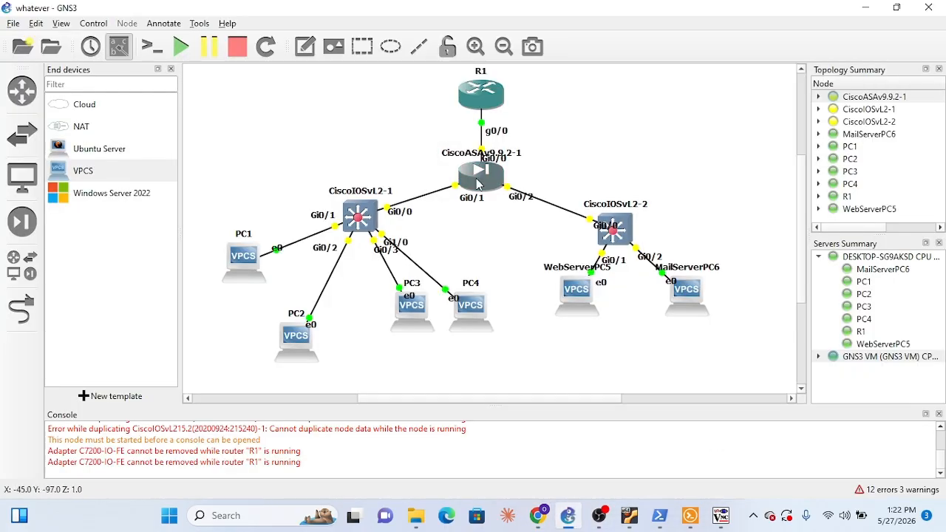
right_click(477, 184)
click(523, 231)
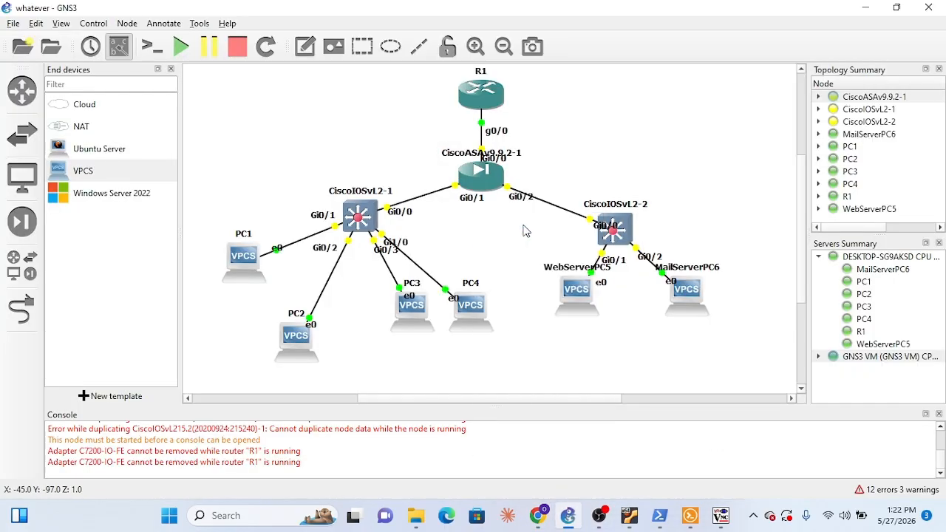
click(721, 515)
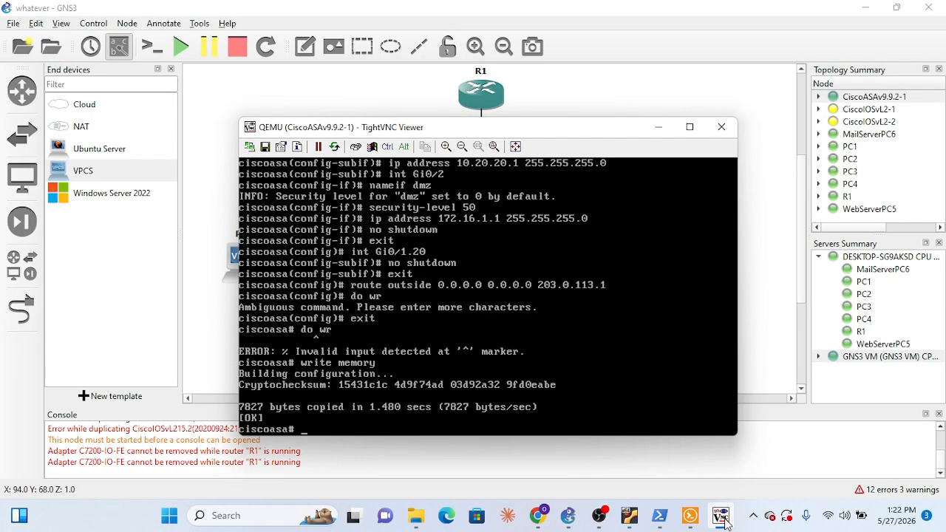
click(721, 516)
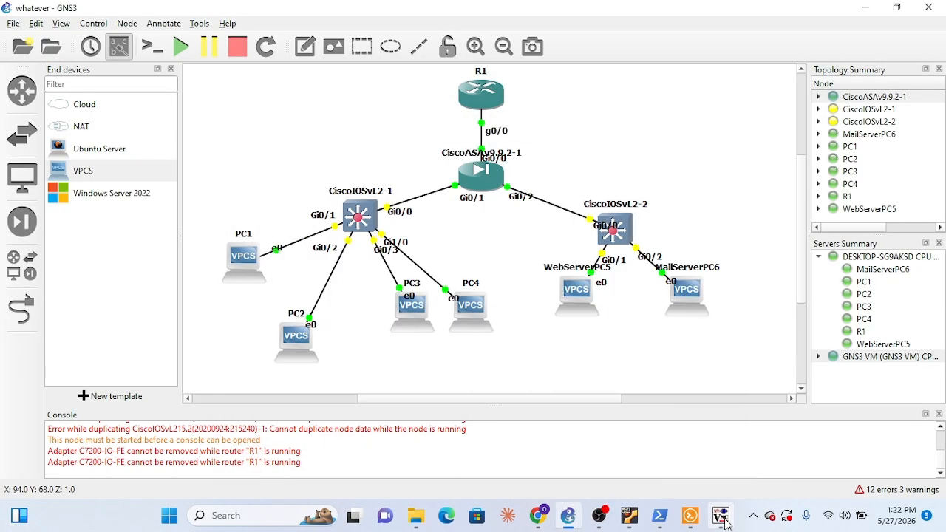
Return to Gemini's ICMP inspection commands in Chrome and place the ASA's TightVNC console so the commands stay readable above it
click(541, 517)
scroll(570, 288, down, 2)
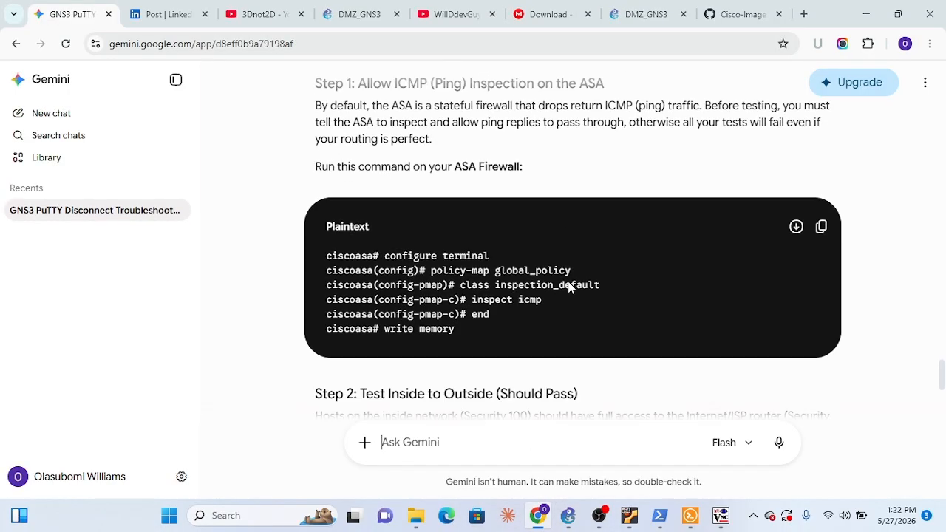
scroll(569, 287, down, 1)
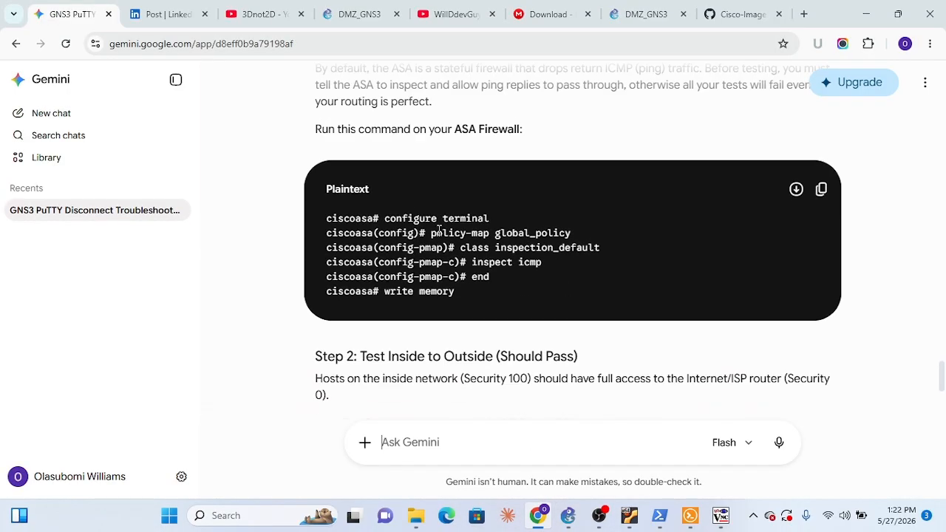
click(720, 517)
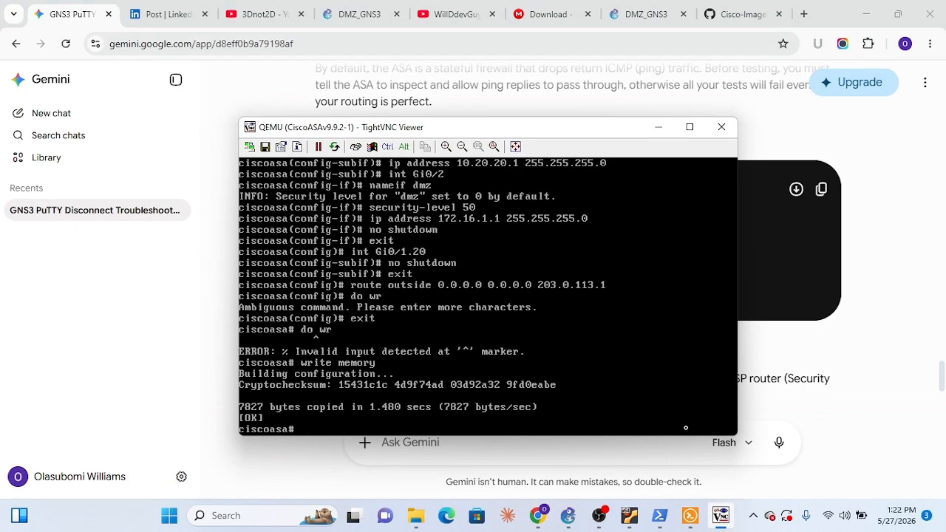
drag(567, 130, 610, 279)
scroll(589, 187, up, 1)
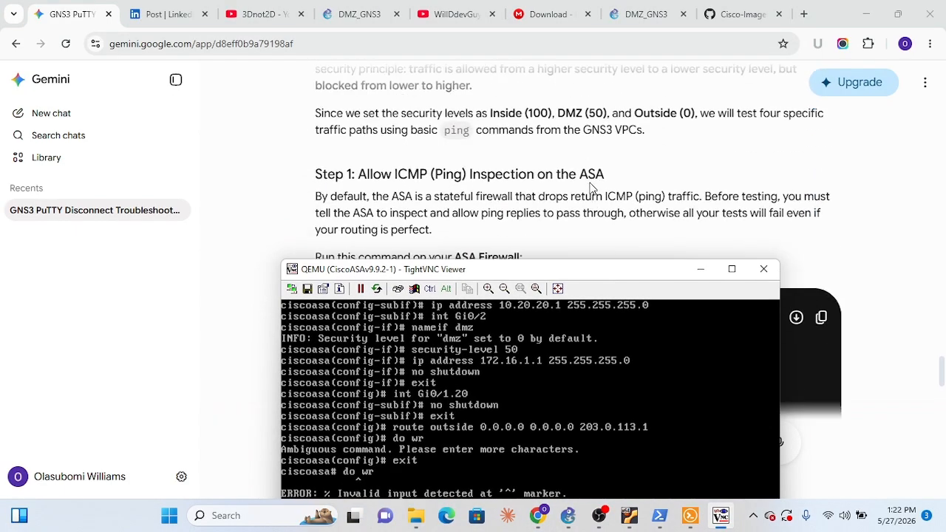
scroll(588, 188, down, 3)
scroll(589, 188, up, 1)
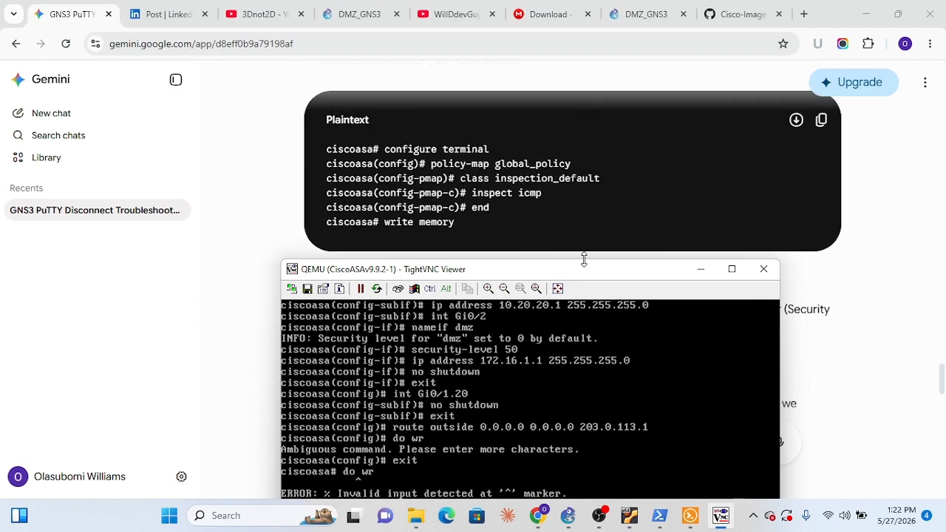
drag(593, 275, 711, 188)
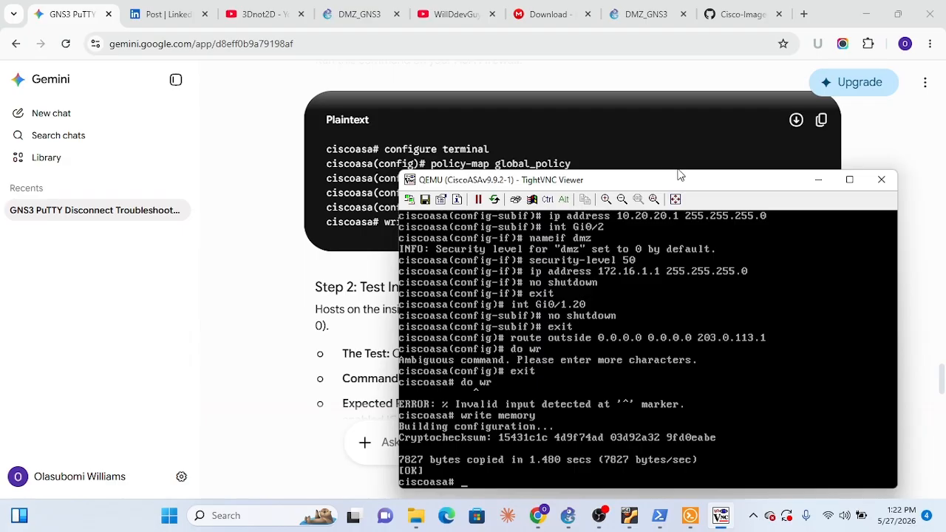
drag(673, 170, 675, 206)
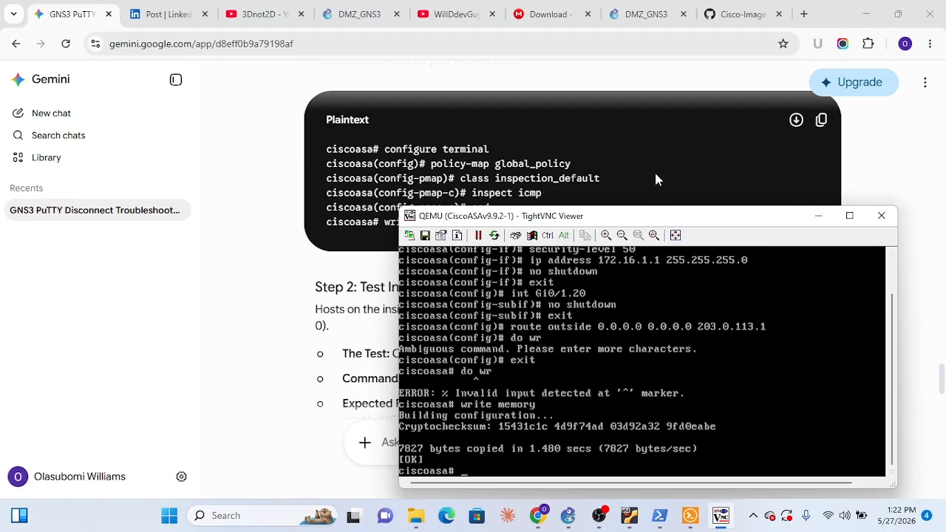
drag(673, 216, 608, 227)
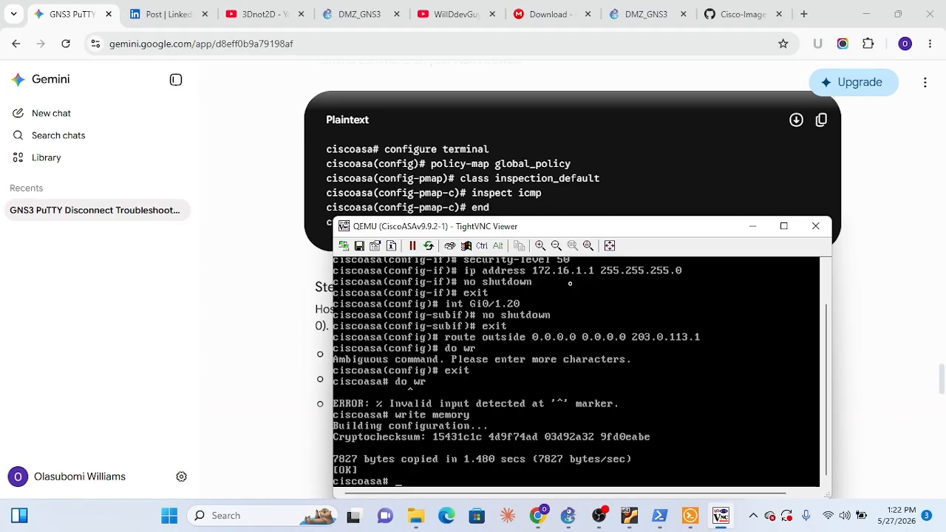
In the ASA console, enter configuration mode with conf t and open policy-map global_policy
text(conf)
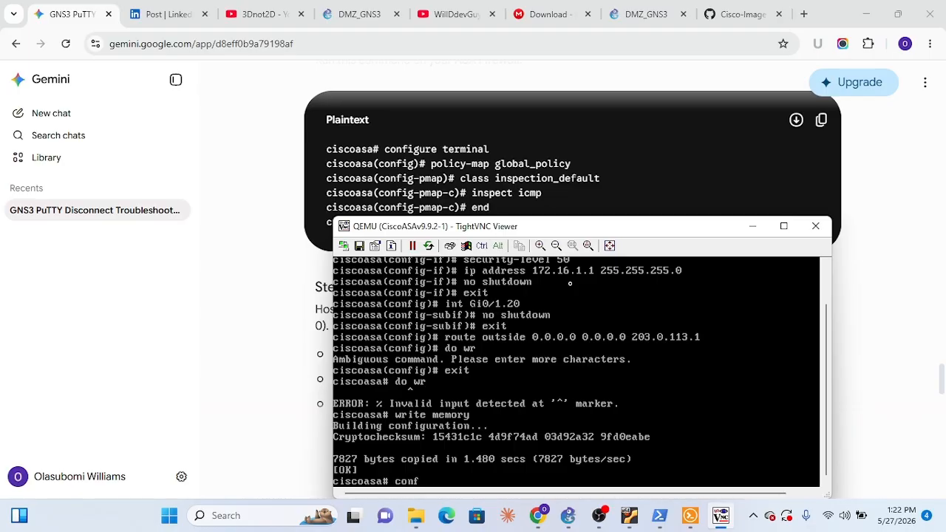
text( t)
key(Return)
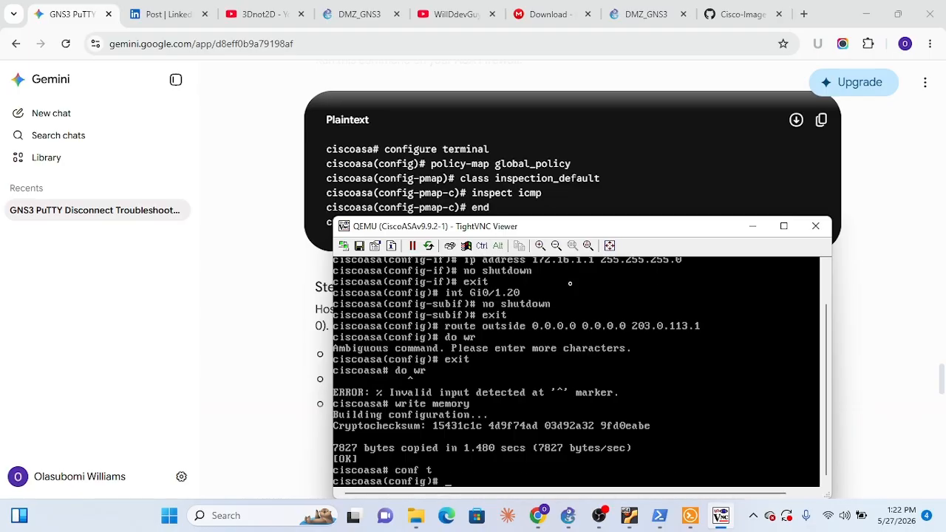
text(policy-map global)
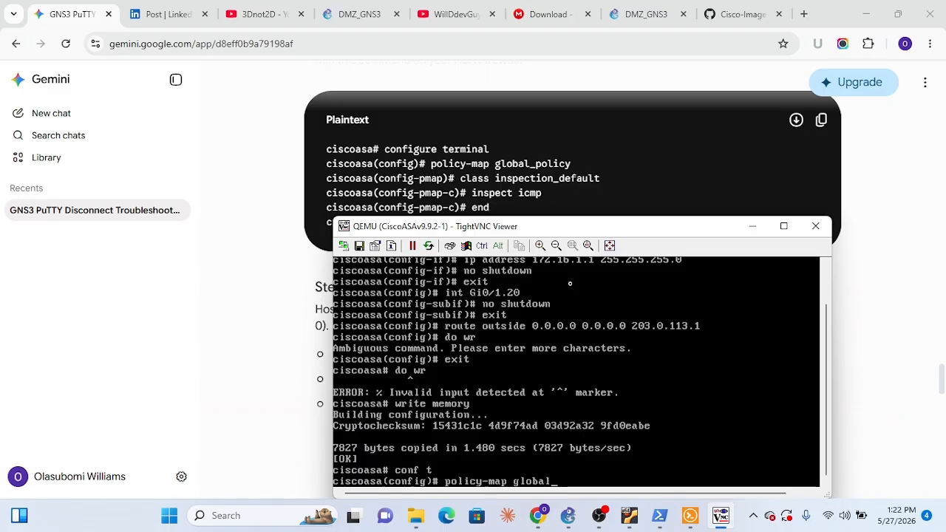
text(_policy)
key(Return)
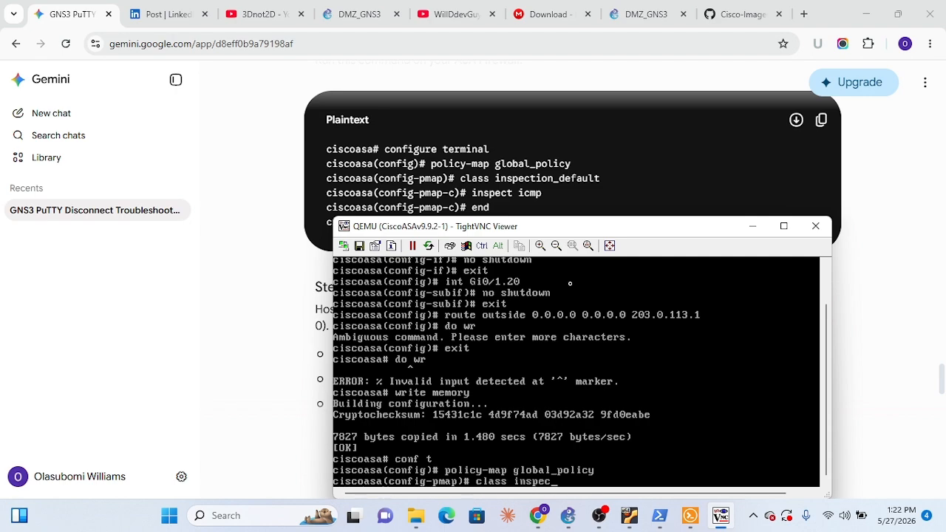
Enable inspect icmp under class inspection_default and leave configuration mode with end
text(class inspection_default)
key(Return)
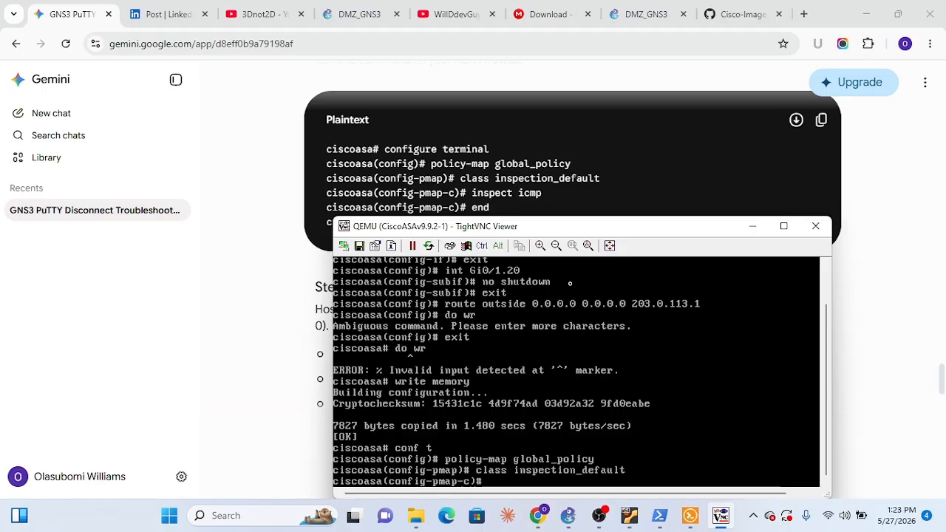
text(ins)
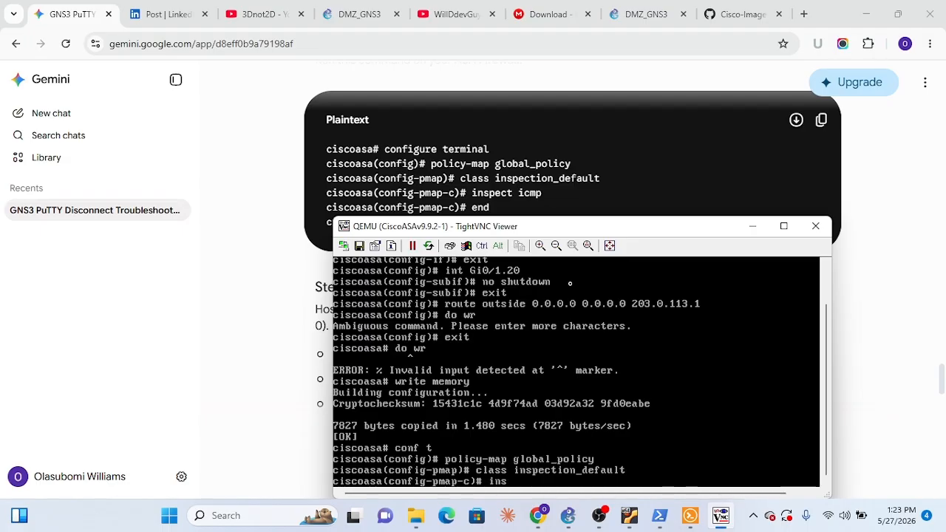
text(pect icmp)
key(Return)
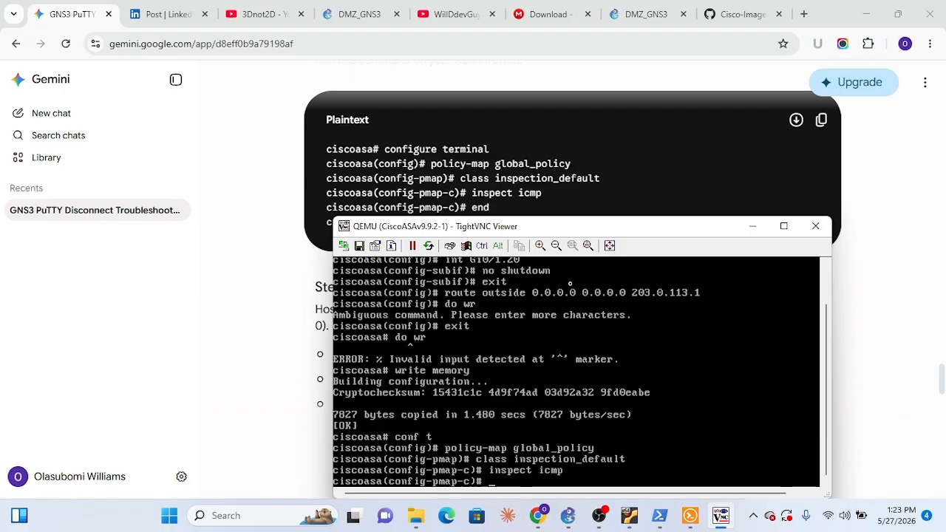
text(end)
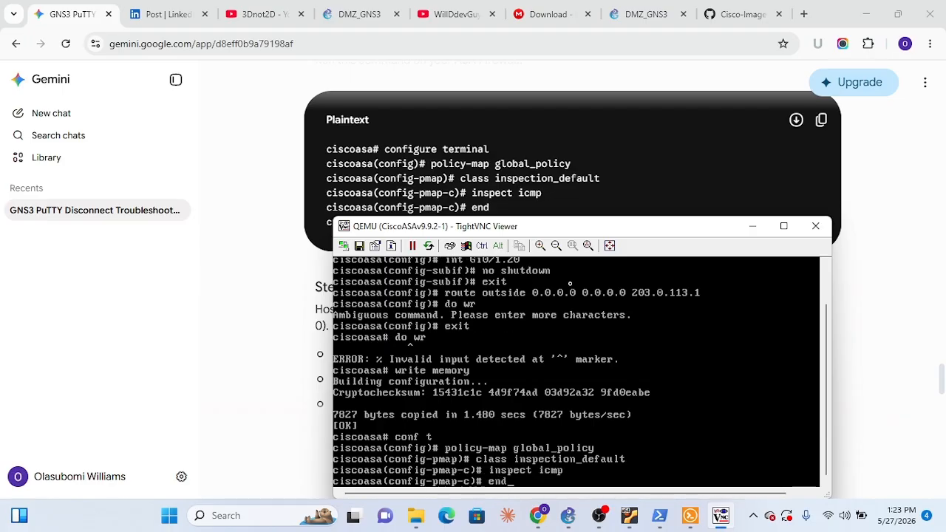
key(Return)
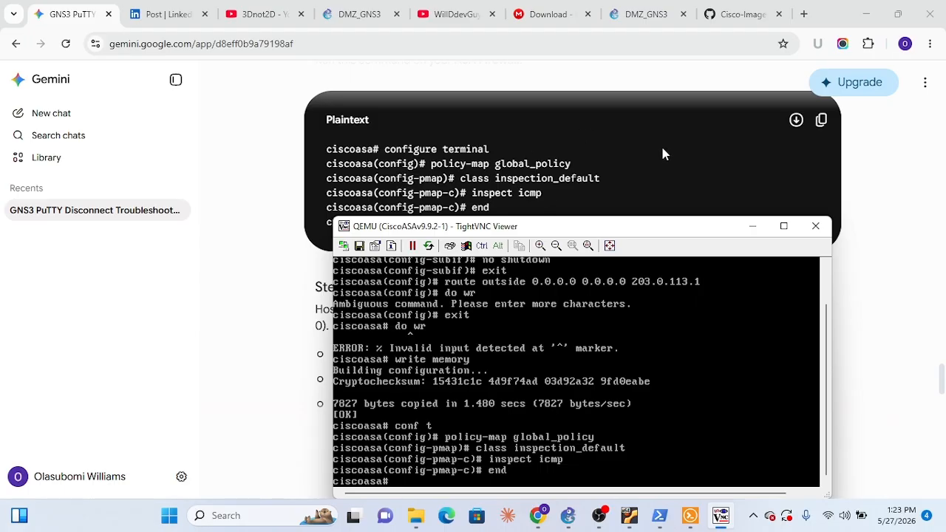
Save the ASA configuration with write memory and minimize its console window
scroll(662, 152, down, 2)
scroll(662, 152, up, 1)
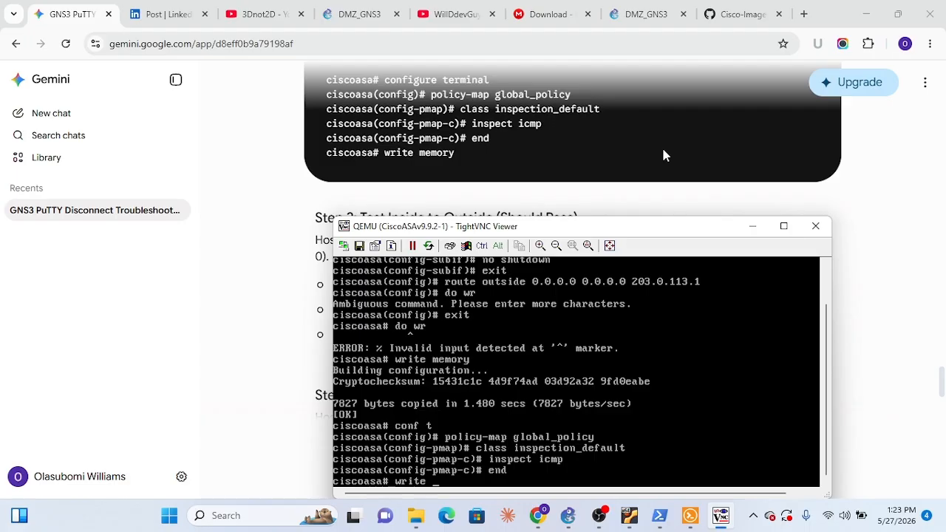
text(write memory)
key(Return)
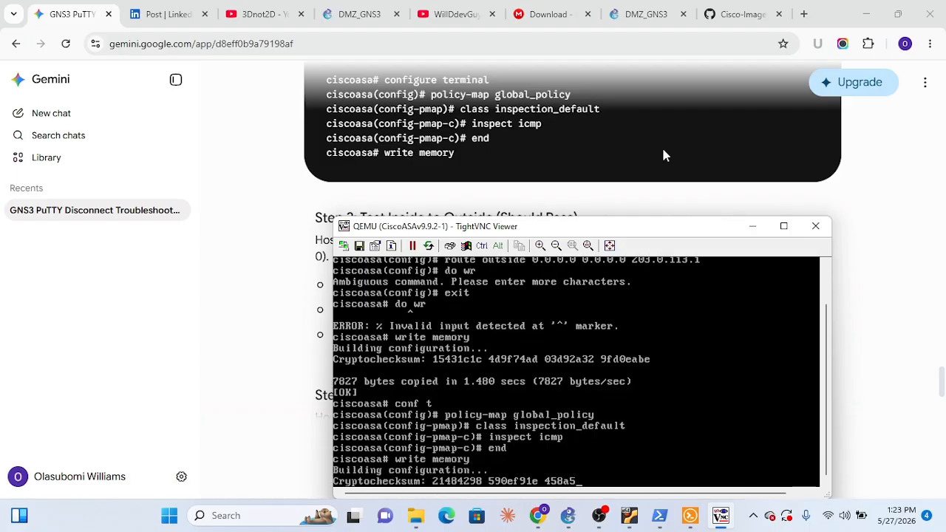
click(750, 232)
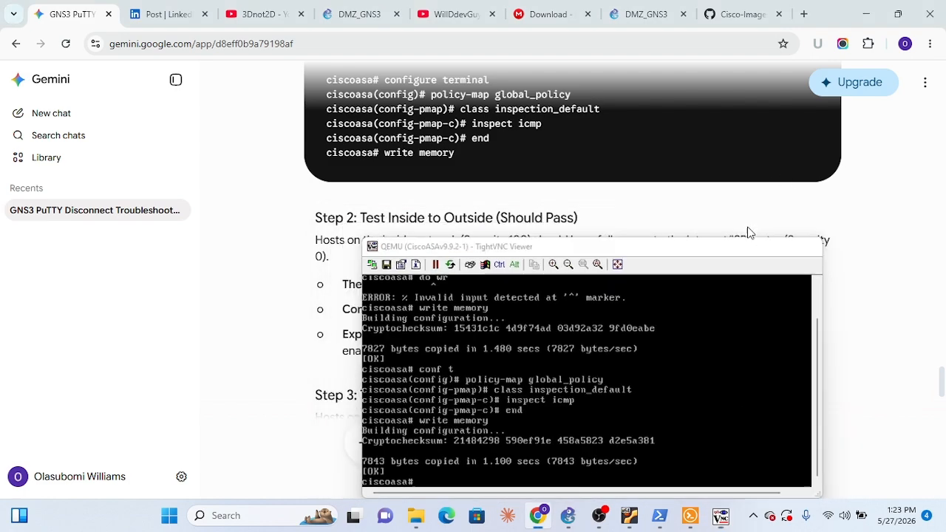
Review Gemini's inside-to-outside ping test and bring up PC3's console in Solar-PuTTY
mouse_move(694, 521)
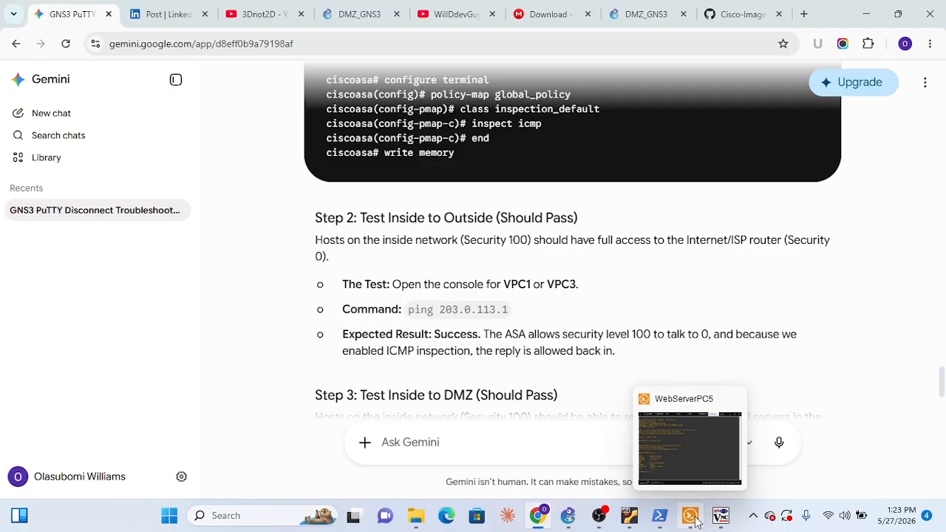
scroll(654, 372, down, 2)
scroll(653, 369, up, 1)
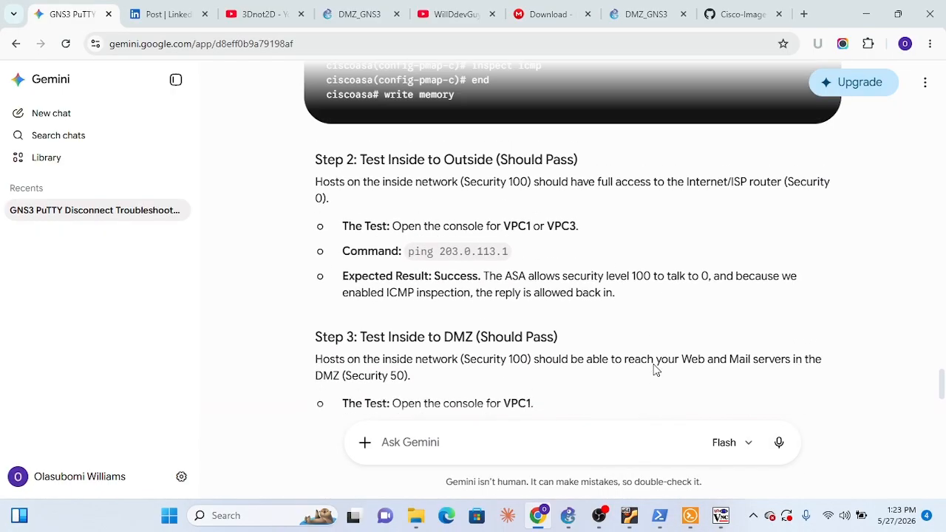
scroll(656, 370, down, 1)
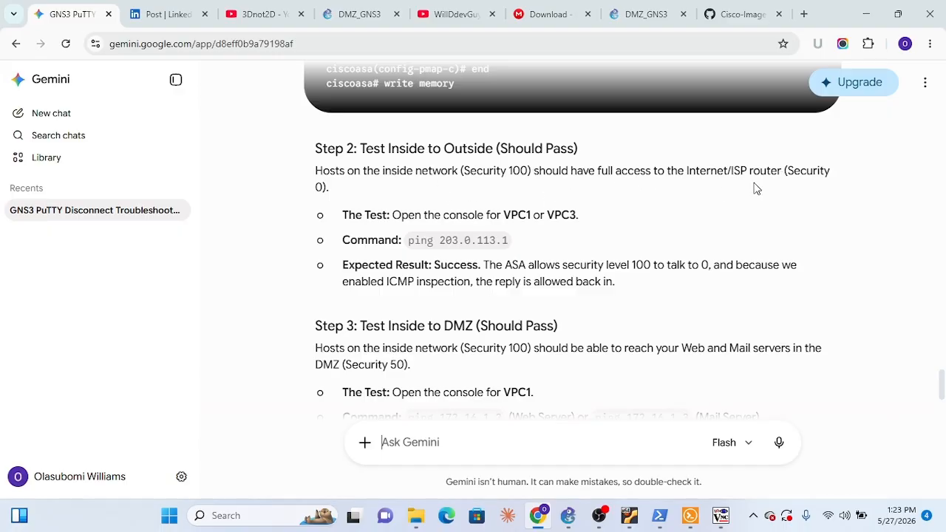
click(693, 523)
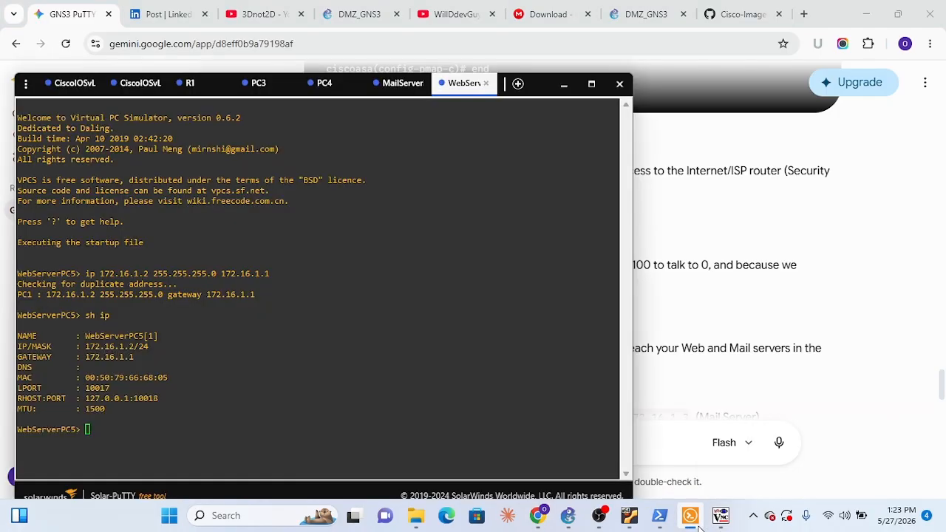
click(267, 91)
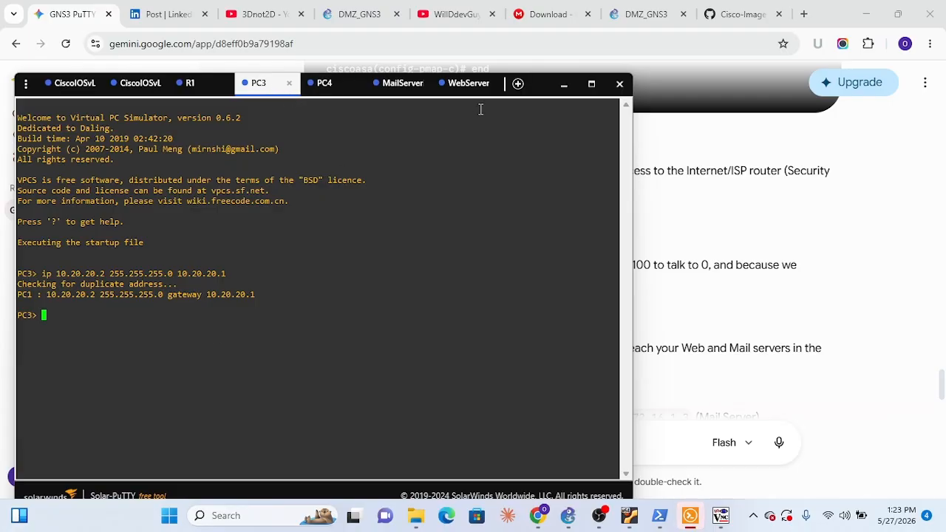
drag(536, 92, 628, 372)
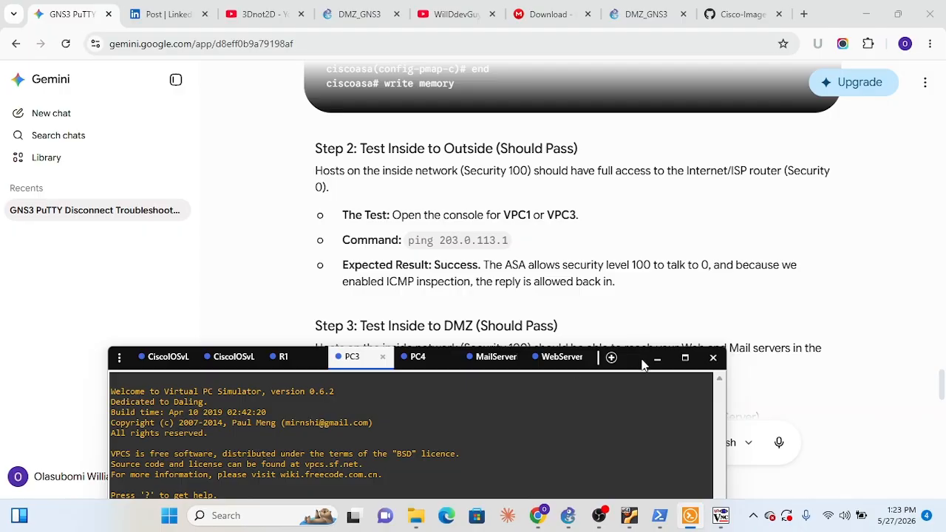
triple_click(651, 211)
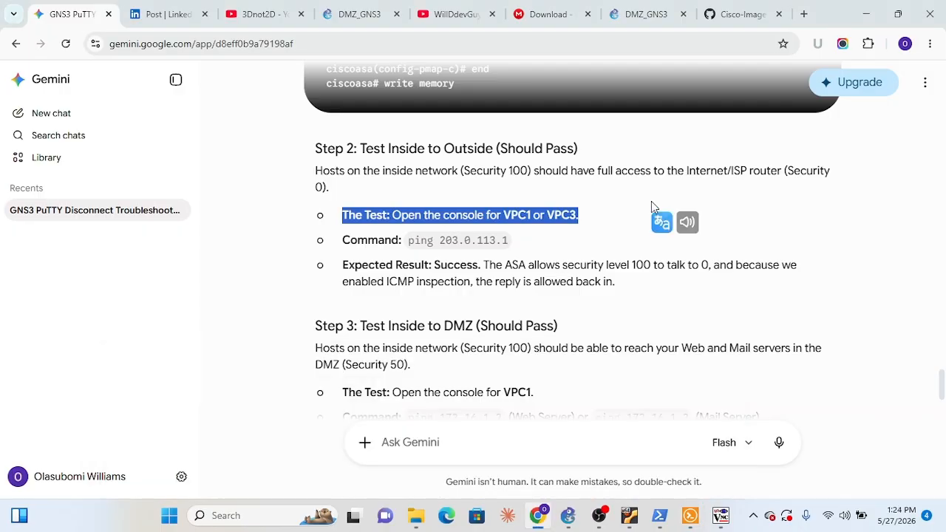
click(690, 515)
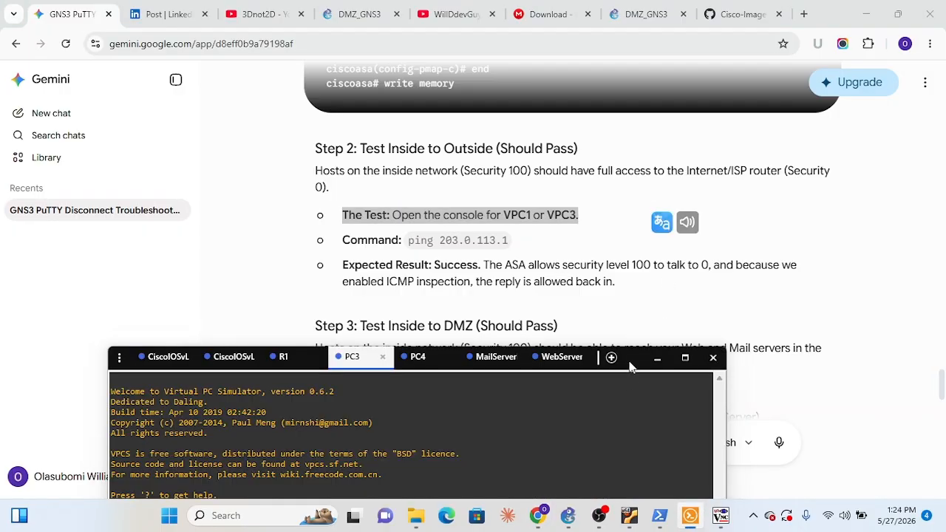
drag(627, 362, 615, 105)
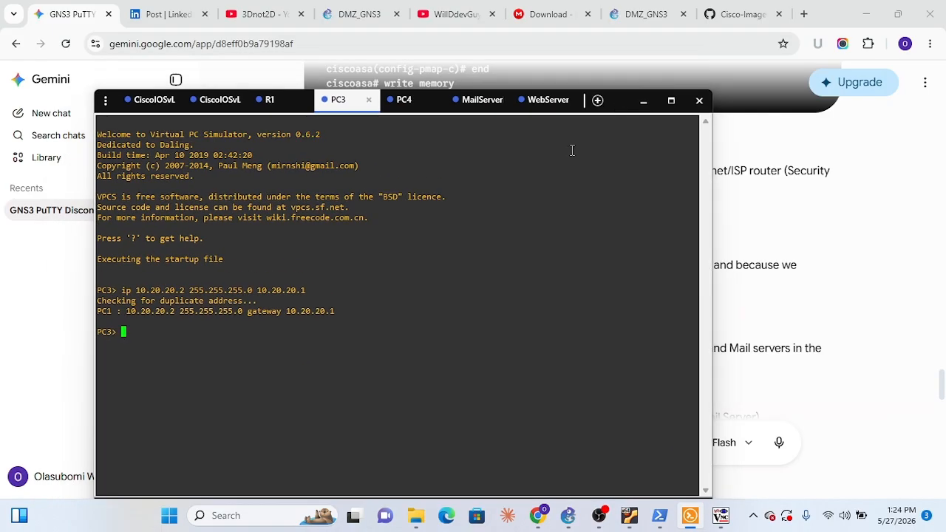
Ping 203.0.113.1 from PC3 to test inside-to-outside connectivity
text(ping 20)
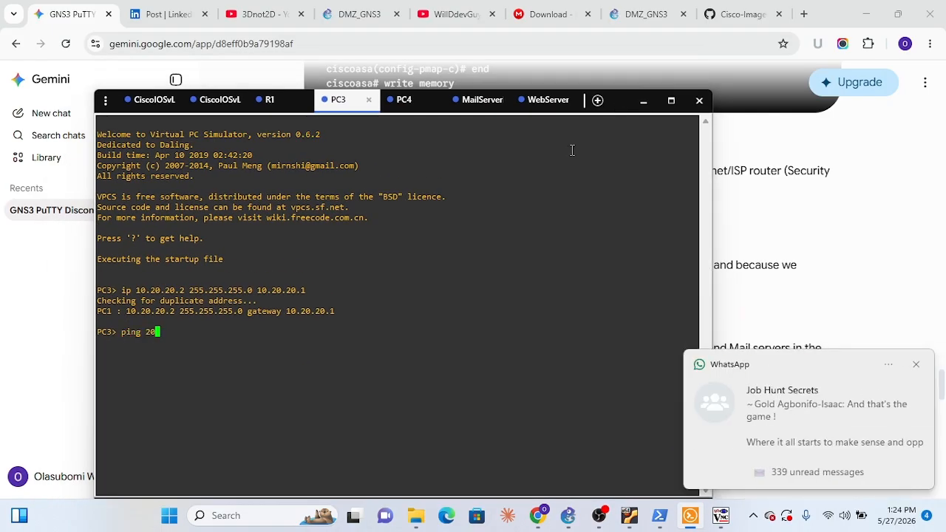
text(3.0.113.1)
key(Return)
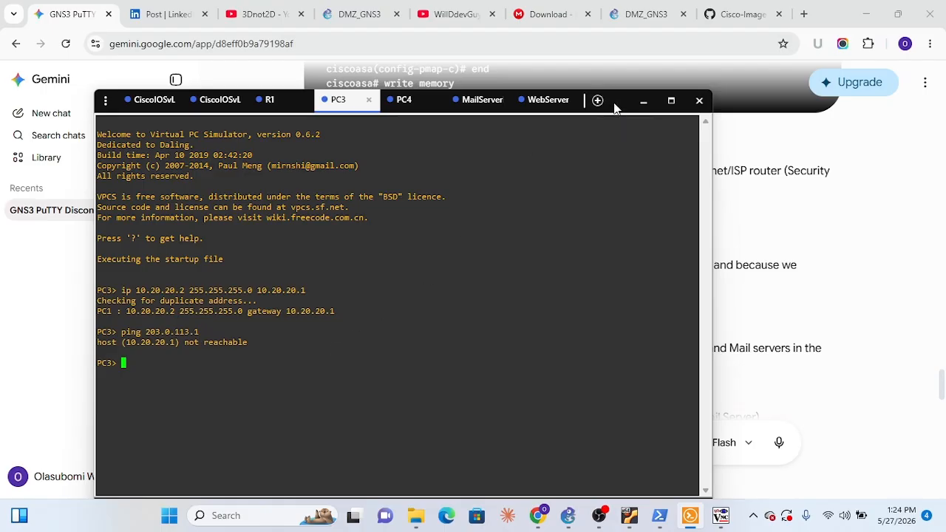
drag(613, 107, 468, 136)
click(763, 226)
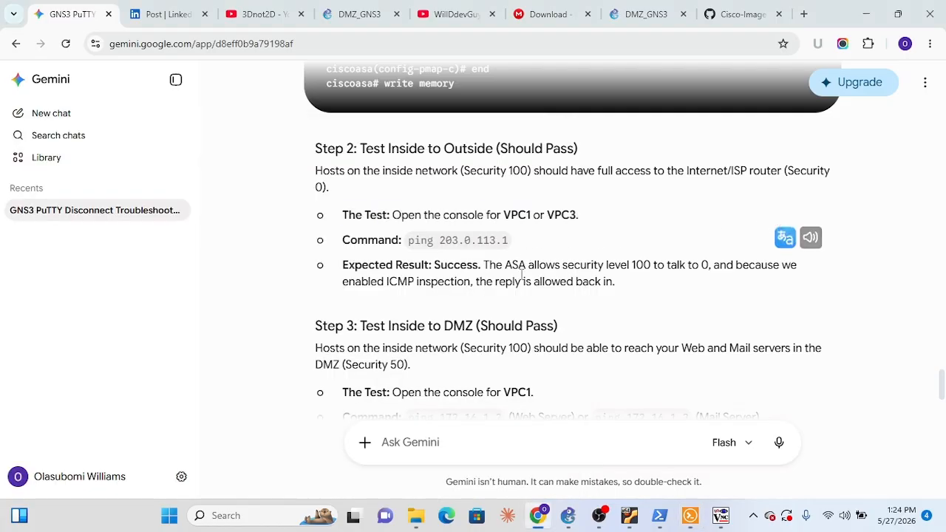
click(721, 516)
click(721, 518)
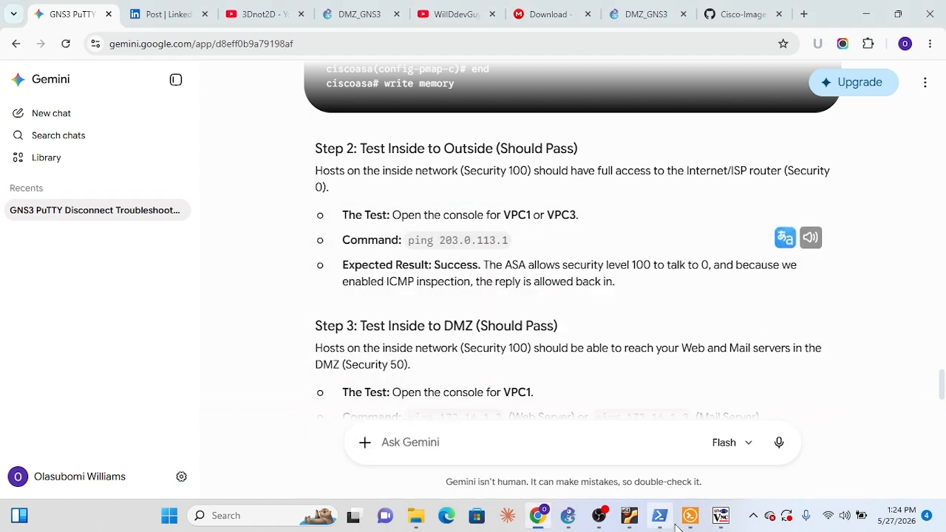
click(688, 520)
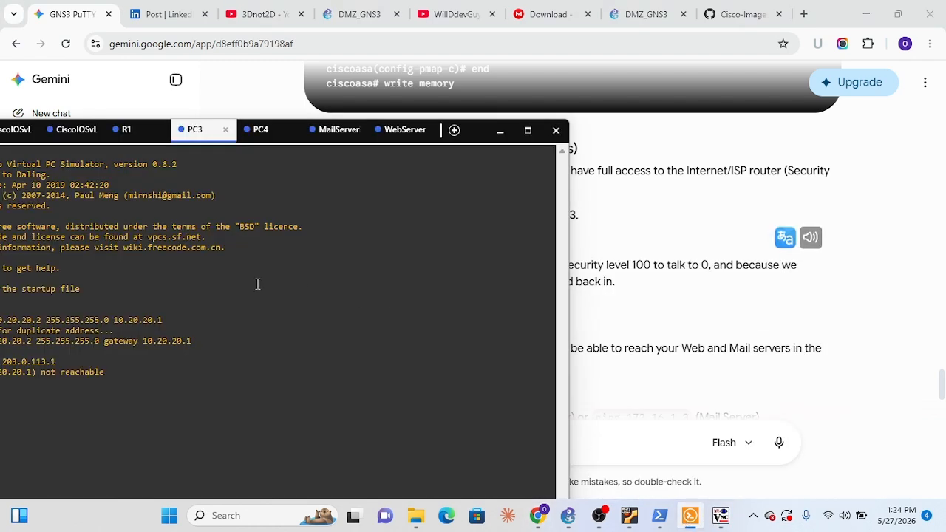
click(716, 245)
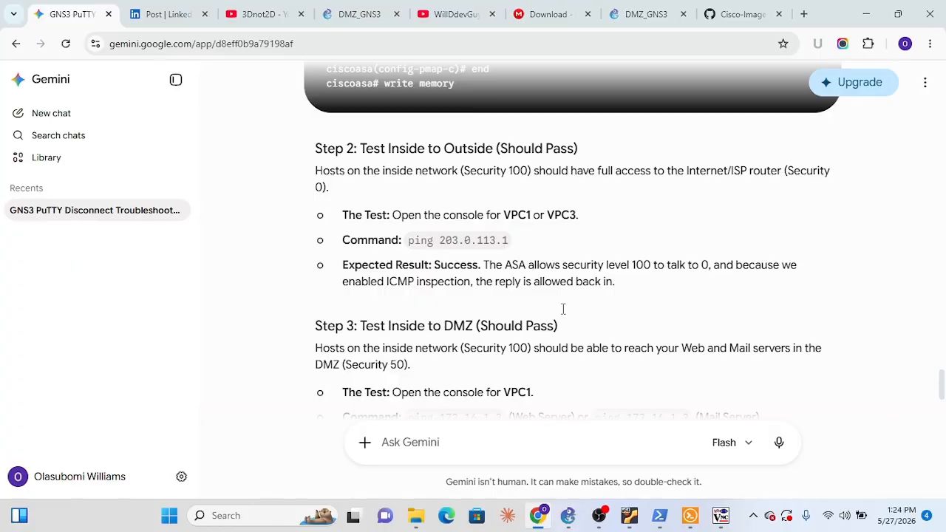
Switch to GNS3, open PC1's console, and bring its Solar-PuTTY window fully into view
click(569, 519)
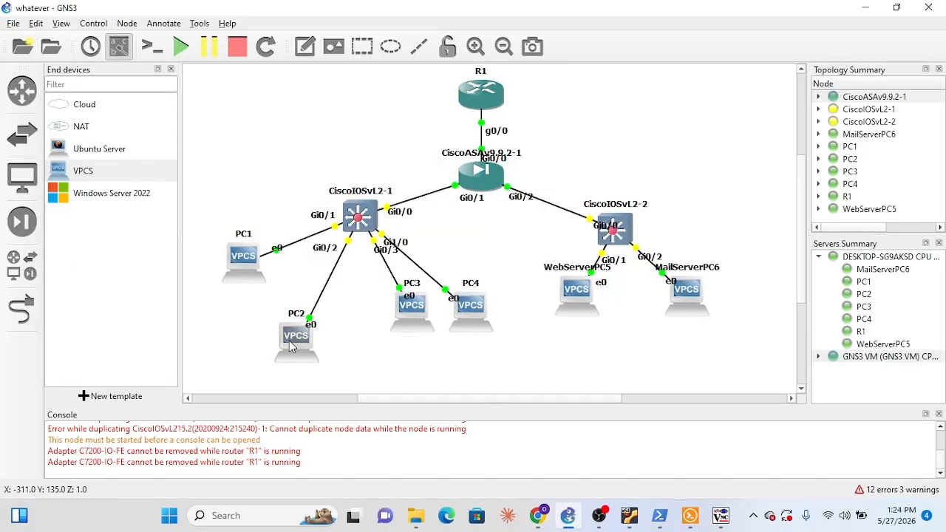
right_click(291, 348)
click(231, 266)
right_click(229, 266)
click(412, 185)
mouse_move(557, 311)
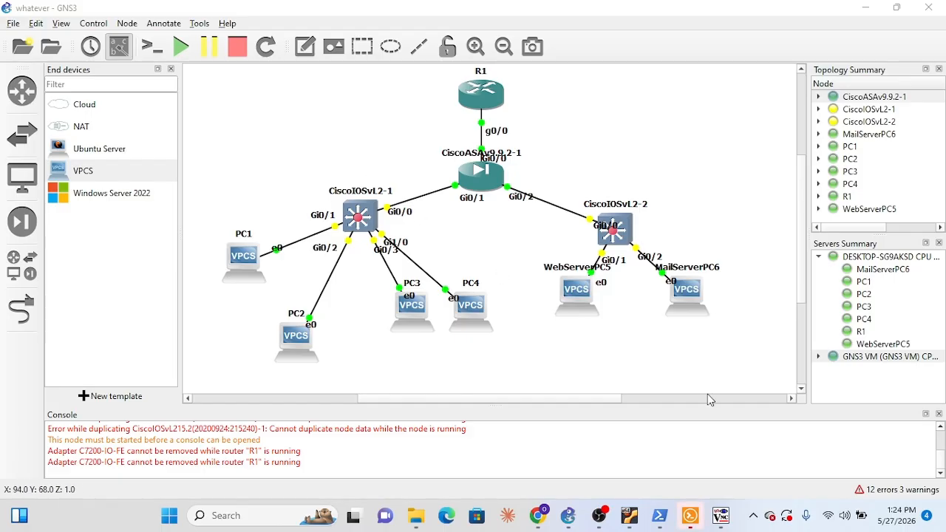
click(690, 515)
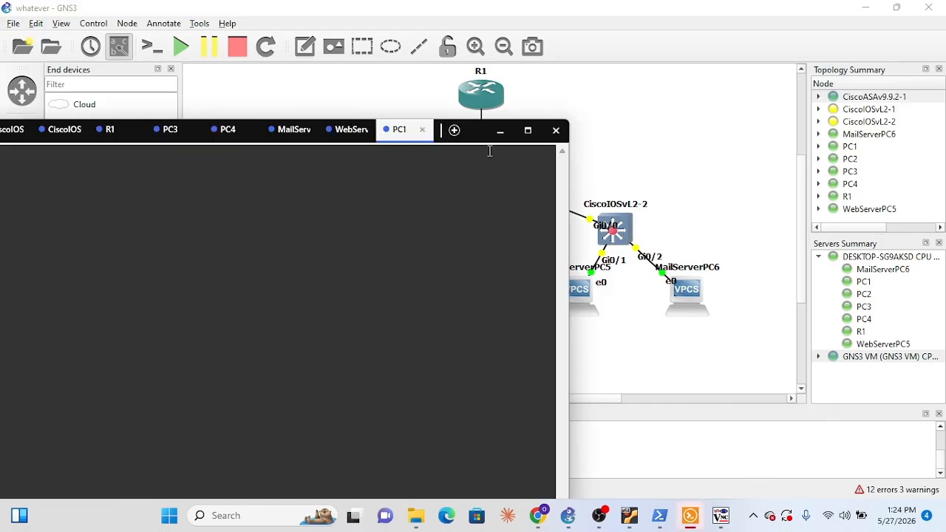
click(610, 124)
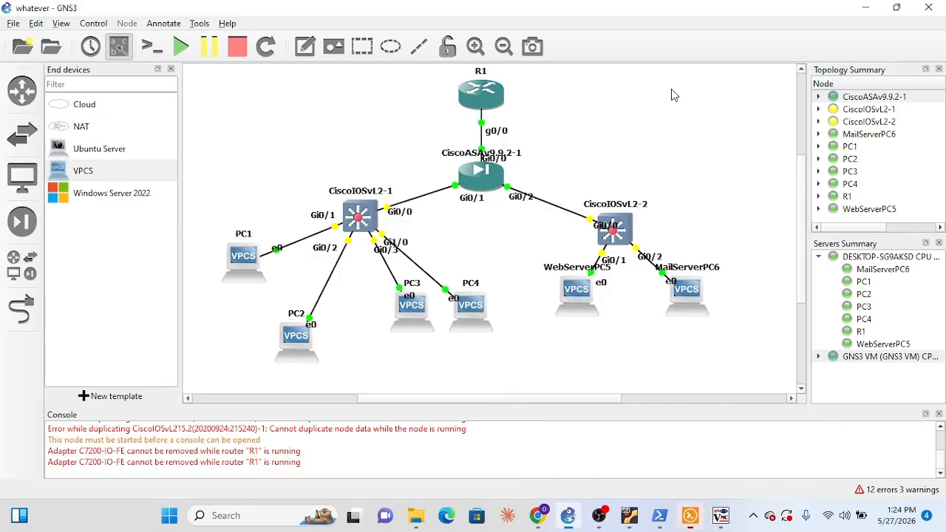
click(695, 516)
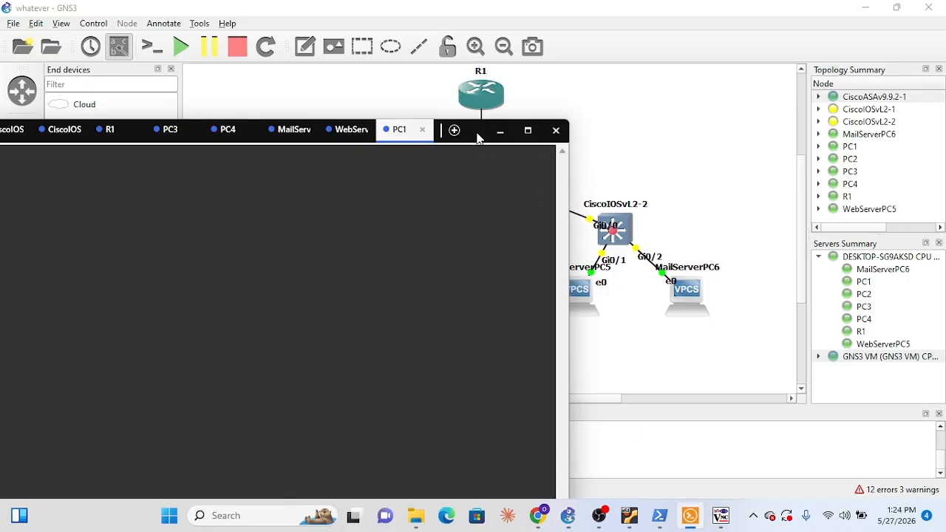
drag(475, 133, 692, 45)
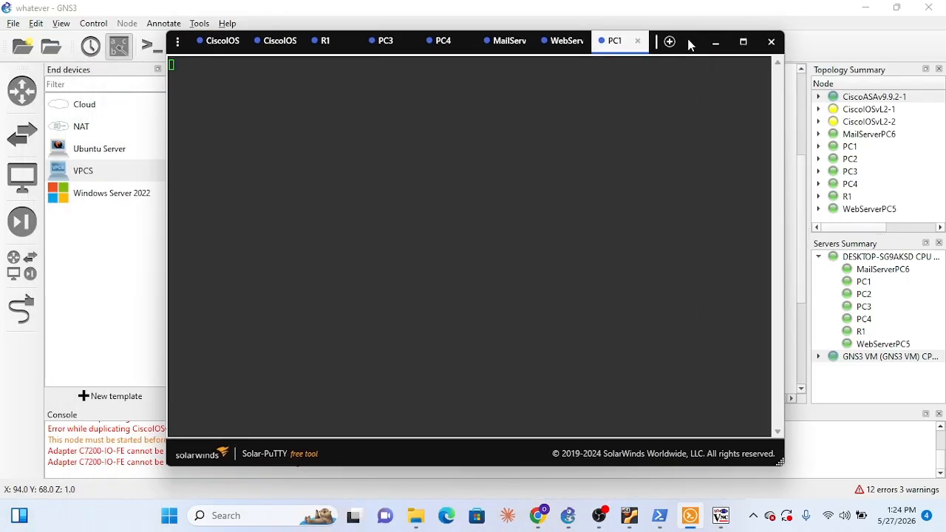
Close the MailServer and PC4 console sessions in Solar-PuTTY
click(563, 43)
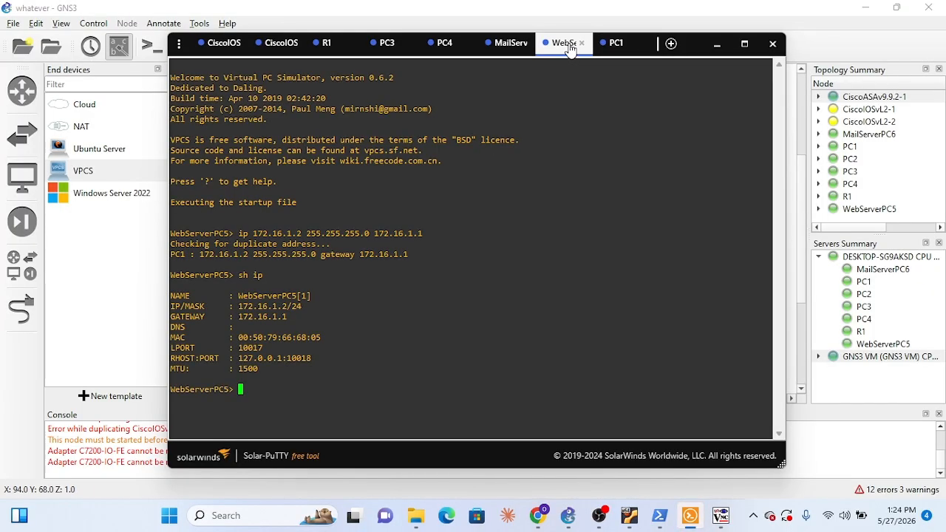
click(513, 44)
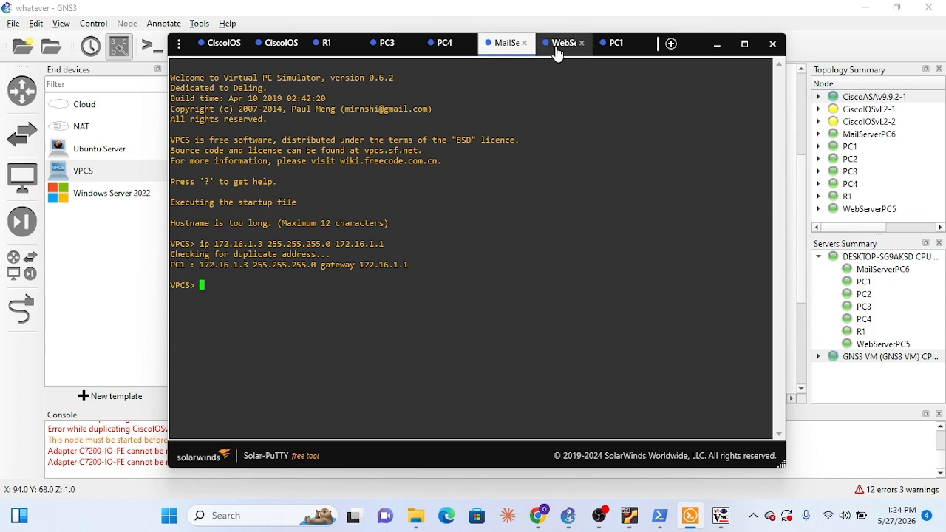
click(525, 43)
click(510, 43)
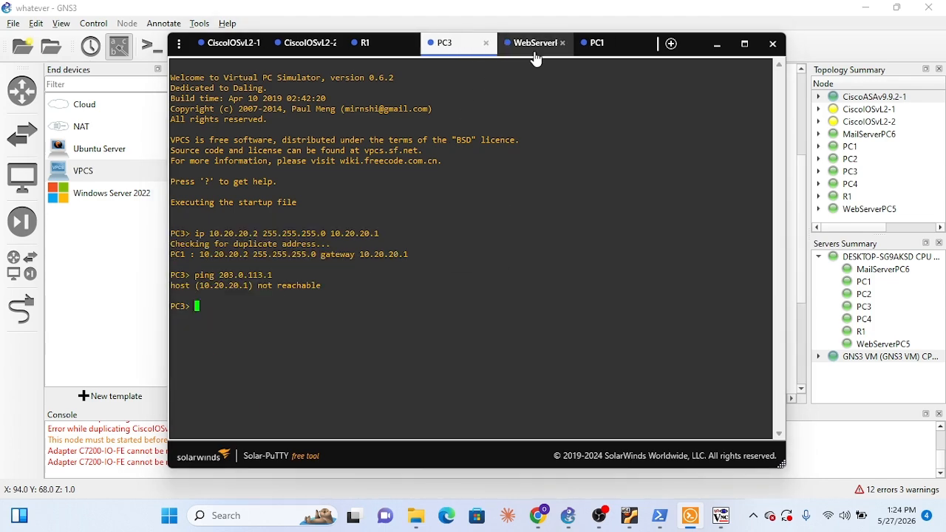
Ping 203.0.113.1 from PC1's console to test inside-to-outside connectivity
click(600, 46)
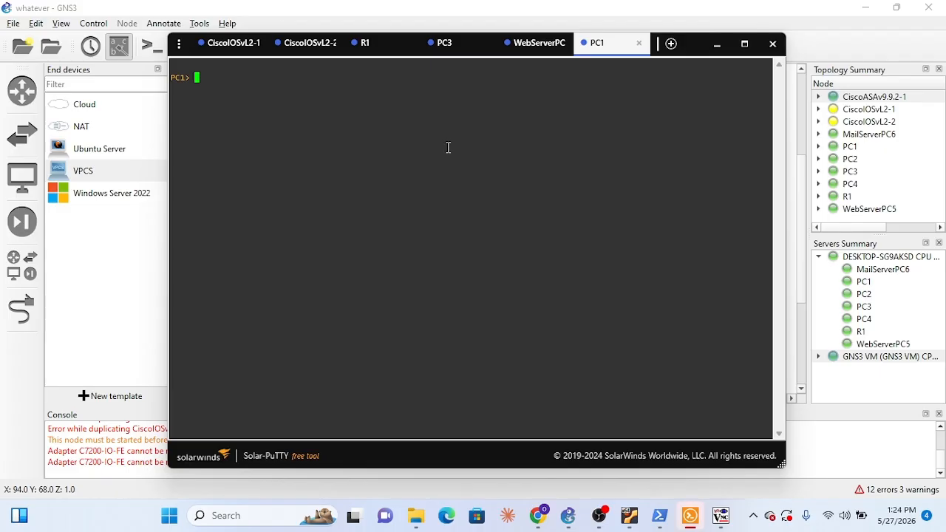
text(ping 203.0.113.1)
key(Return)
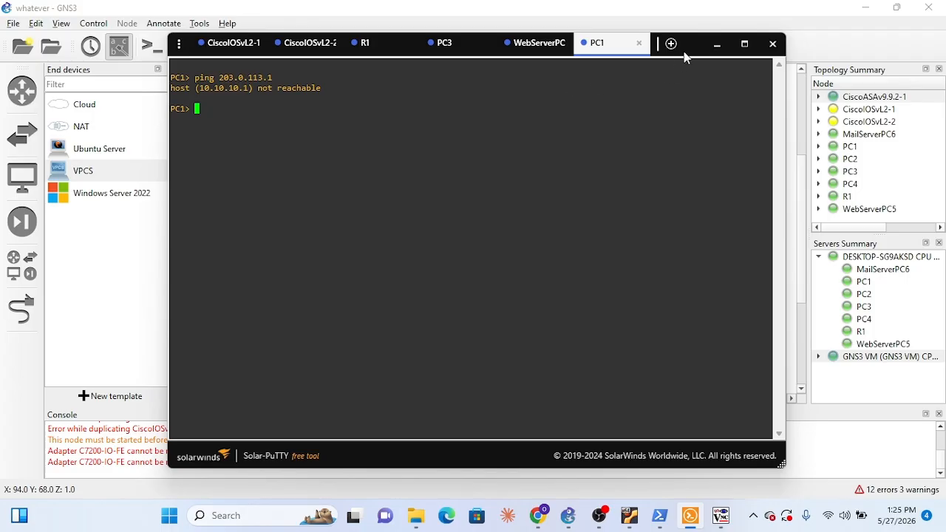
Ping PC3 at 10.20.20.2 from PC1 to test connectivity between the inside subnets
drag(688, 56, 698, 80)
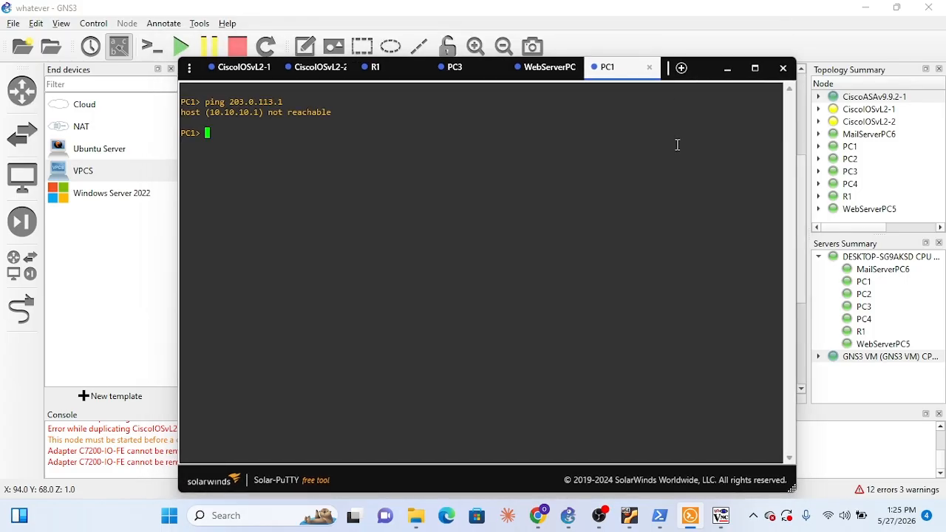
text(ping )
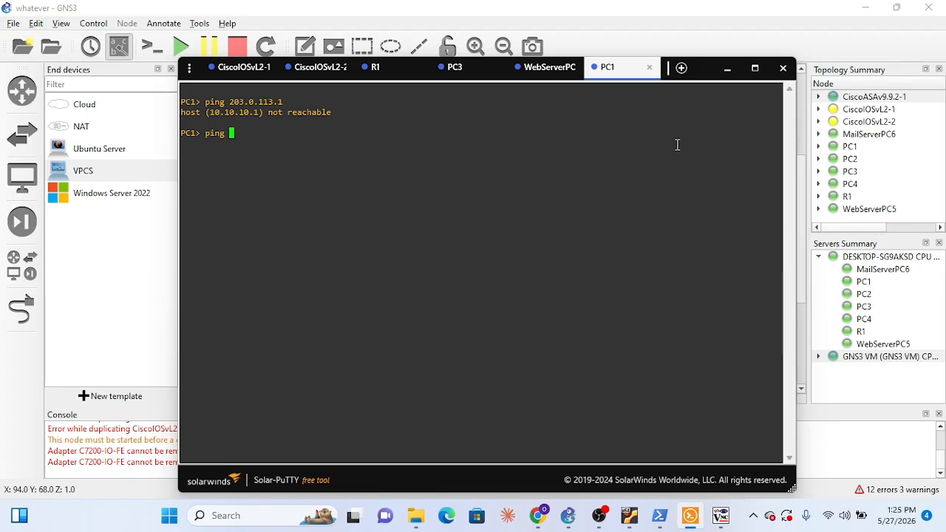
text(10.20.20.2)
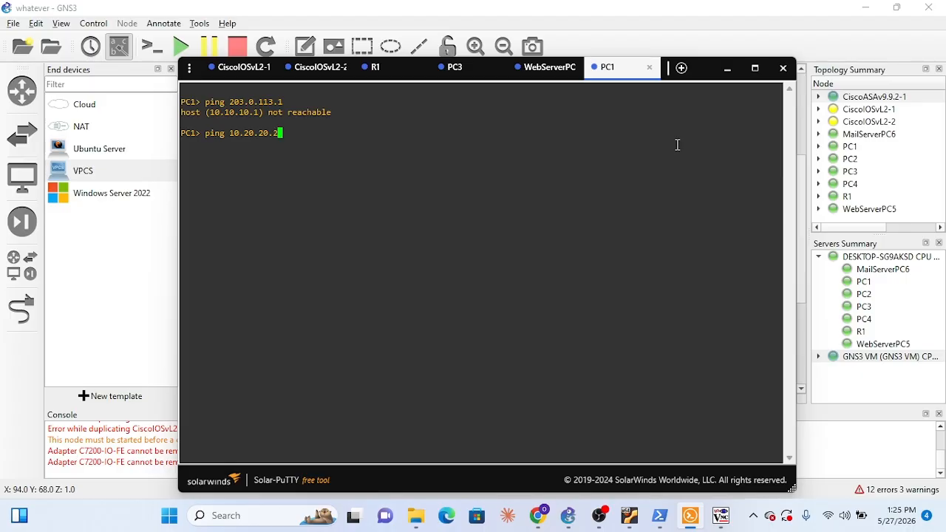
key(Return)
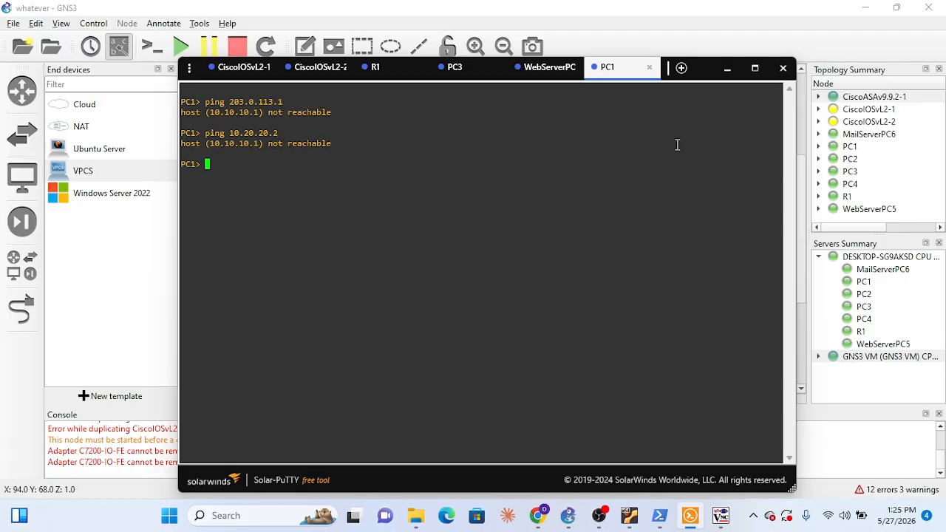
Ping 10.10.10.3 from PC1 to test connectivity within its own subnet
key(Up)
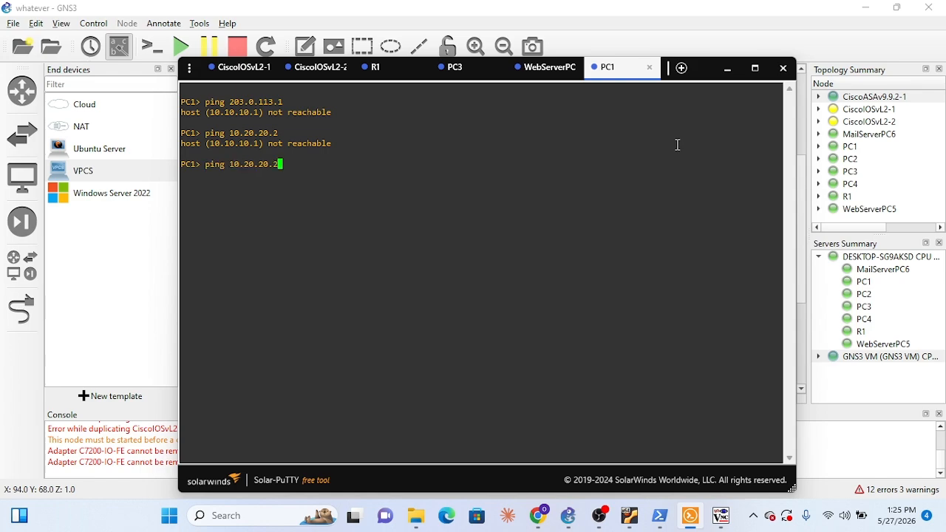
key(BackSpace)
key(BackSpace)
key(BackSpace)
key(BackSpace)
key(BackSpace)
key(BackSpace)
key(BackSpace)
text(10.10.3)
key(Return)
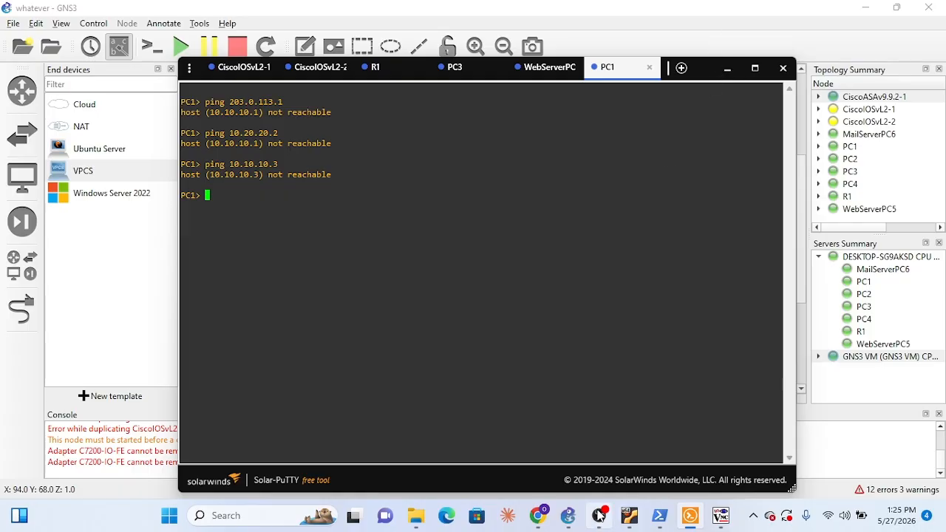
Switch to Gemini in Chrome and review the inside-to-outside, inside-to-DMZ and DMZ-to-inside ping tests
click(537, 517)
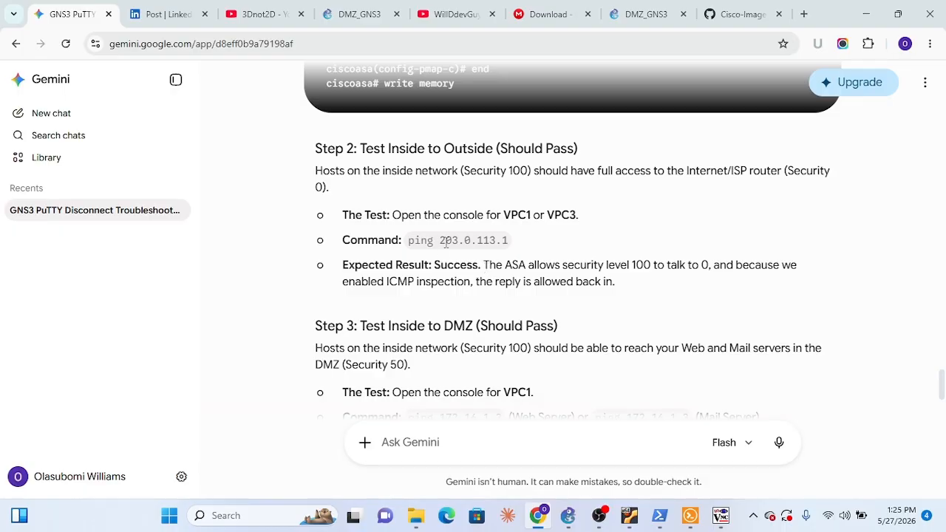
scroll(460, 296, up, 1)
scroll(460, 295, down, 1)
scroll(461, 296, down, 1)
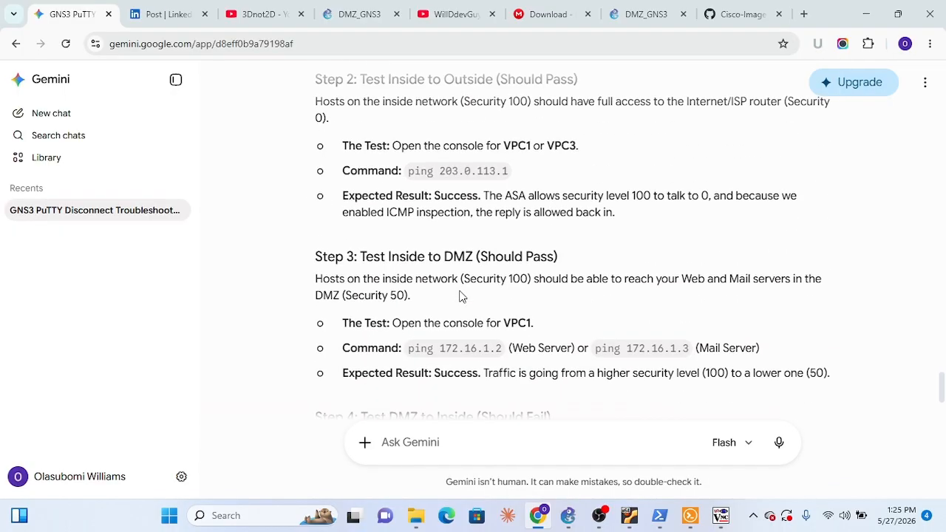
scroll(463, 292, down, 2)
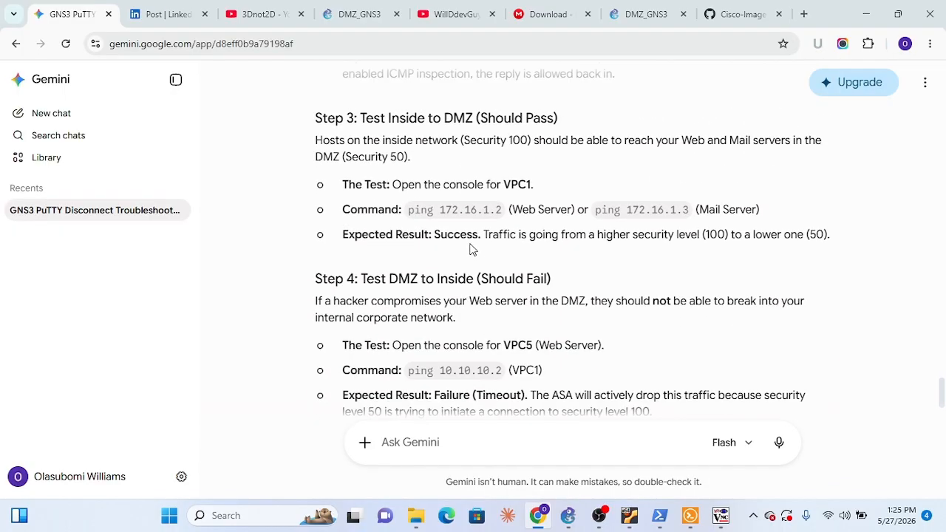
scroll(493, 171, up, 2)
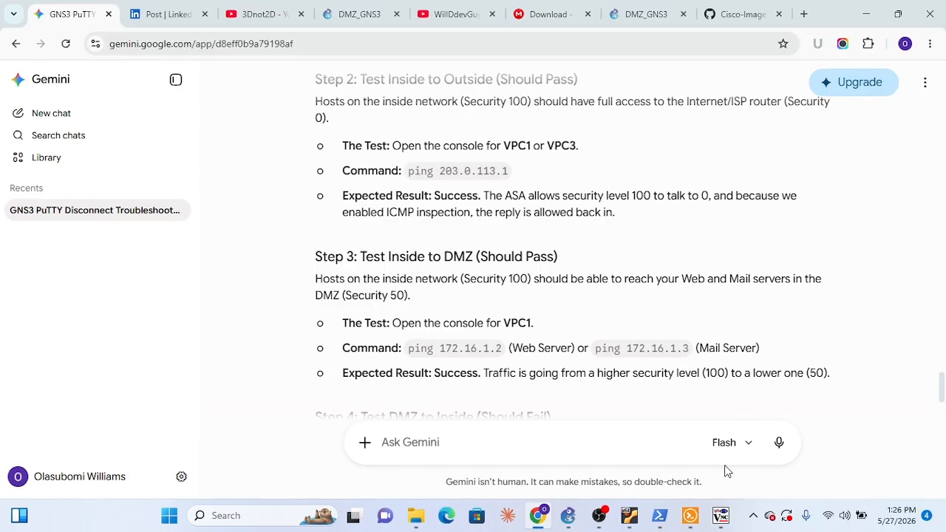
Compare PC1's ping output with the inside-to-outside and inside-to-DMZ tests in Gemini's guide
click(700, 525)
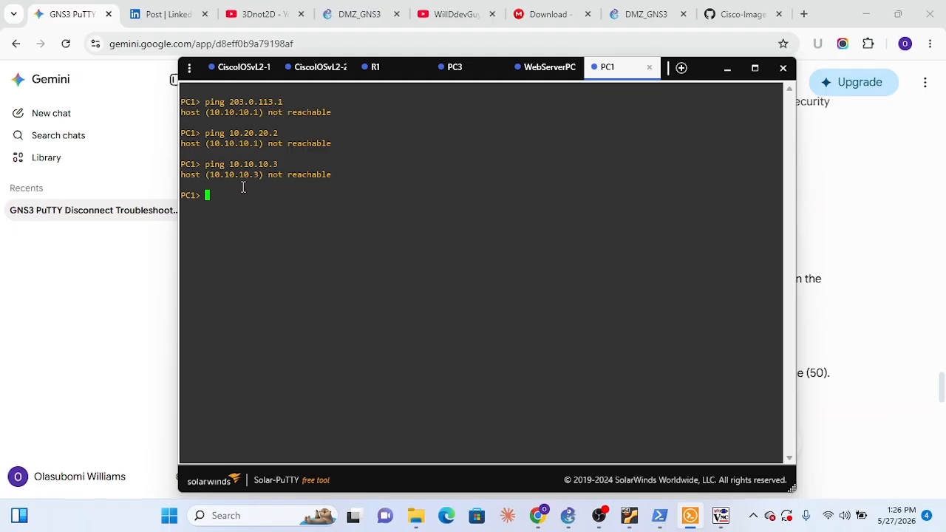
click(727, 68)
scroll(650, 260, down, 1)
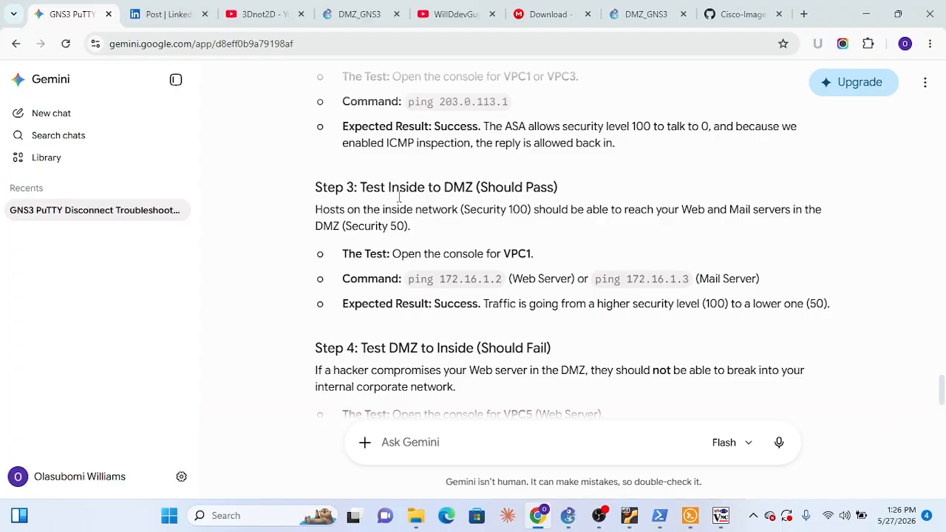
scroll(433, 205, up, 1)
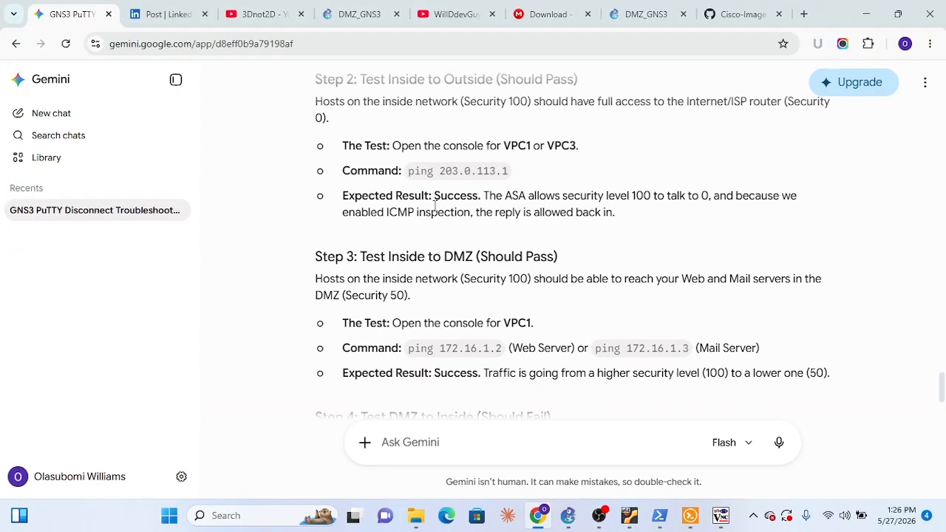
scroll(434, 206, down, 1)
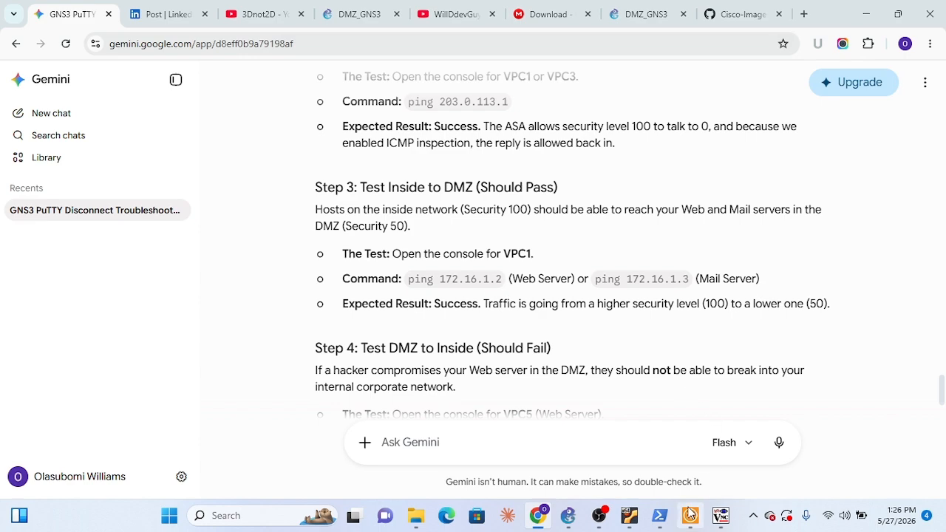
mouse_move(657, 523)
click(690, 517)
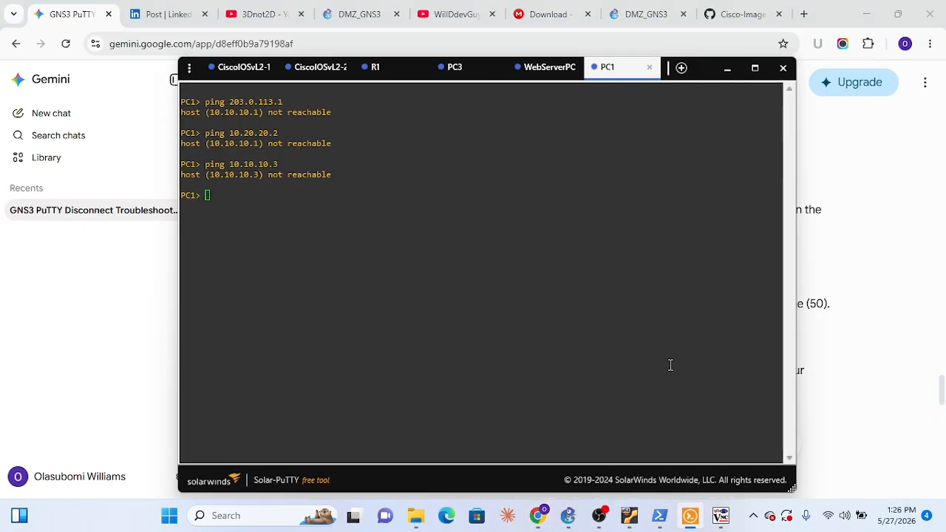
click(727, 67)
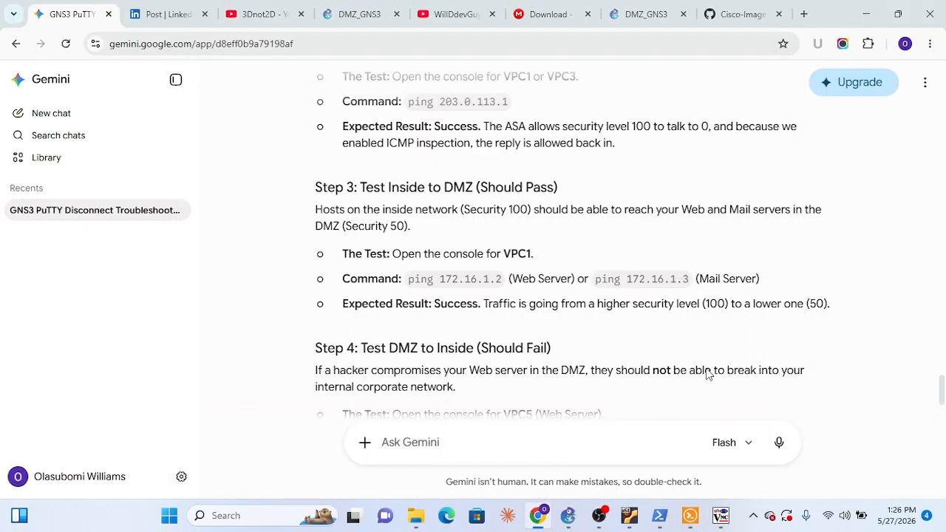
Switch to Solar-PuTTY and ping the web server at 172.16.1.2 from PC1 to test inside-to-DMZ connectivity
click(690, 515)
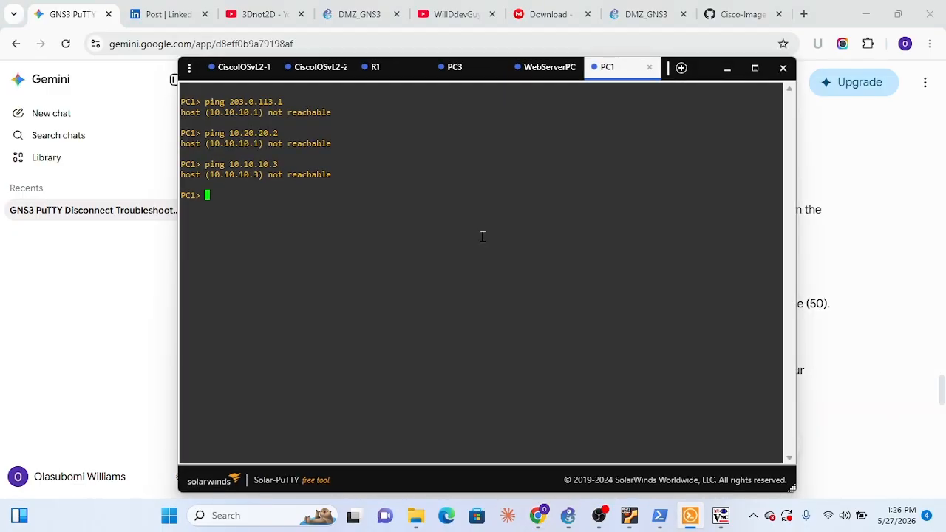
text(ping 172.16.)
click(527, 67)
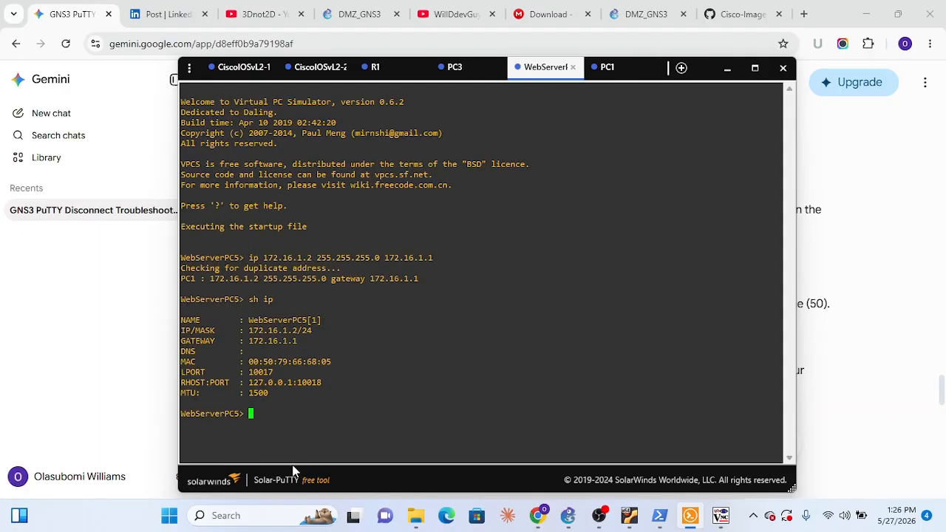
click(612, 74)
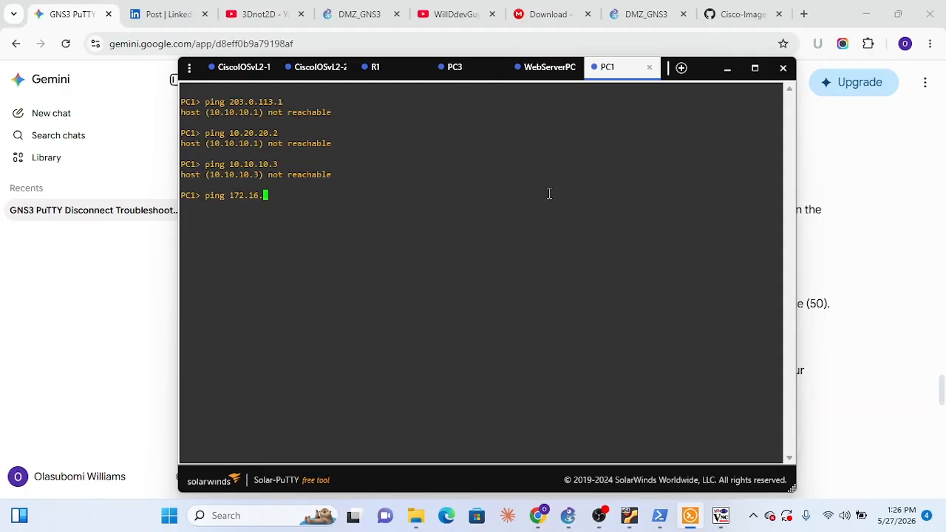
text(1.2)
key(Return)
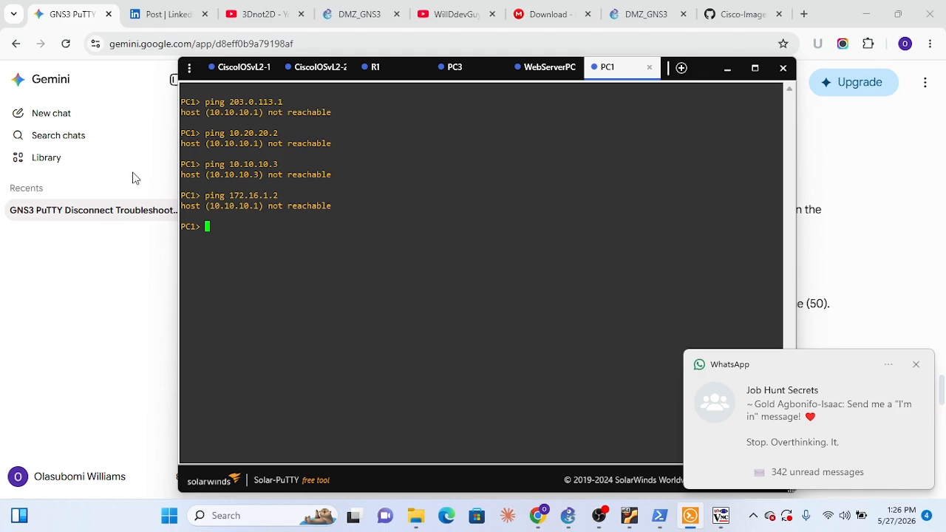
Ping PC1 at 10.10.10.2 from WebServerPC5 to test DMZ-to-inside access
click(535, 74)
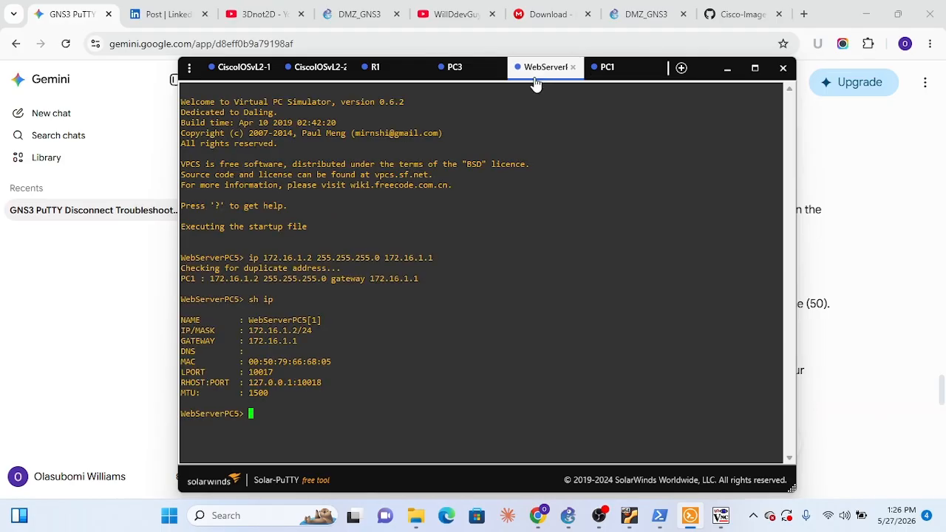
text(ping 10.10.10.2)
key(Return)
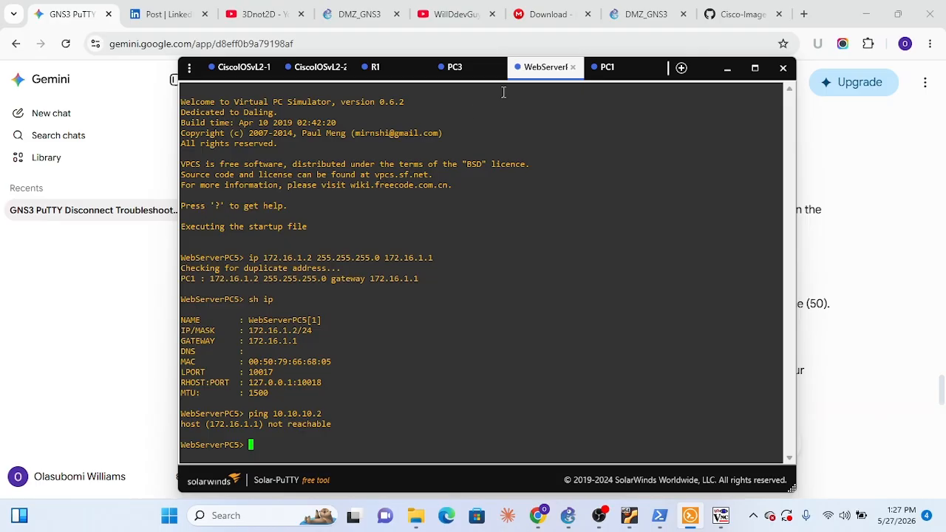
click(607, 66)
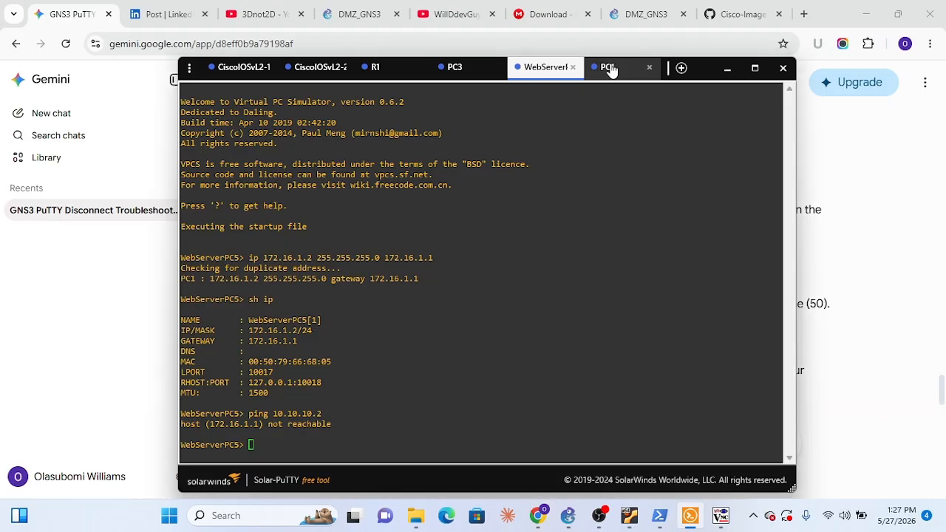
click(554, 72)
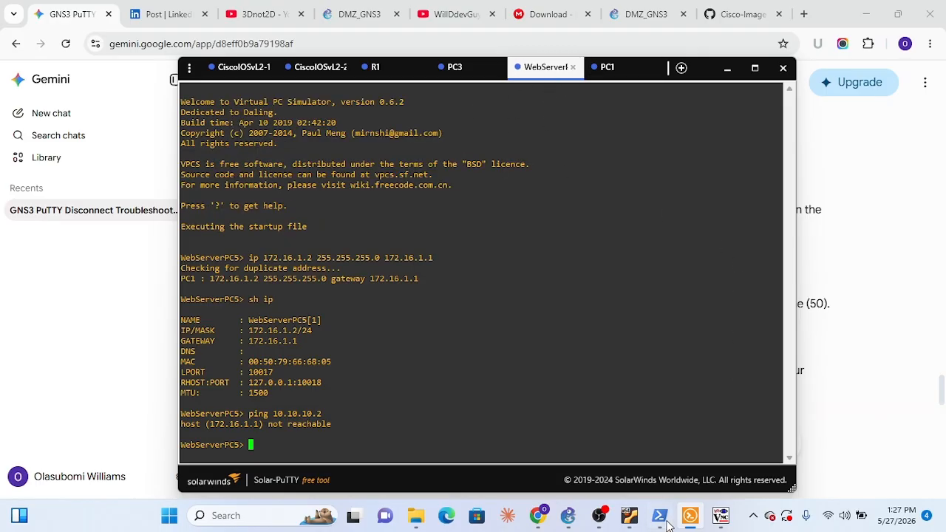
Switch to GNS3 and start the CiscoIOSvL2-1 and CiscoIOSvL2-2 switches
click(568, 515)
right_click(356, 219)
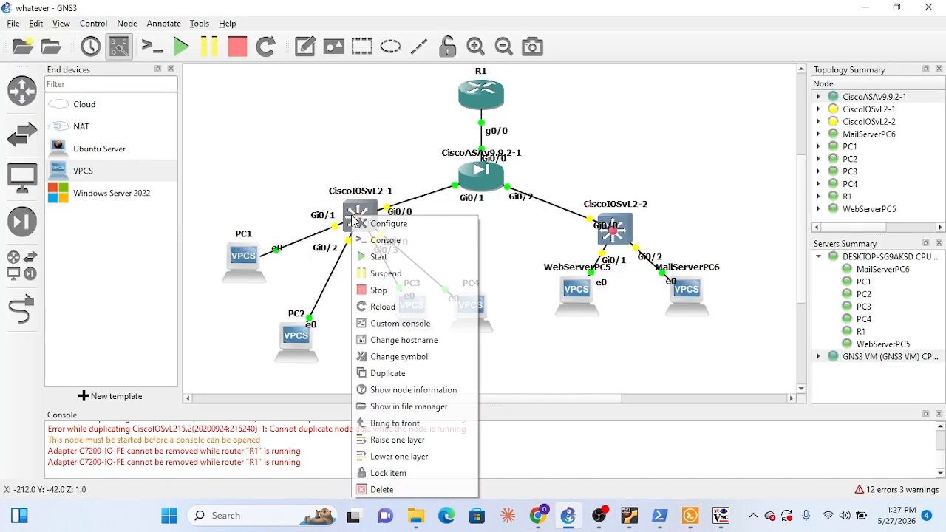
click(397, 257)
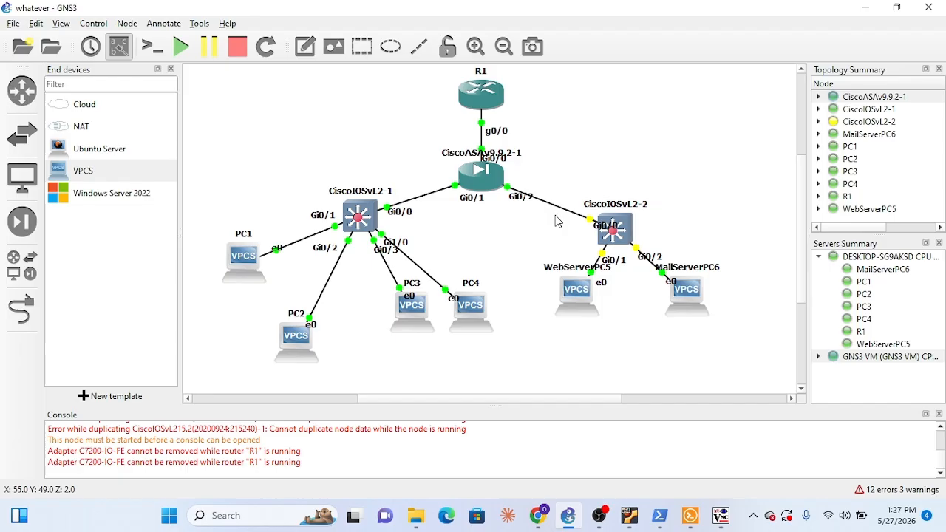
right_click(623, 224)
click(661, 267)
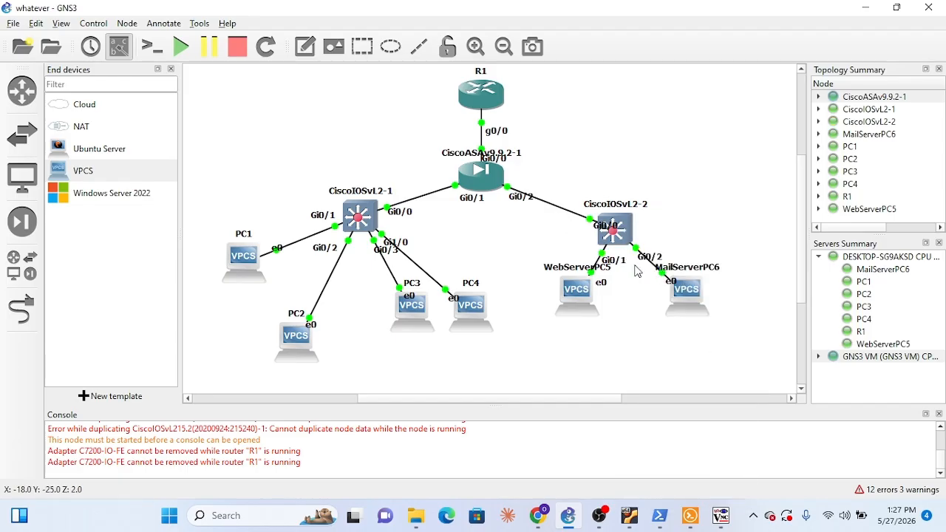
In the CiscoIOSvL2-2 console, leave configuration mode and save the switch's configuration with write mem
click(691, 517)
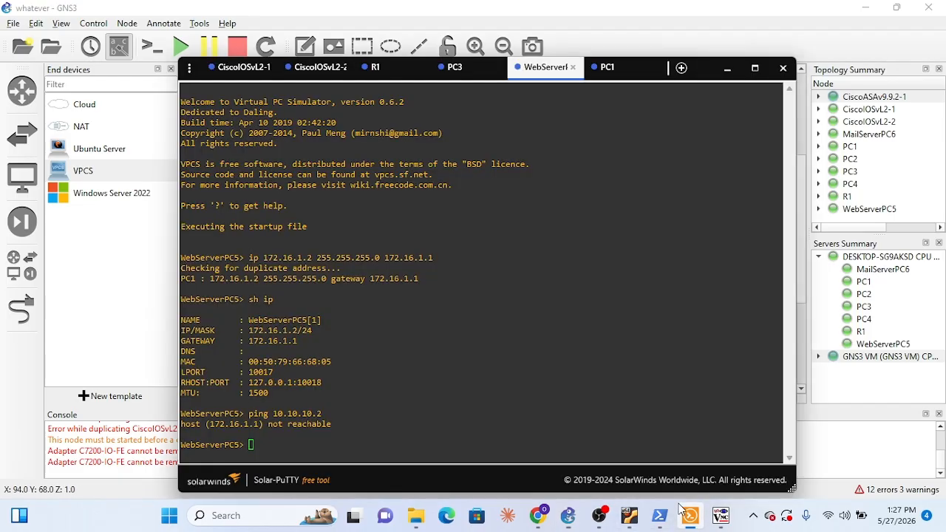
click(316, 67)
text(exit)
key(Return)
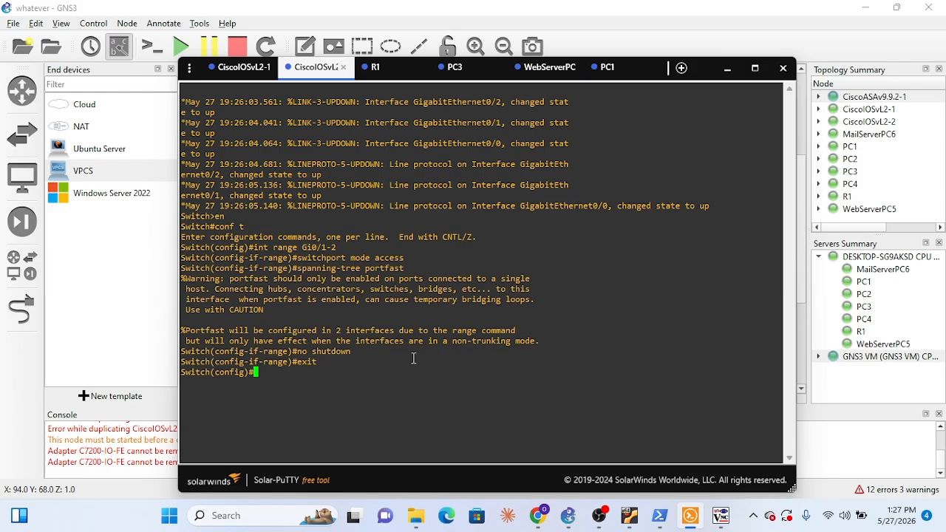
text(exit)
key(Return)
text(write mem)
key(Return)
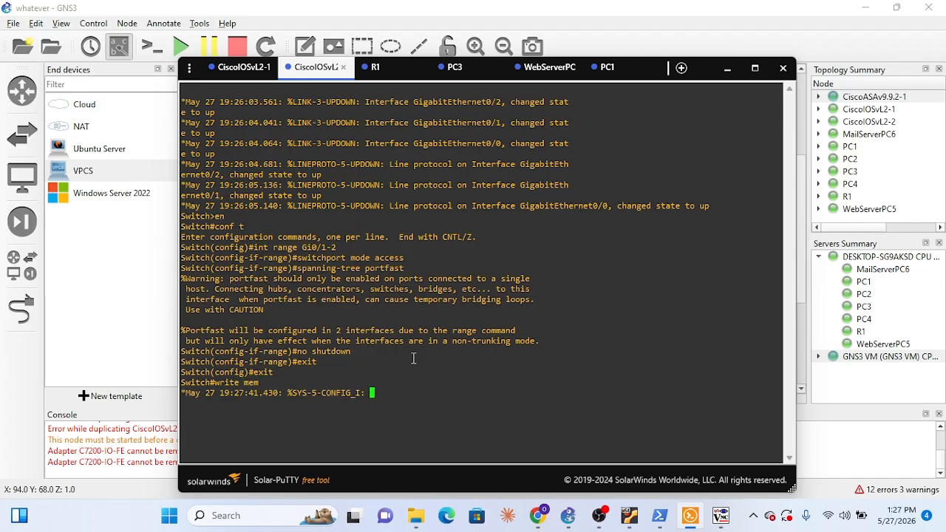
text(ory)
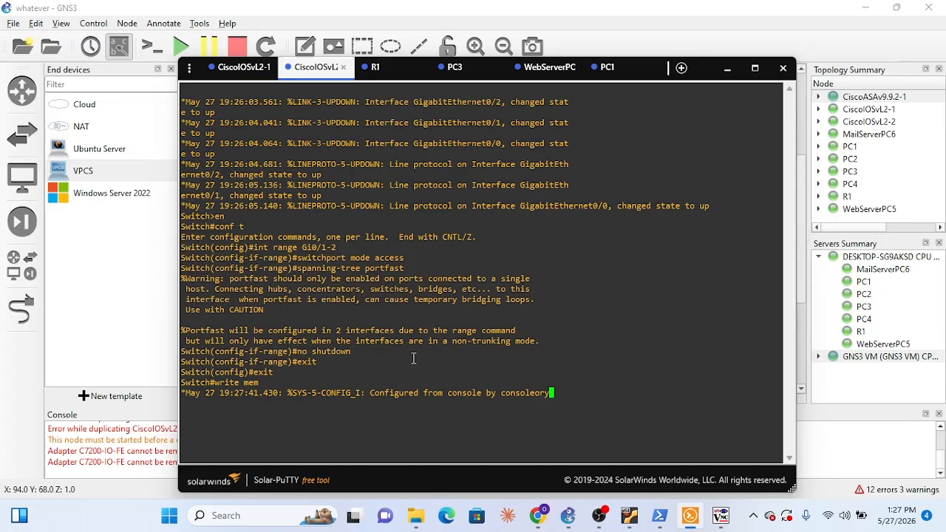
key(Return)
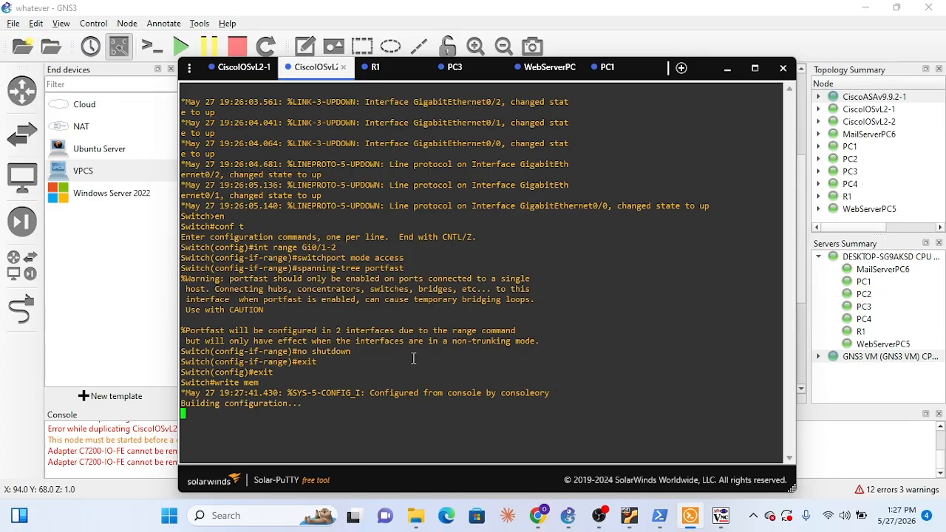
Clear the unfinished command on CiscoIOSvL2-1, leave configuration mode and save the configuration with write
click(242, 66)
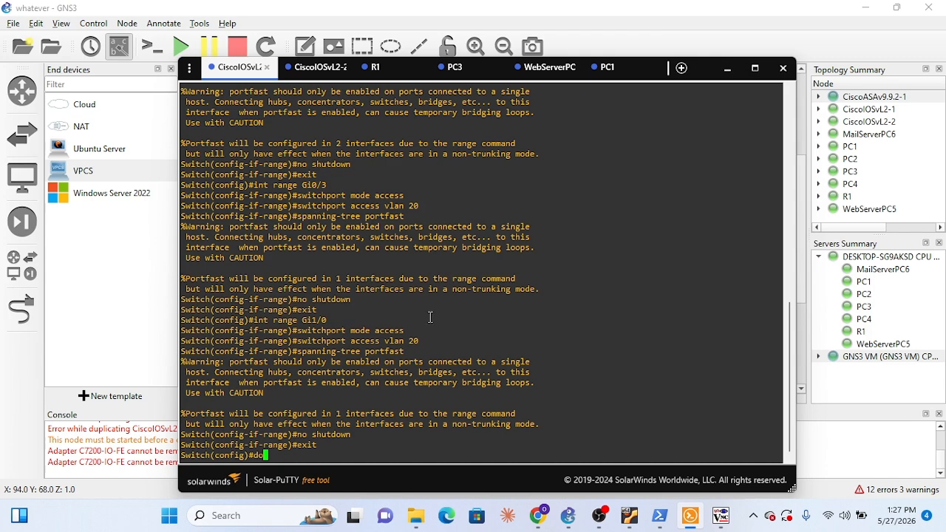
key(BackSpace)
key(BackSpace)
text(exit)
key(Return)
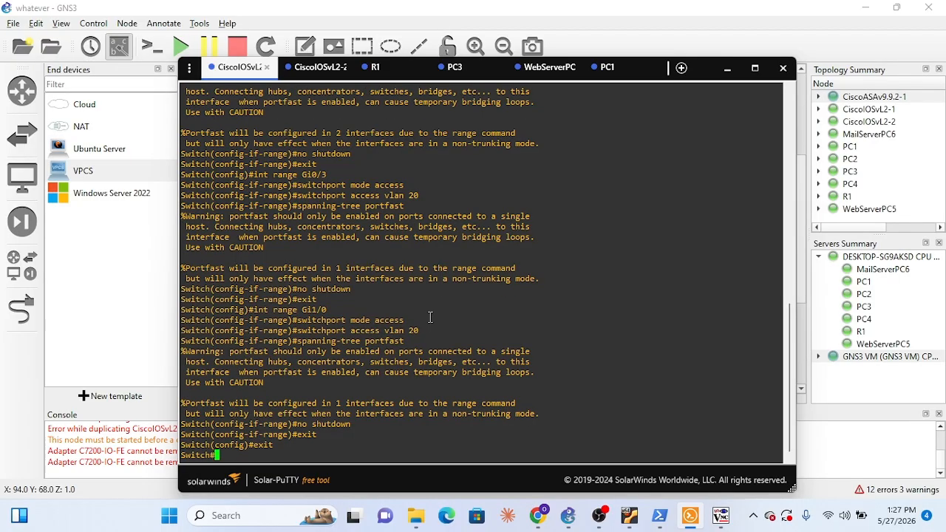
text(write)
key(Return)
text(memory)
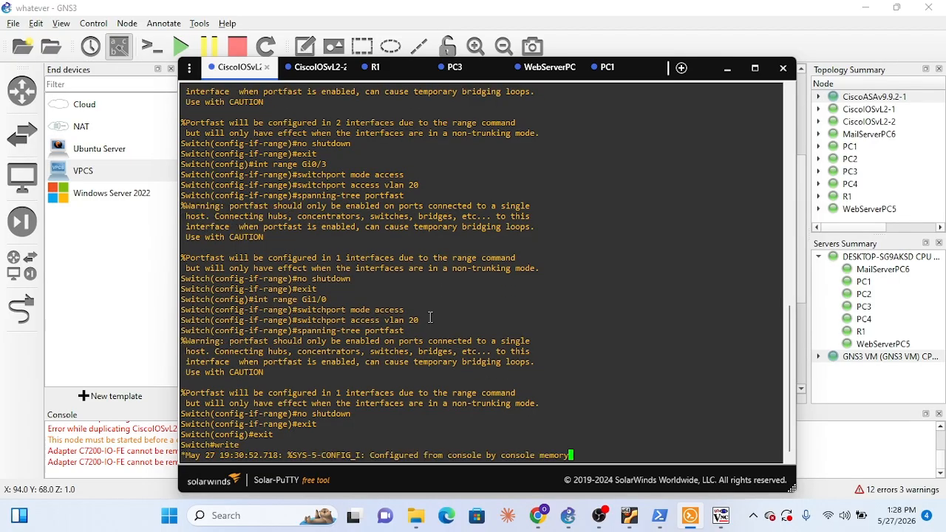
key(Return)
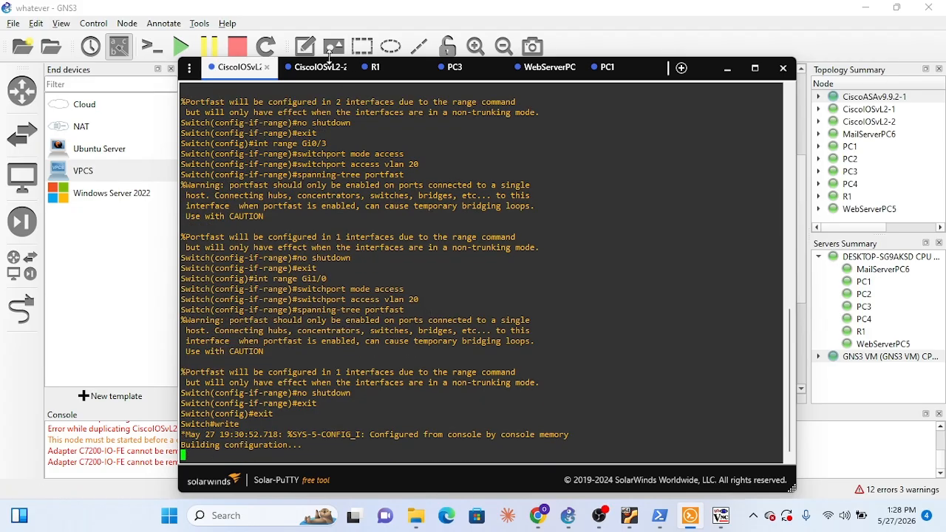
Check the progress of the configuration save on both switch consoles and the node status in the topology
click(320, 67)
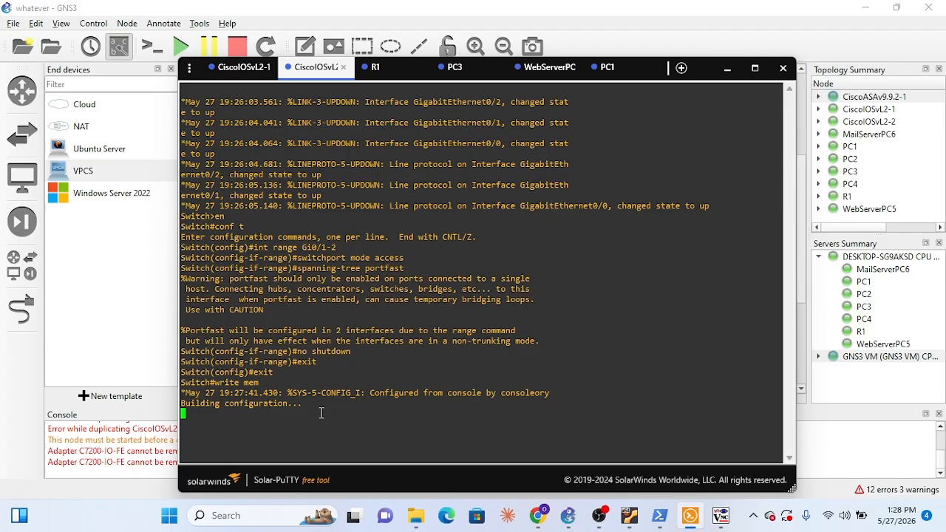
click(245, 69)
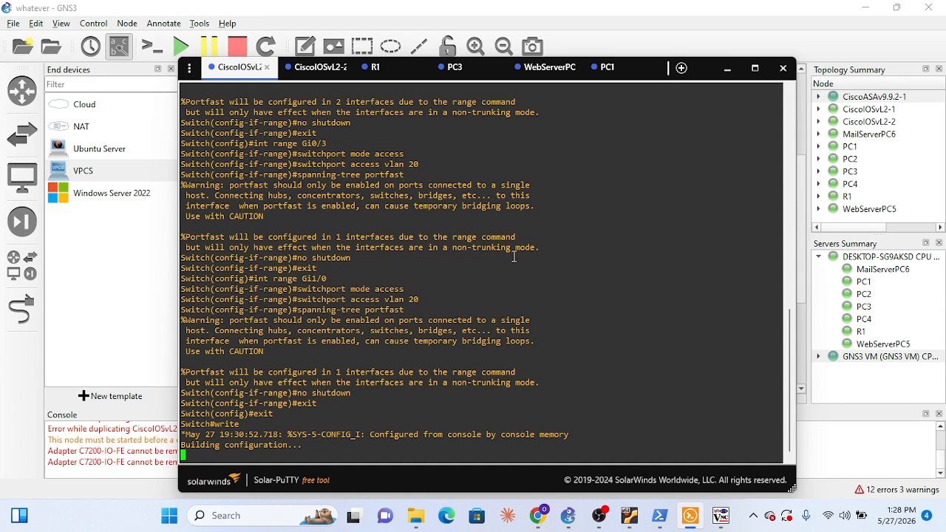
click(731, 71)
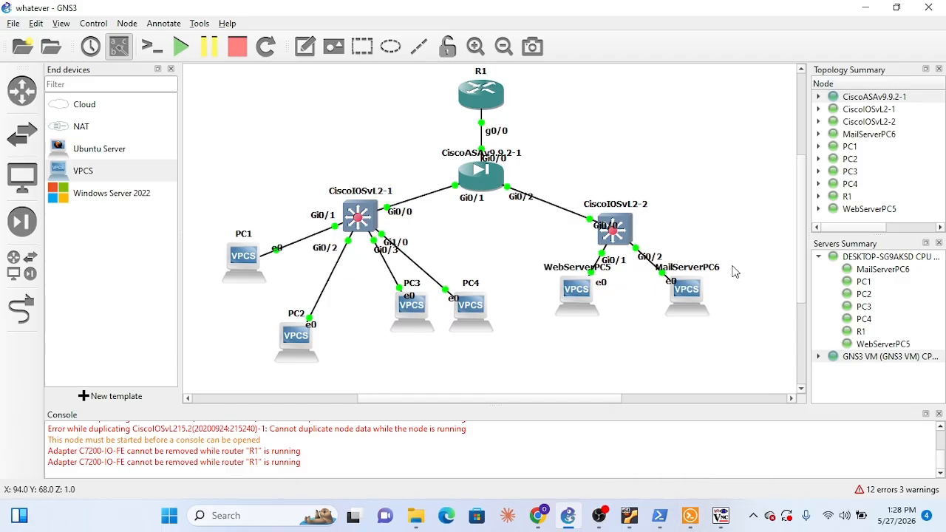
click(690, 516)
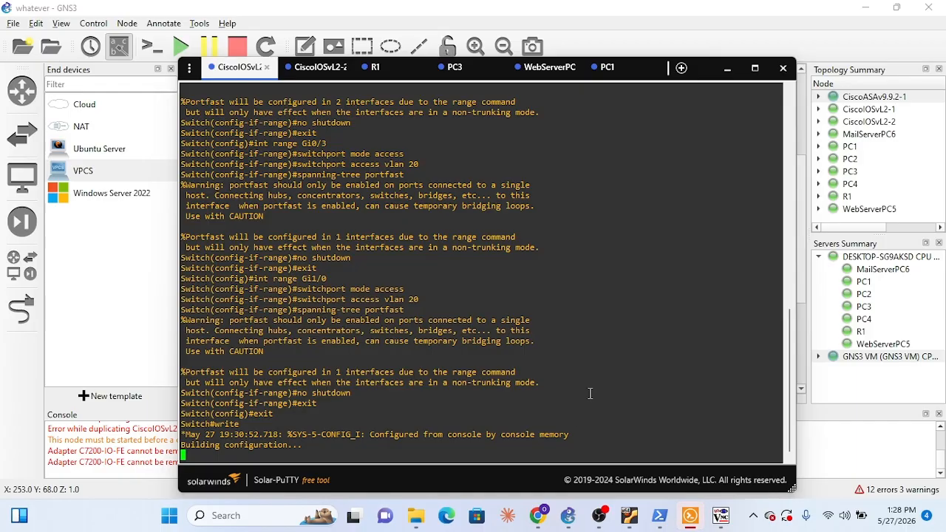
scroll(590, 393, up, 3)
scroll(590, 393, down, 3)
Repeat the ping to 203.0.113.1 from PC3 to test inside-to-outside connectivity
click(453, 67)
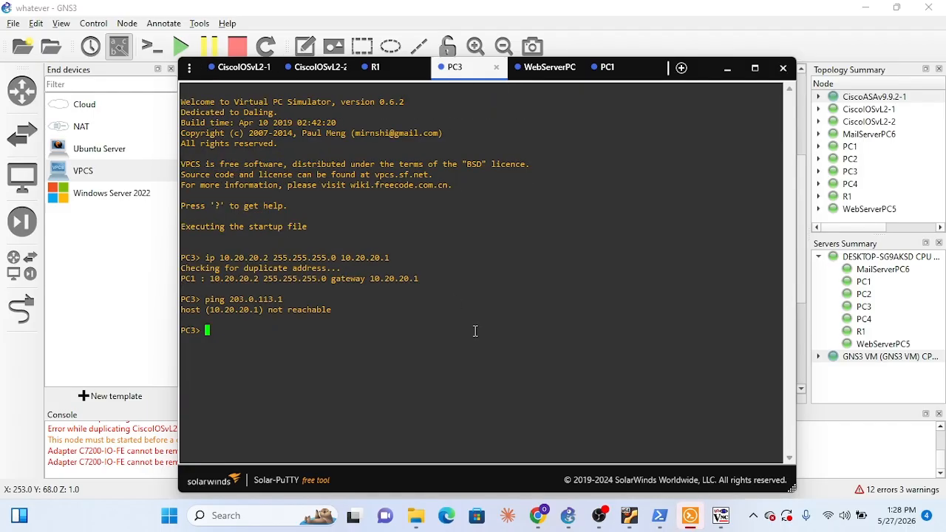
key(Up)
key(Return)
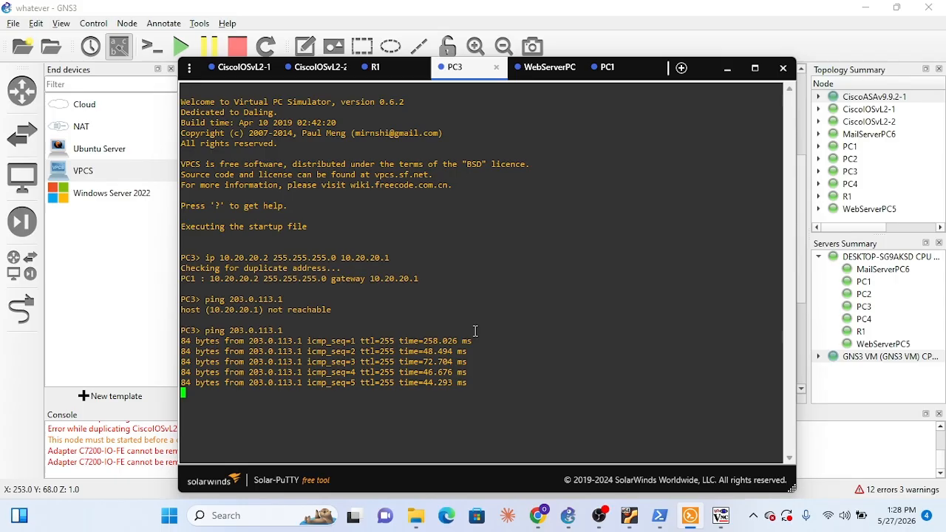
Recall and rerun the ping to 203.0.113.1 in PC1's console
click(515, 72)
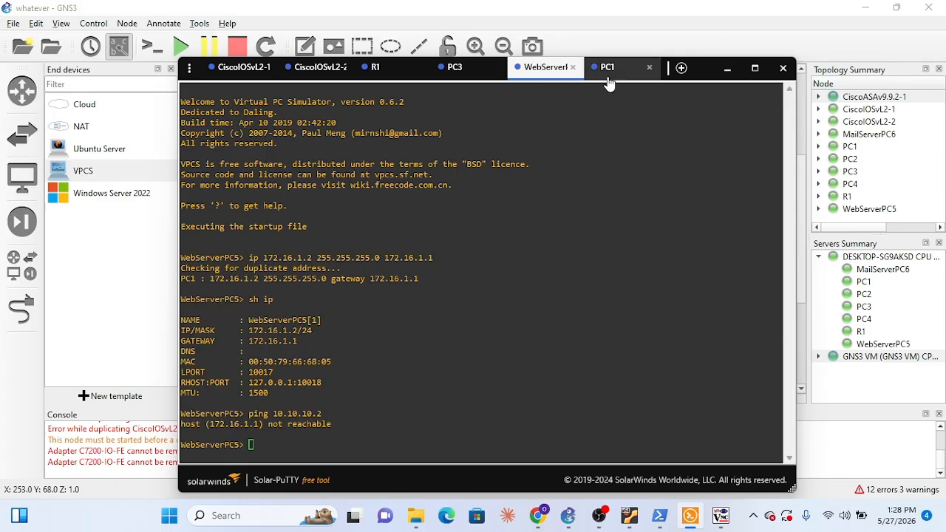
click(607, 74)
key(Up)
key(Up)
key(Up)
key(Up)
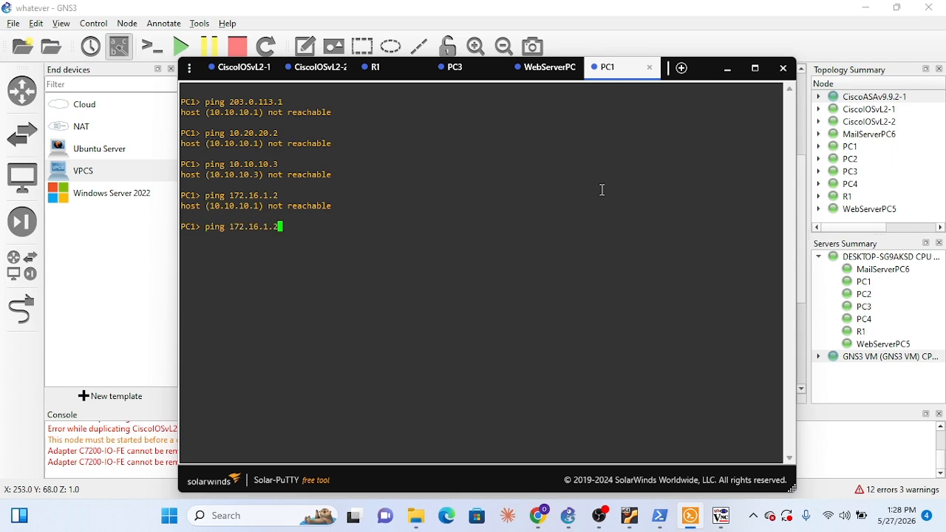
key(Return)
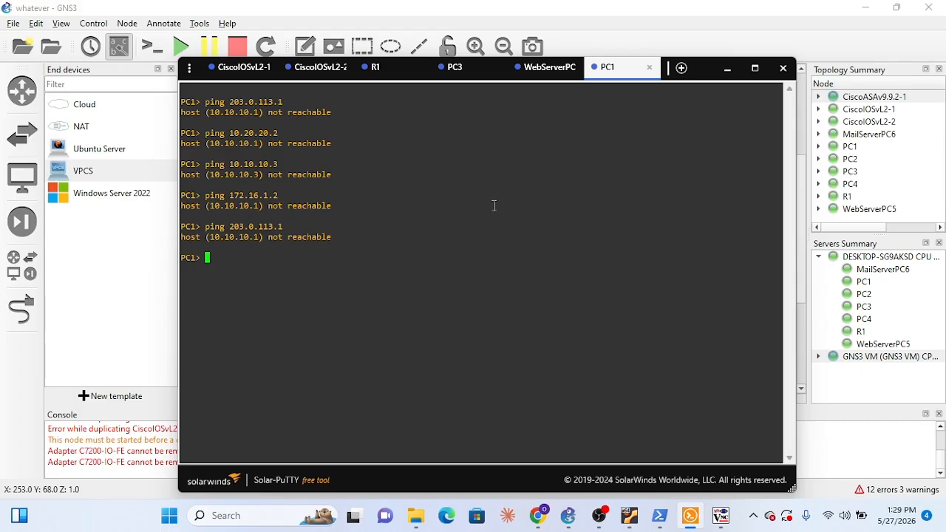
Check the configuration save progress on the CiscoIOSvL2-2 and CiscoIOSvL2-1 consoles, returning to PC1's console
click(316, 66)
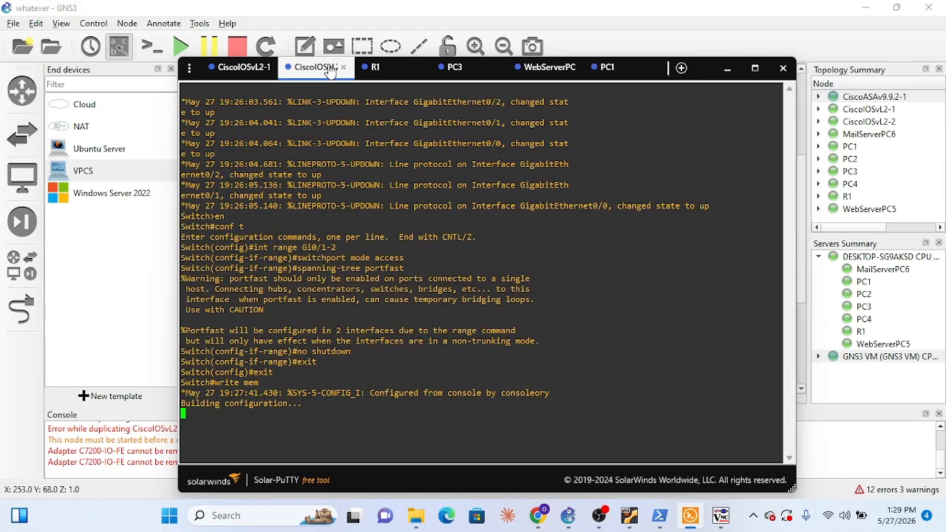
click(214, 75)
click(600, 73)
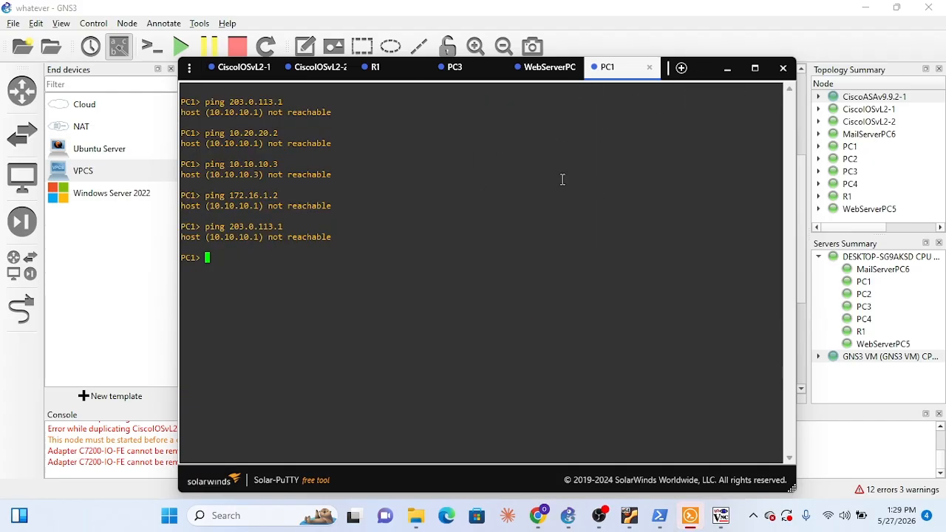
Close PC1's console session, reload the PC1 node and reopen its console
click(650, 68)
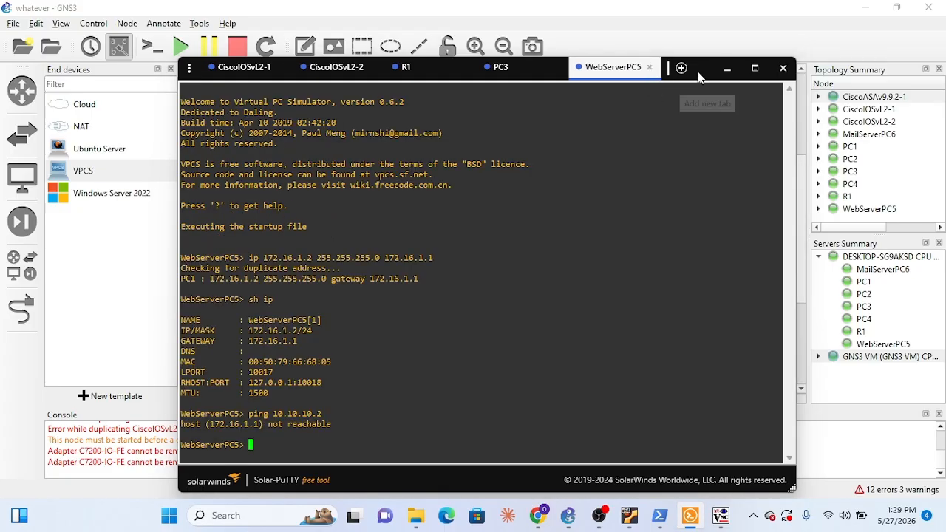
click(727, 68)
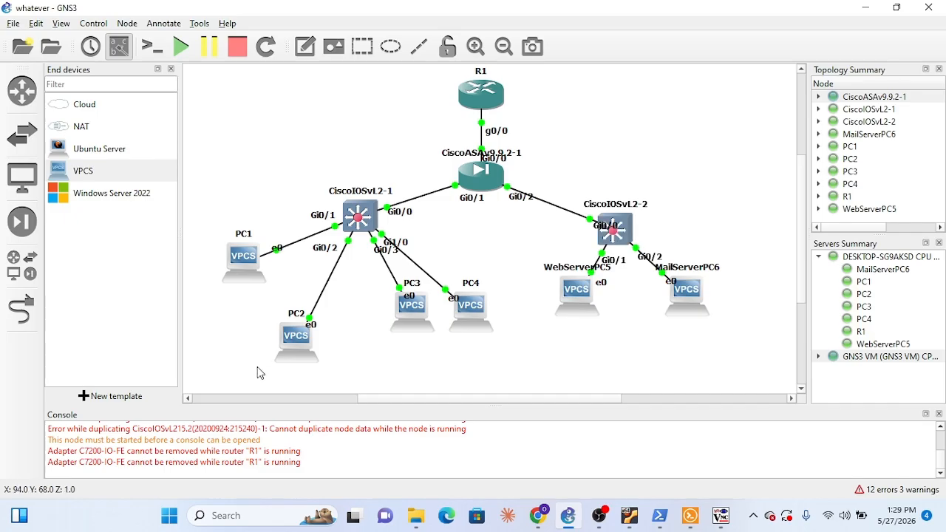
right_click(246, 271)
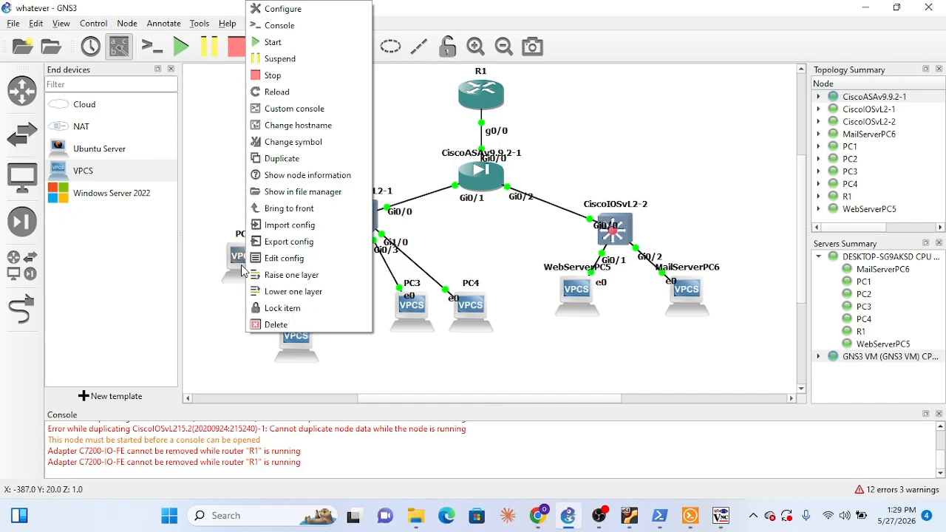
click(294, 93)
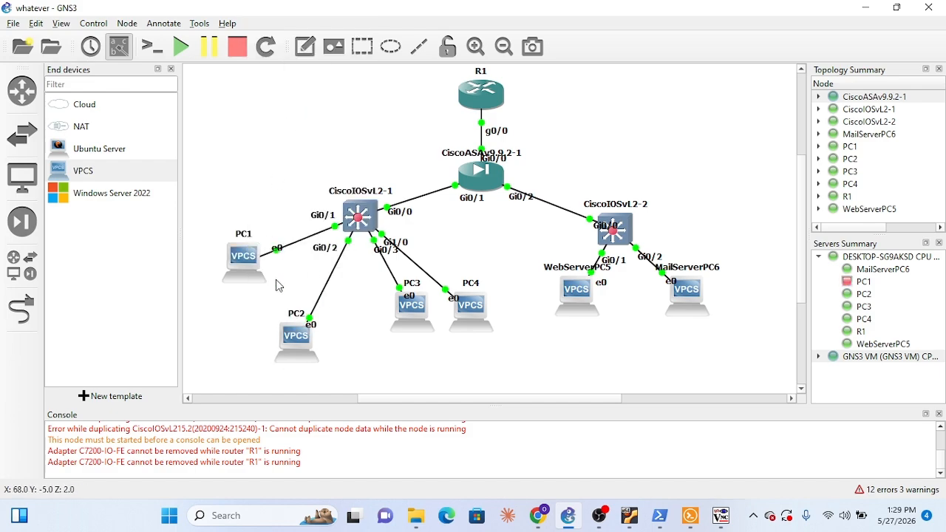
right_click(235, 276)
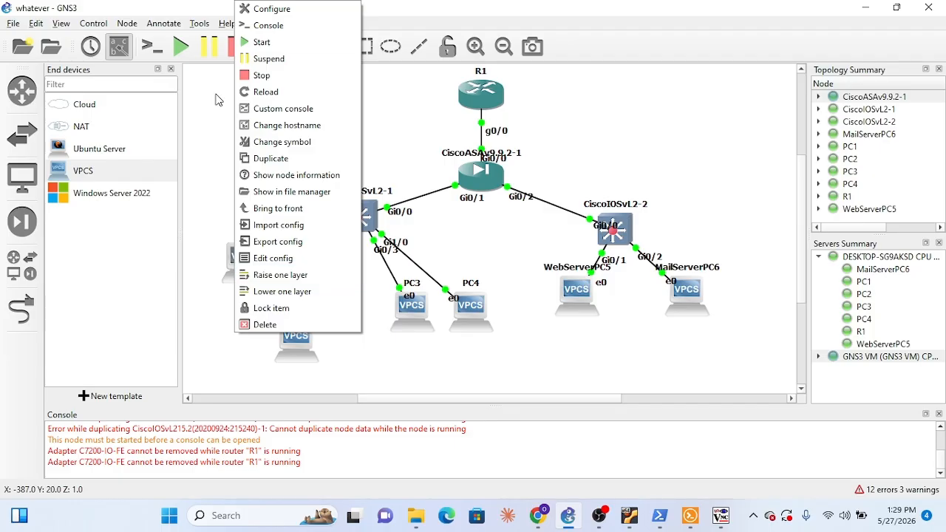
click(268, 25)
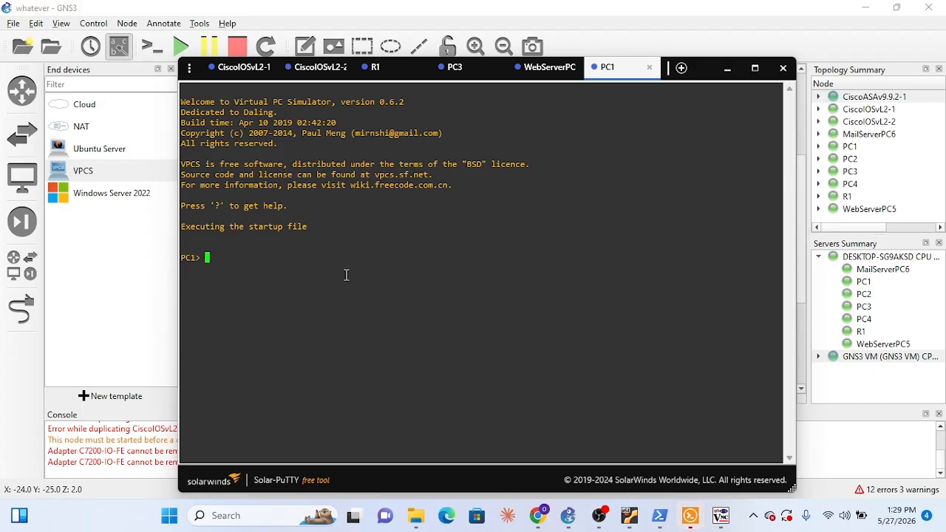
Assign PC1 the address 10.10.10.2 with mask 255.255.255.0 and gateway 10.10.10.1, displaying its IP settings before and after
text(sh ip)
key(Return)
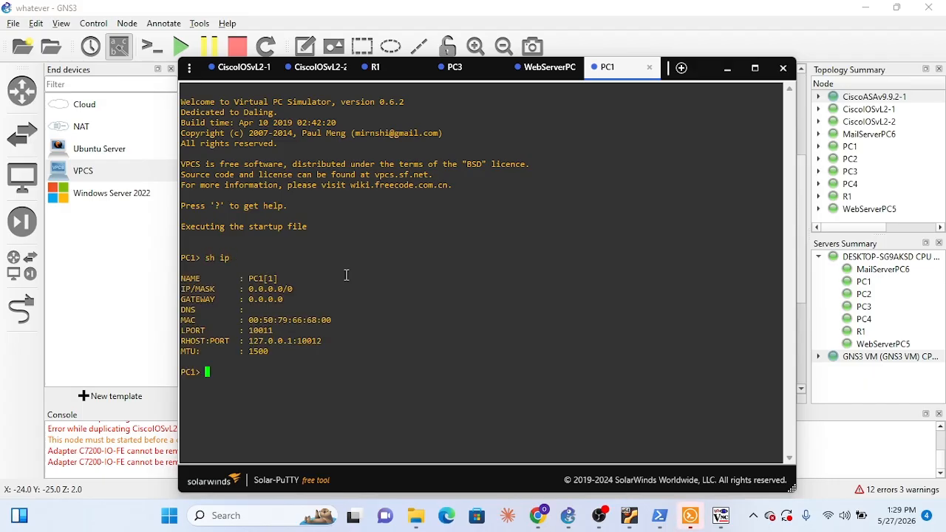
text(ip 10.10.10.2 255.255.255)
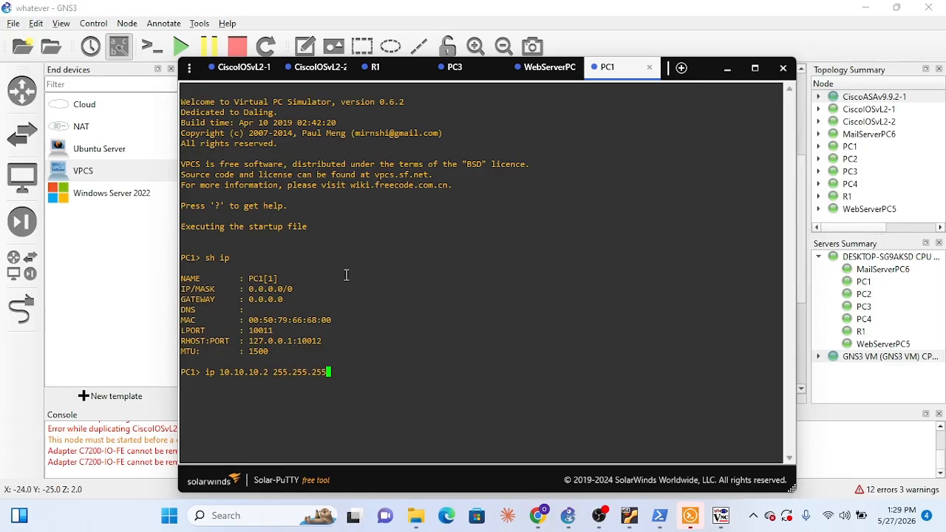
text(.0 10.10.10.1)
key(Return)
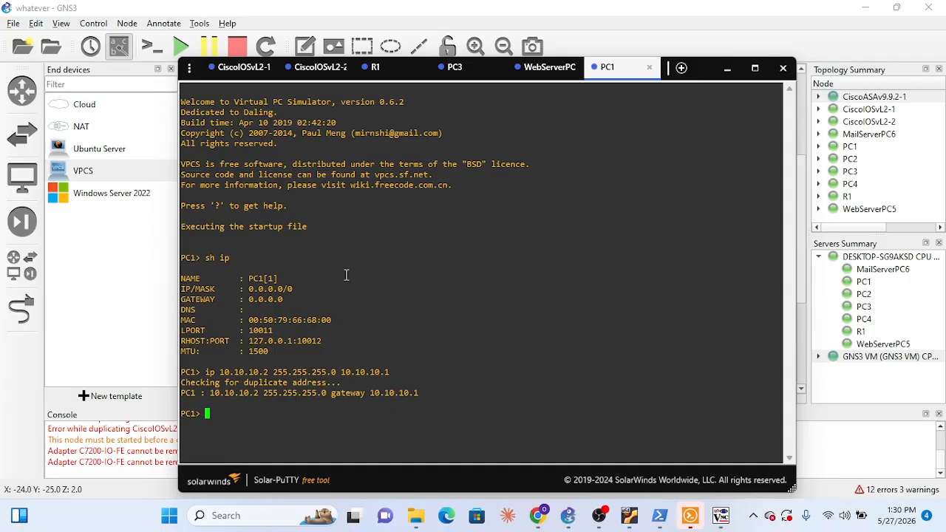
text(sh ip)
key(Return)
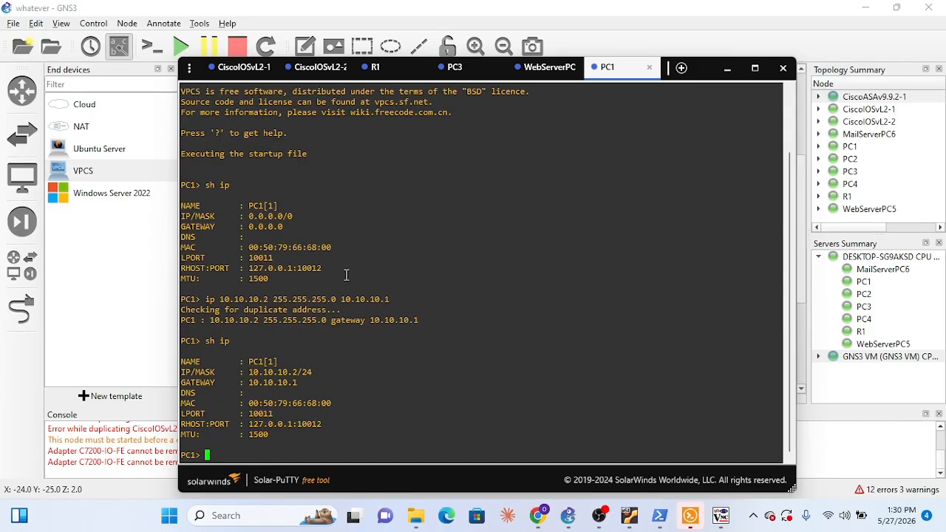
Ping WebServerPC5 at 172.16.1.2 from PC1 to test inside-to-DMZ connectivity
text(ping 172.1)
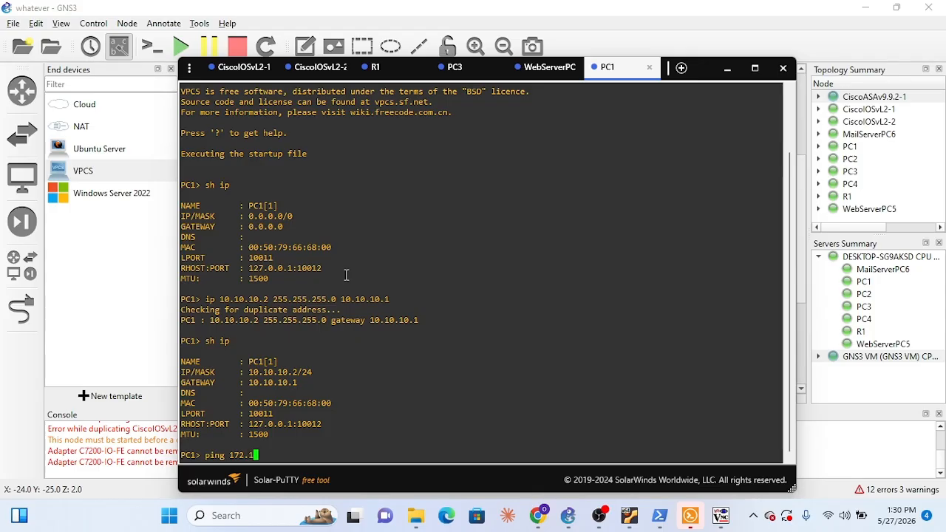
text(6.1.2)
key(Return)
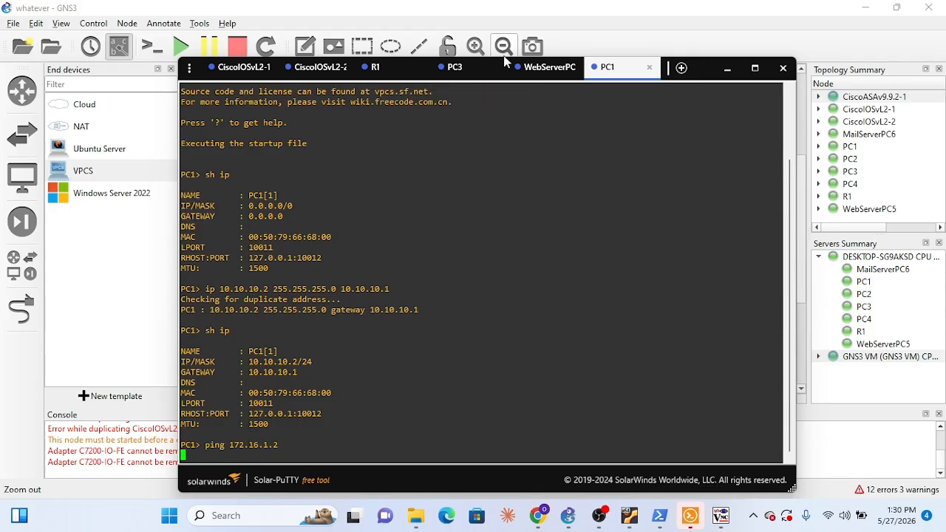
Rerun the ping to 10.10.10.2 from WebServerPC5's console
click(549, 72)
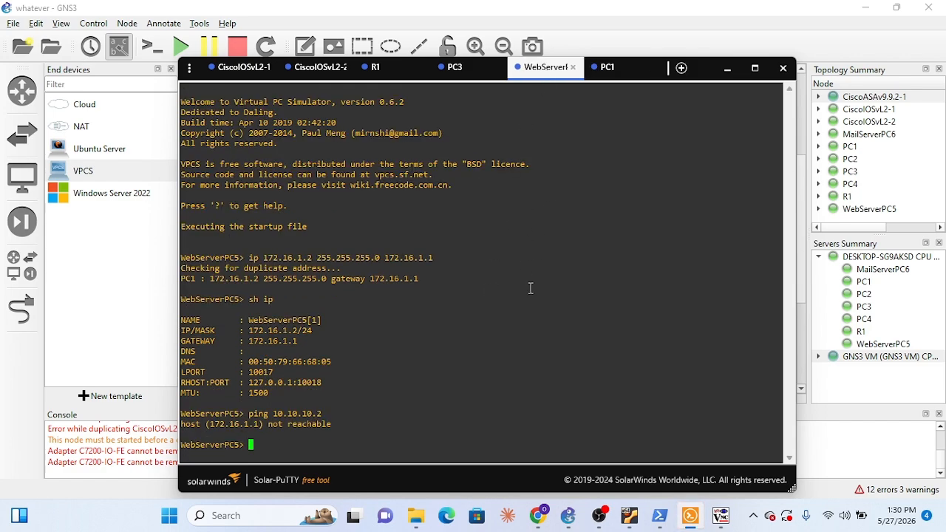
key(Up)
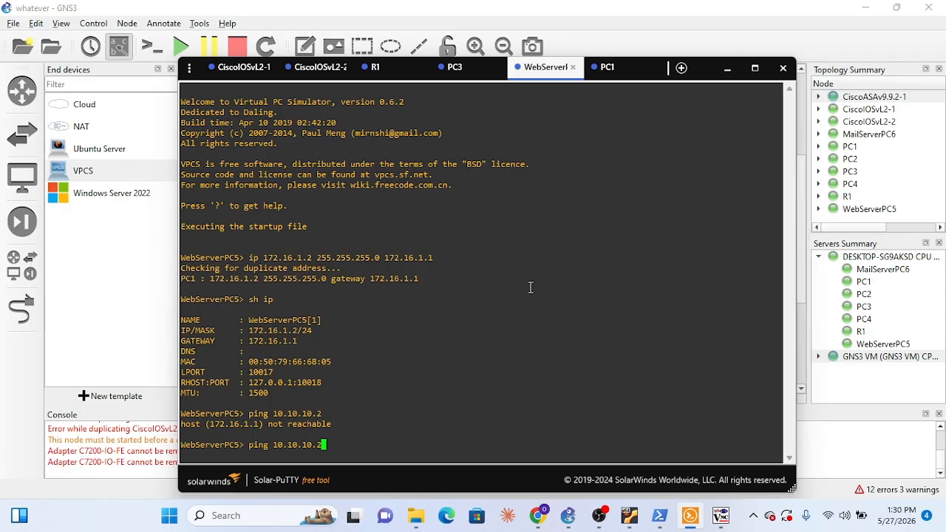
key(Return)
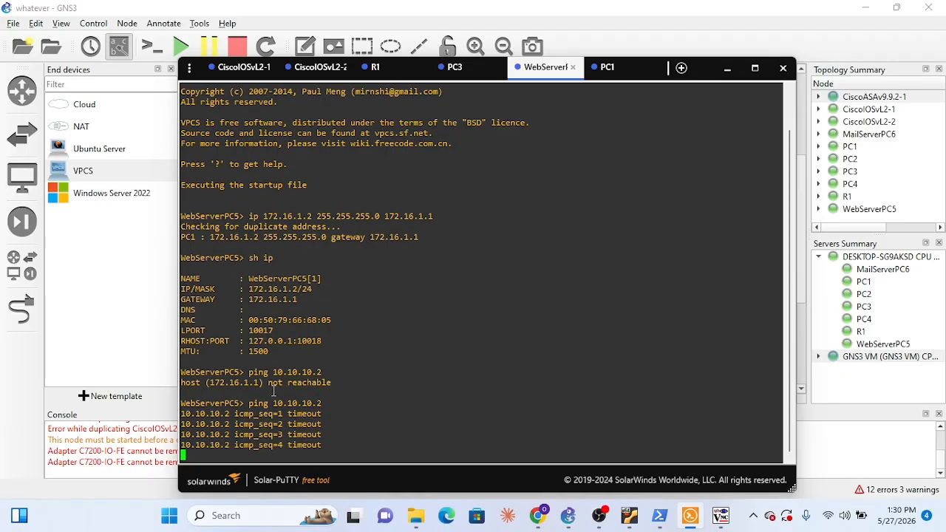
Review the topology and check the configuration save progress on both switch consoles again
click(730, 71)
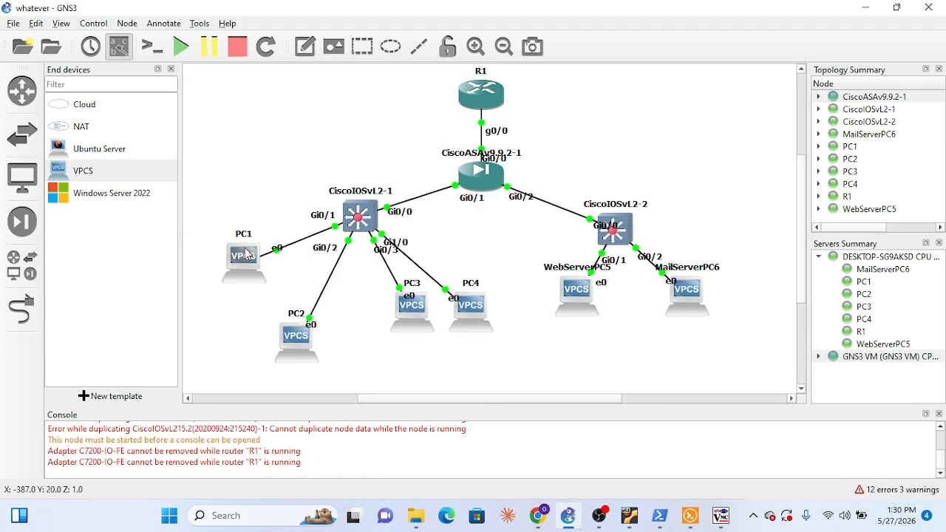
mouse_move(277, 334)
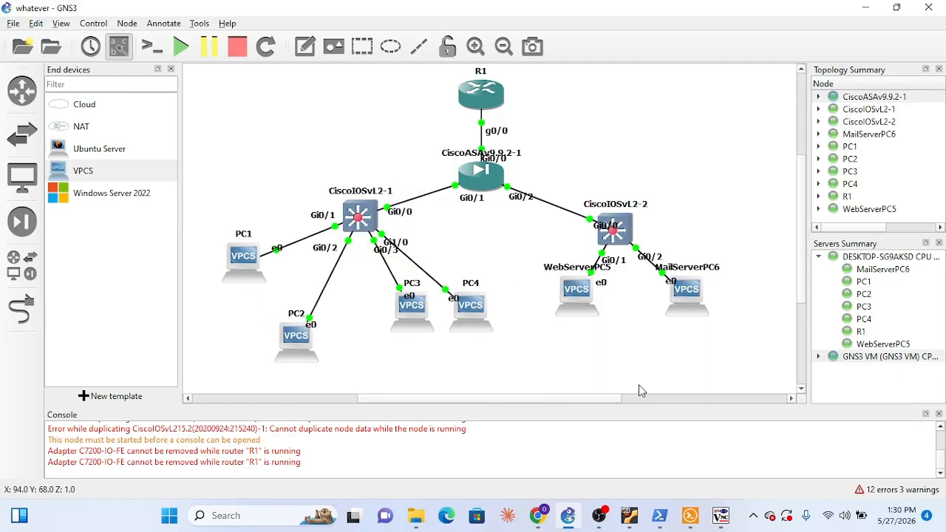
click(693, 524)
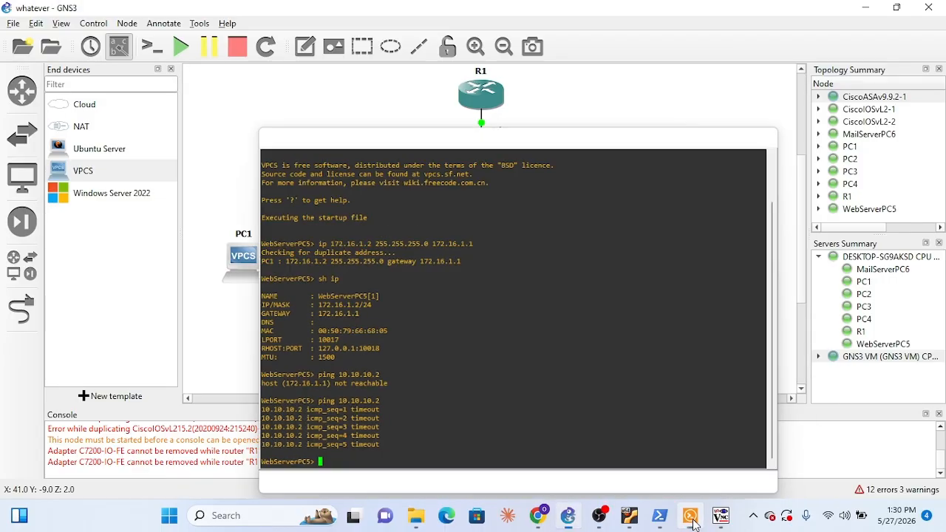
click(693, 523)
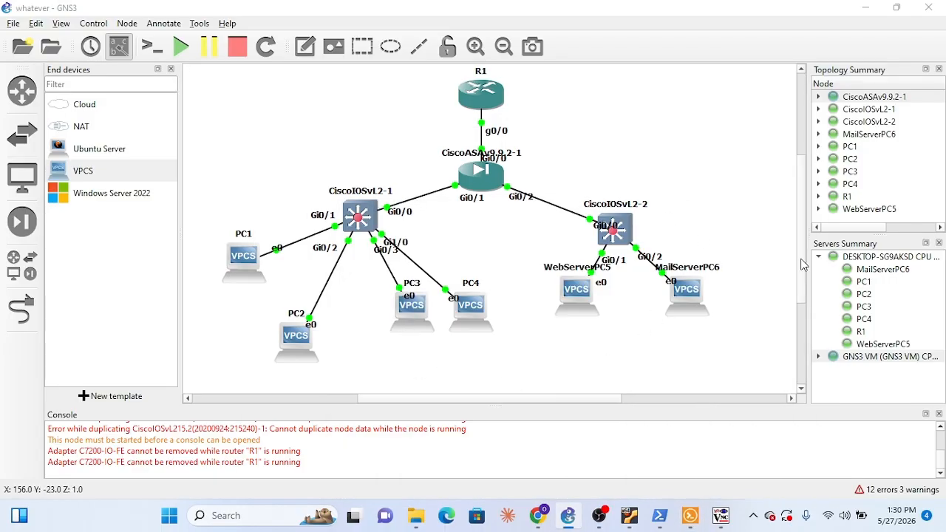
click(690, 516)
click(318, 67)
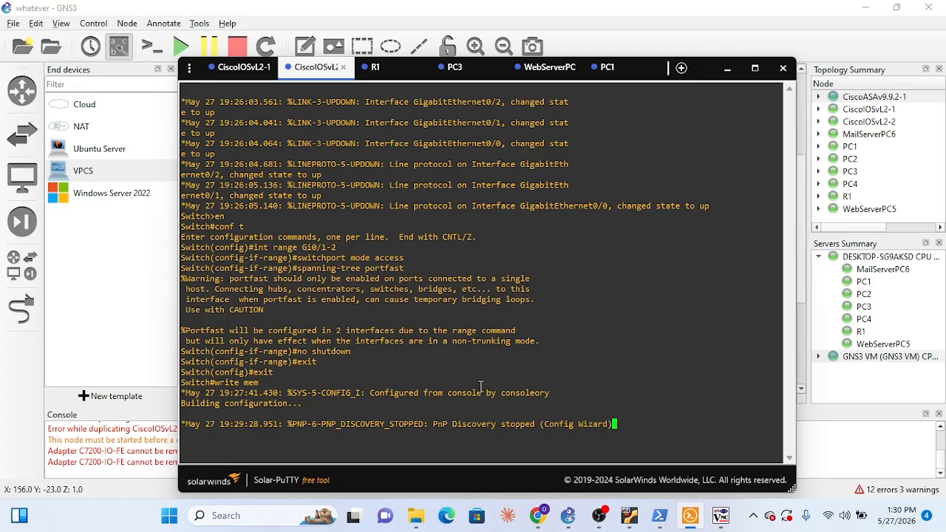
click(233, 70)
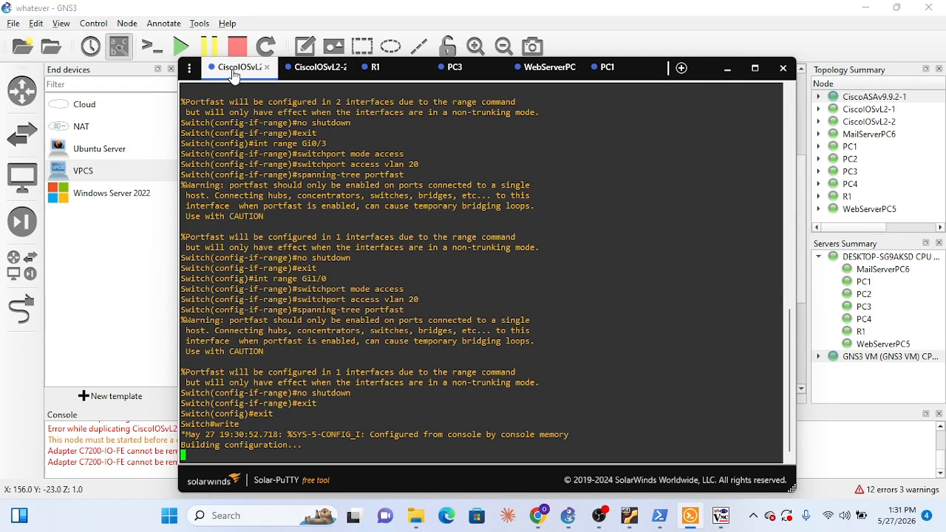
Display PC3's IP settings with sh ip in its console
click(452, 70)
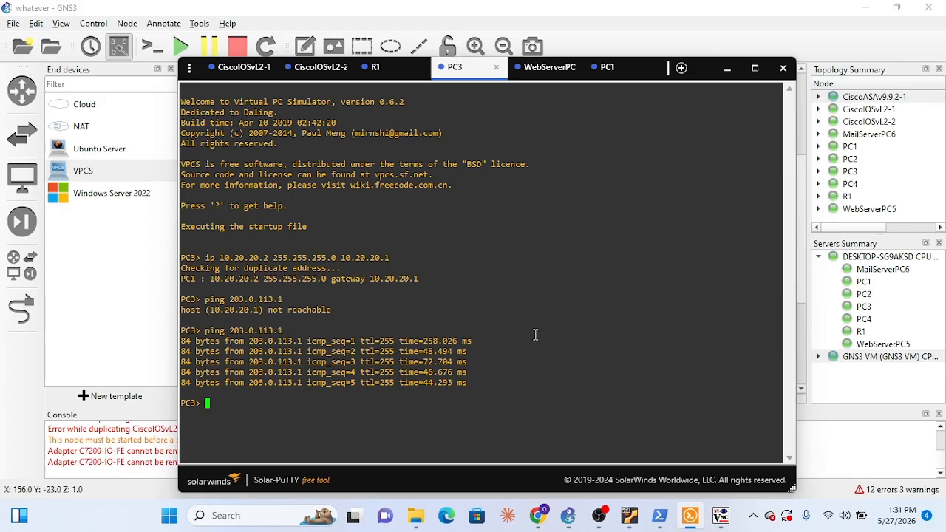
key(Up)
key(BackSpace)
key(BackSpace)
key(BackSpace)
key(BackSpace)
key(BackSpace)
key(BackSpace)
key(BackSpace)
key(BackSpace)
key(BackSpace)
key(BackSpace)
key(BackSpace)
key(BackSpace)
key(BackSpace)
key(BackSpace)
key(BackSpace)
key(BackSpace)
text(sh ip)
key(Return)
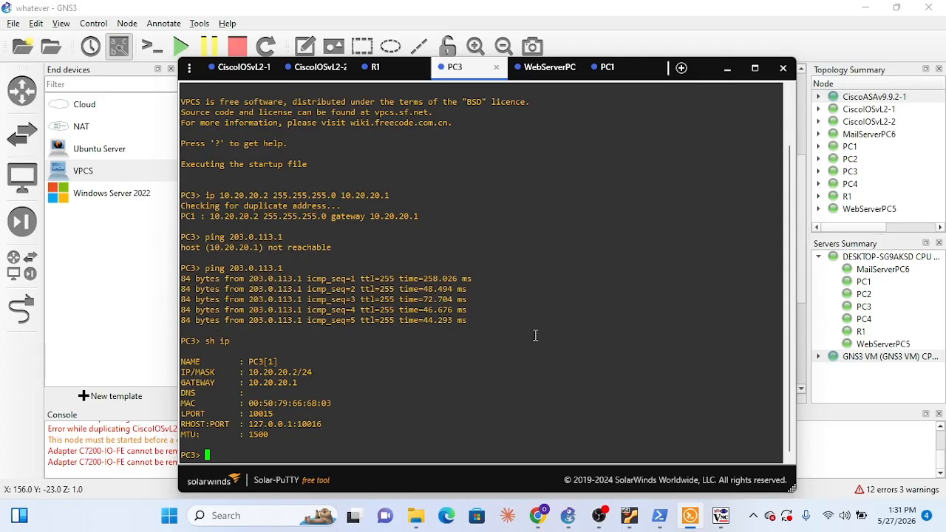
Ping PC1 at 10.10.10.2 from PC3 to test connectivity between the inside subnets
key(Up)
key(Up)
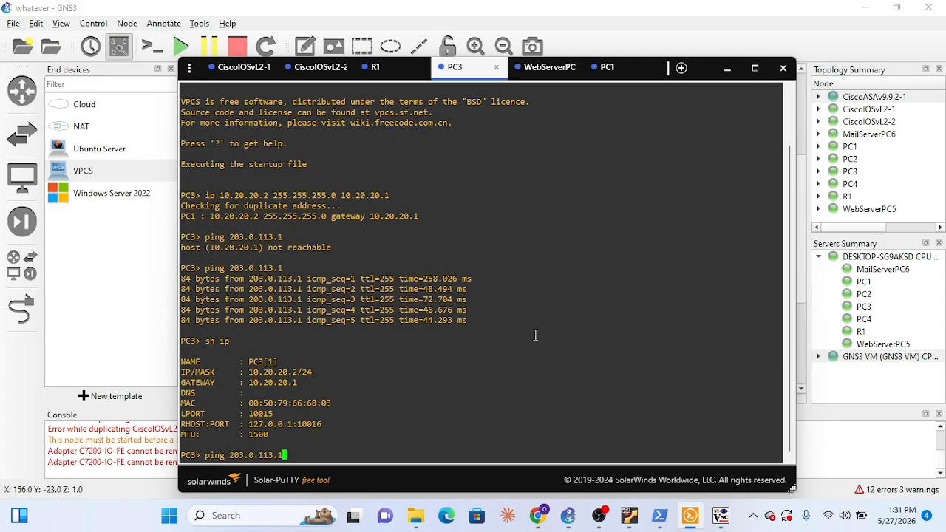
key(BackSpace)
key(BackSpace)
key(BackSpace)
key(BackSpace)
key(BackSpace)
key(BackSpace)
key(BackSpace)
key(BackSpace)
key(BackSpace)
key(BackSpace)
key(BackSpace)
text(10.10.10)
text(.1)
key(BackSpace)
text(2)
key(Return)
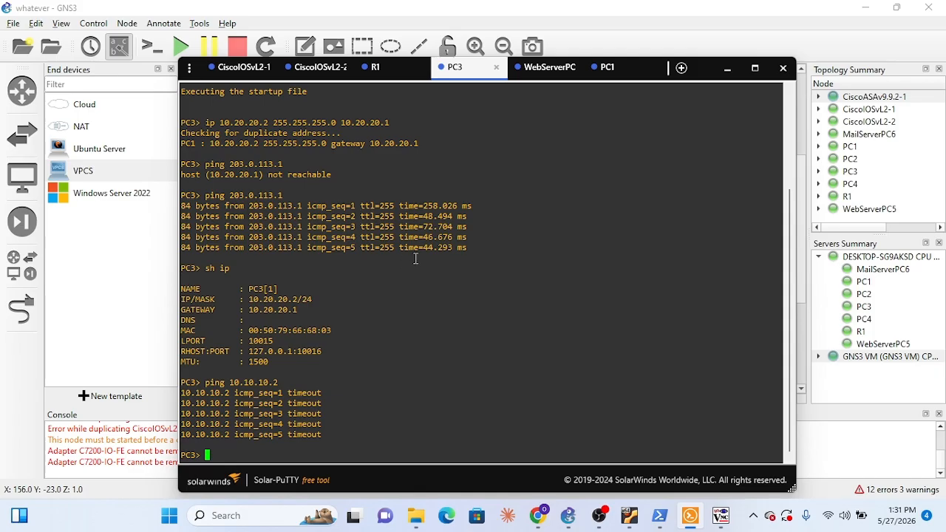
Ping WebServerPC5 at 172.16.1.2 from PC3 to test access to the DMZ
key(Up)
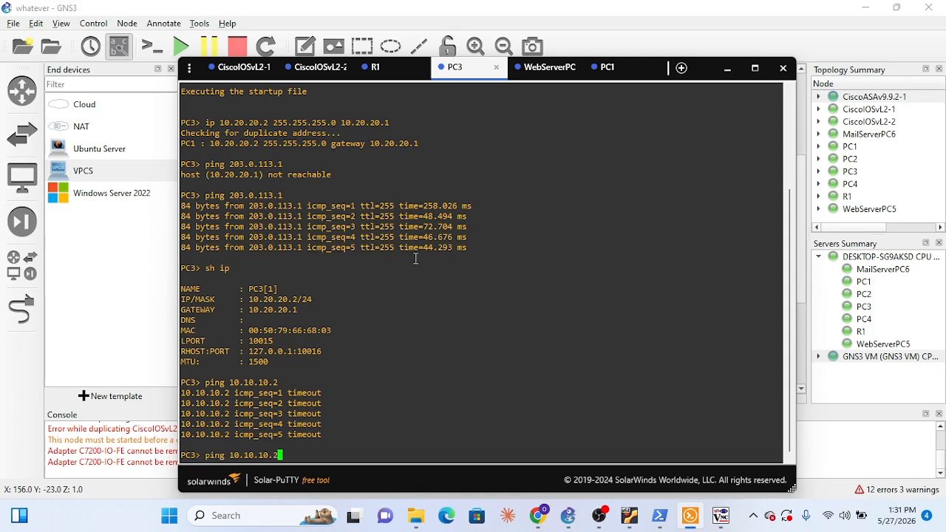
key(BackSpace)
key(BackSpace)
key(BackSpace)
key(BackSpace)
key(BackSpace)
key(BackSpace)
key(BackSpace)
key(BackSpace)
key(BackSpace)
text(72.16)
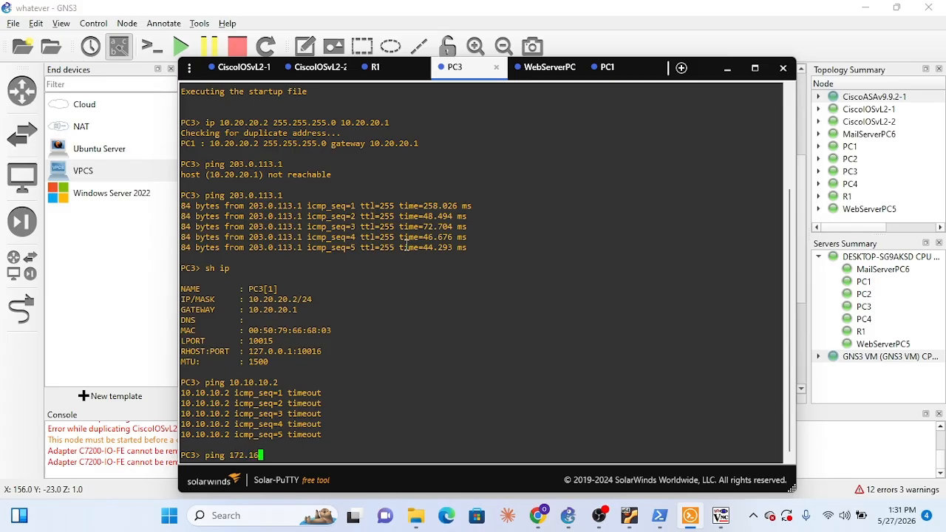
text(.1.2)
key(Return)
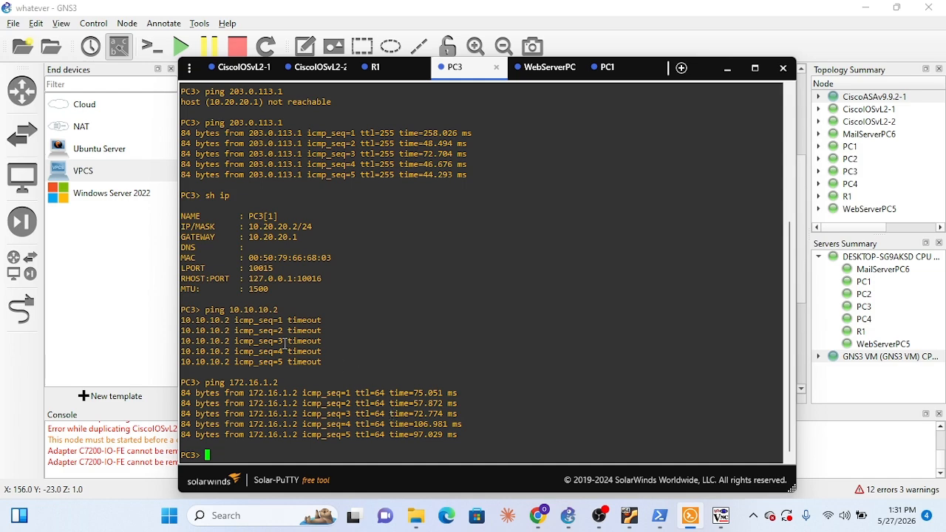
Review PC1's ping output, the ASAv console's recent configuration commands and the topology links
click(607, 68)
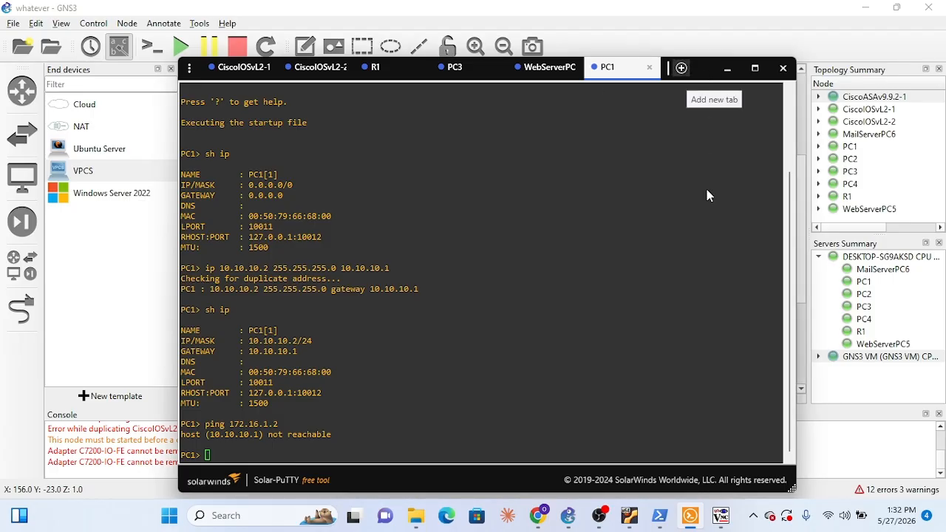
click(720, 516)
drag(663, 216, 663, 125)
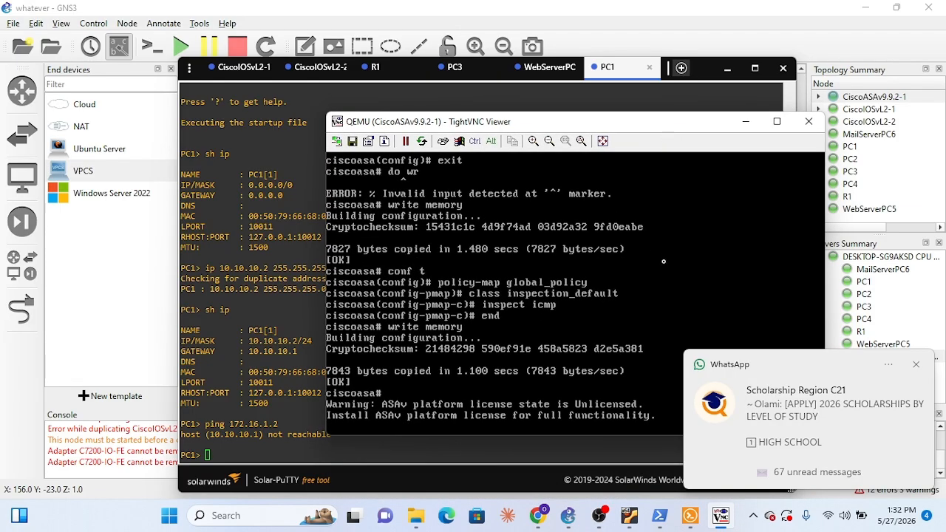
click(747, 121)
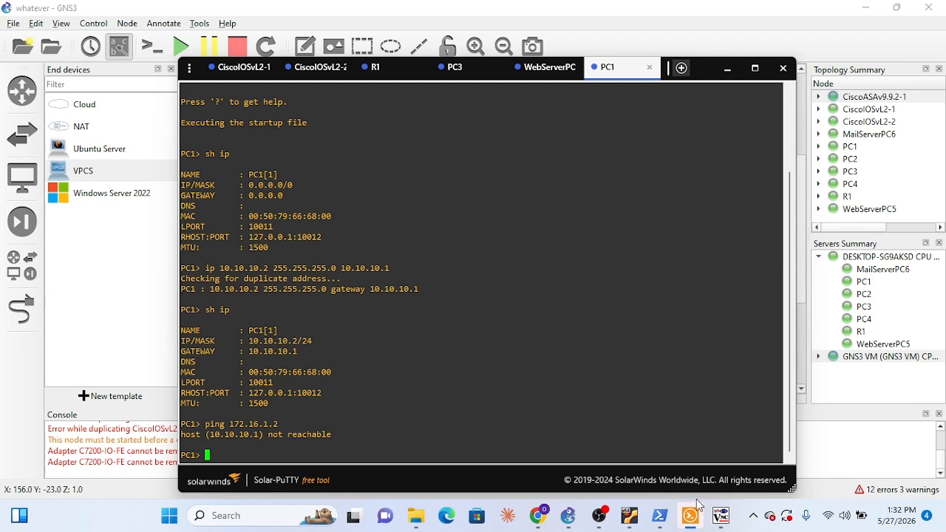
mouse_move(686, 526)
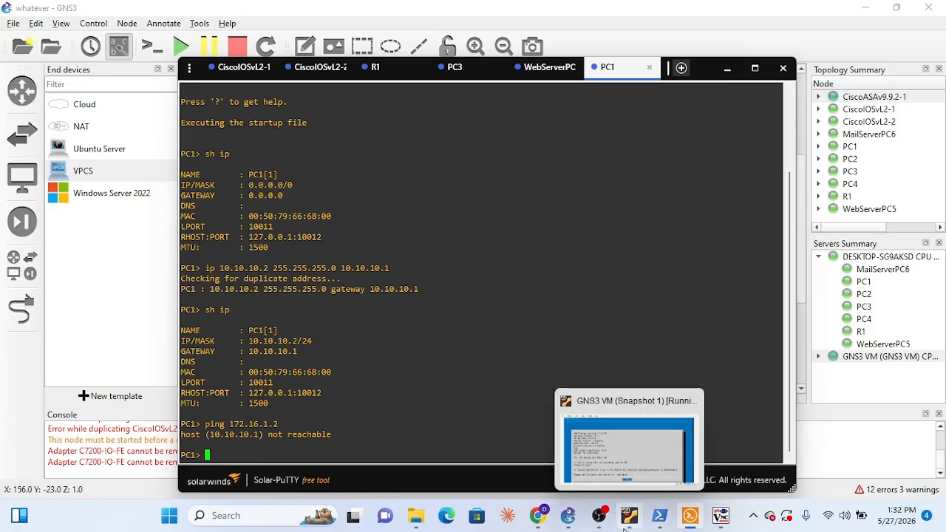
click(568, 522)
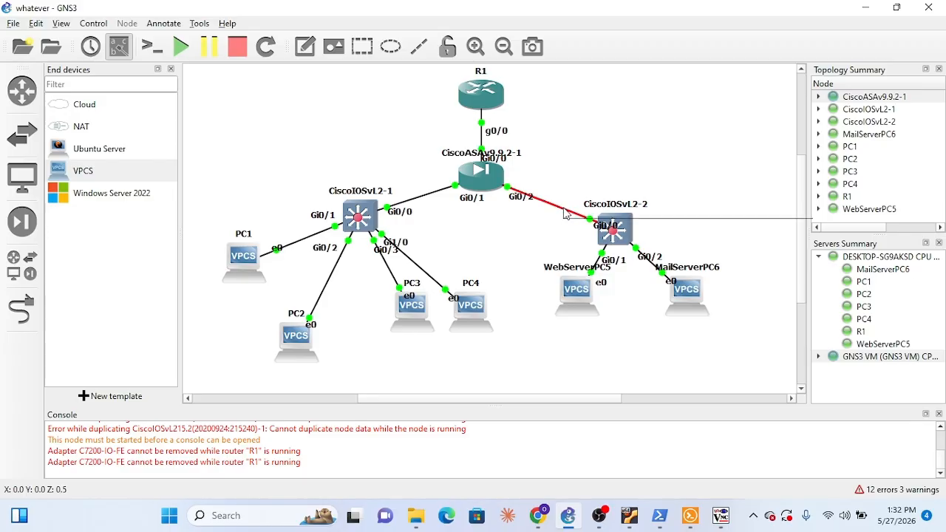
Start a Wireshark packet capture on the link between CiscoASAv9.9.2-1 Gi0/2 and CiscoIOSvL2-2 Gi0/0
mouse_move(663, 526)
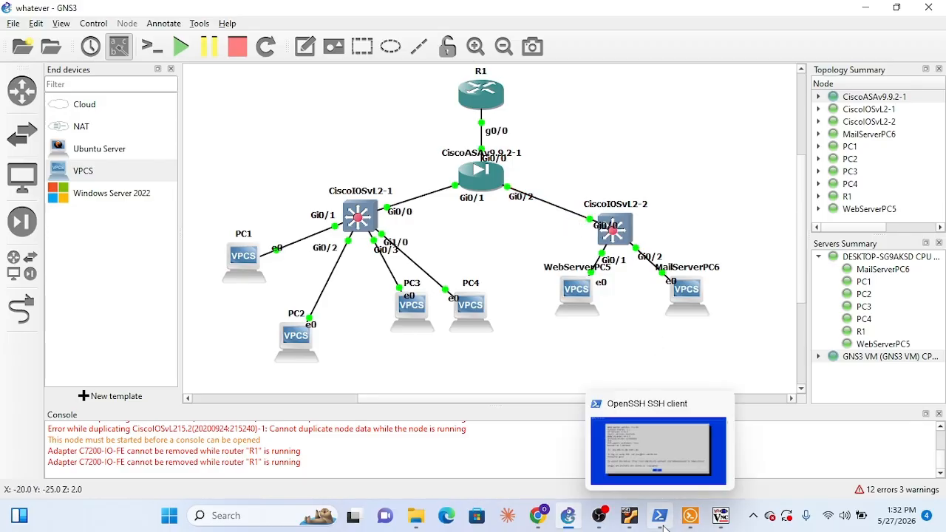
mouse_move(668, 459)
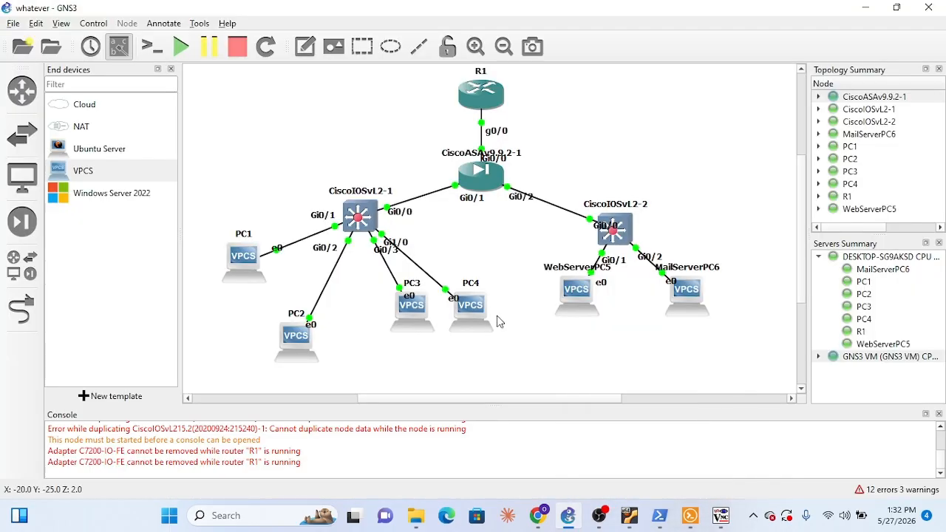
right_click(553, 209)
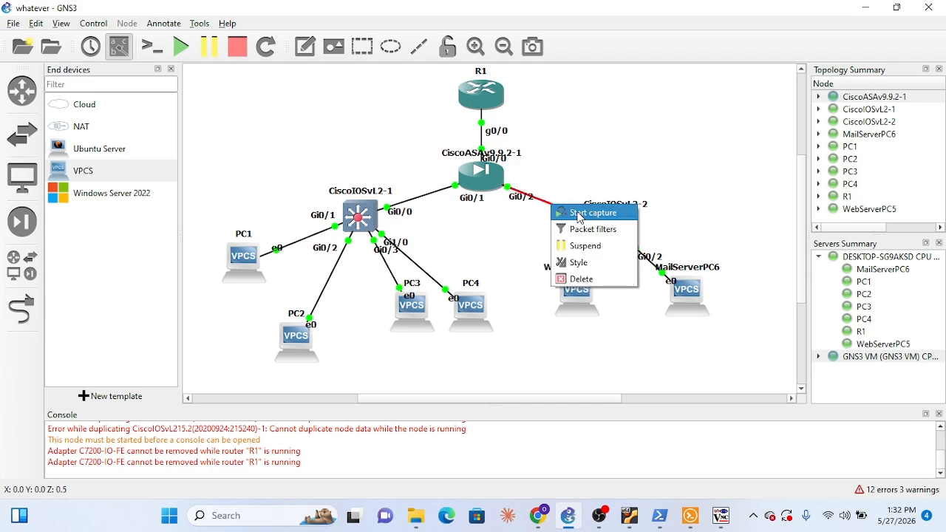
click(576, 213)
click(549, 281)
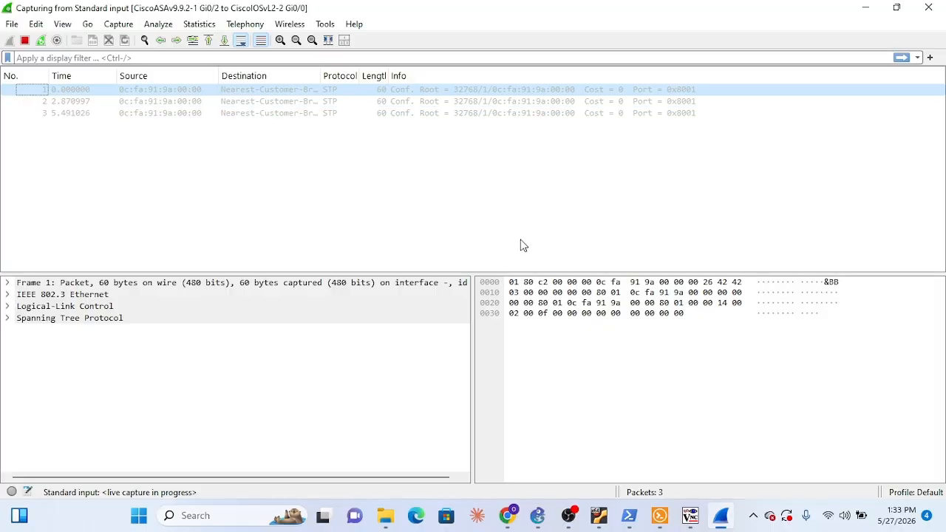
Inspect the Spanning Tree Protocol details of captured packet 2 in its own window and close it
double_click(339, 101)
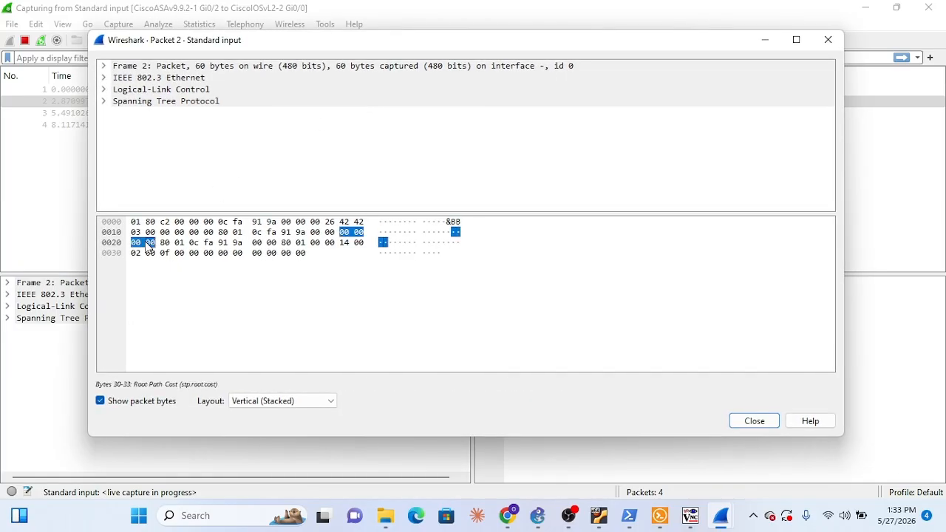
click(103, 102)
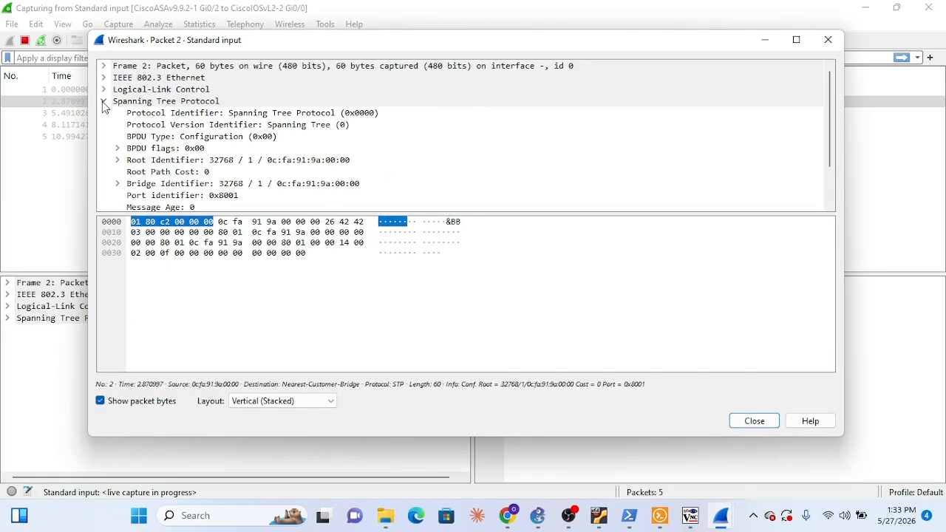
click(311, 164)
click(828, 40)
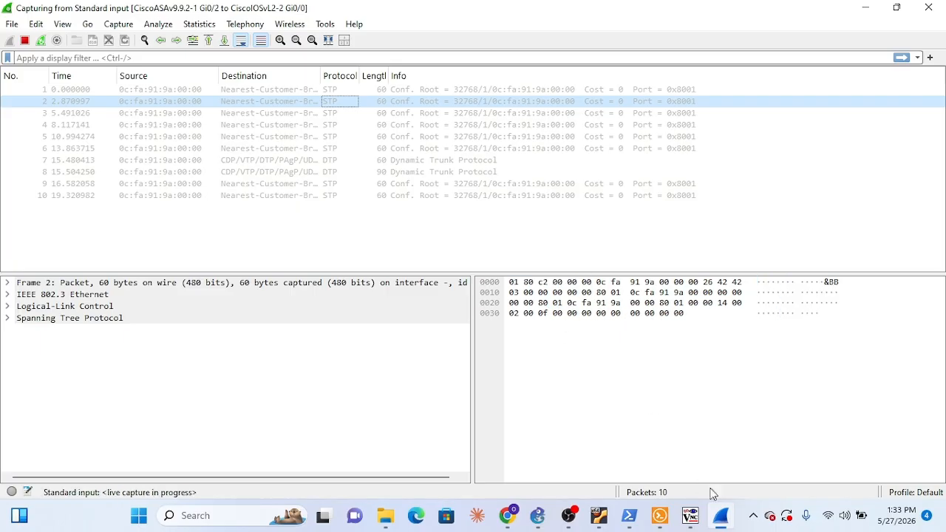
Switch to Solar-PuTTY and ping WebServerPC5 at 172.16.1.2 again from PC1's console
click(660, 515)
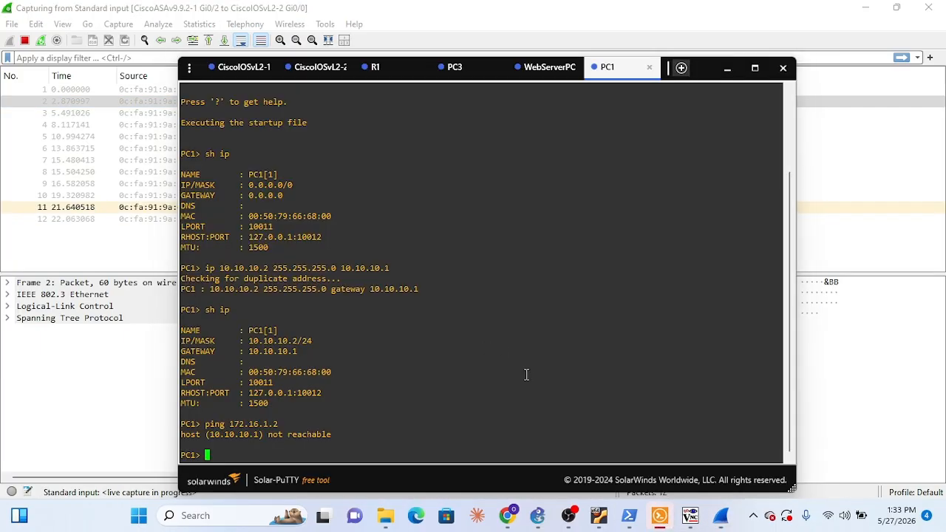
key(Up)
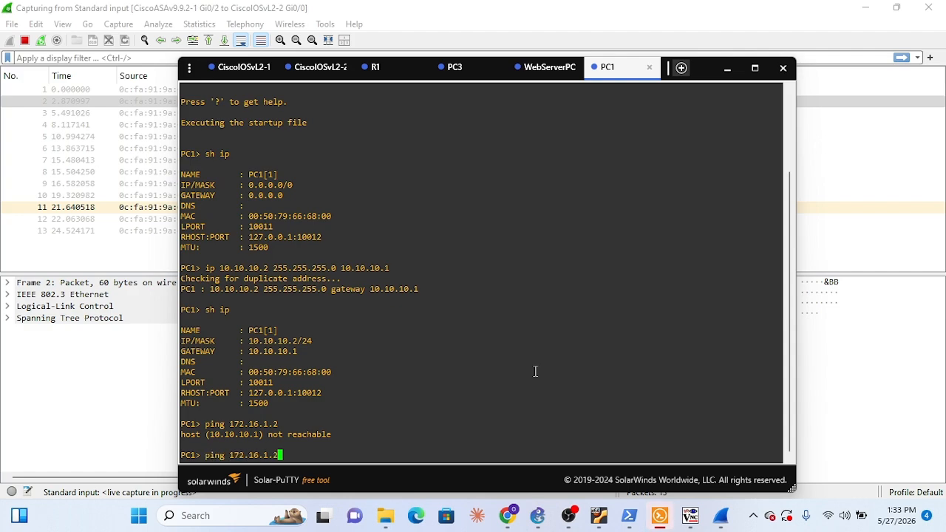
key(Return)
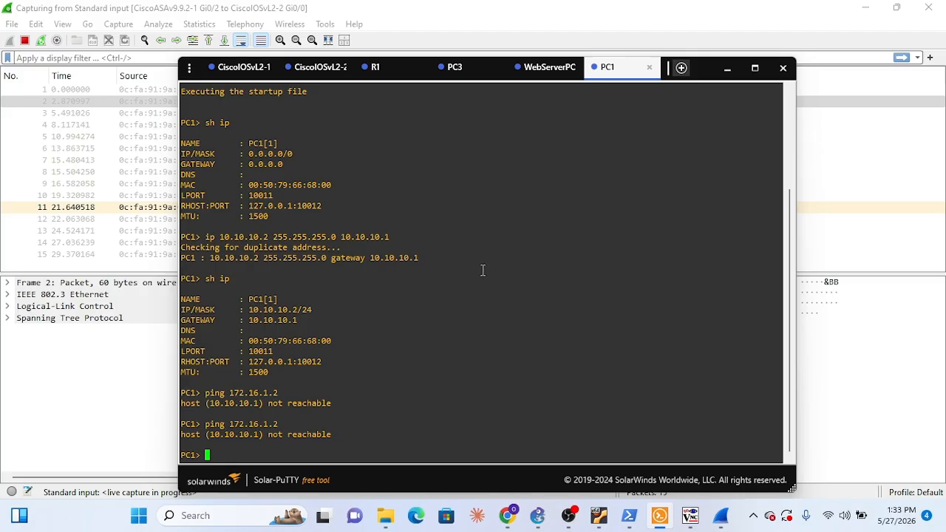
Ping WebServerPC5 at 172.16.1.2 from PC3 to generate inside-to-DMZ traffic for the running capture
click(464, 73)
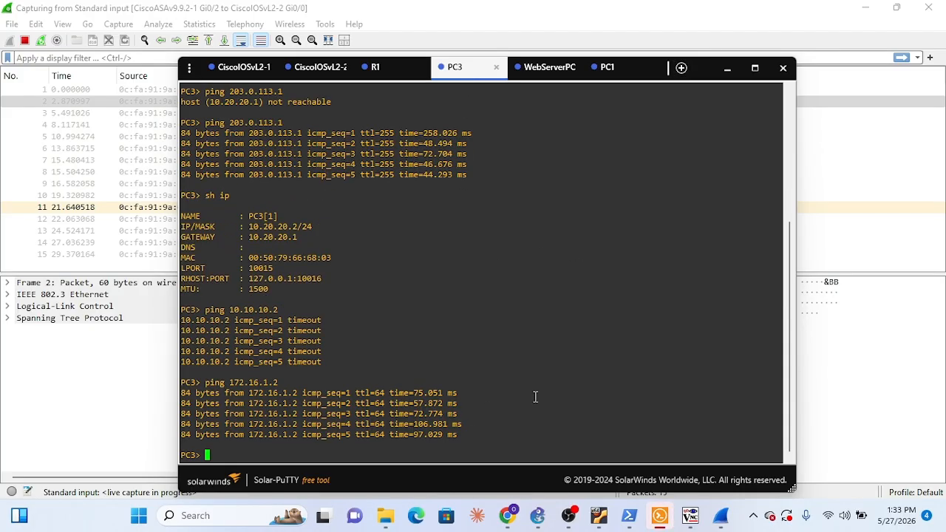
key(Up)
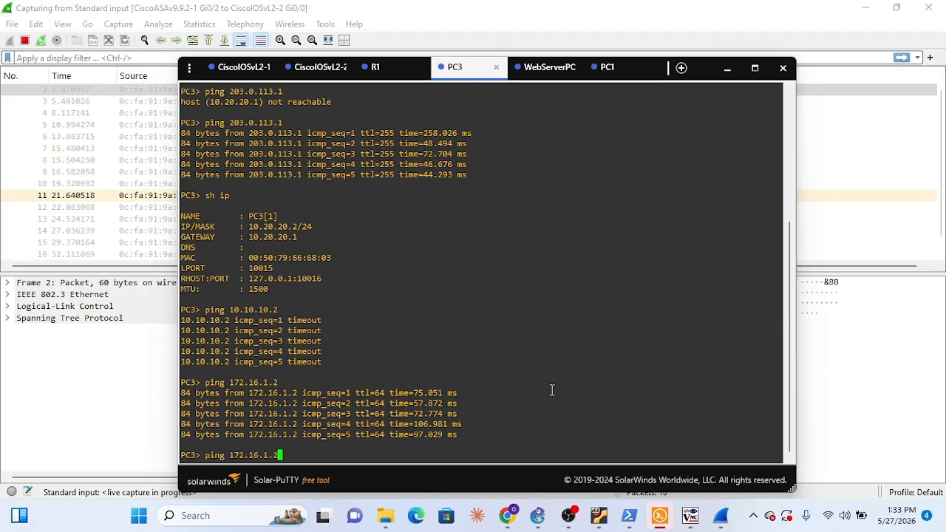
key(Return)
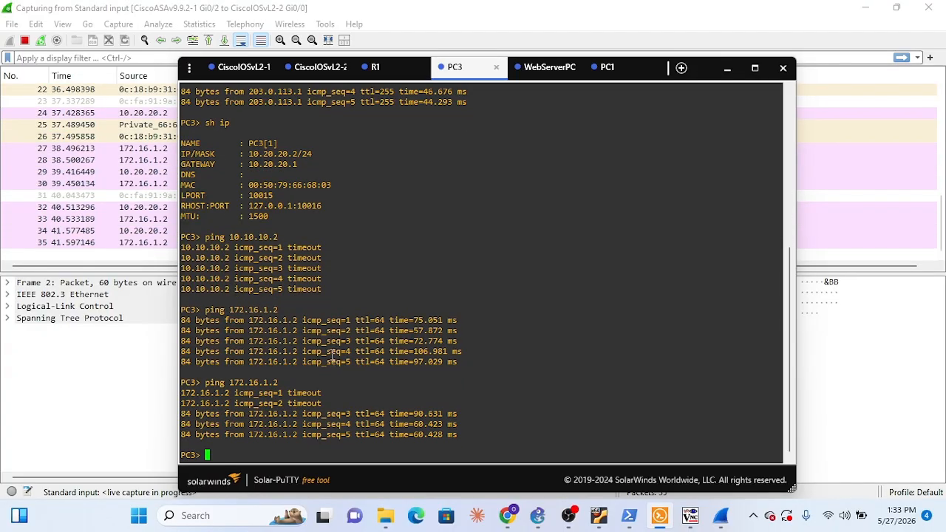
Switch to Wireshark and examine the ICMP packets between 10.20.20.2 and 172.16.1.2 and the ARP exchanges for 172.16.1.1
click(132, 253)
click(158, 231)
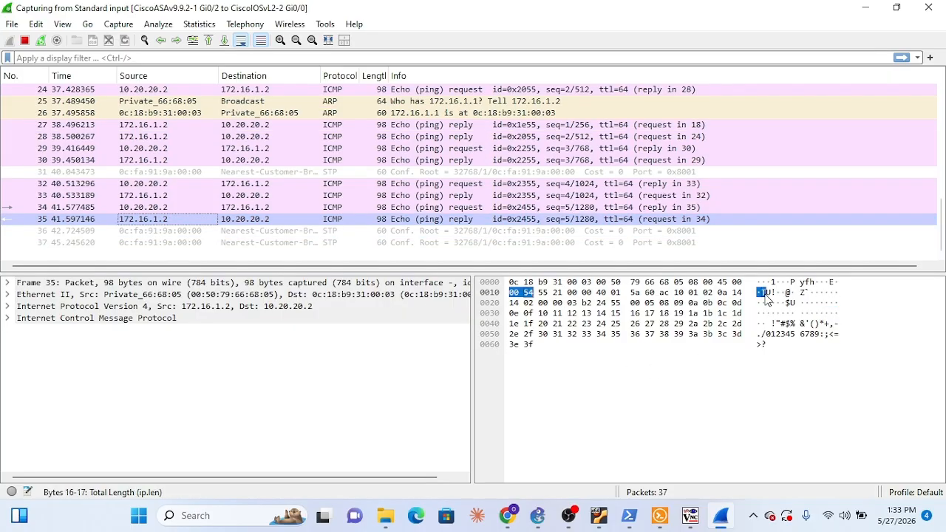
click(536, 175)
click(465, 195)
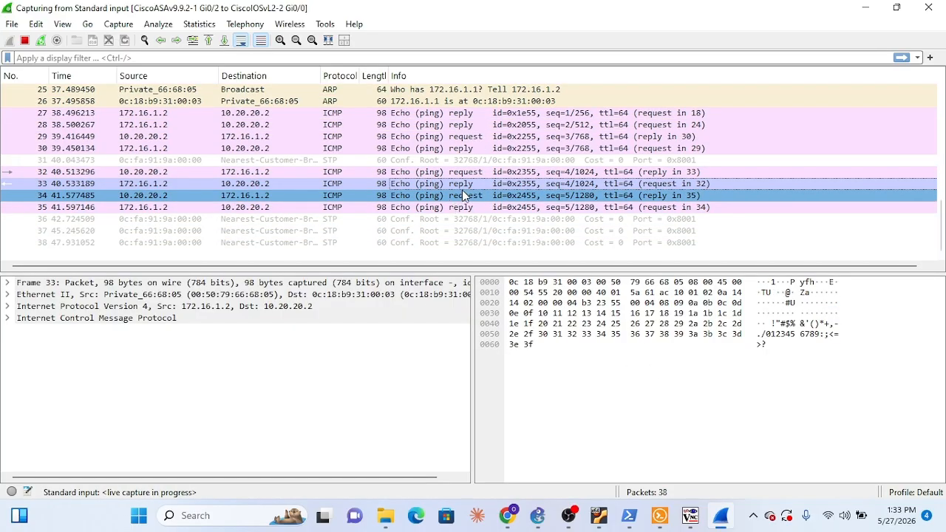
click(478, 170)
scroll(477, 181, up, 3)
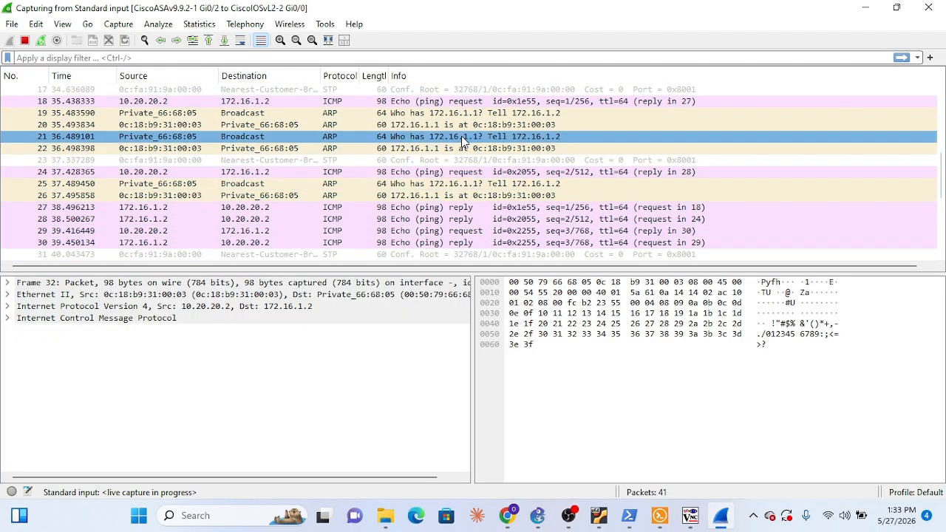
click(463, 140)
click(405, 130)
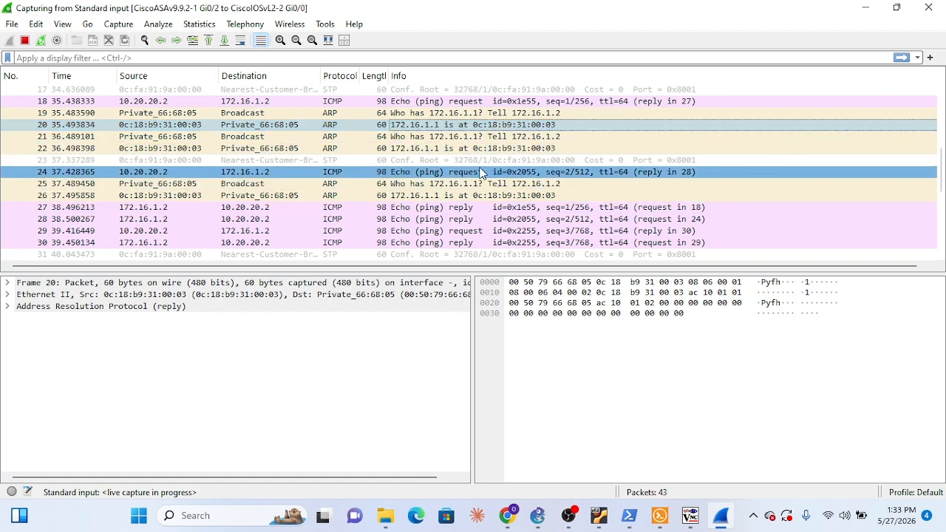
click(511, 185)
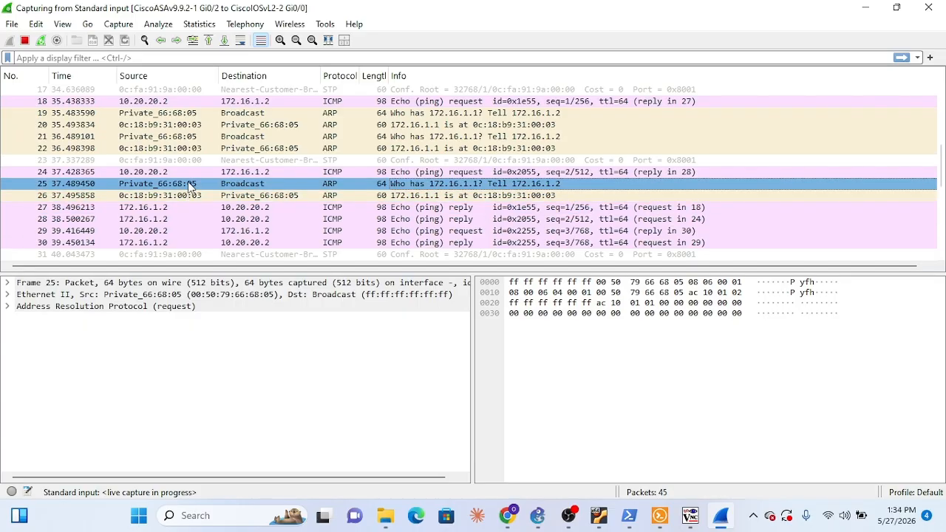
click(350, 195)
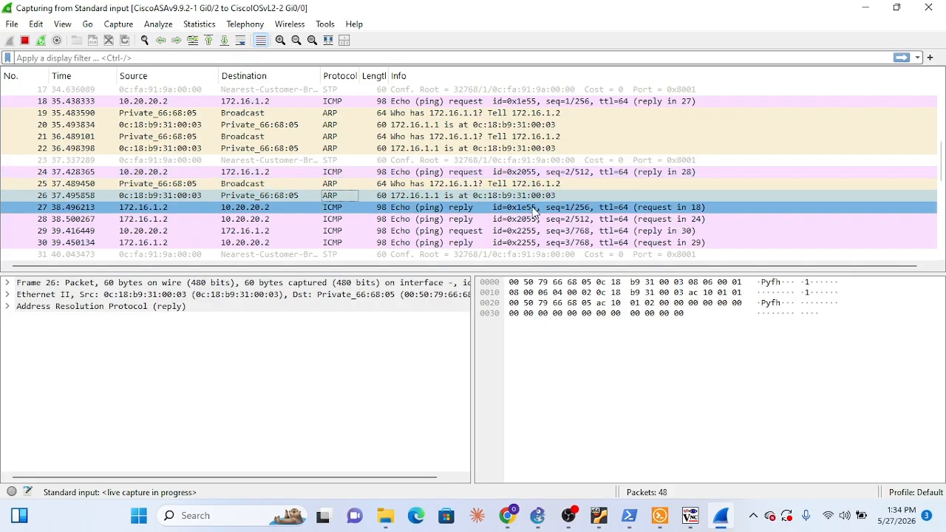
scroll(537, 213, down, 3)
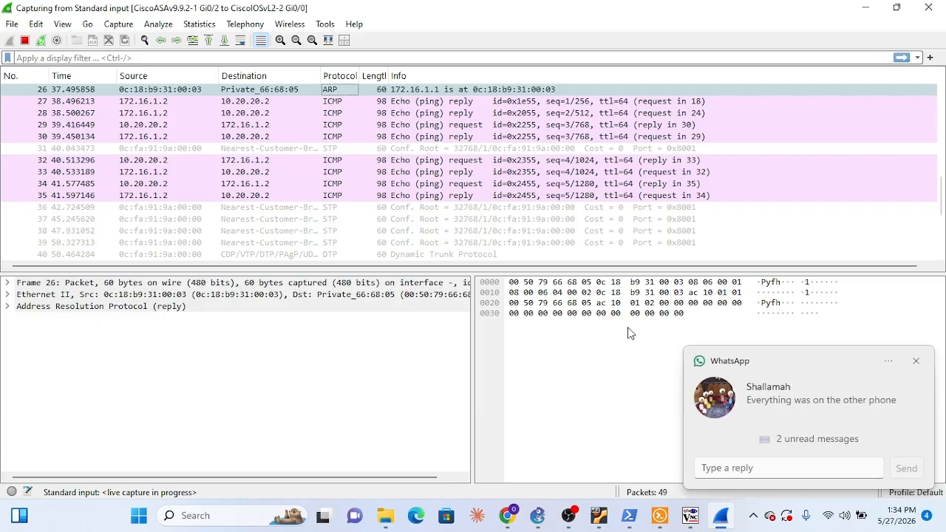
click(916, 361)
Switch to Solar-PuTTY and ping 203.0.113.2 from WebServerPC5's console
click(659, 518)
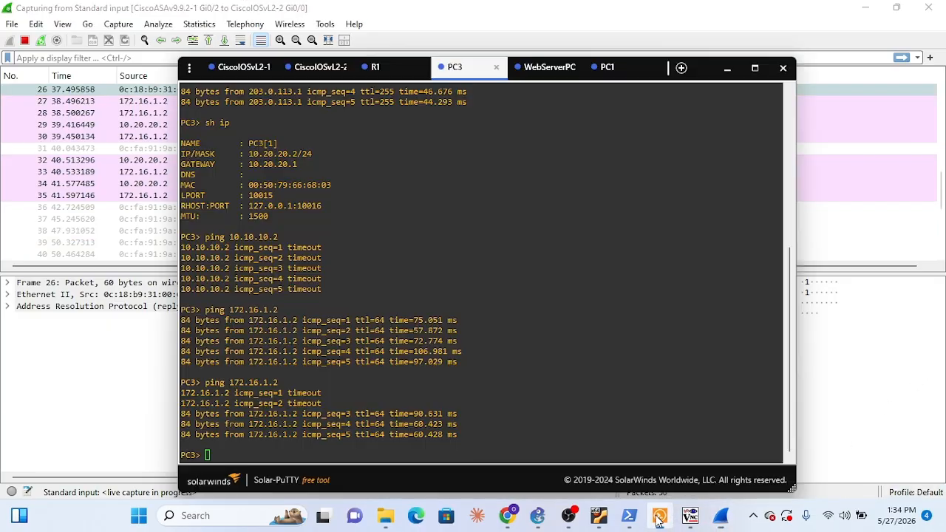
click(546, 67)
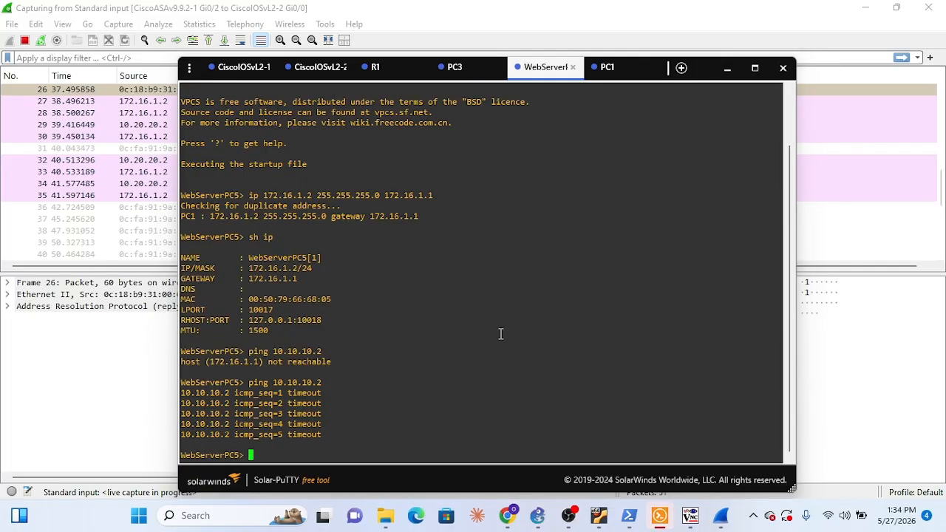
text(ping )
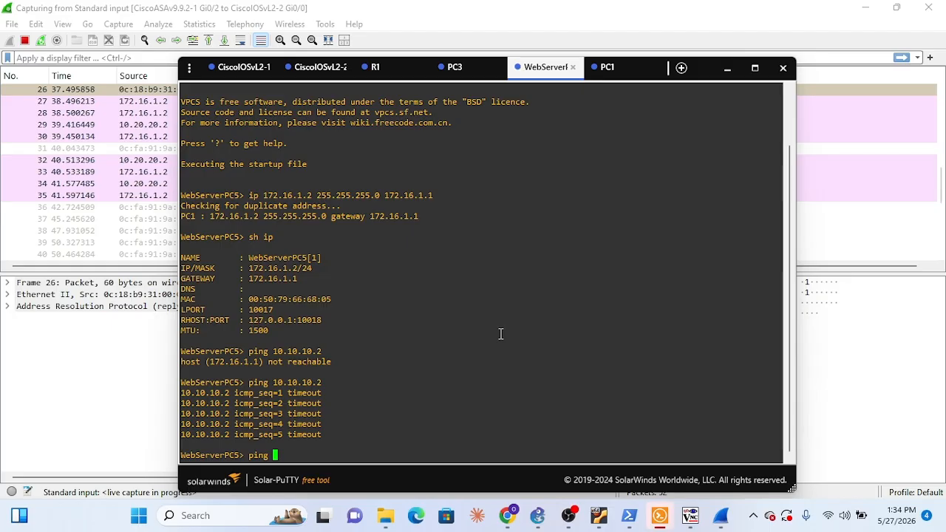
text(203.0.113.2)
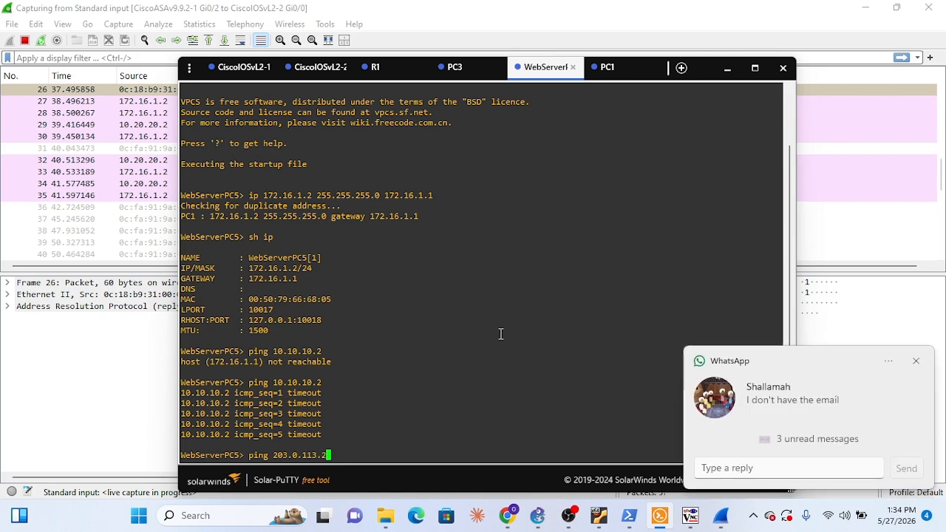
key(Return)
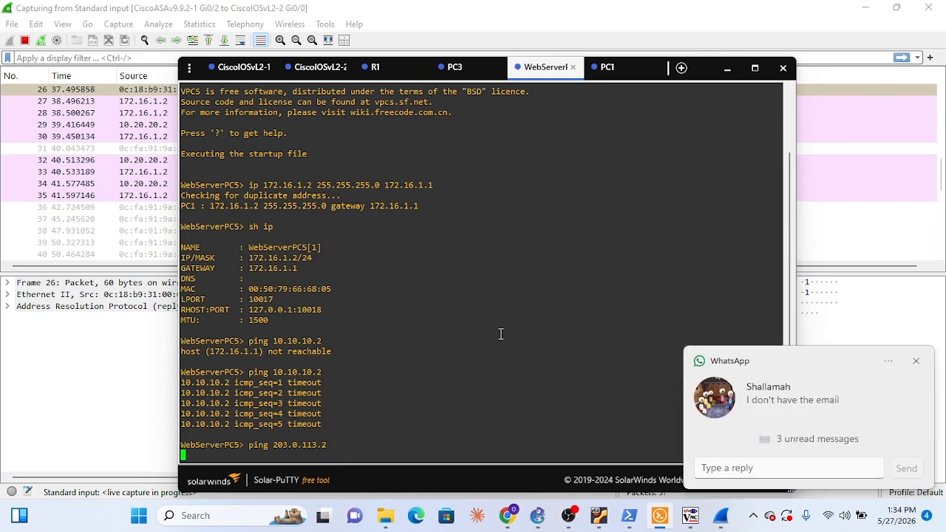
click(914, 361)
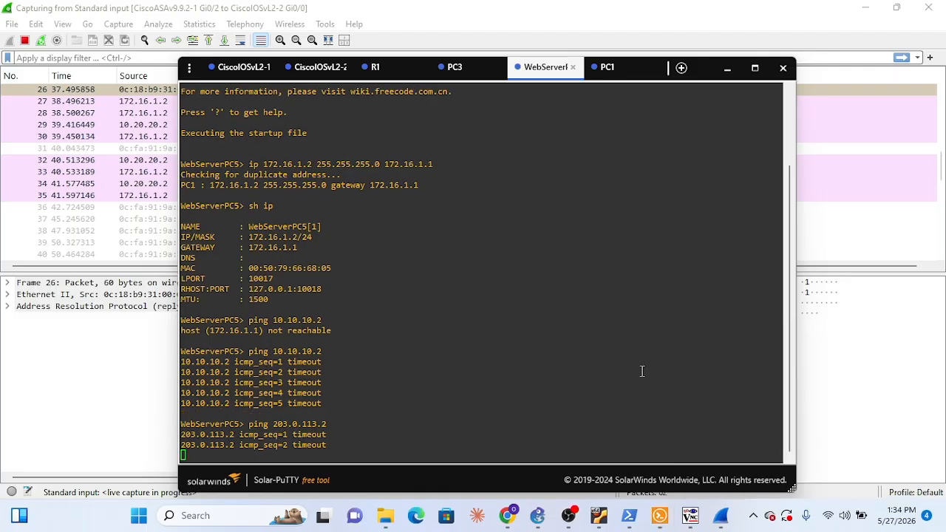
key(alt+Tab)
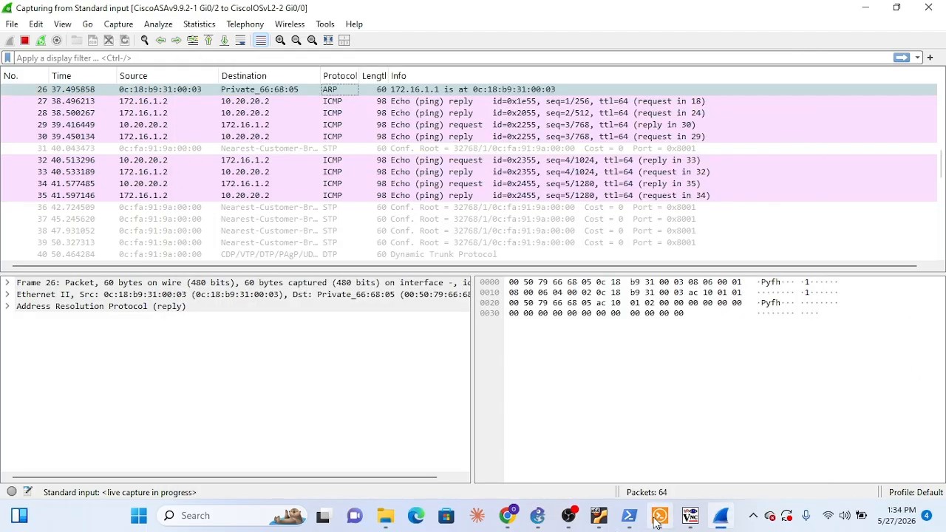
click(660, 515)
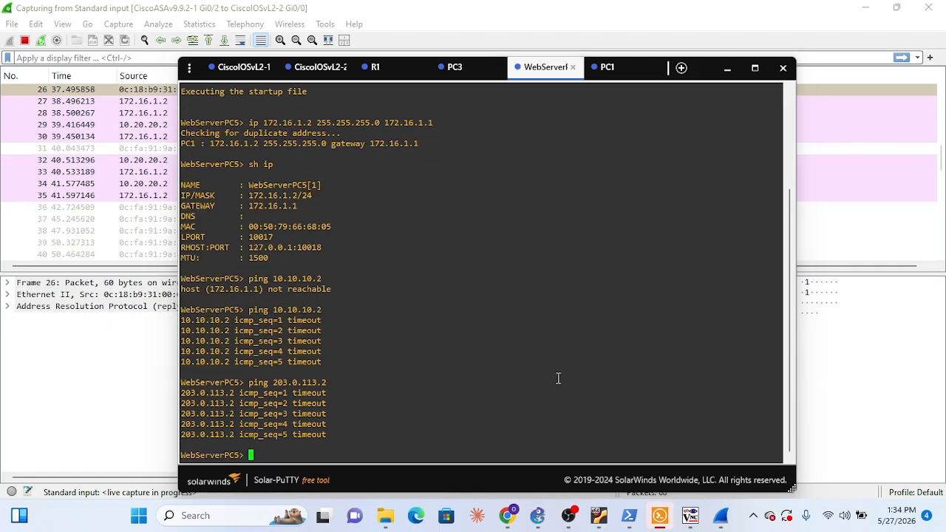
Ping 203.0.113.1 from WebServerPC5 to test connectivity from the DMZ to the outside router
key(Up)
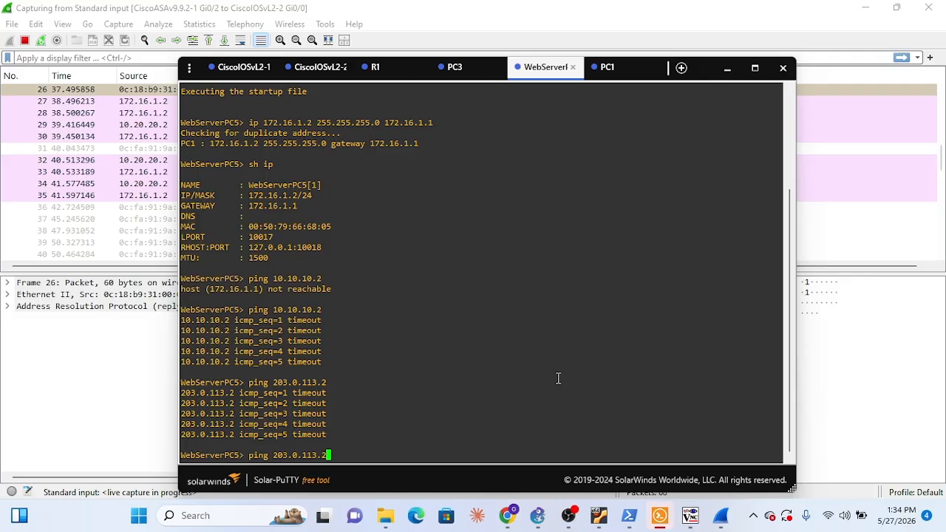
key(BackSpace)
text(1)
key(Return)
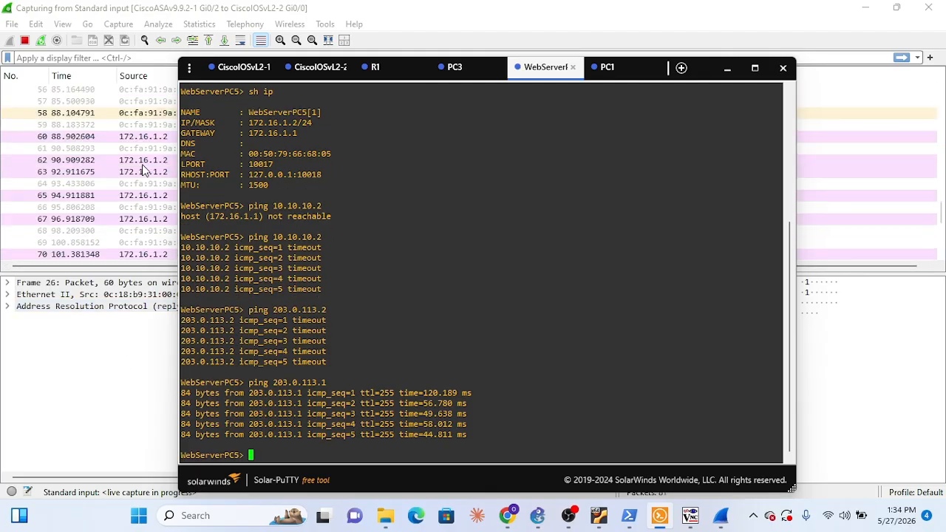
Switch to Wireshark and examine the ICMP echo requests and replies exchanged between 172.16.1.2 and 203.0.113.1
click(152, 232)
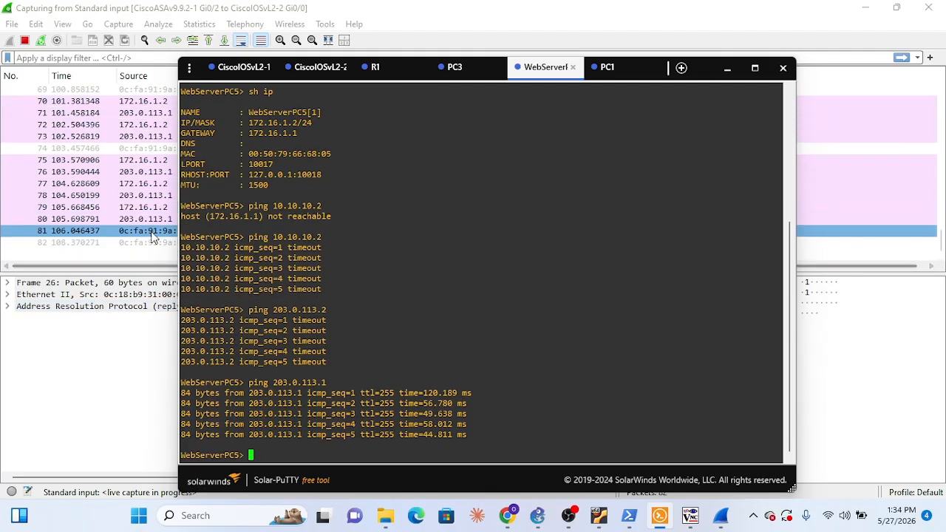
click(151, 235)
click(375, 224)
click(397, 209)
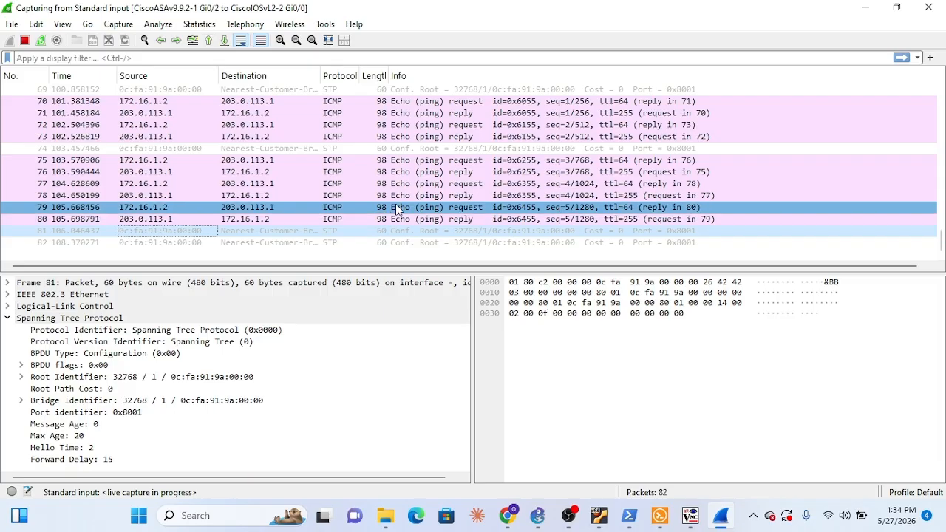
click(396, 219)
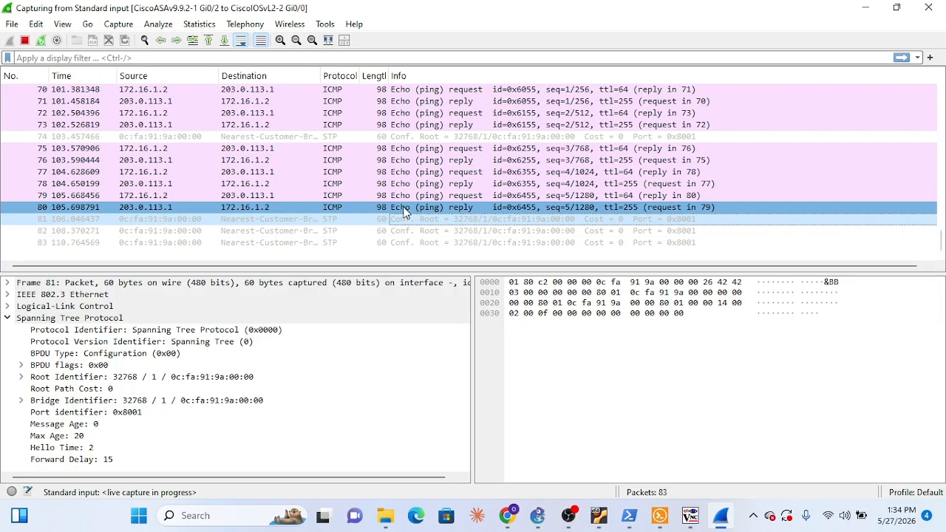
click(440, 242)
click(450, 186)
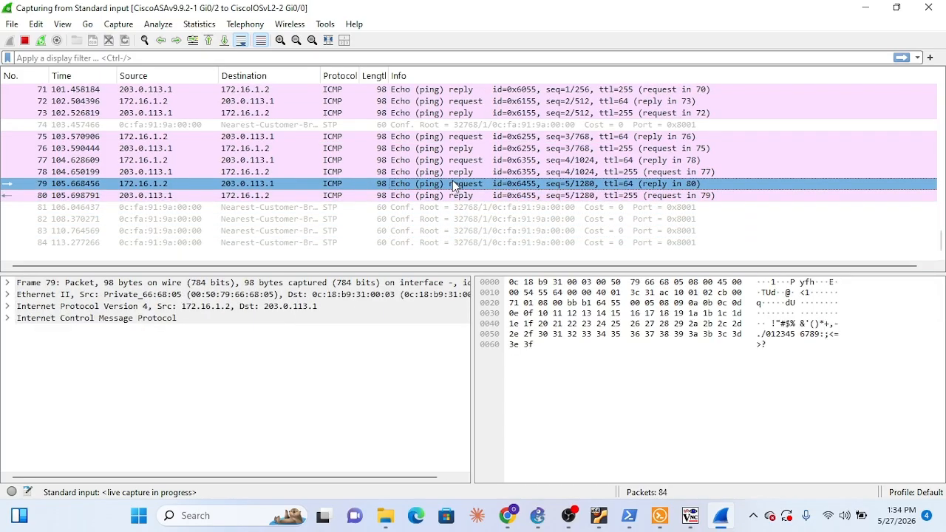
click(457, 173)
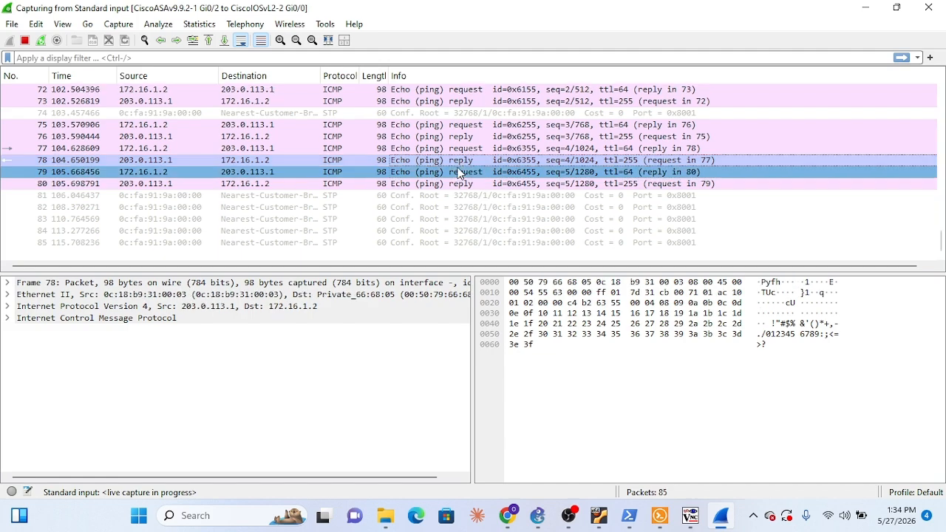
Expand the IPv4 header of the echo reply in packet 78 and review the ICMP and STP packets around it
click(9, 306)
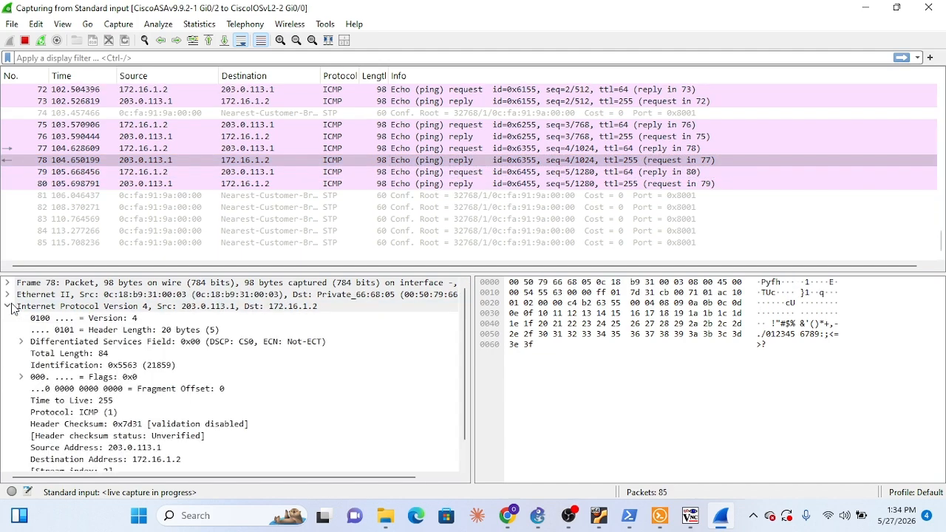
right_click(489, 147)
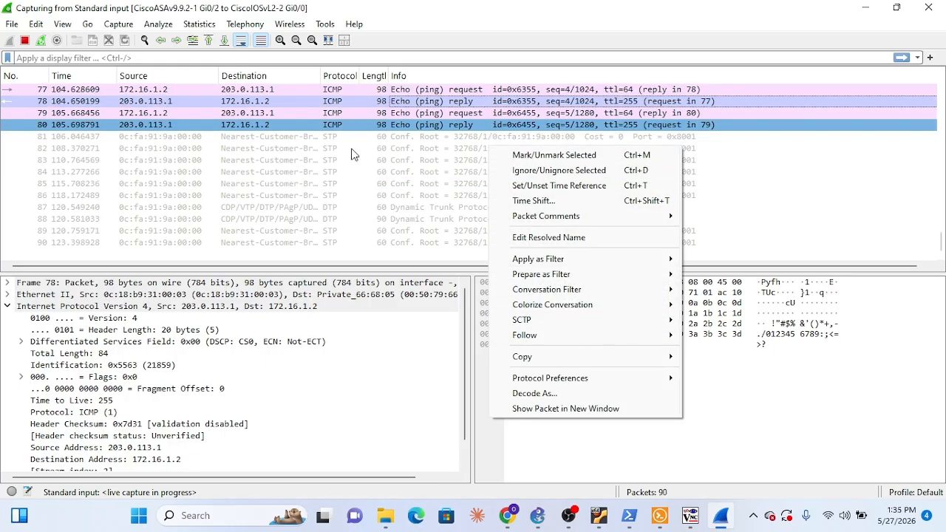
click(386, 184)
scroll(473, 196, up, 5)
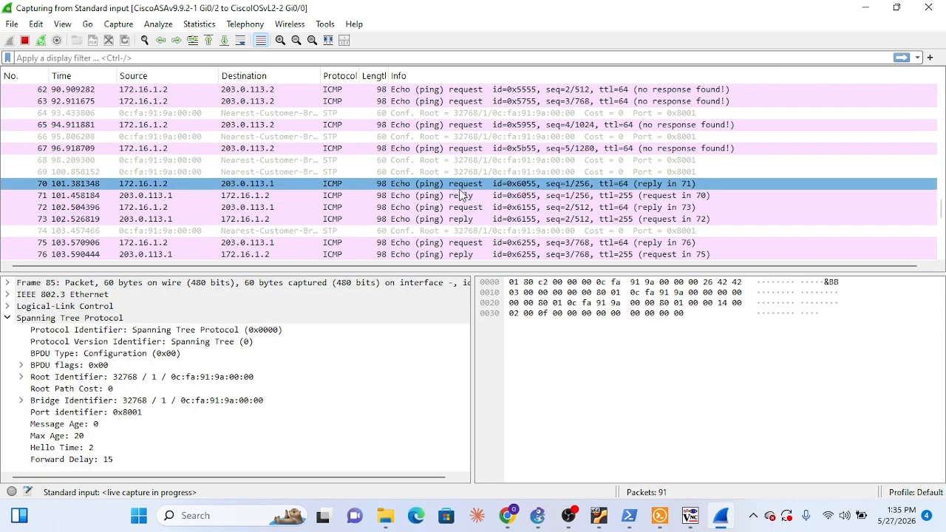
scroll(467, 178, down, 5)
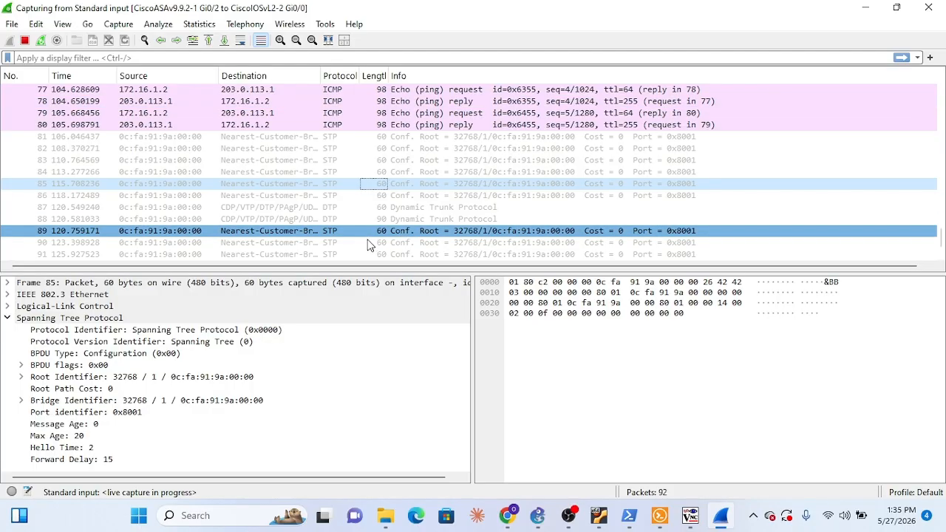
drag(304, 267, 314, 270)
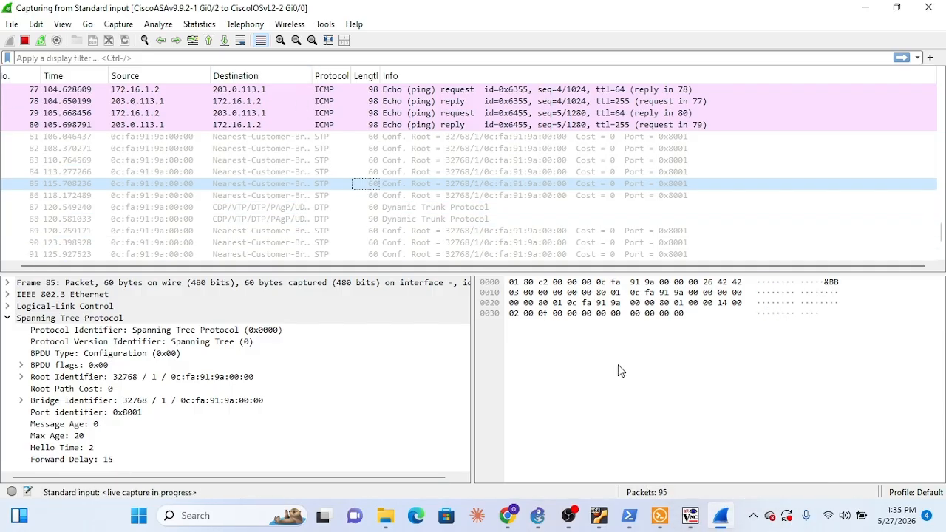
Stop the running capture and close it, saving the packets as WireTest1 in pcapng format
click(24, 41)
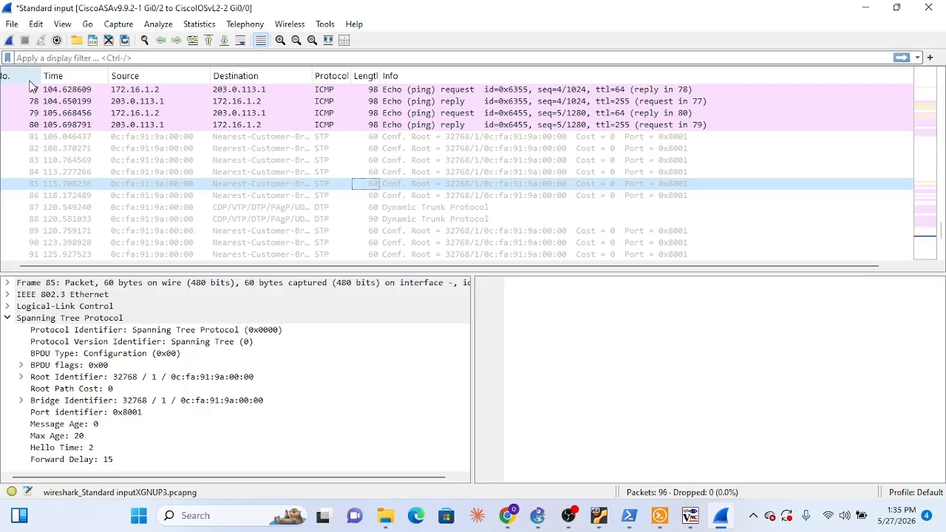
click(33, 90)
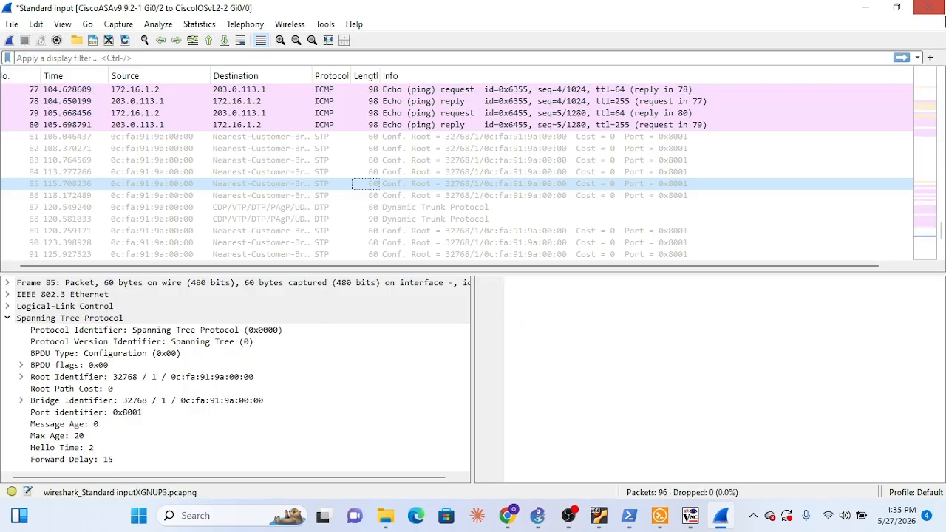
click(928, 7)
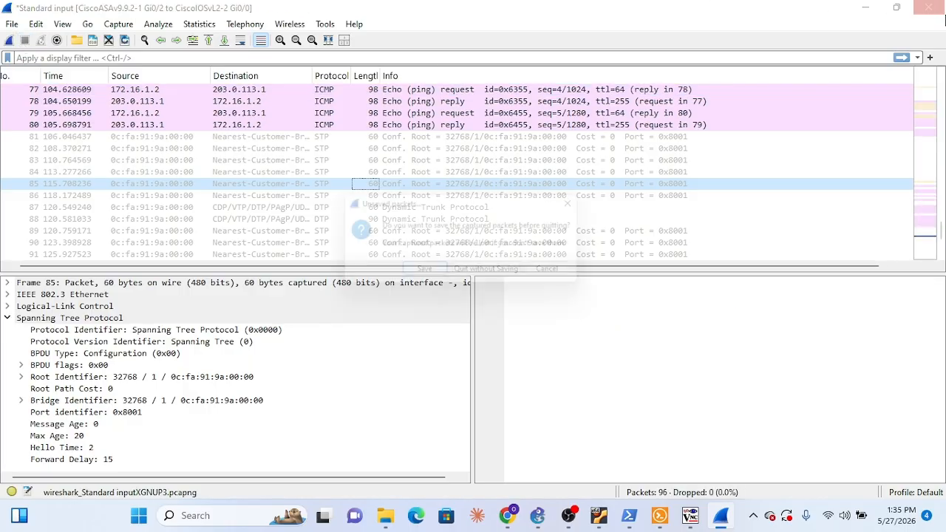
click(425, 275)
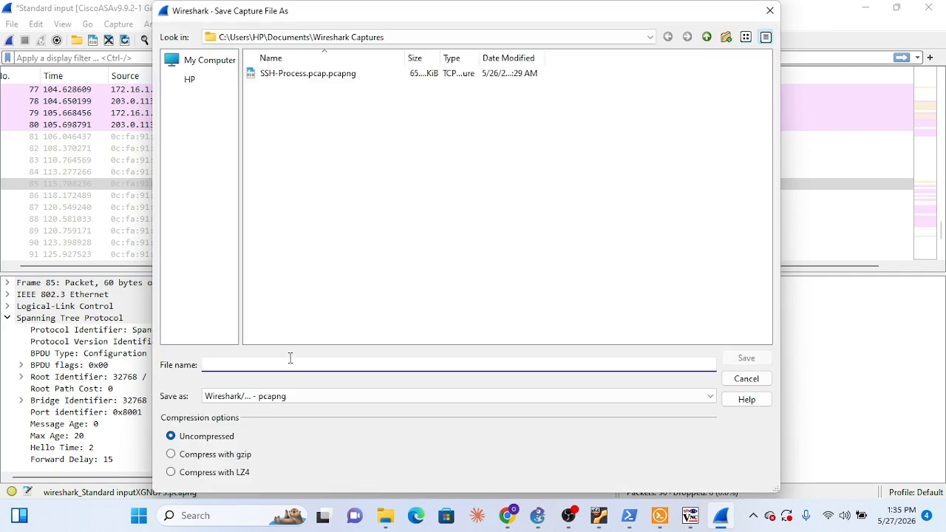
text(WireTest1)
click(730, 360)
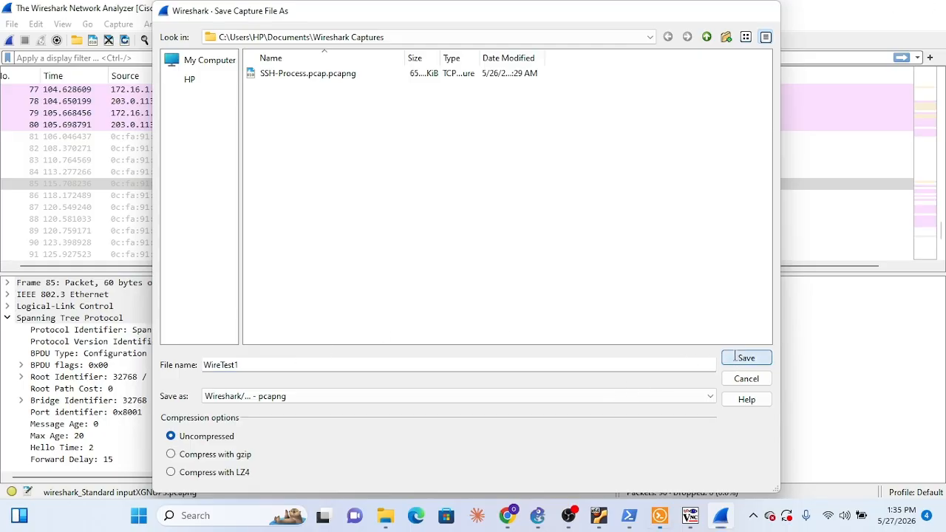
click(714, 77)
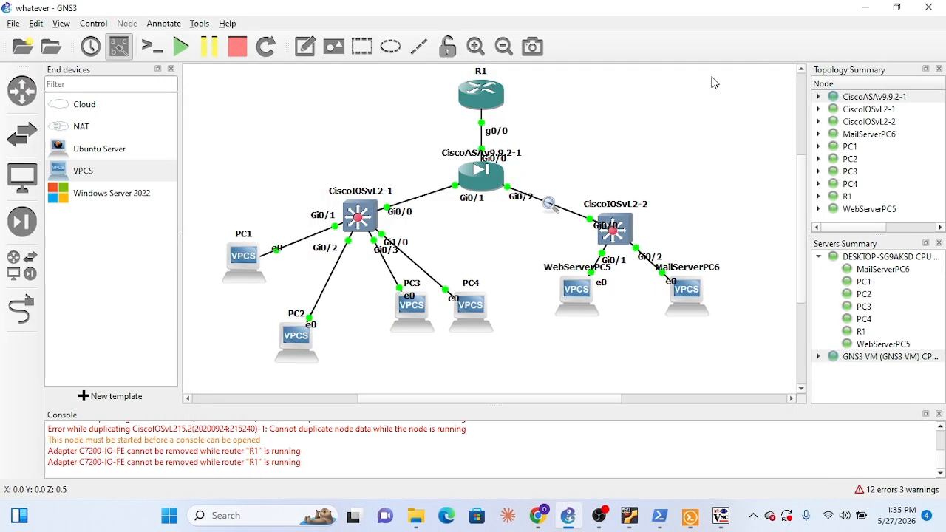
Stop the packet capture in GNS3 on the link between CiscoASAv9.9.2-1 Gi0/2 and CiscoIOSvL2-2
right_click(550, 206)
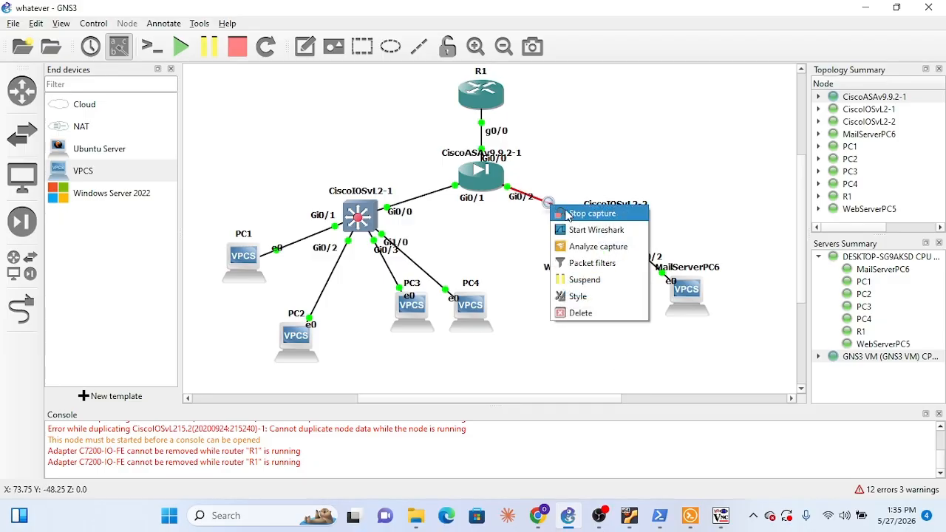
click(591, 214)
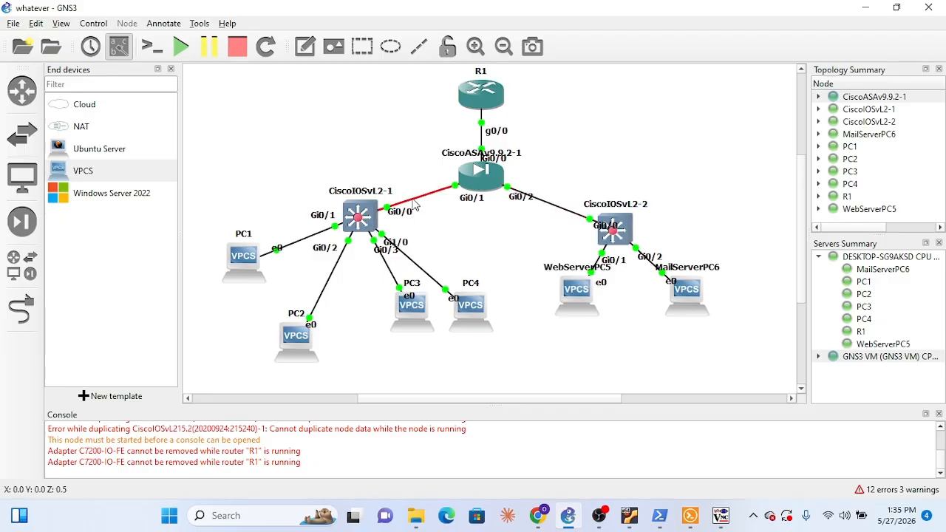
right_click(552, 206)
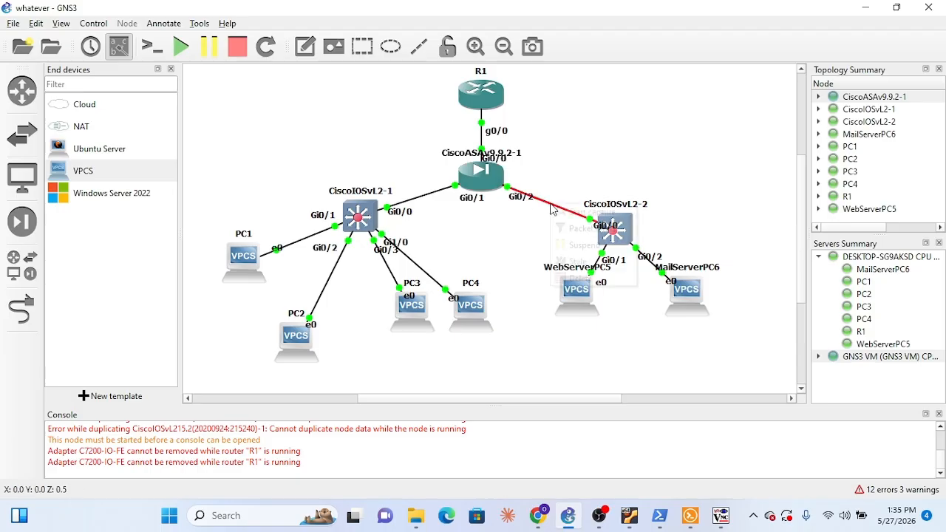
click(418, 201)
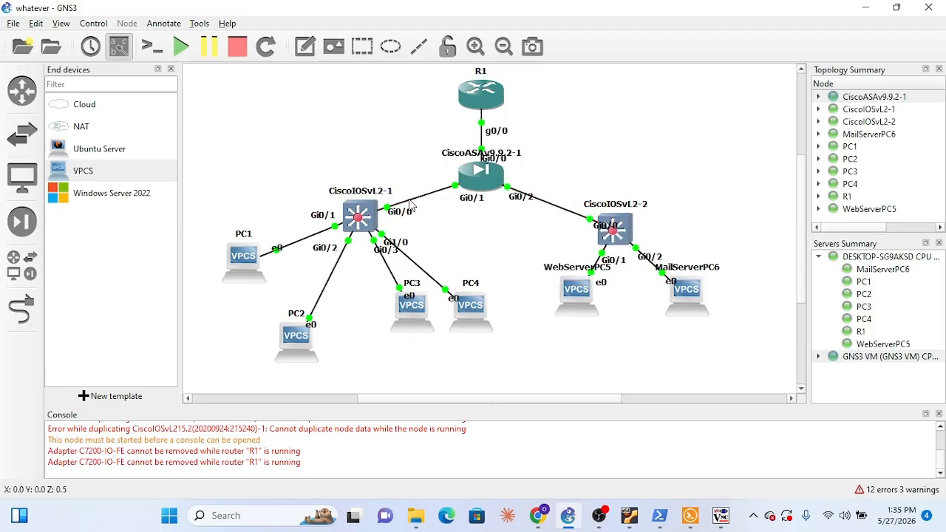
Start an Ethernet packet capture in Wireshark on the link between CiscoASAv9.9.2-1 Gi0/1 and CiscoIOSvL2-1 Gi0/0
right_click(411, 202)
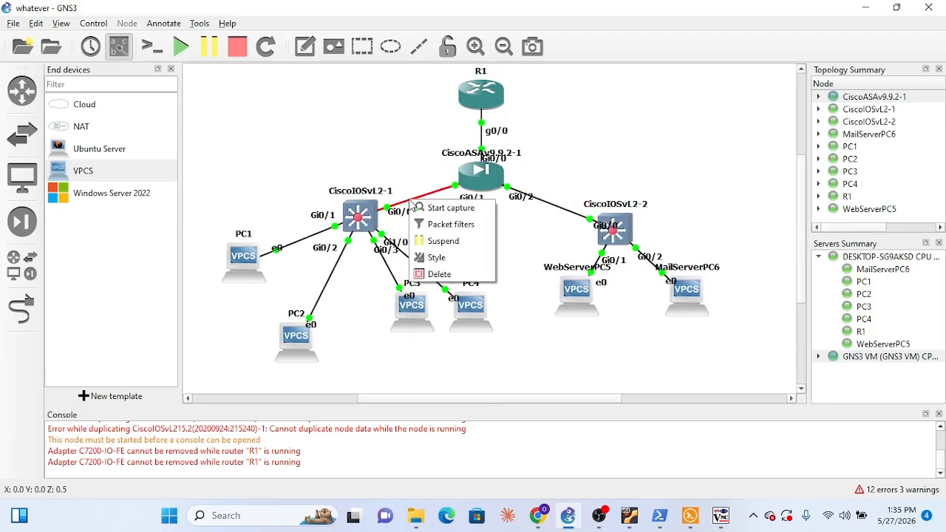
click(452, 208)
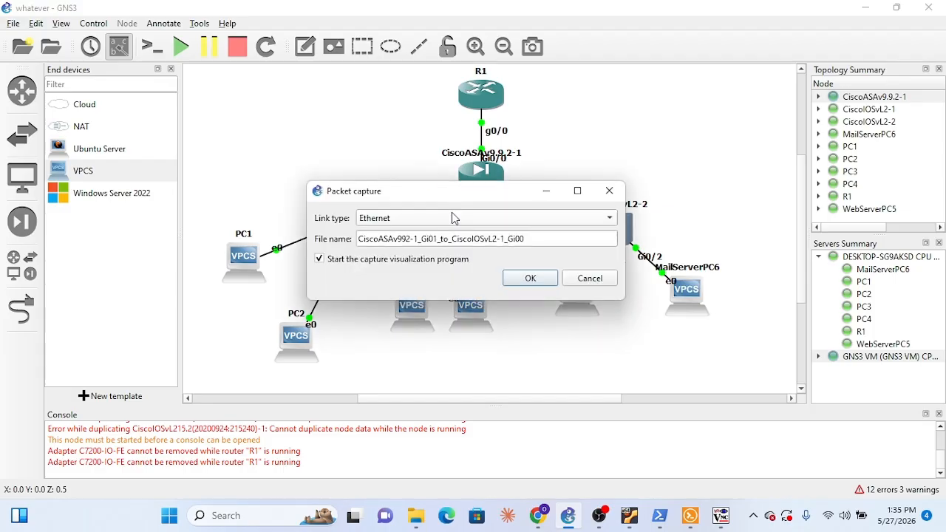
click(530, 279)
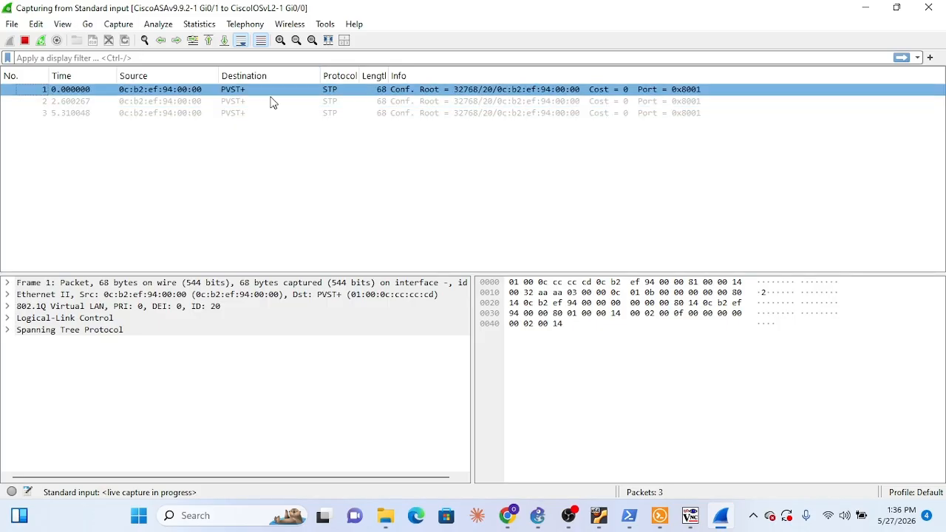
Switch to Solar-PuTTY and ping 10.20.20.2 from WebServerPC5 to test DMZ-to-inside connectivity
click(658, 520)
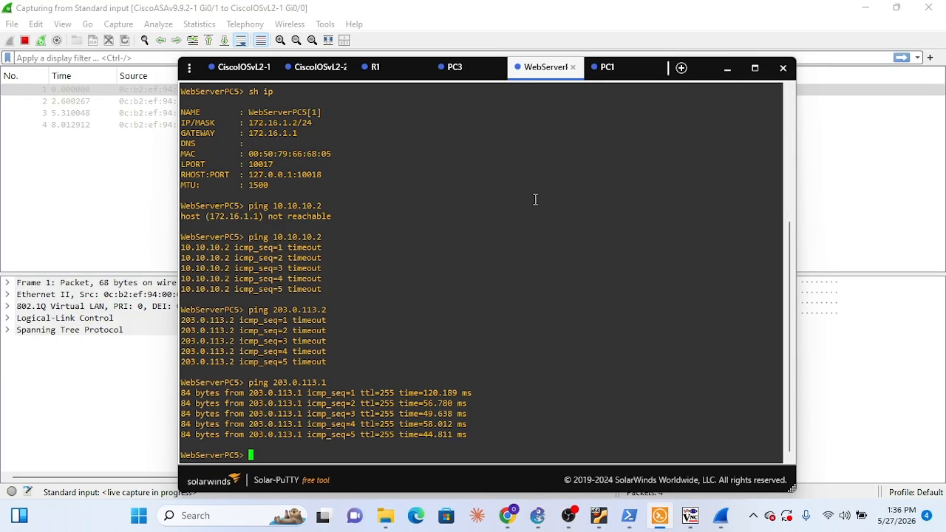
key(Up)
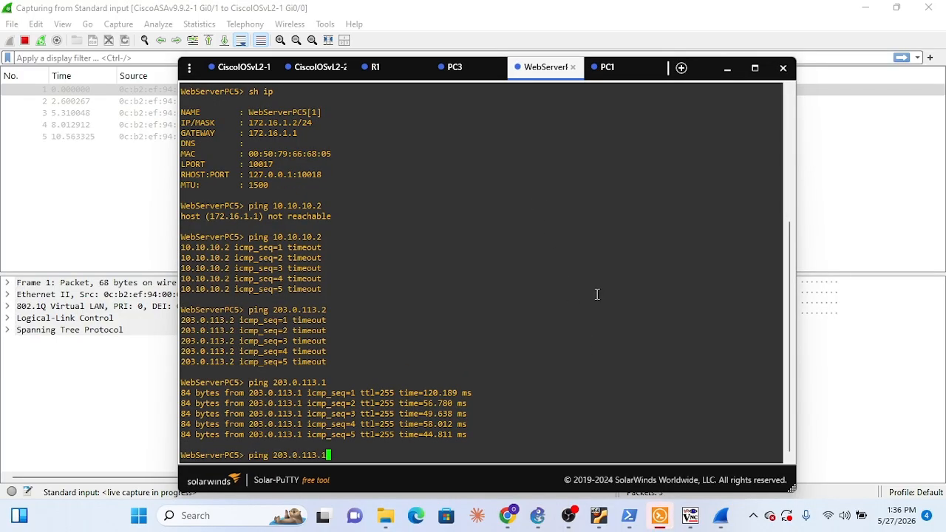
key(BackSpace)
key(BackSpace)
key(BackSpace)
key(BackSpace)
key(BackSpace)
key(BackSpace)
key(BackSpace)
key(BackSpace)
key(BackSpace)
key(BackSpace)
key(BackSpace)
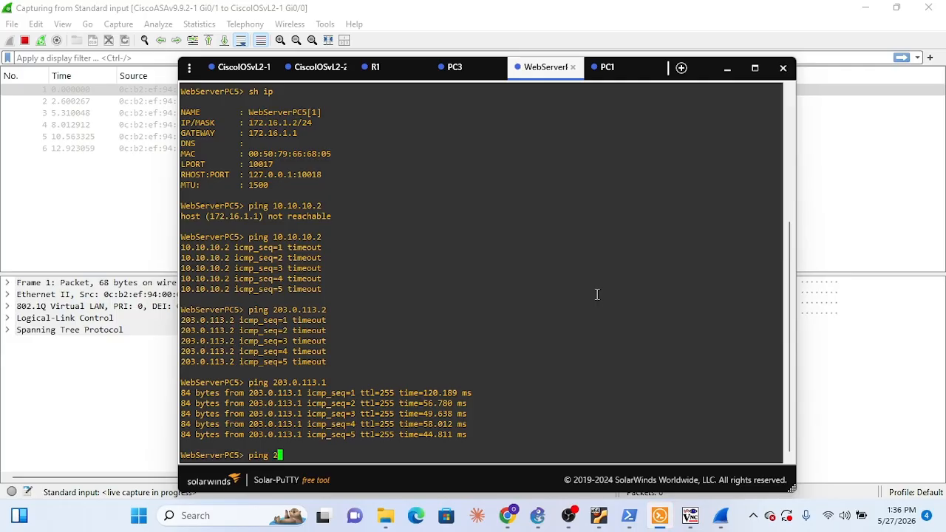
text(10.)
text(20)
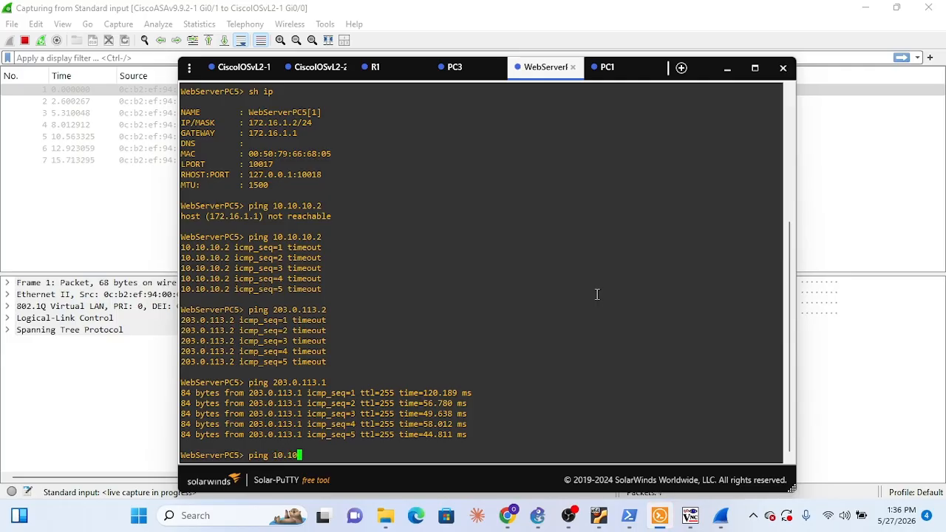
key(BackSpace)
key(BackSpace)
key(BackSpace)
text(.20.20.2)
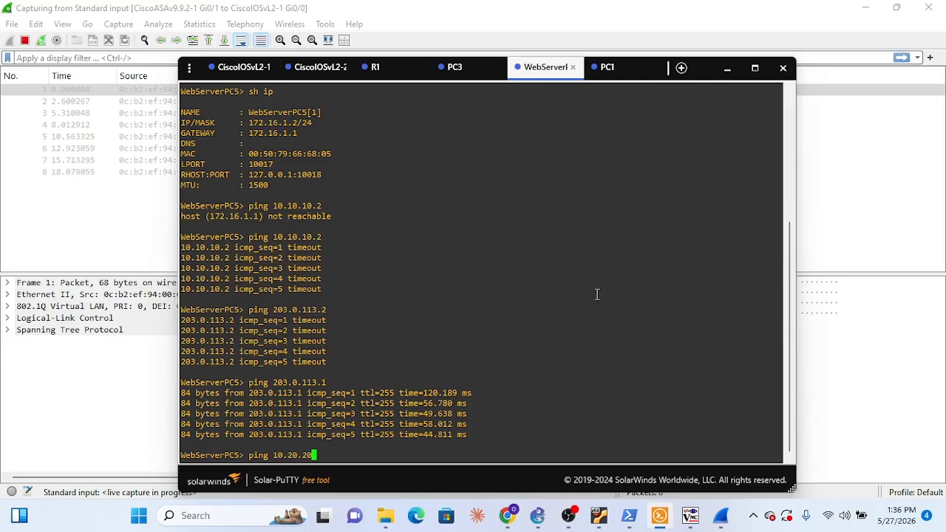
key(Return)
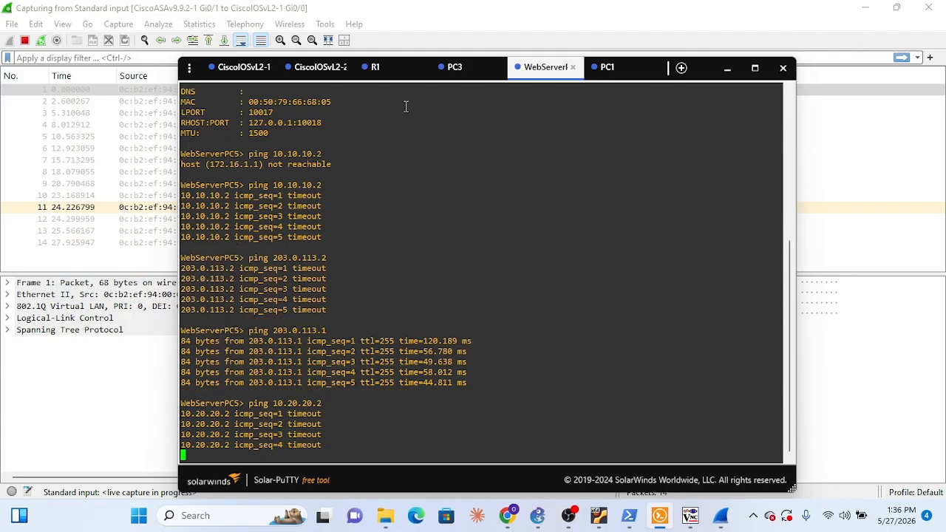
Compare the IP settings and earlier ping results in the PC3, WebServerPC5 and PC1 consoles
click(463, 71)
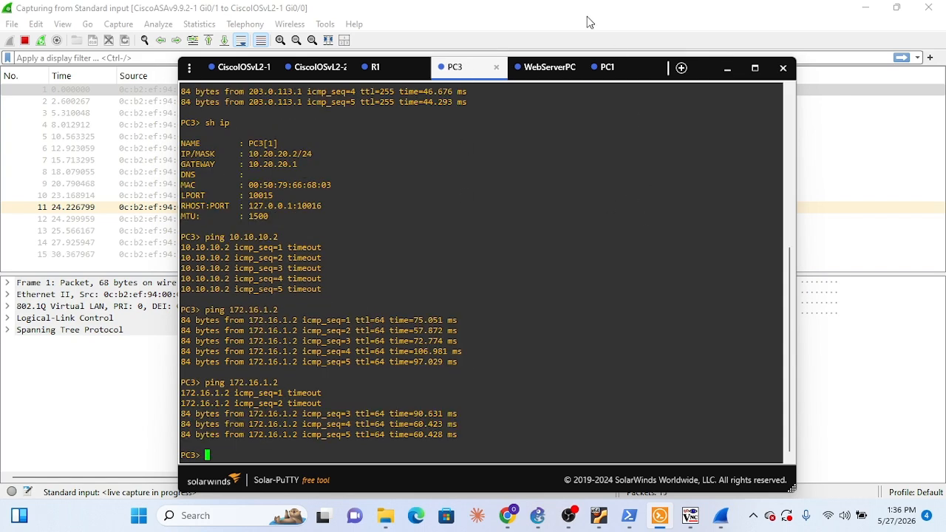
click(559, 74)
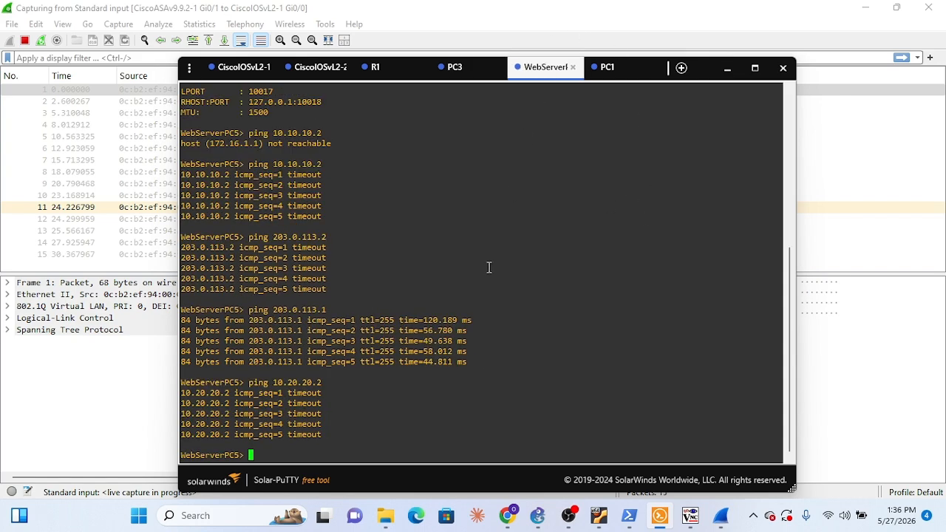
scroll(489, 267, up, 6)
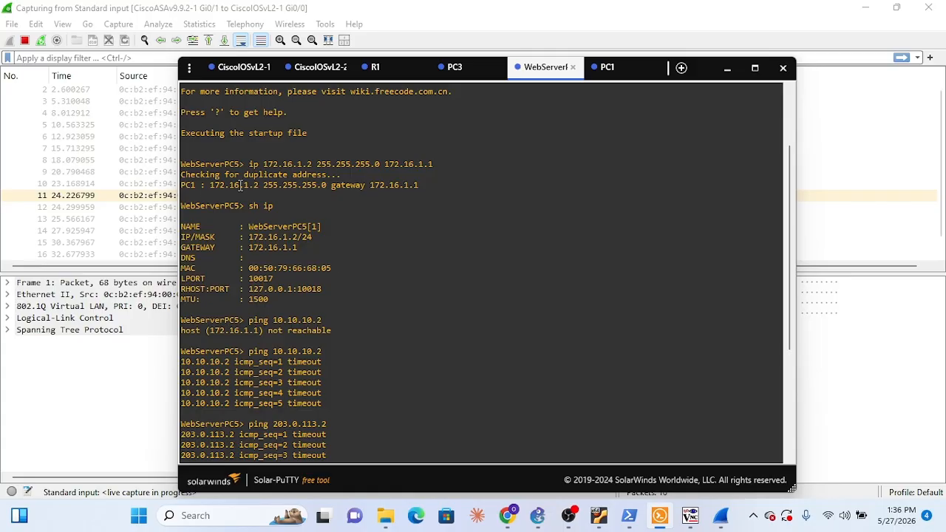
click(467, 73)
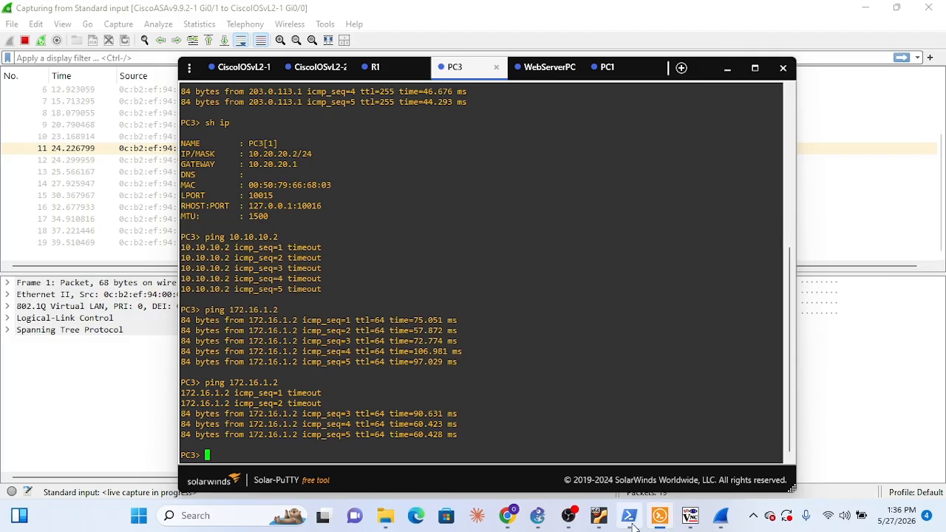
mouse_move(633, 527)
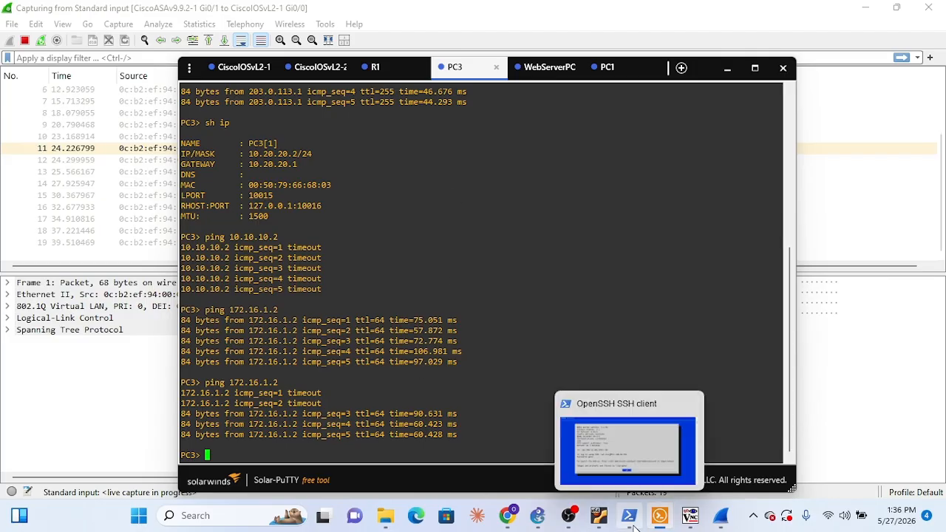
click(618, 77)
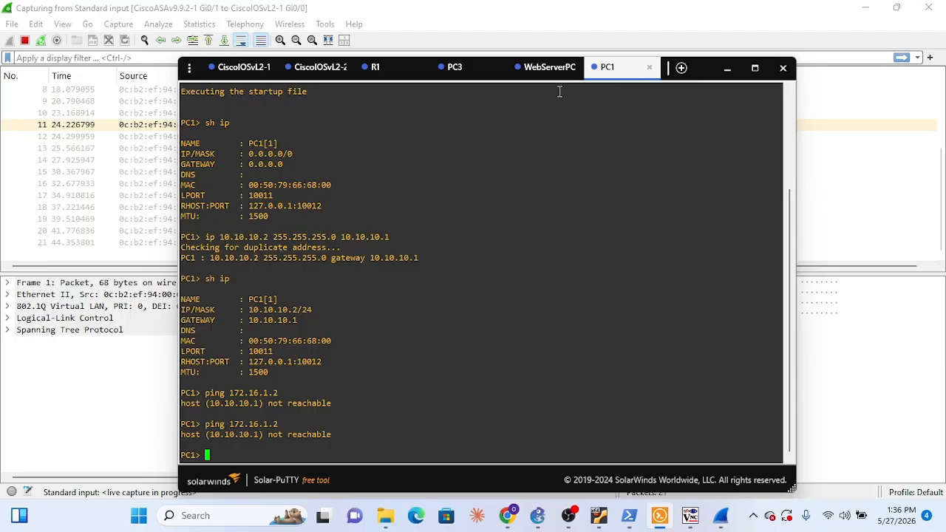
click(472, 74)
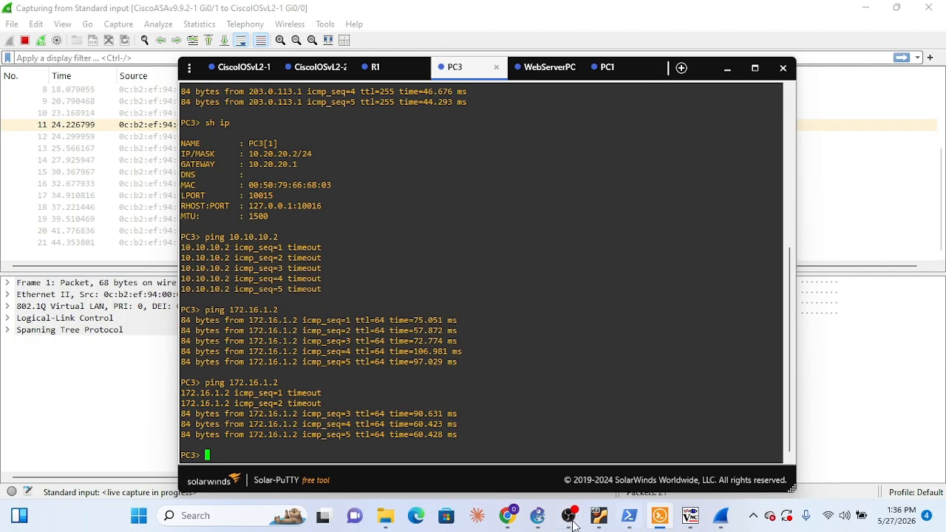
Switch to GNS3 and open a console session for PC4
click(539, 517)
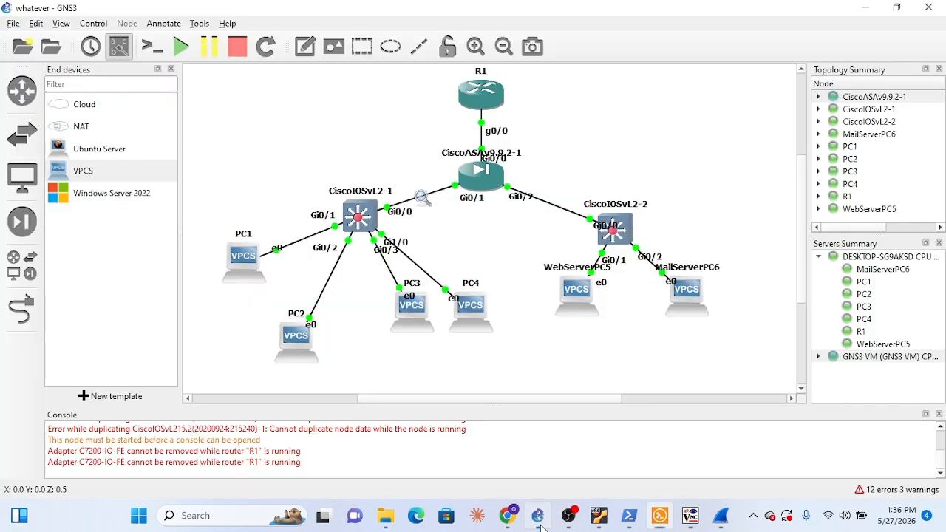
right_click(453, 319)
click(469, 26)
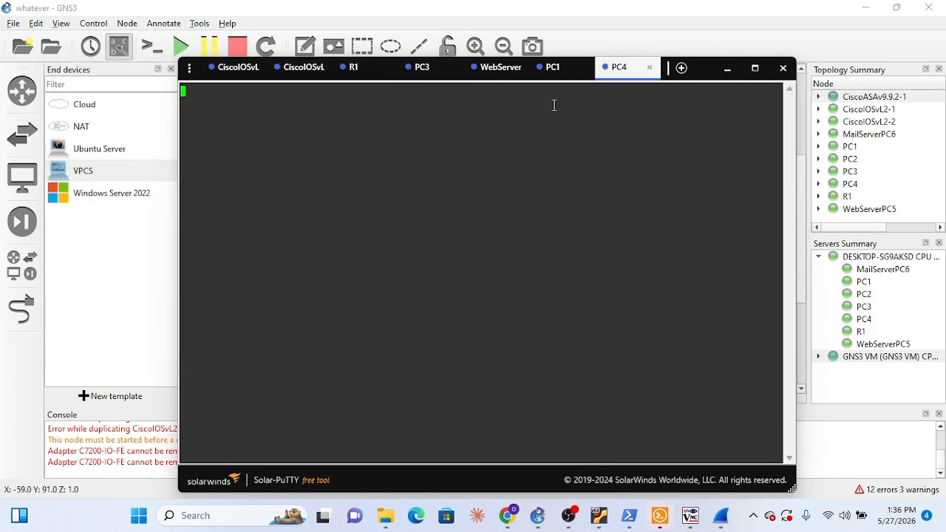
Check the IP address and gateway configuration in the PC1 and WebServerPC5 consoles
click(554, 67)
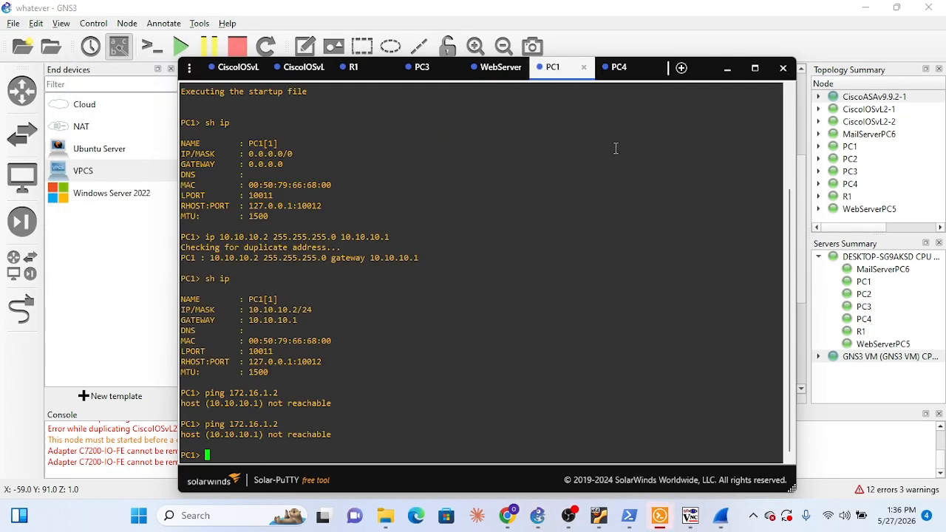
click(624, 80)
click(499, 68)
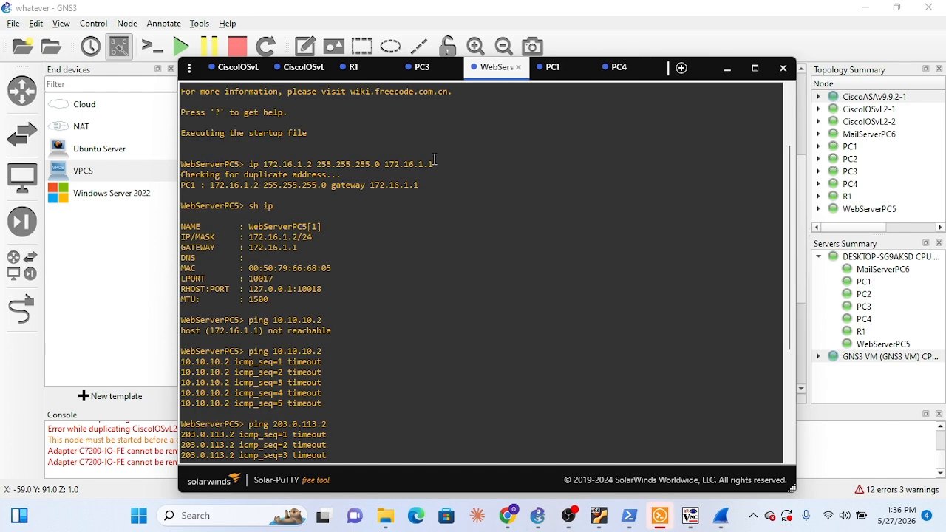
Review the configuration output in the CiscoIOSvL2-1 and CiscoIOSvL2-2 switch consoles
click(235, 68)
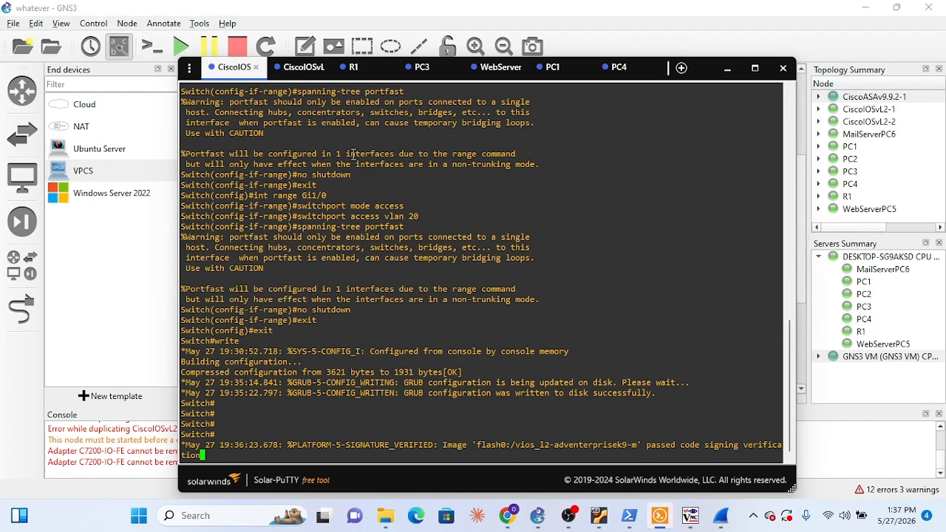
click(298, 67)
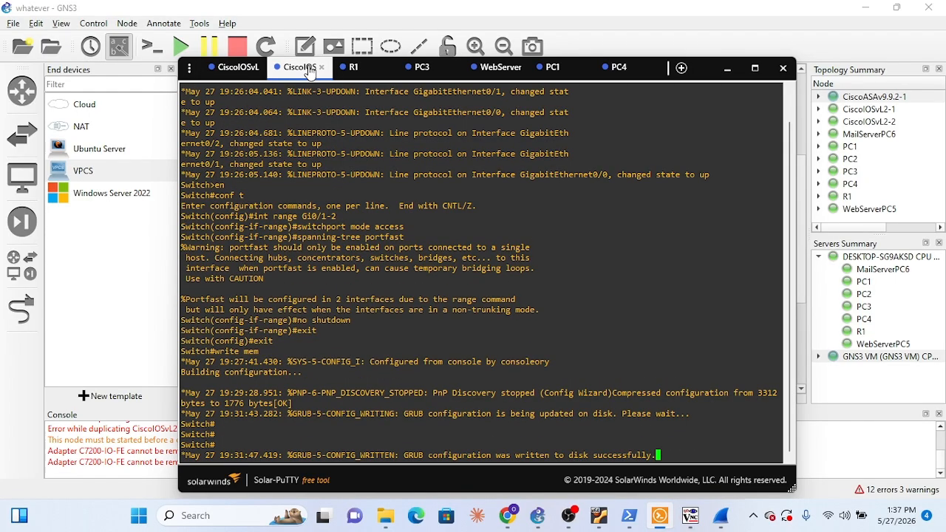
drag(310, 71, 239, 76)
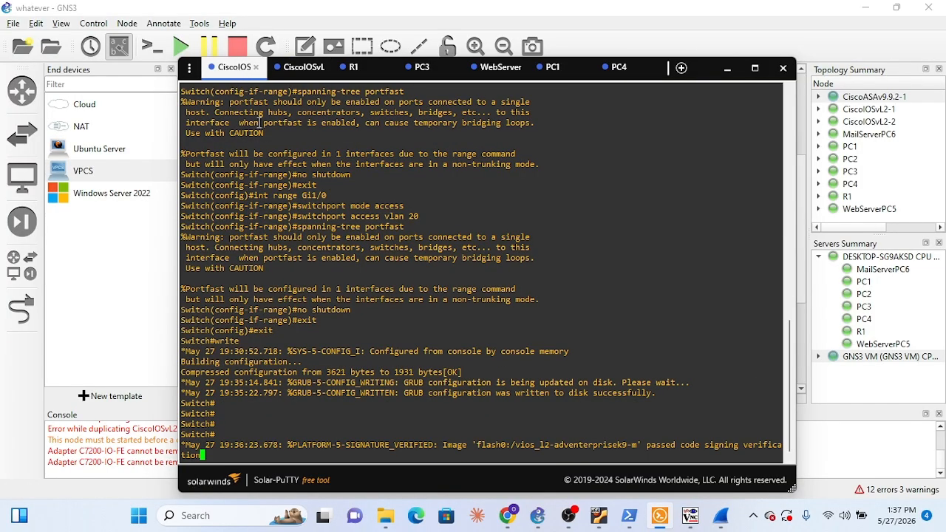
click(312, 72)
Ping 10.20.20.3 from the R1 console to test outside-to-inside connectivity
click(353, 68)
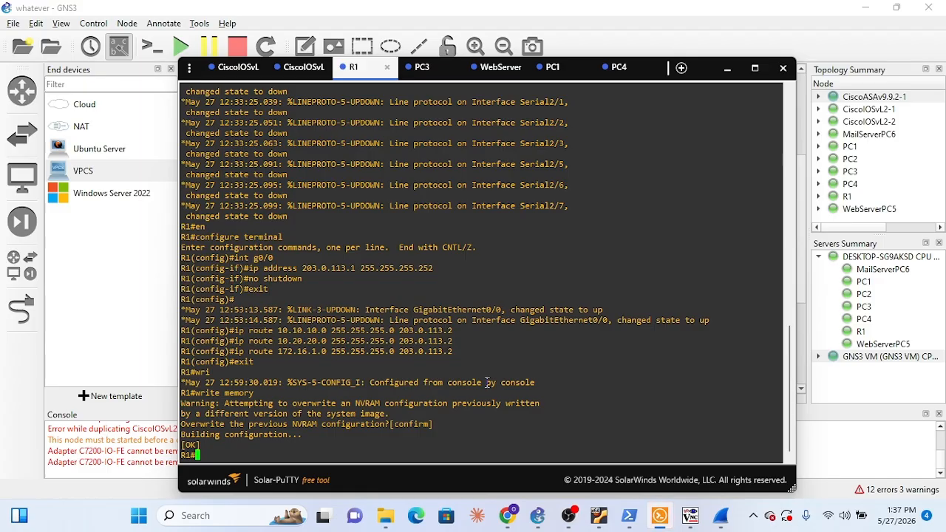
text(10.)
key(BackSpace)
key(BackSpace)
key(BackSpace)
text(pig)
key(BackSpace)
key(BackSpace)
text(ng 10.20.20.3)
key(Return)
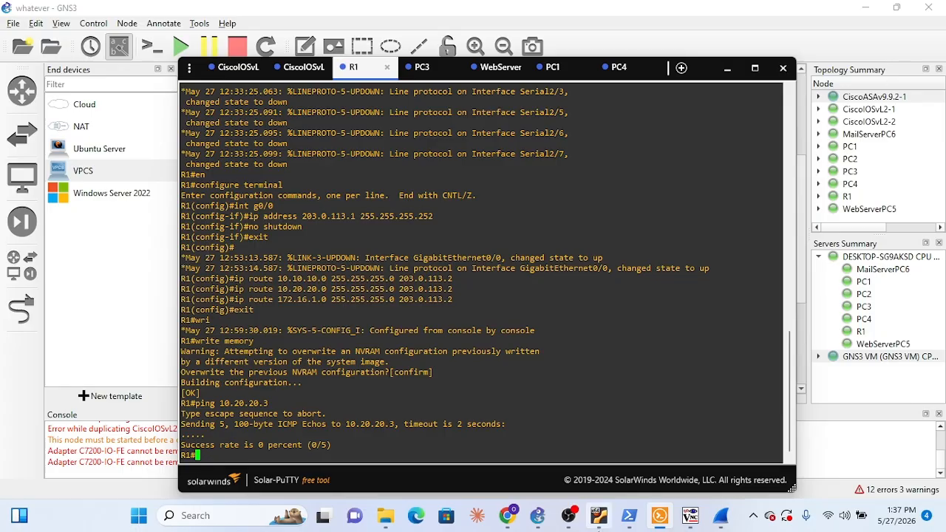
Switch to Wireshark, examine the Cisco Discovery Protocol details of packet 38 in the live capture, and minimize the window
click(720, 515)
click(472, 209)
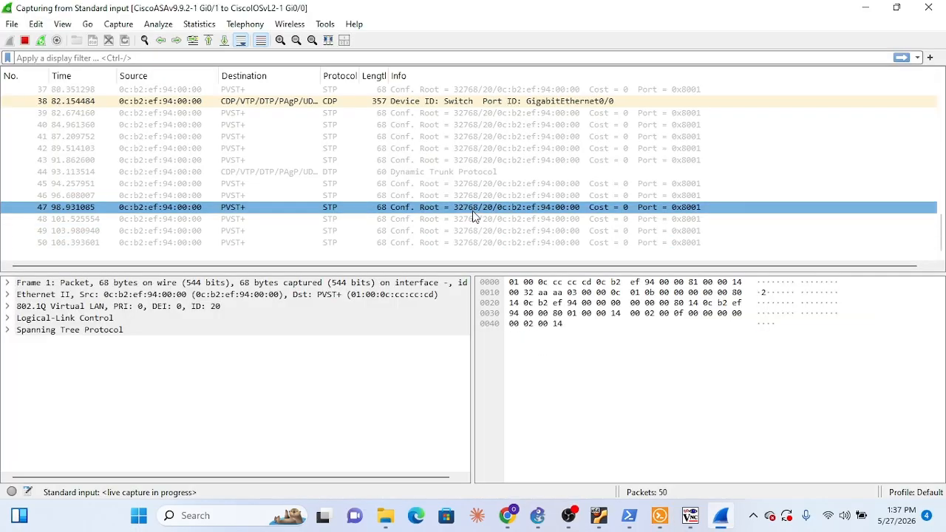
drag(475, 216, 521, 102)
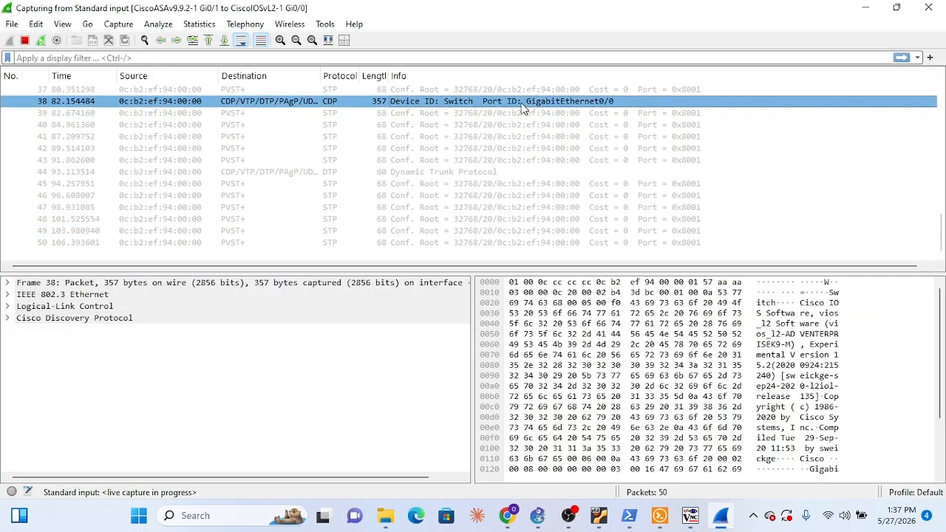
click(9, 319)
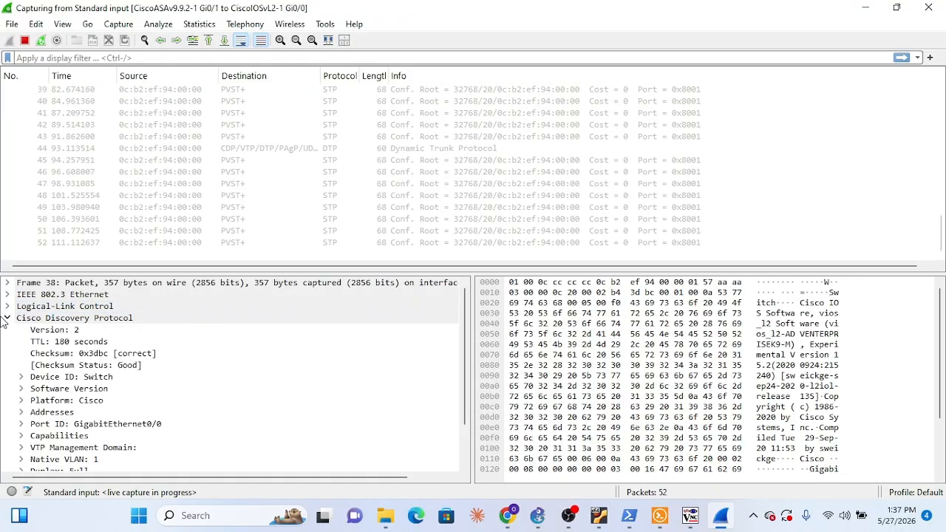
click(9, 318)
click(570, 441)
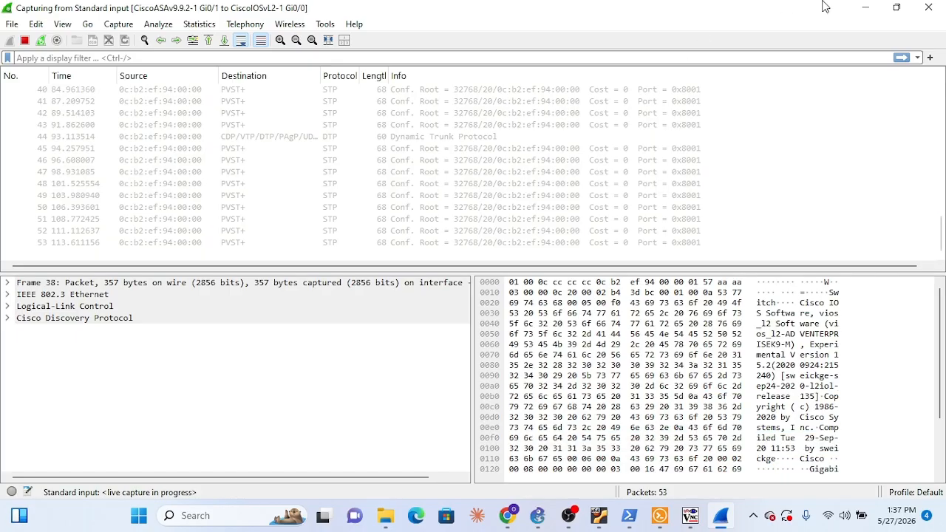
click(865, 8)
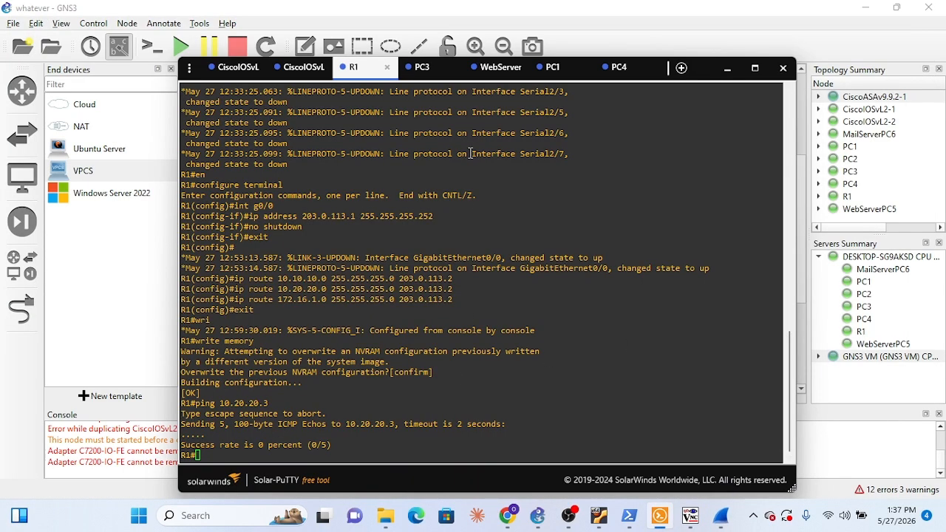
Ping 10.20.20.3 from the PC1 console to test connectivity between the two inside networks
click(556, 68)
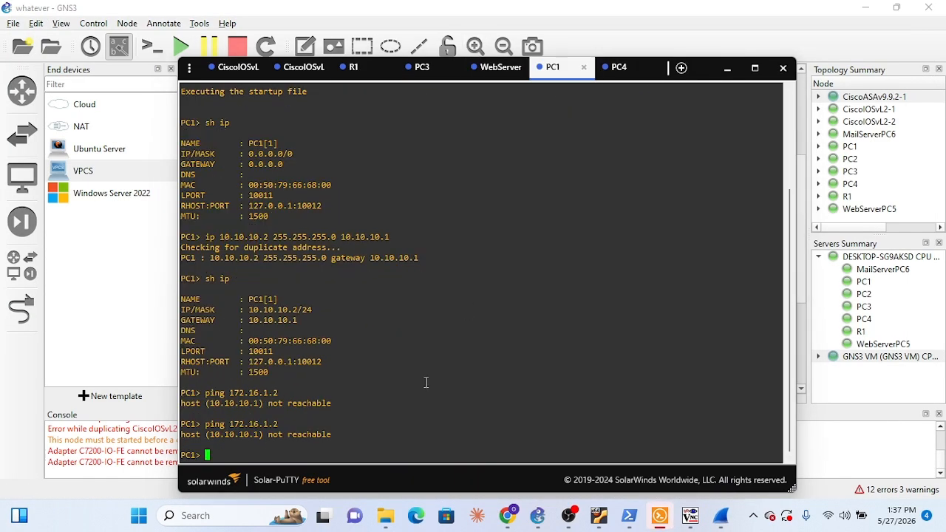
text(ping 10.20.20.)
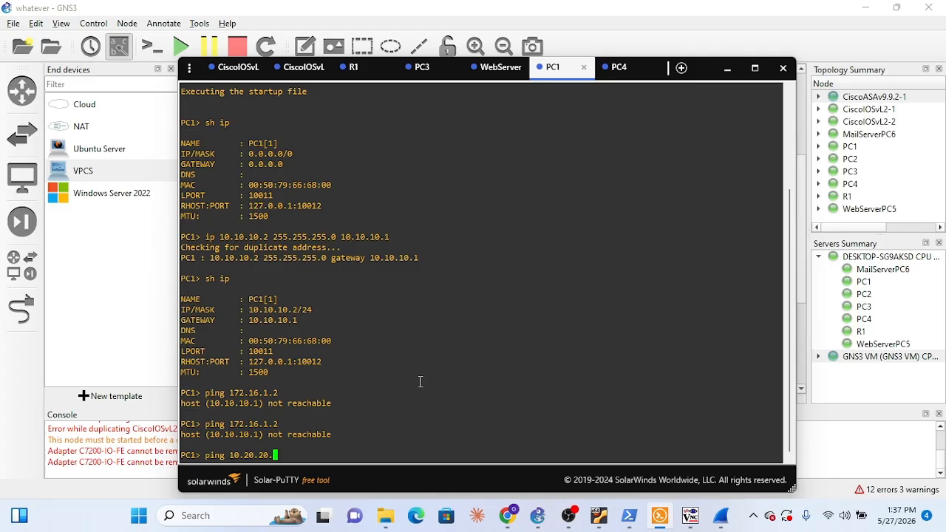
text(3)
key(Return)
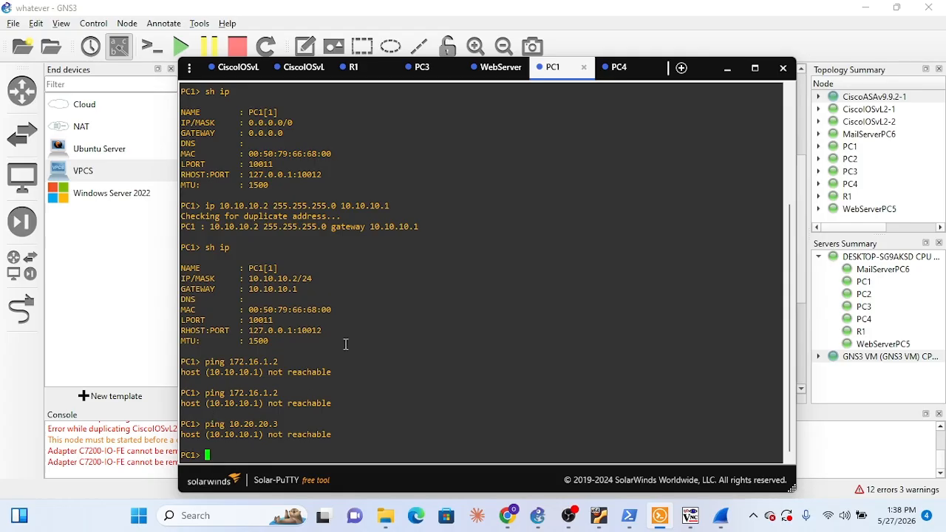
Check the latest ping results in the WebServerPC5 console and ping 172.16.1.2 from PC4
click(496, 72)
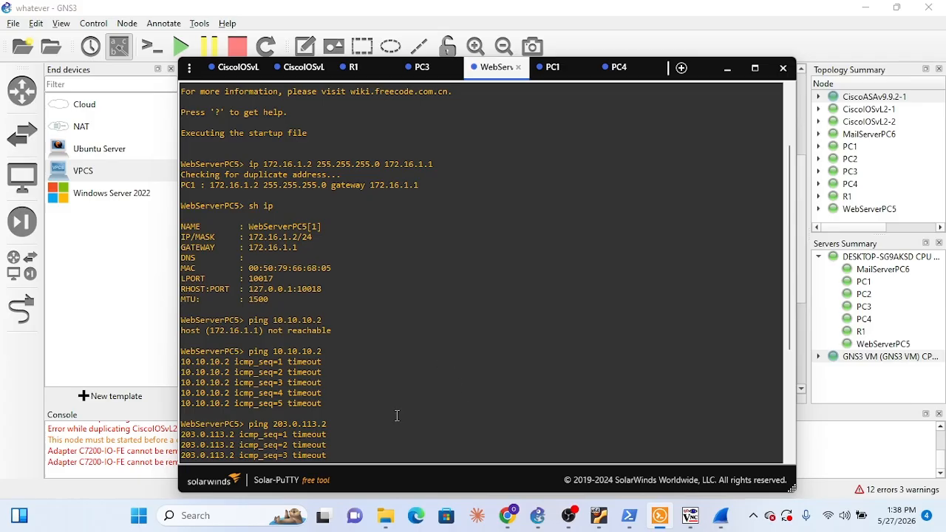
scroll(351, 408, down, 6)
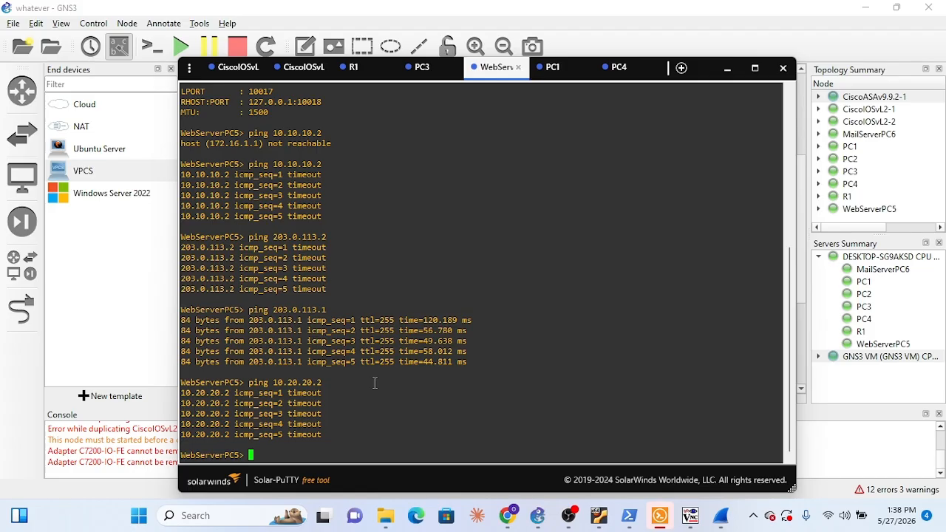
click(619, 67)
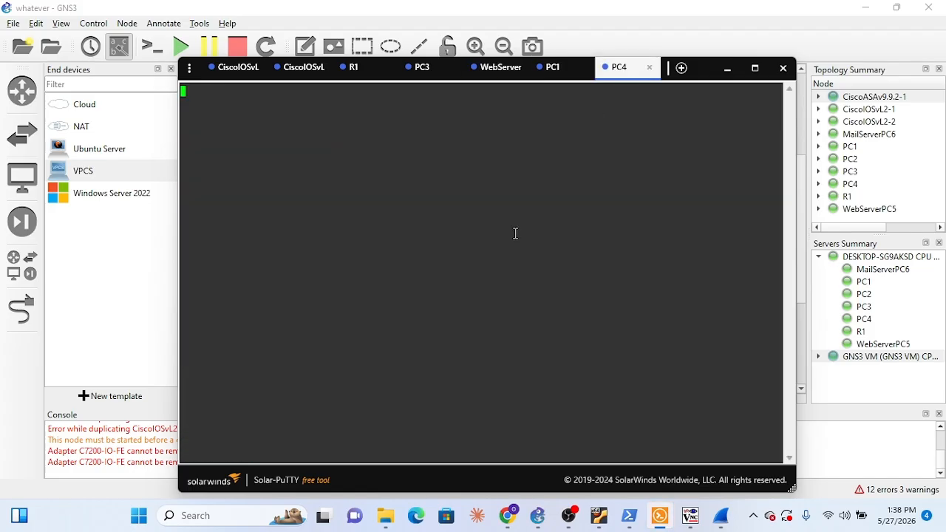
text(ping 172.1)
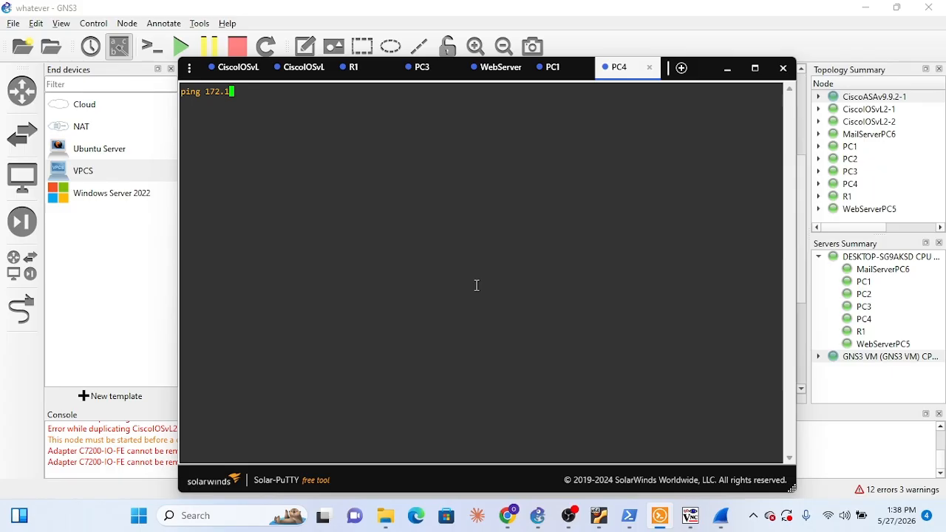
text(6.1.2)
key(Return)
drag(282, 102, 272, 102)
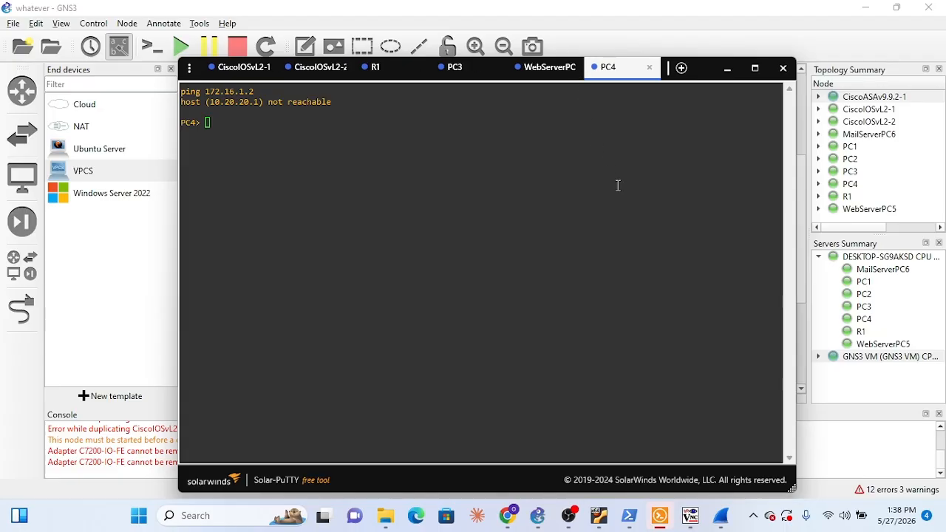
Switch to Gemini in the browser and read test steps 3 to 5, comparing them with WebServerPC5's ping results
click(537, 515)
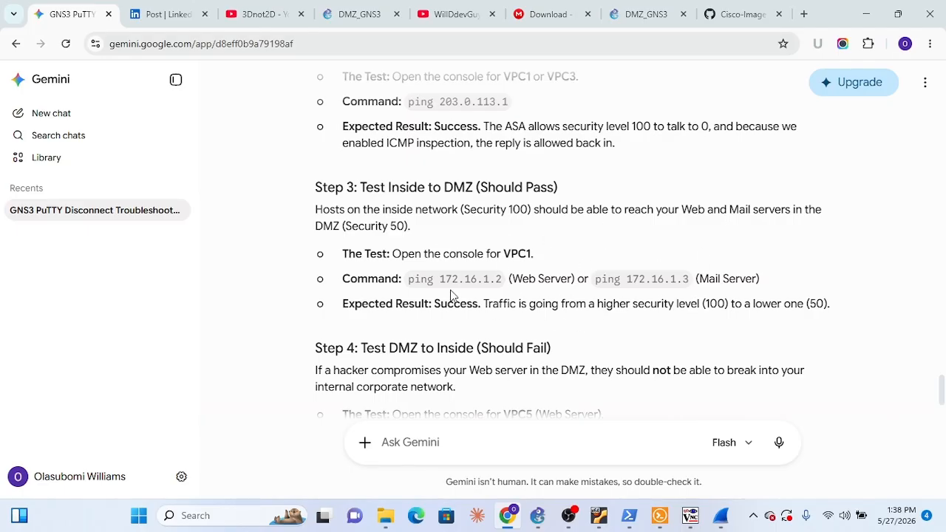
scroll(451, 294, down, 2)
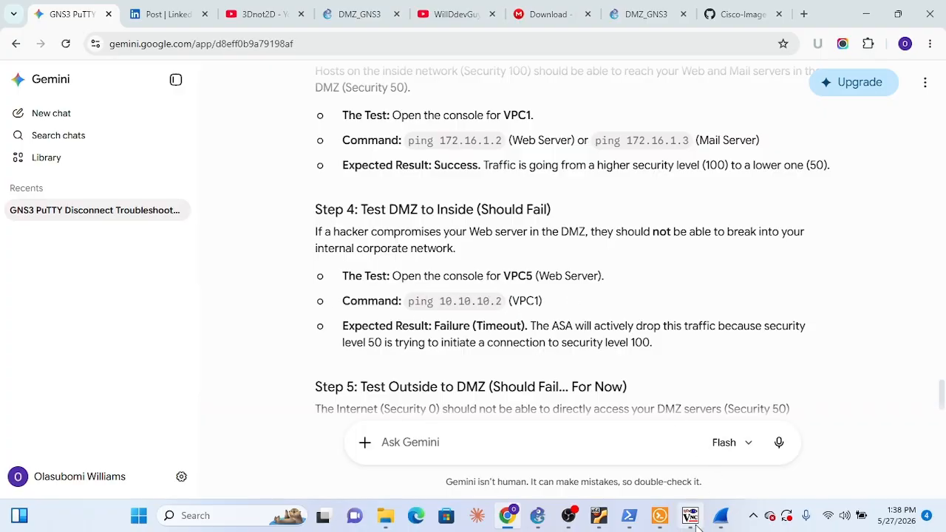
click(664, 527)
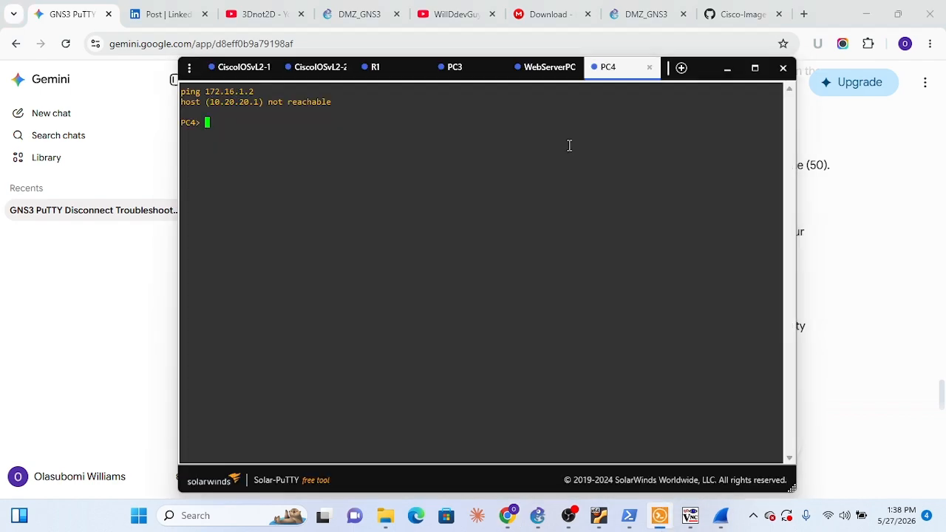
click(544, 67)
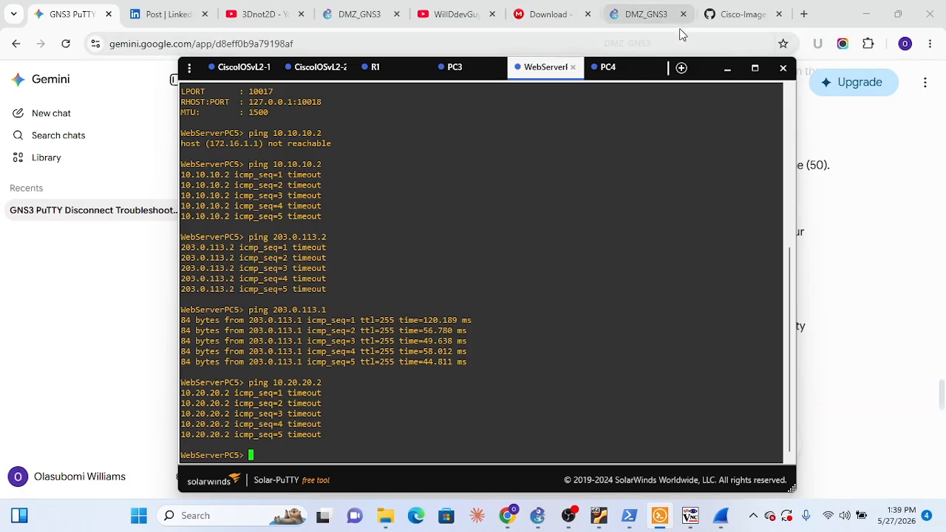
click(99, 330)
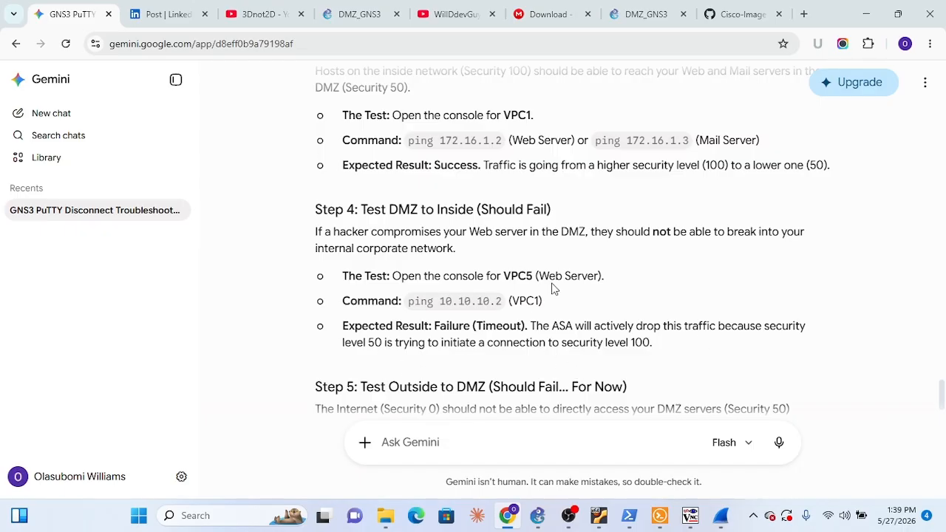
scroll(553, 285, down, 3)
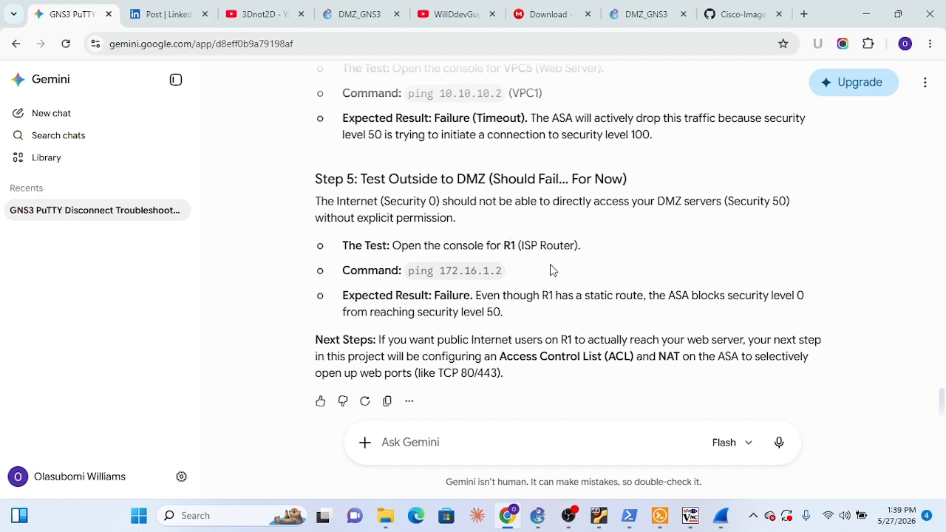
Switch to Solar-PuTTY and enter the partial command "ping 172.16." in the R1 console
click(663, 529)
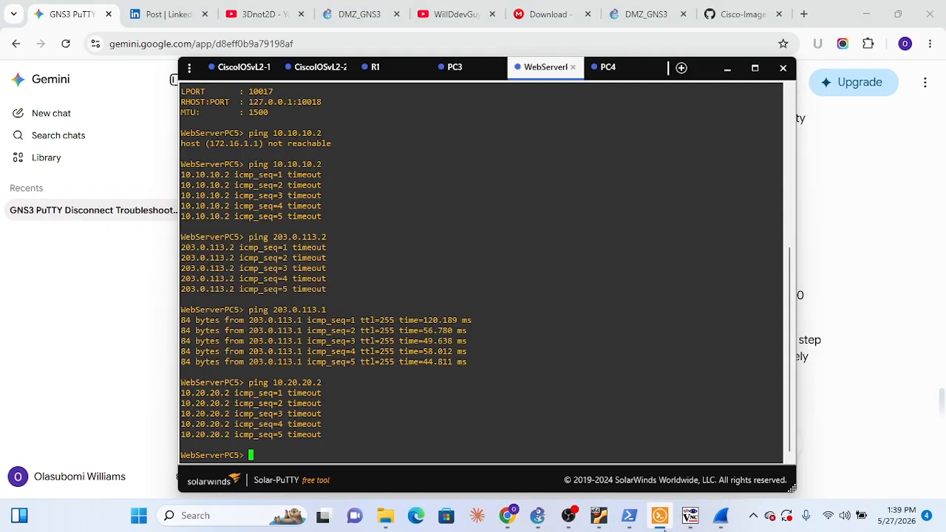
click(377, 67)
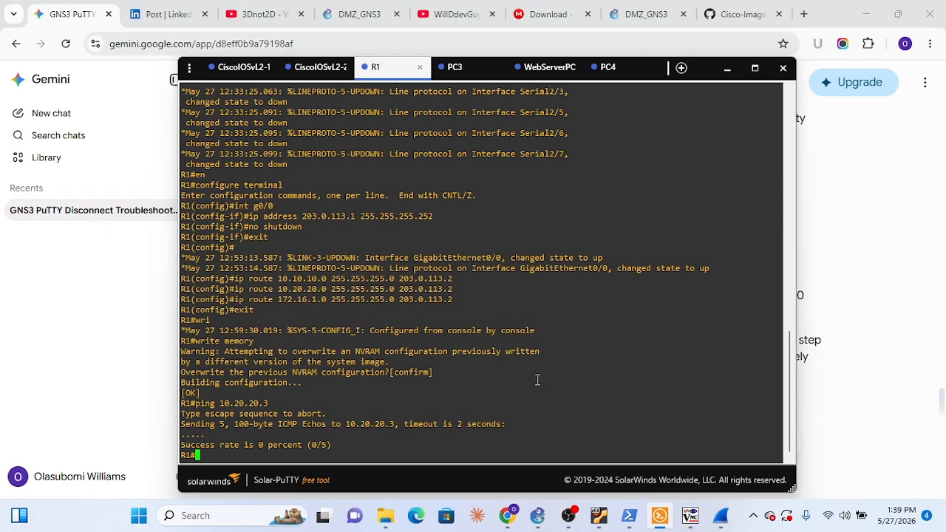
text(ping 172.16.)
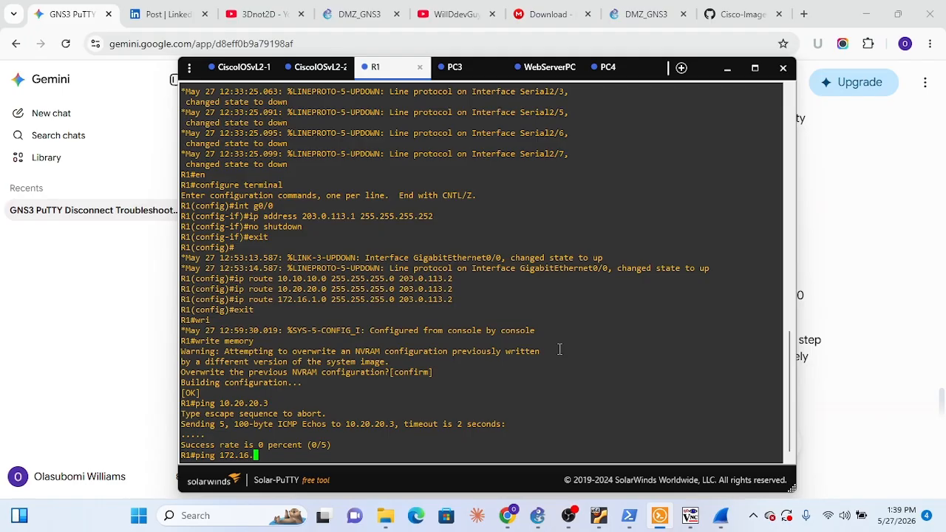
Switch to Wireshark, stop the live capture and quit without saving the captured packets
click(721, 516)
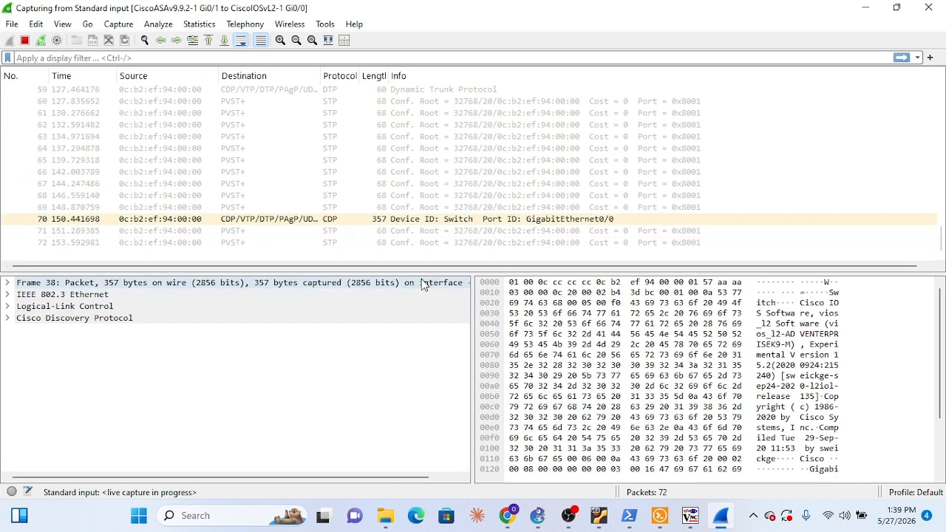
click(928, 7)
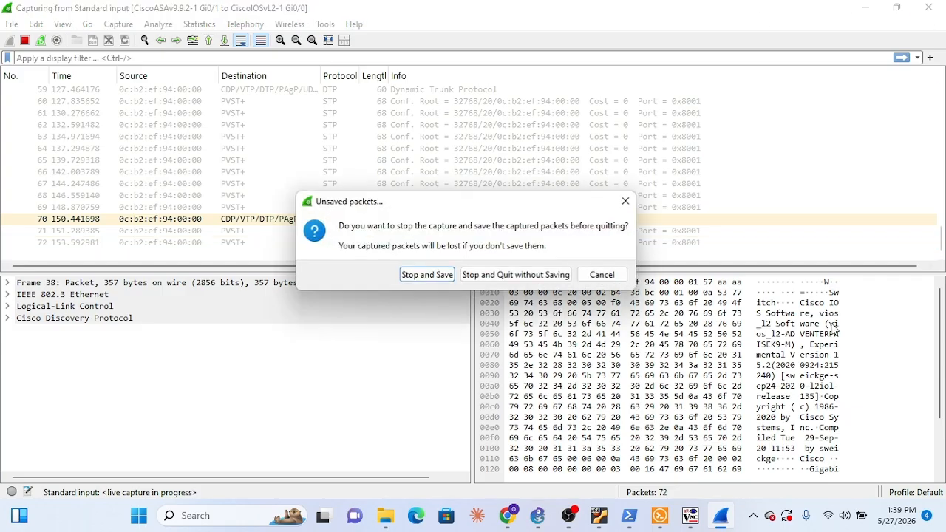
click(515, 275)
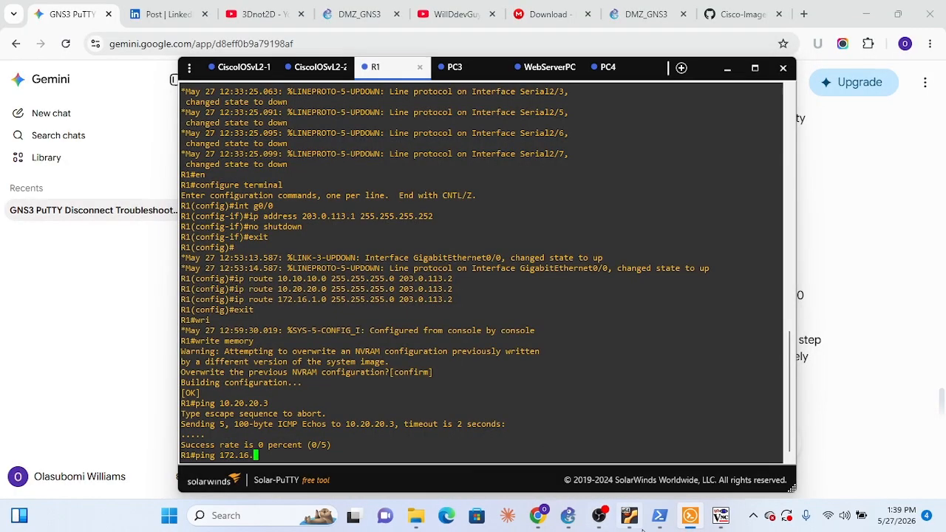
Switch to GNS3, try to start Wireshark on the link between CiscoASAv9.9.2-1 and CiscoIOSvL2-1, and return to the R1 console in Solar-PuTTY
click(568, 515)
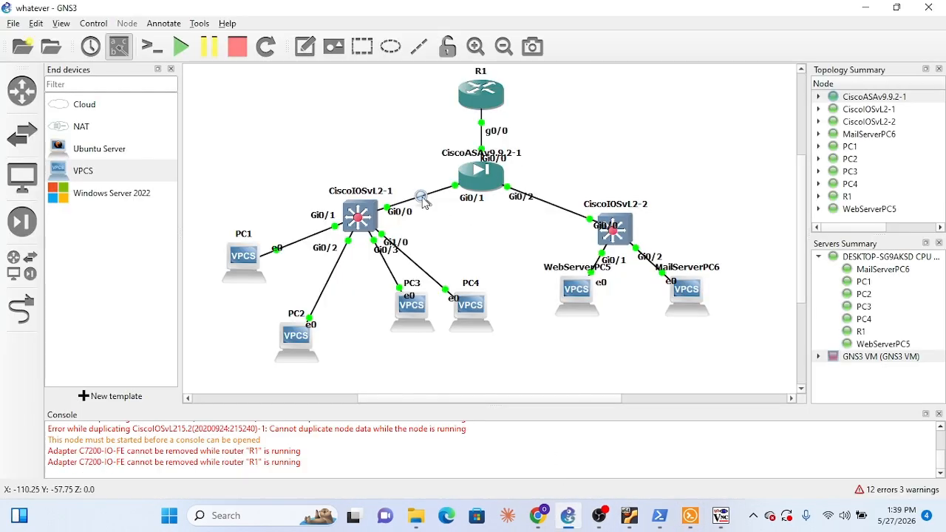
right_click(423, 200)
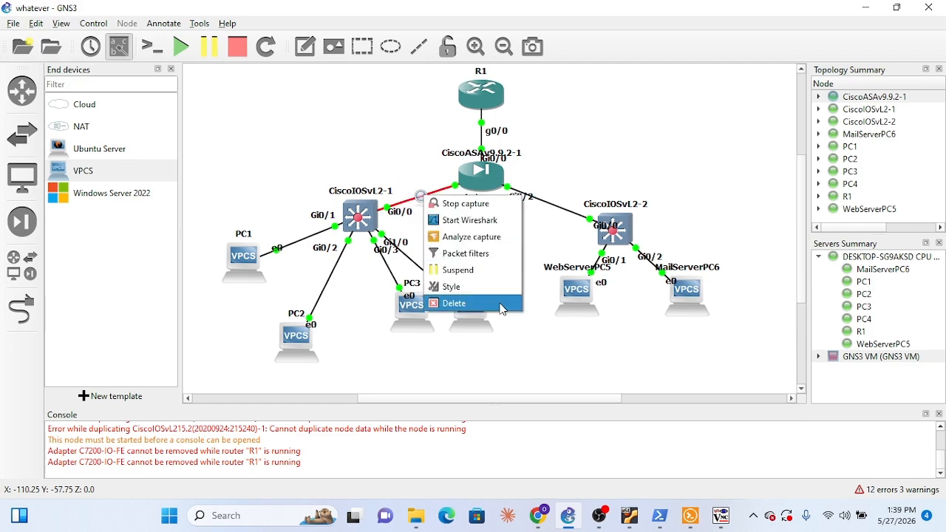
click(494, 215)
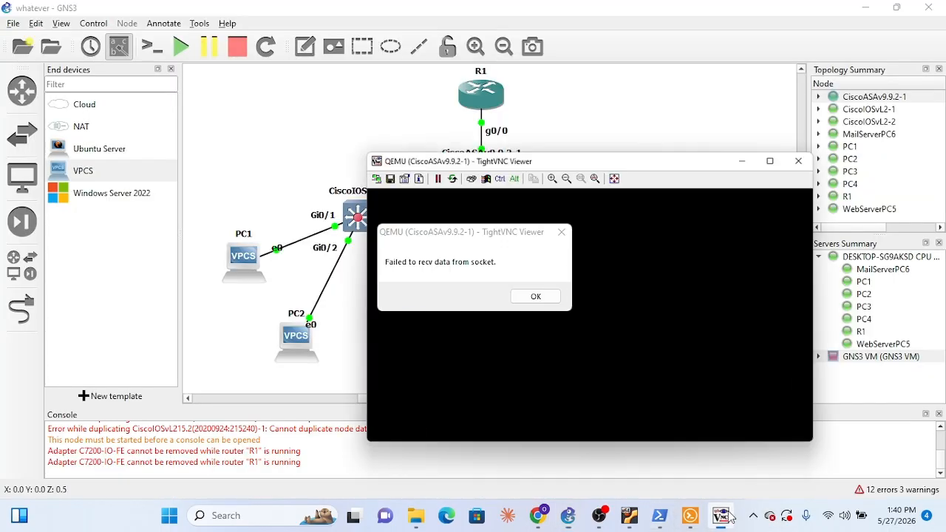
click(534, 295)
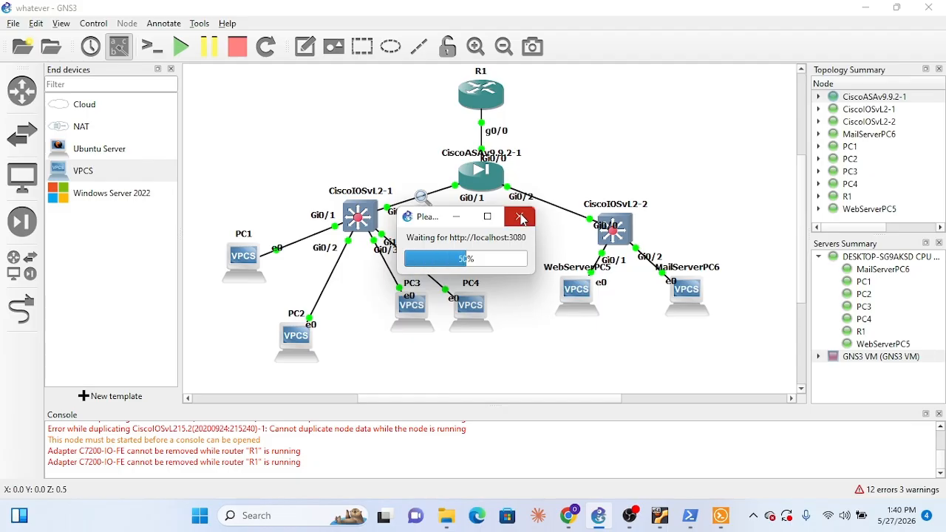
click(721, 517)
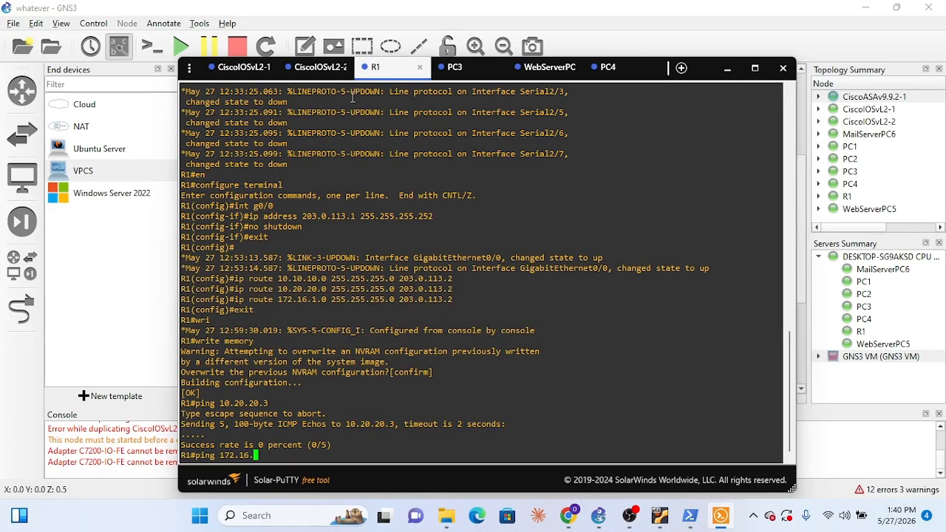
Return to GNS3 and start a packet capture on the link between R1 g0/0 and CiscoASAv9.9.2-1 Gi0/0, opening it in Wireshark
click(321, 68)
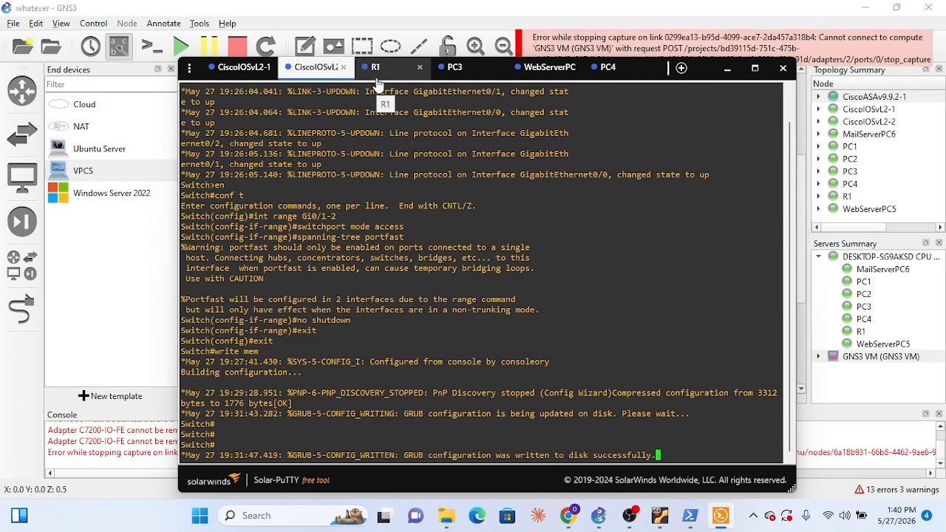
click(728, 68)
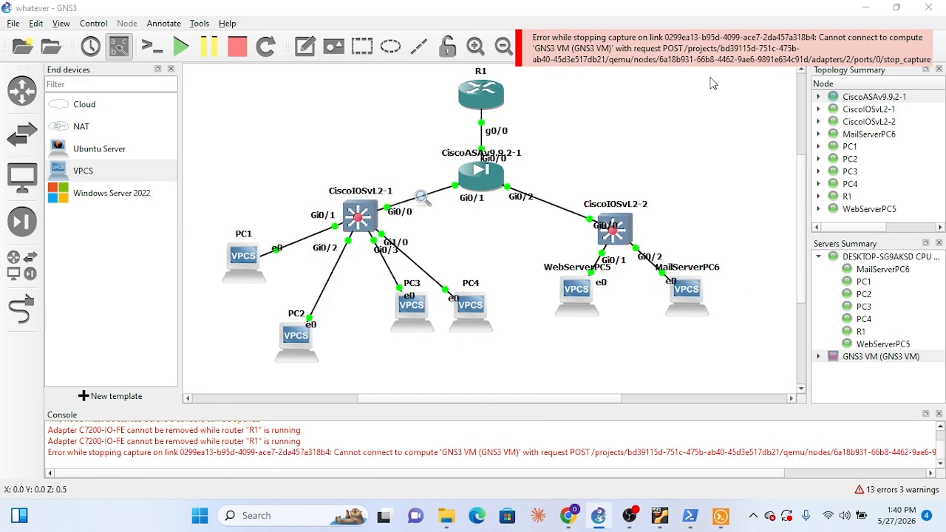
right_click(481, 135)
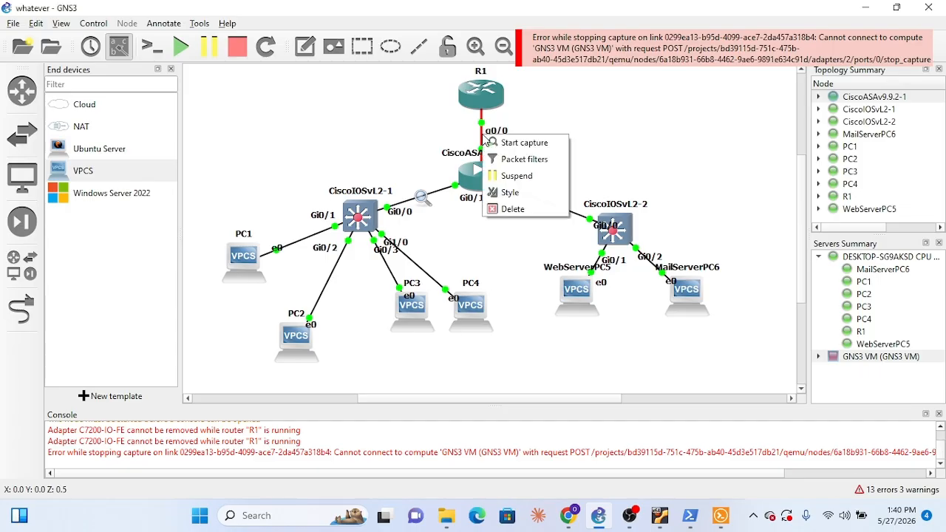
click(521, 143)
click(529, 279)
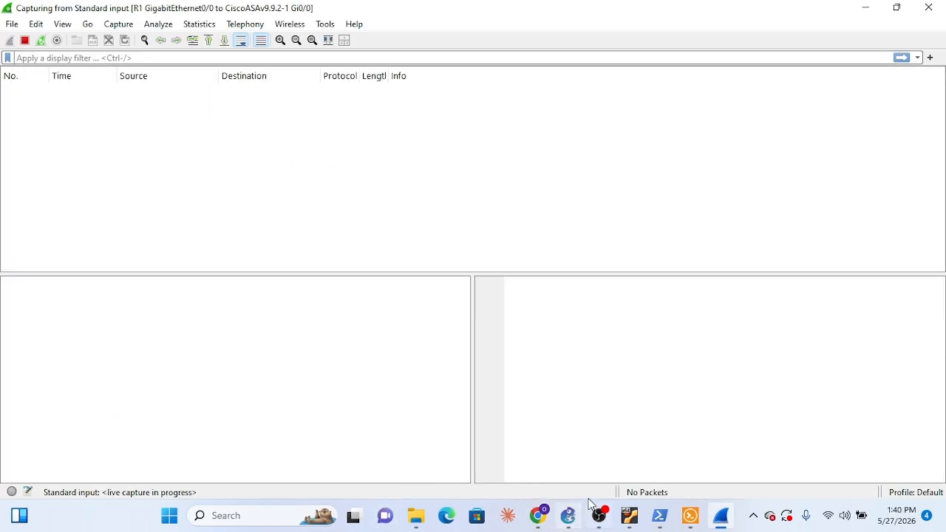
Switch to Solar-PuTTY and complete and run the command "ping 172.16.1.2" in the R1 console
click(690, 515)
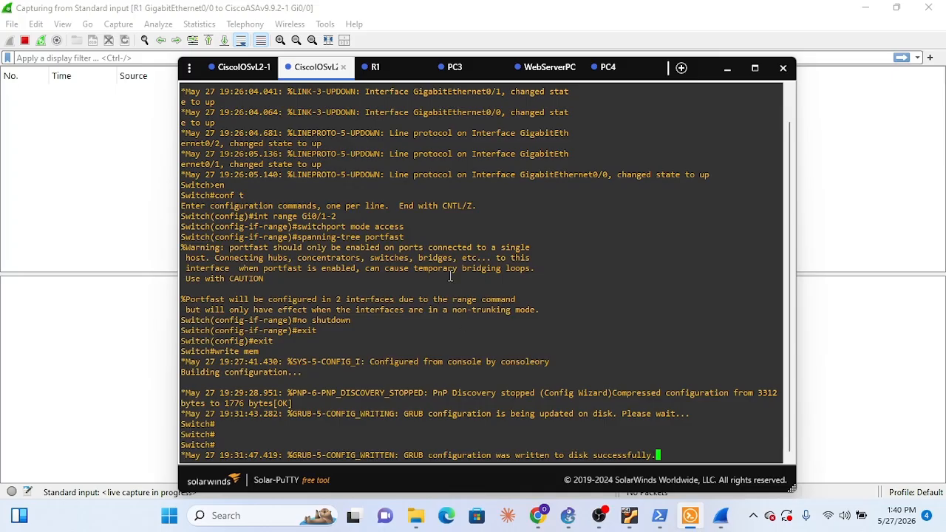
click(397, 68)
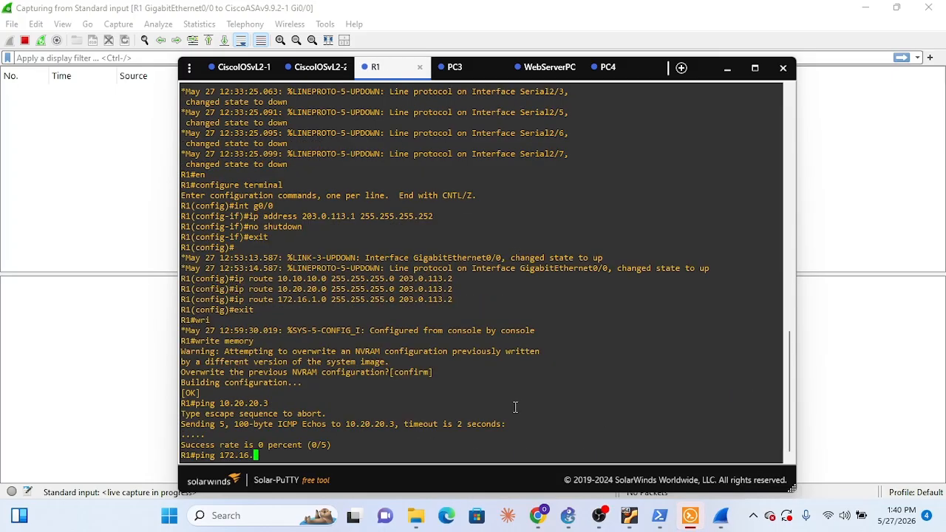
text(1.2)
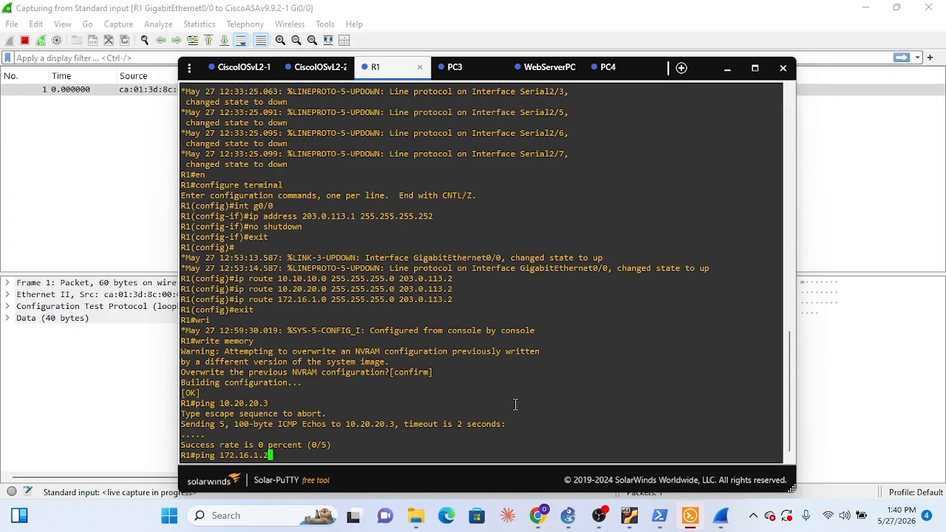
key(Return)
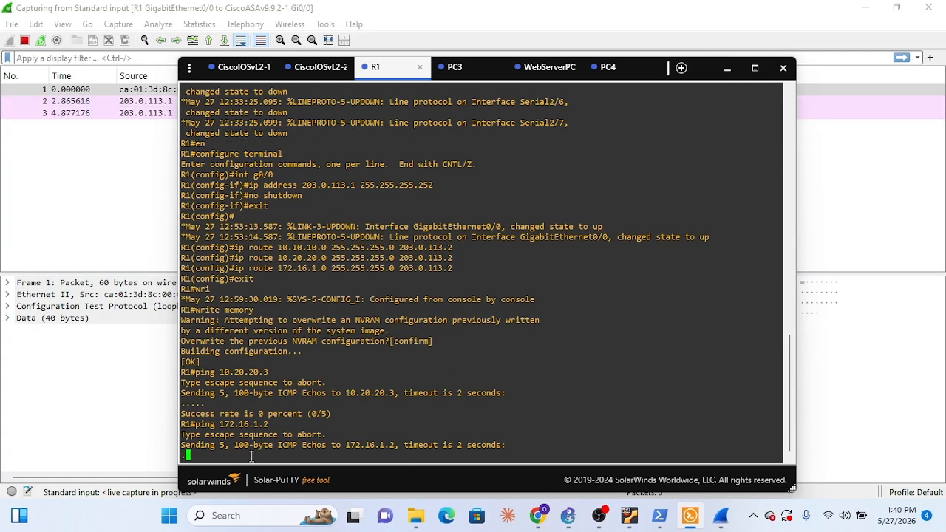
Switch to Wireshark and examine the ICMP echo requests to 172.16.1.2, checking them against the R1 to ASAv link in GNS3
click(122, 210)
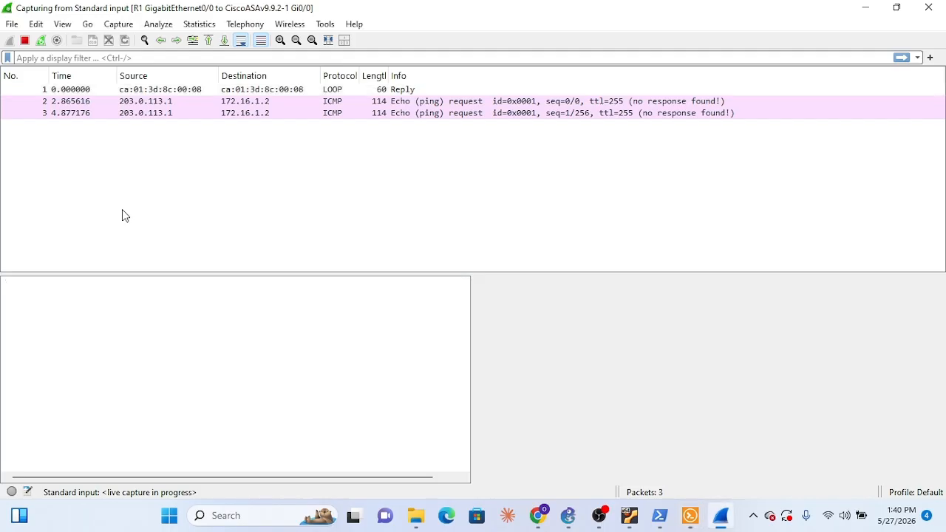
click(151, 105)
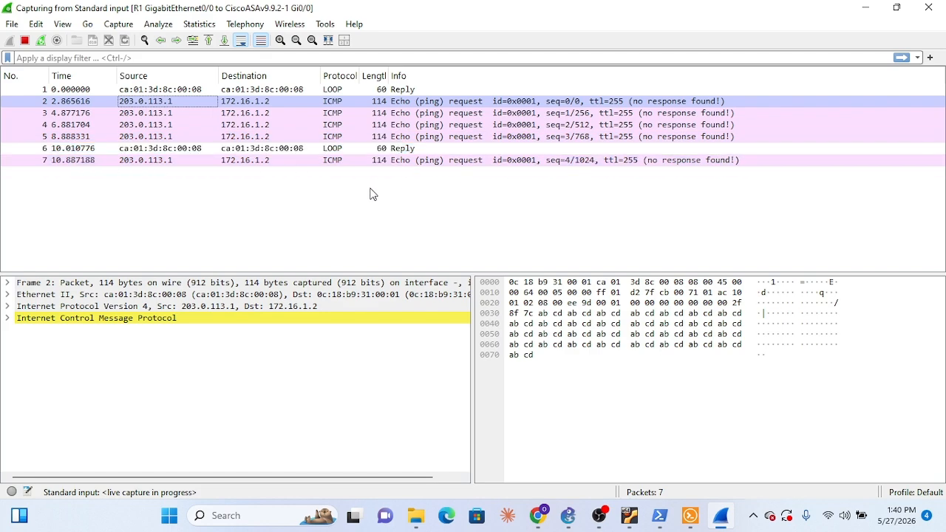
mouse_move(660, 516)
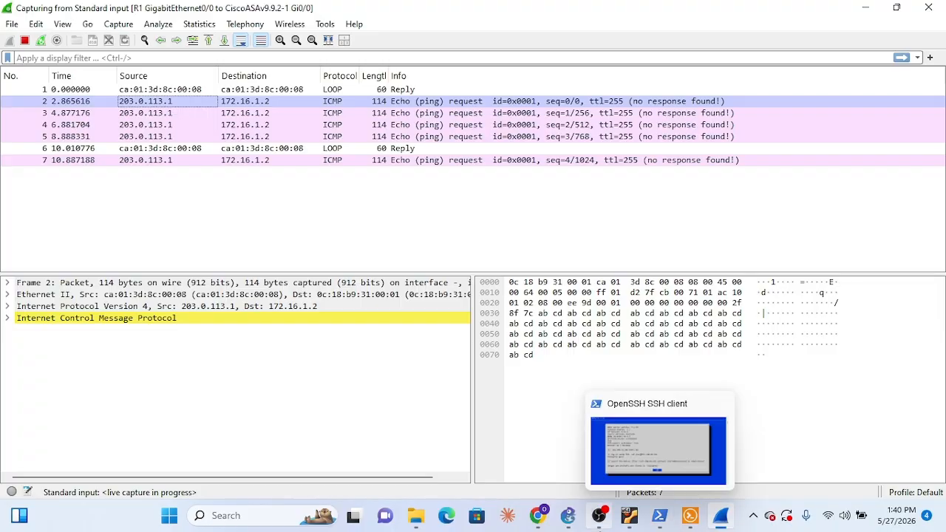
click(579, 525)
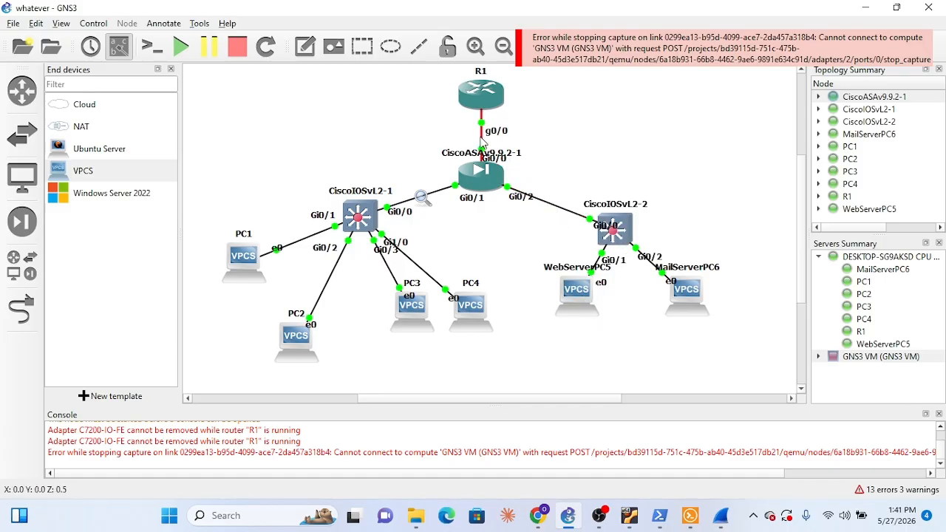
mouse_move(484, 89)
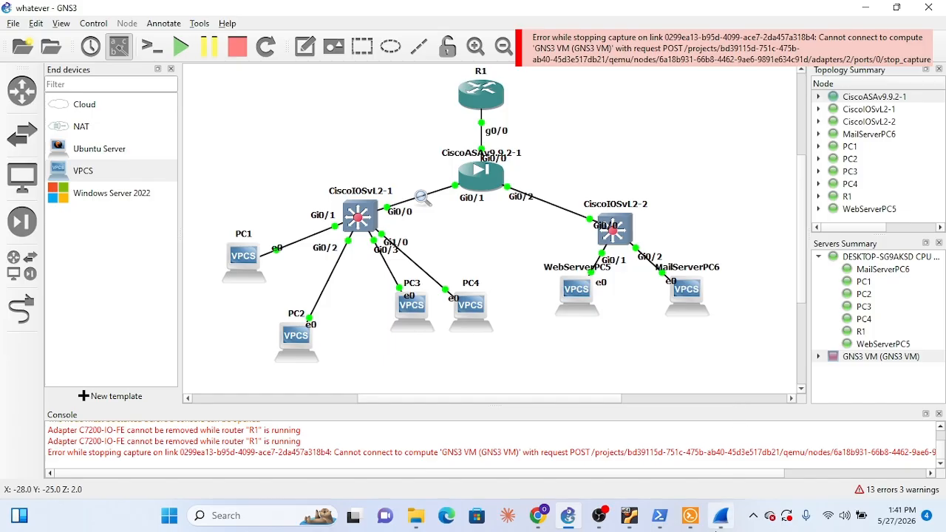
click(720, 518)
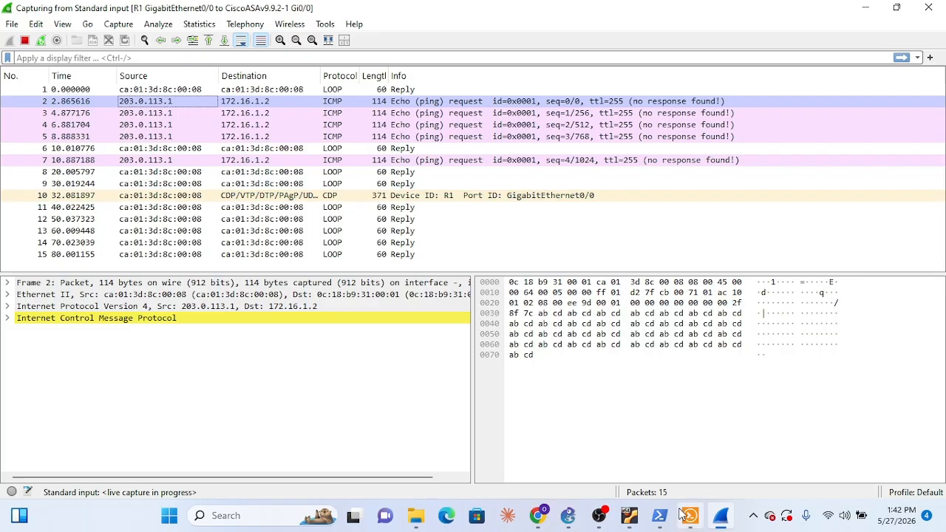
Switch to GNS3 and try to stop the packet capture on the link between CiscoASAv9.9.2-1 and CiscoIOSvL2-1
mouse_move(593, 523)
click(568, 515)
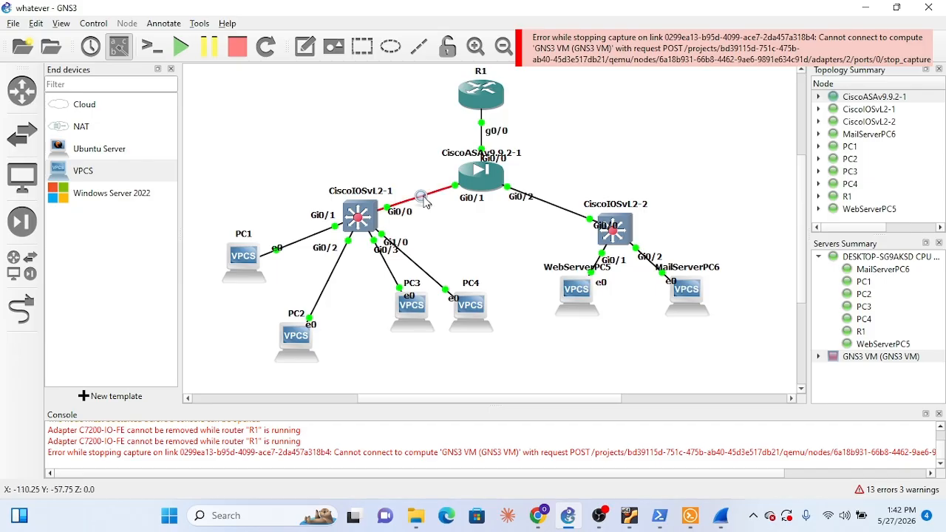
right_click(422, 198)
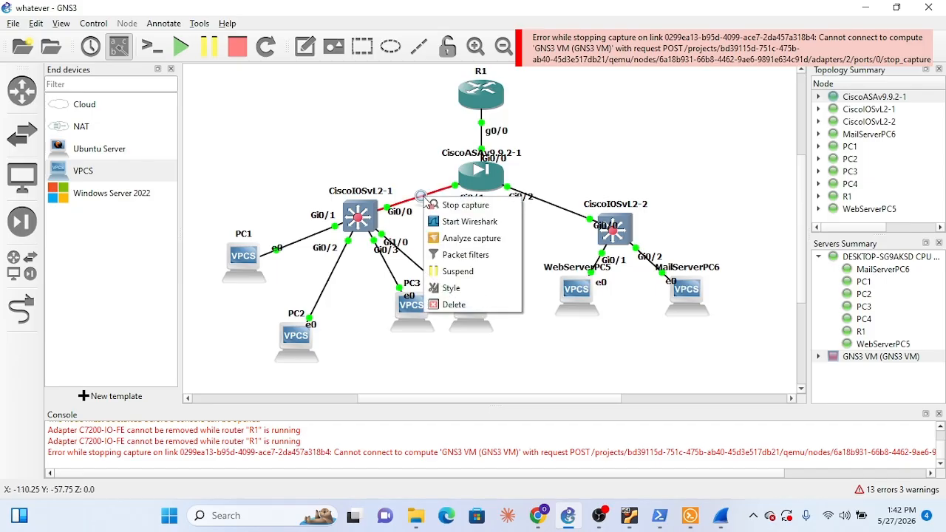
click(461, 213)
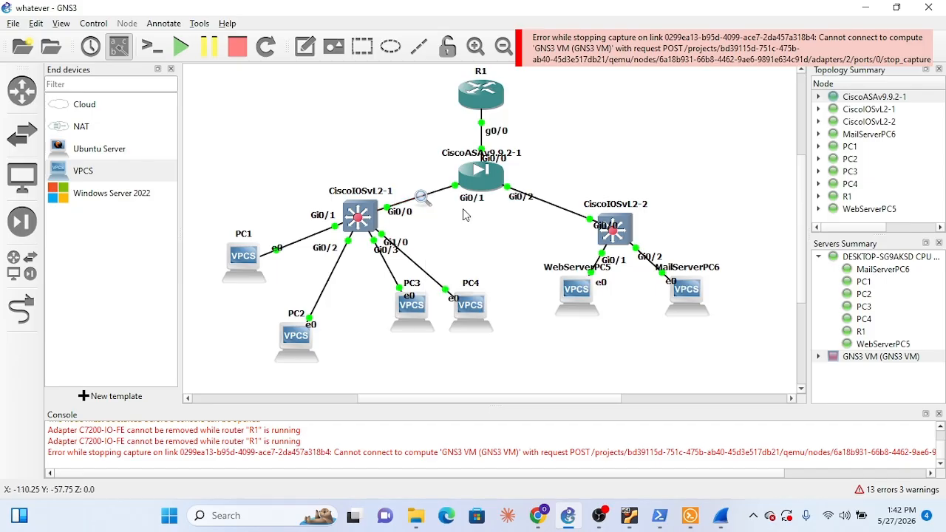
Switch to Wireshark, stop the live capture on the R1 link and quit without saving the captured packets
click(717, 523)
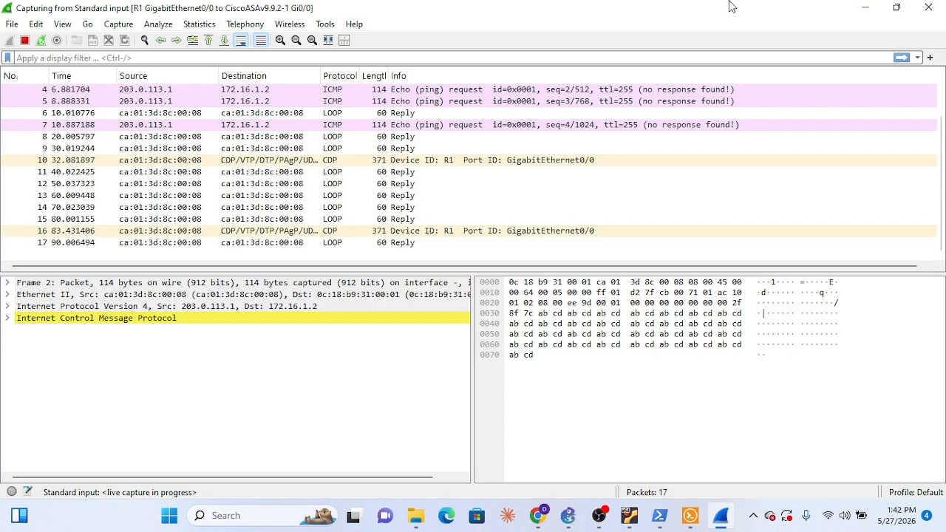
click(928, 8)
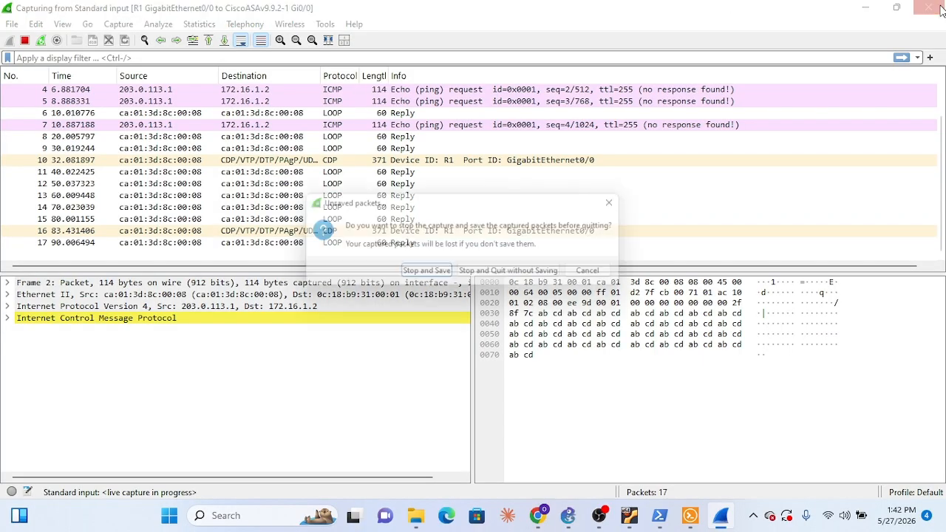
click(540, 285)
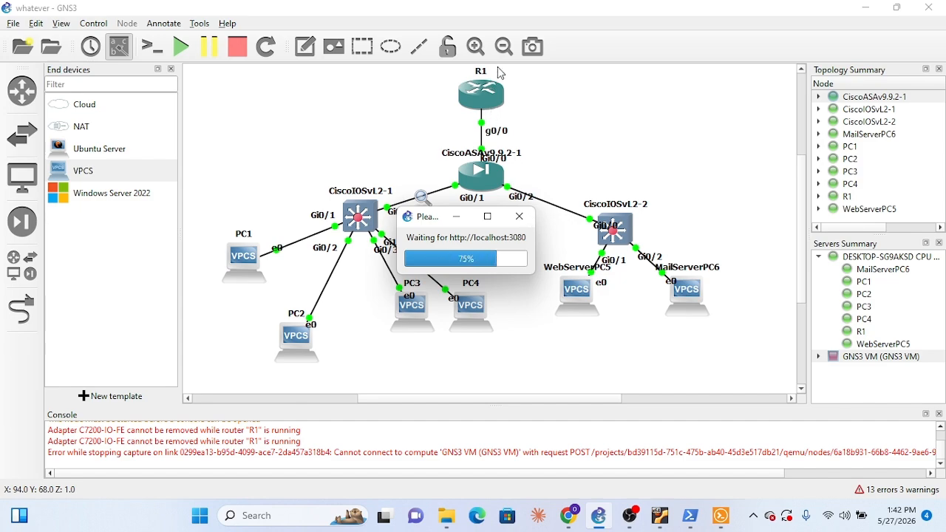
Switch to the OpenSSH SSH client showing the GNS3 VM information and close its window
mouse_move(657, 526)
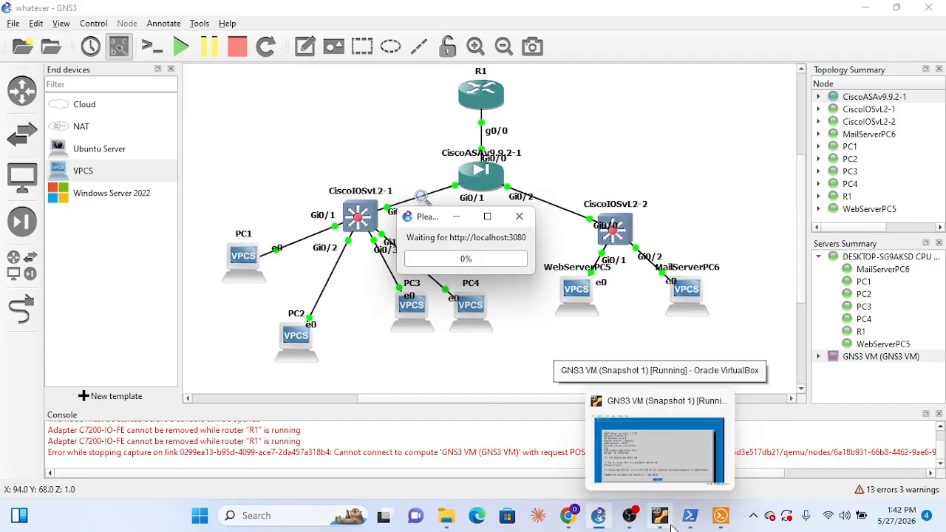
click(690, 516)
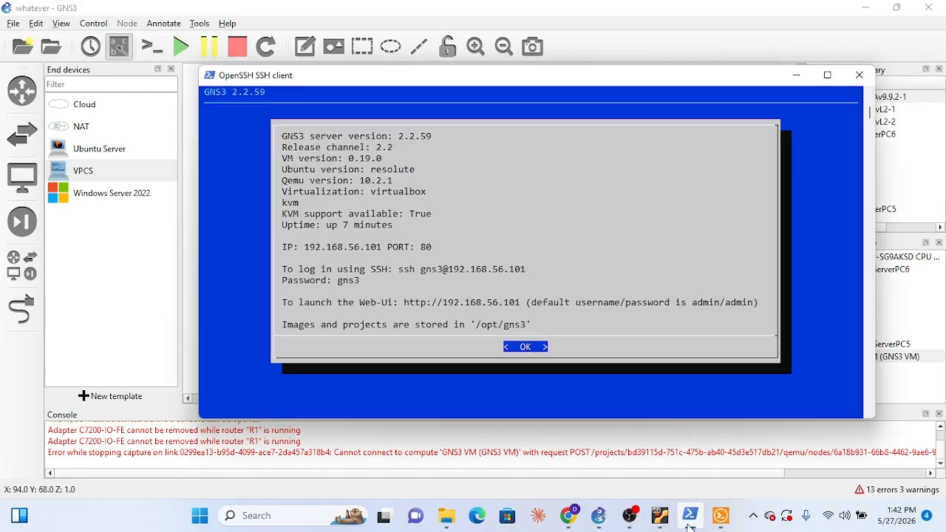
click(858, 74)
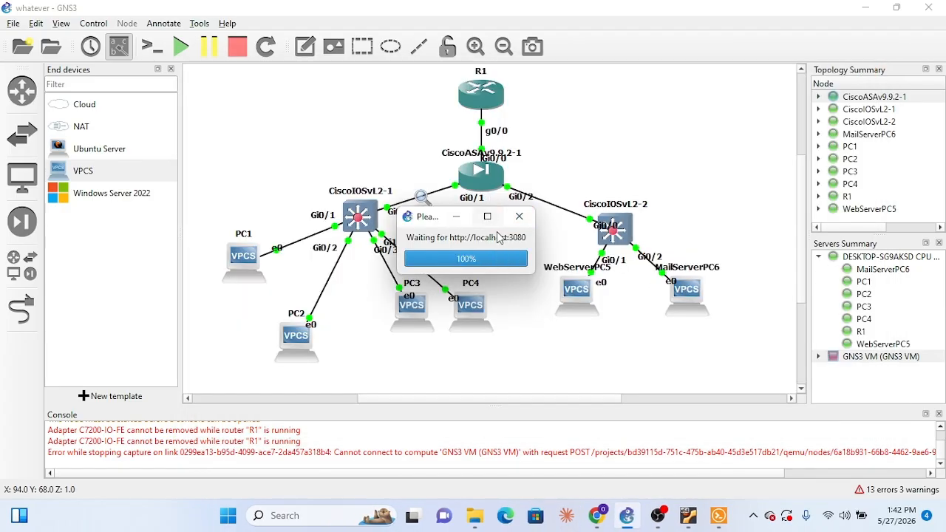
mouse_move(688, 517)
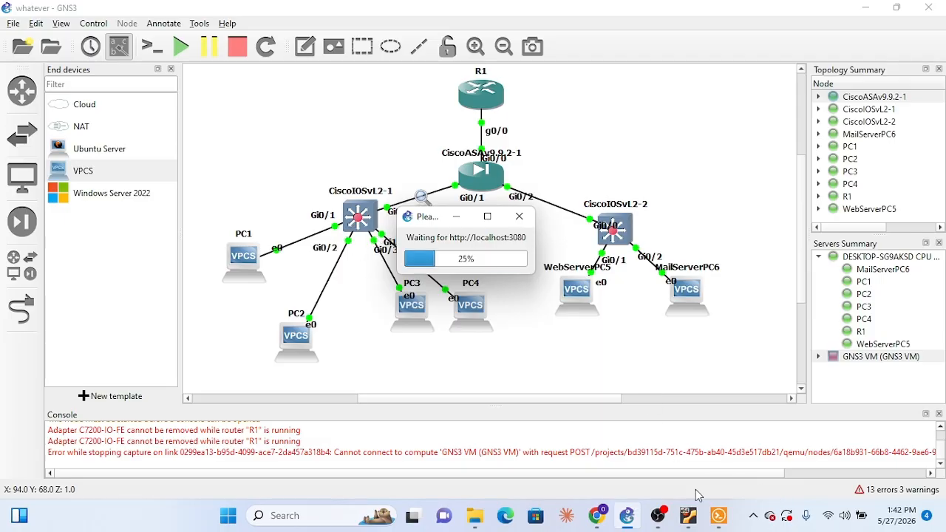
click(655, 523)
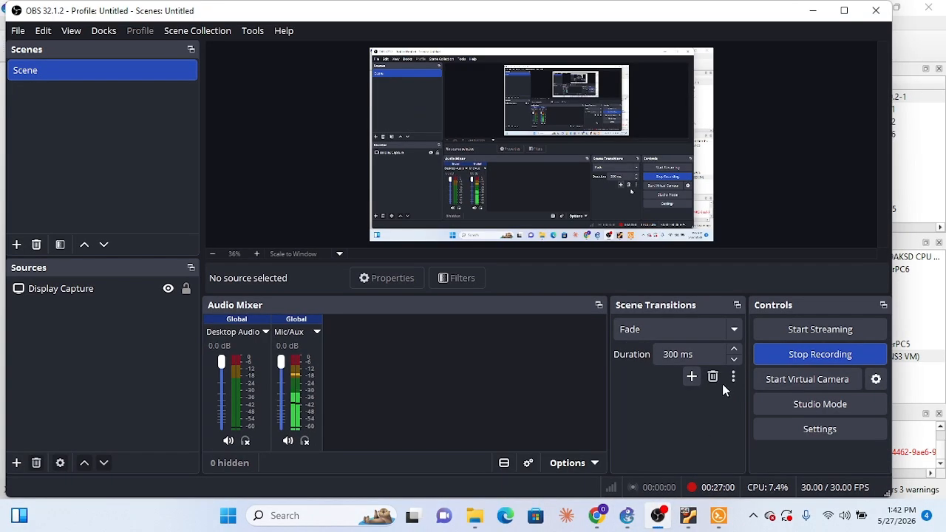